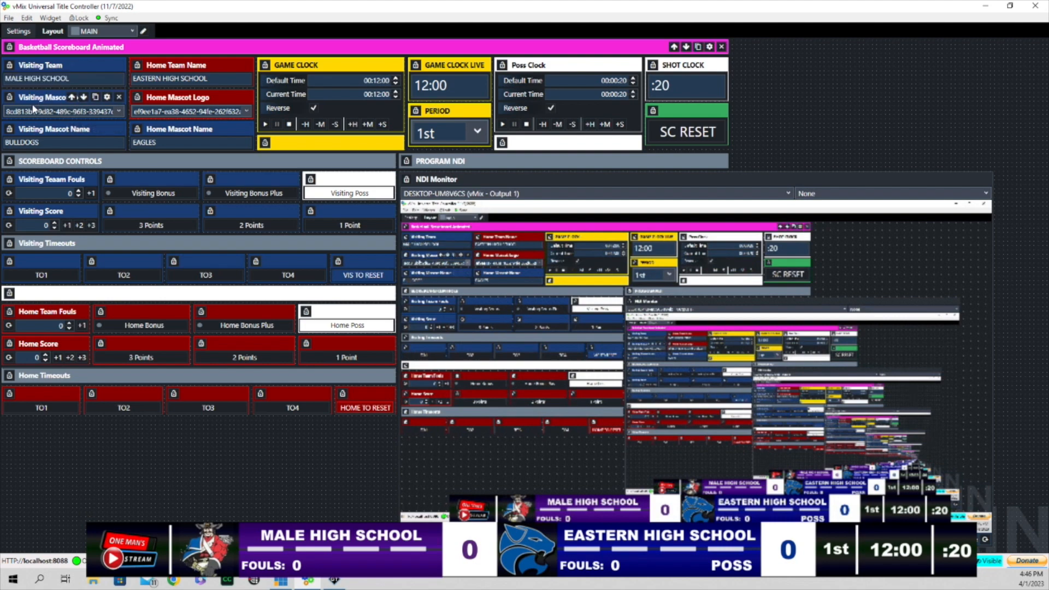
Browse the available visiting mascot logo files and re-enter BULLDOGS as the visiting mascot name
left_click(119, 111)
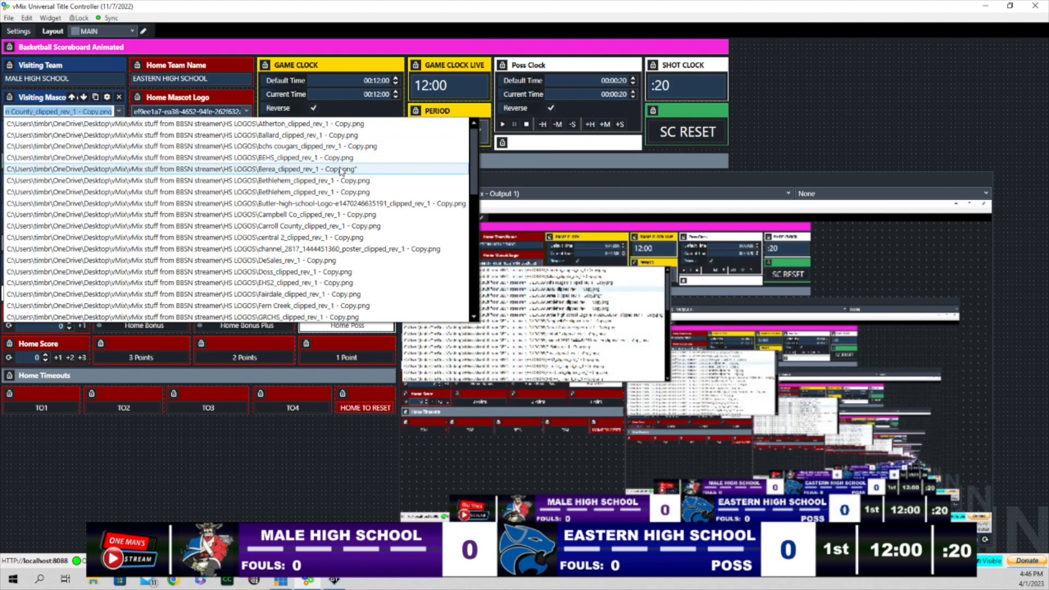
left_click(333, 456)
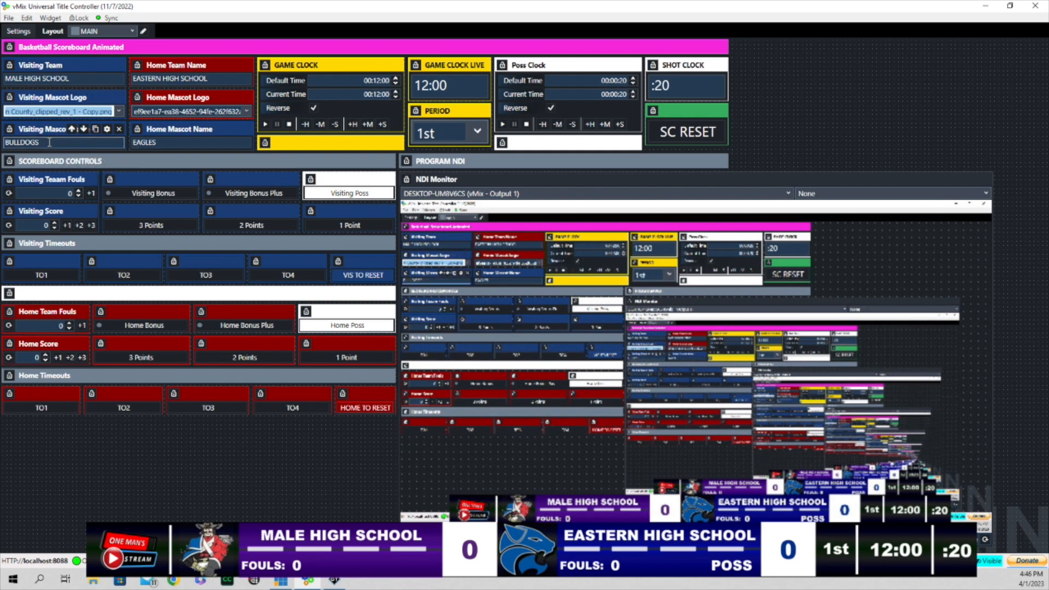
left_click_drag(49, 142, 4, 141)
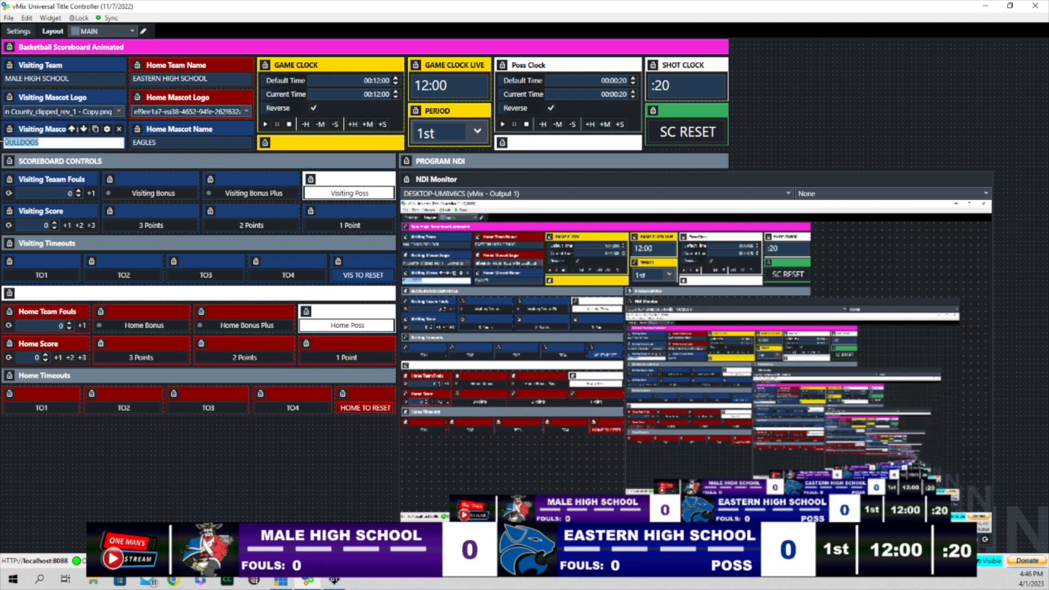
key("BackSpace")
type("TIGERS")
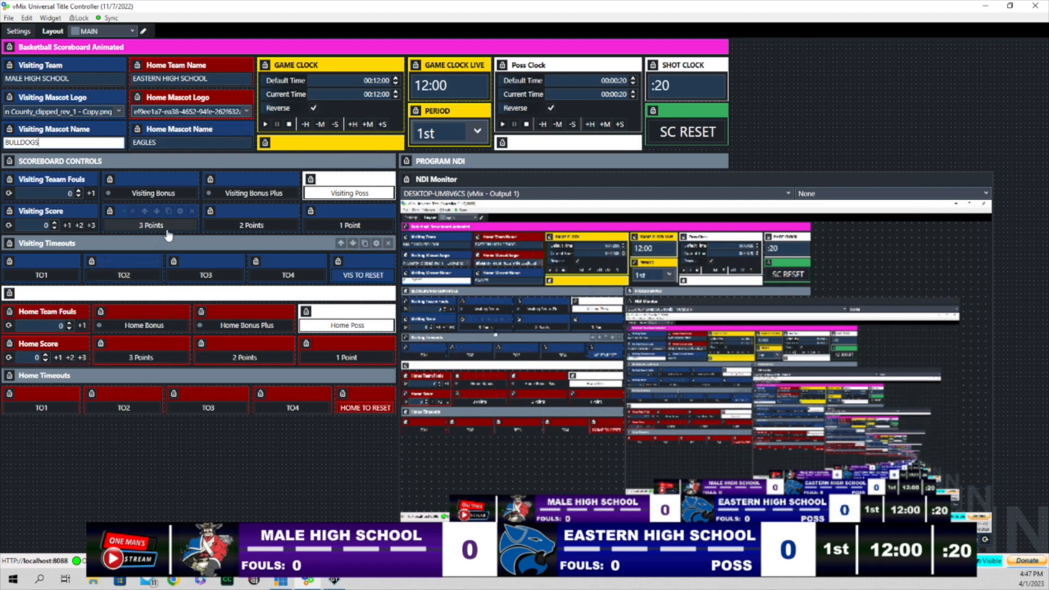
Raise the visiting team's score to 10 with two 2-point and two 3-point baskets
left_click(244, 226)
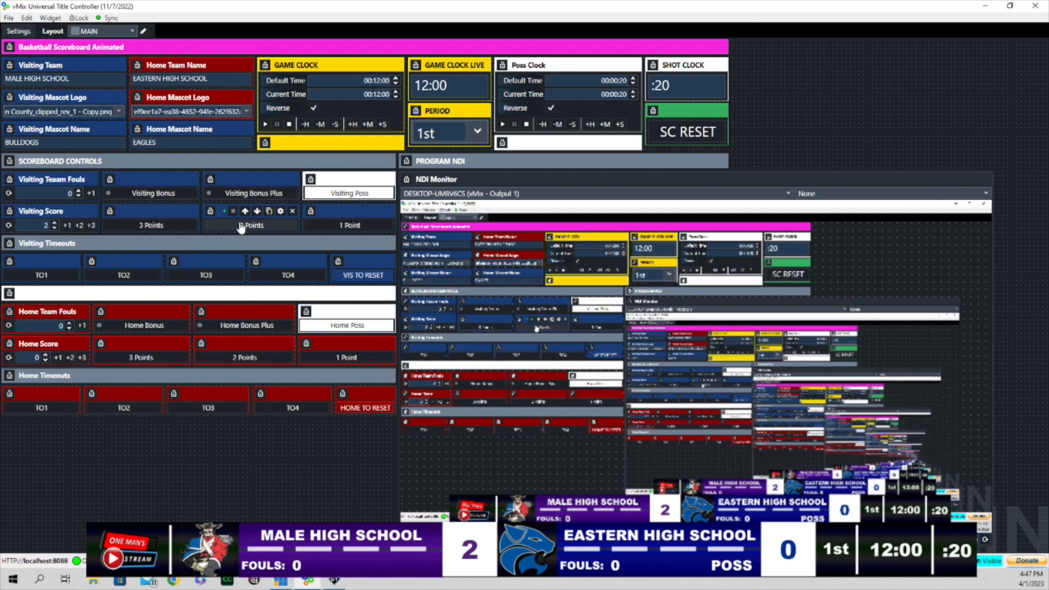
left_click(241, 228)
left_click(153, 225)
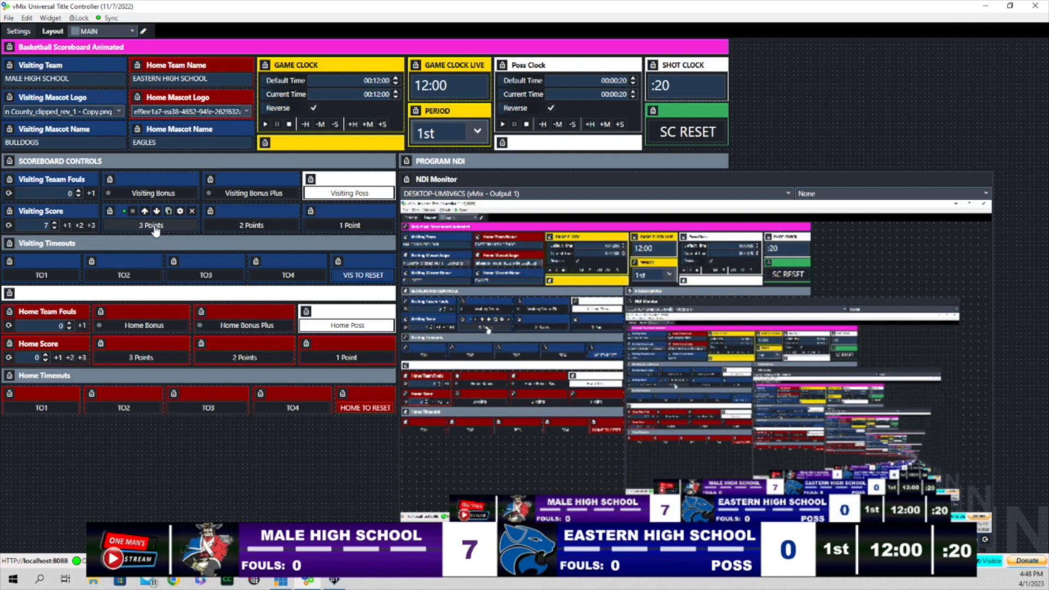
left_click(155, 229)
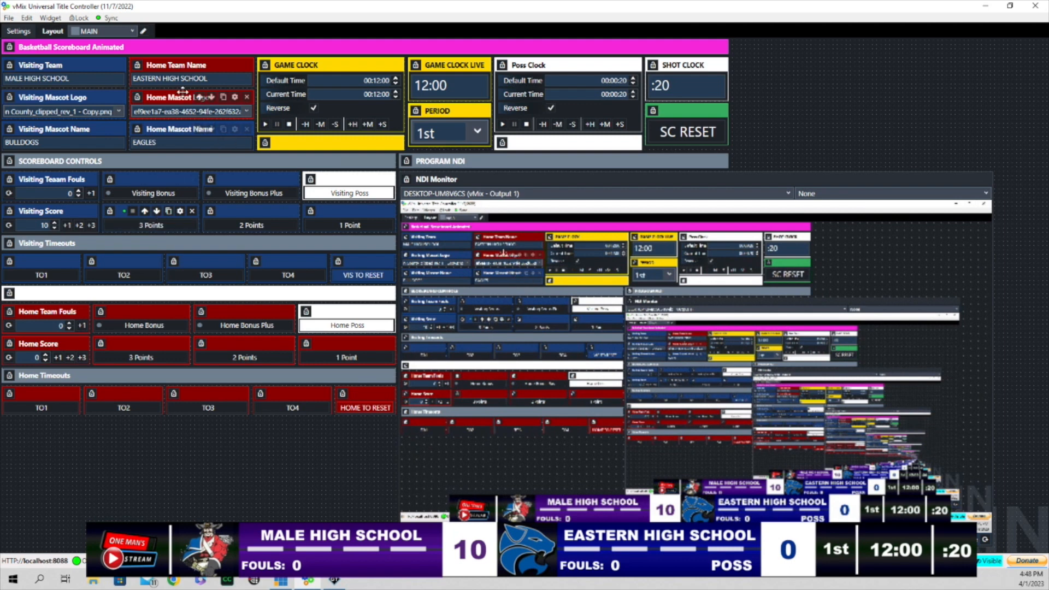
Raise the home team's score to 8 with two 2-point baskets, one 3-point basket and a single point
left_click(247, 358)
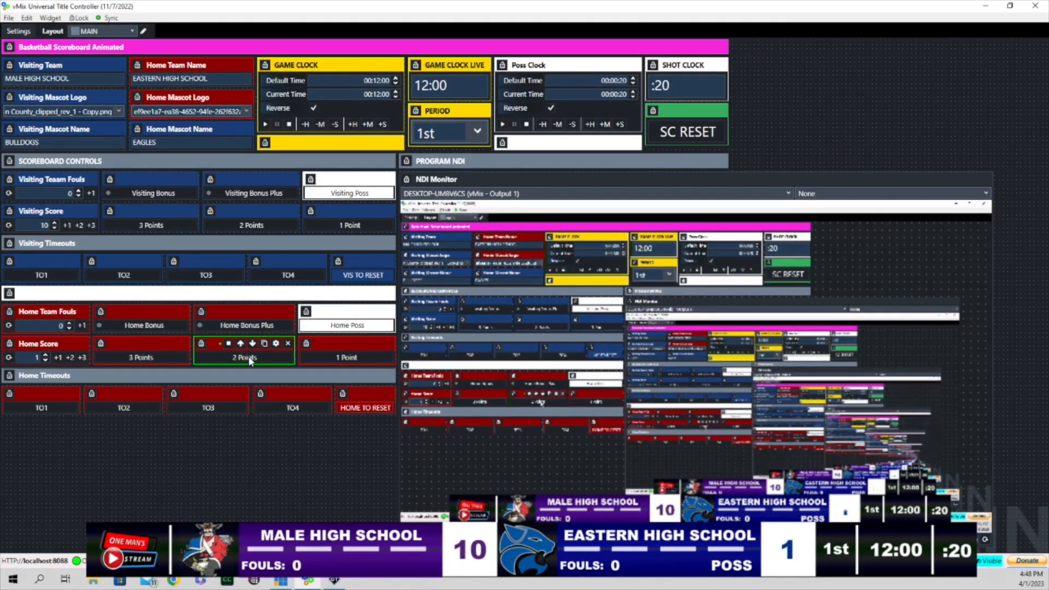
left_click(249, 361)
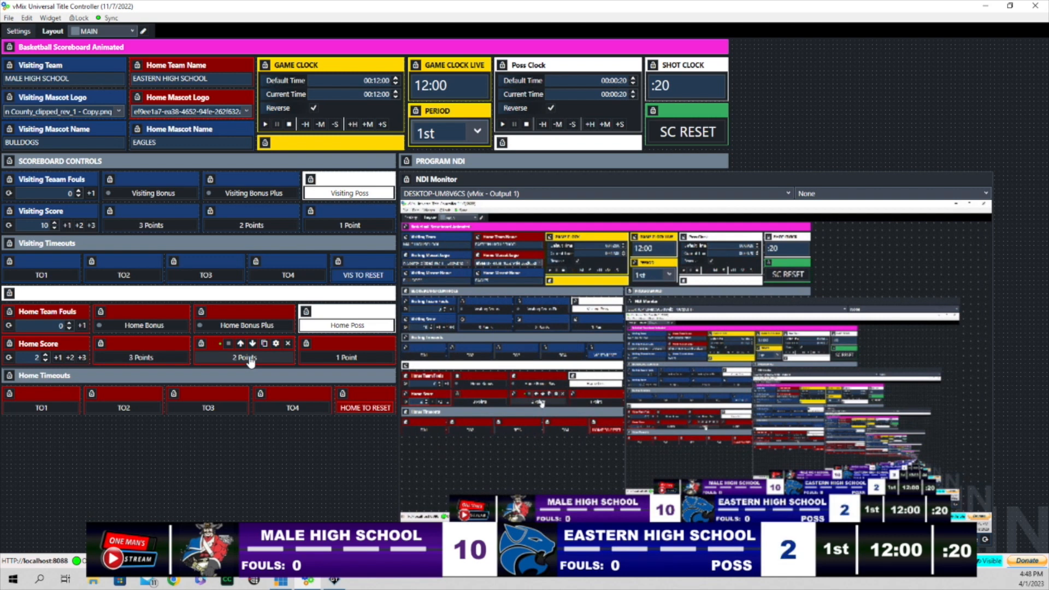
left_click(248, 360)
left_click(141, 363)
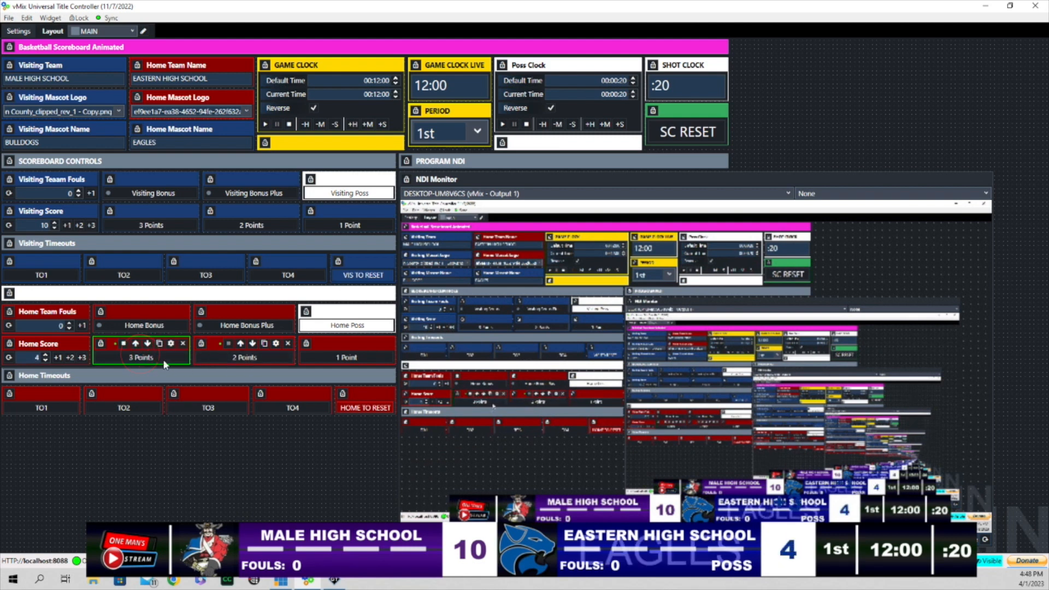
left_click(364, 361)
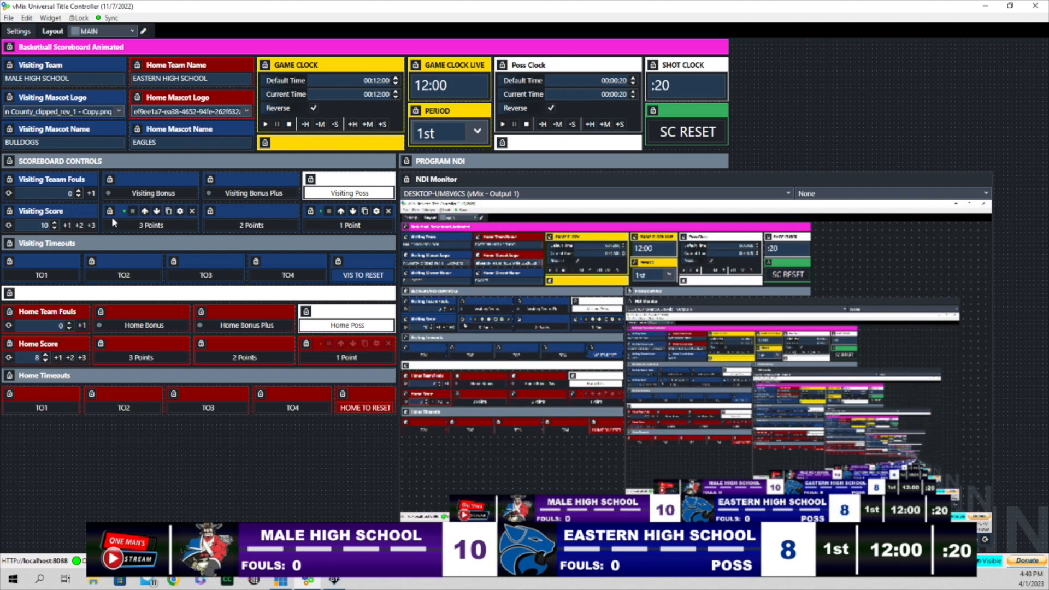
Increase the visiting team's foul count to 3
left_click(90, 194)
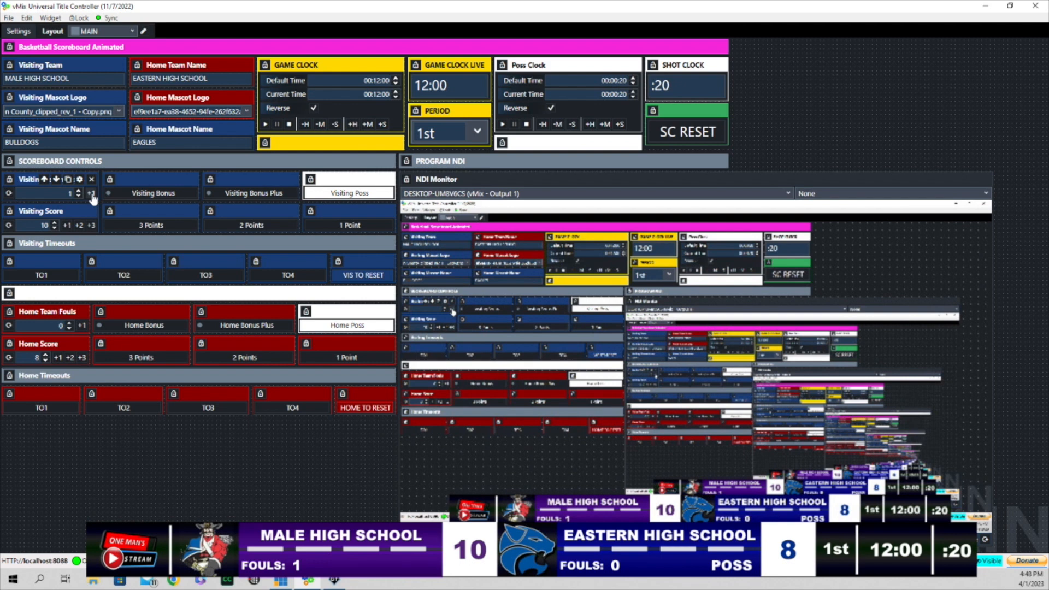
left_click(91, 193)
left_click(91, 193)
Turn the visiting team's Bonus and Bonus Plus indicators on and off again, one after the other
left_click(170, 196)
left_click(170, 196)
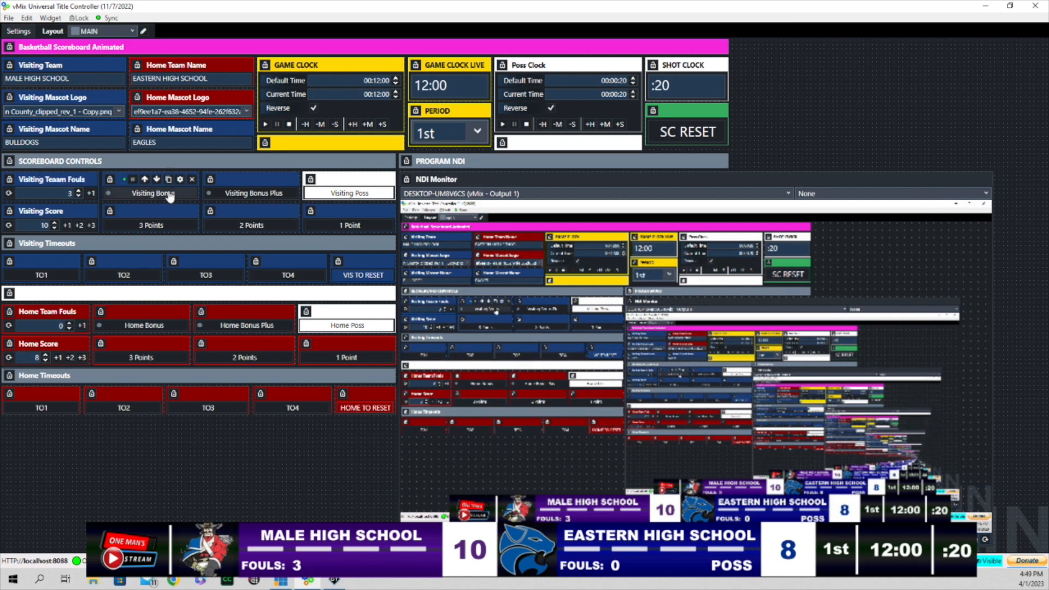
left_click(256, 197)
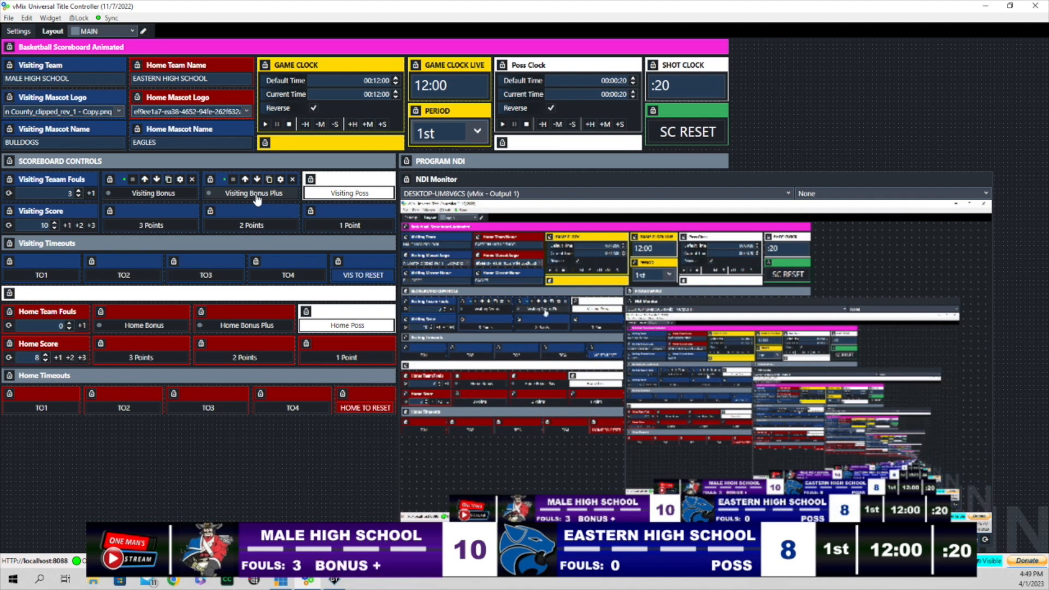
left_click(257, 198)
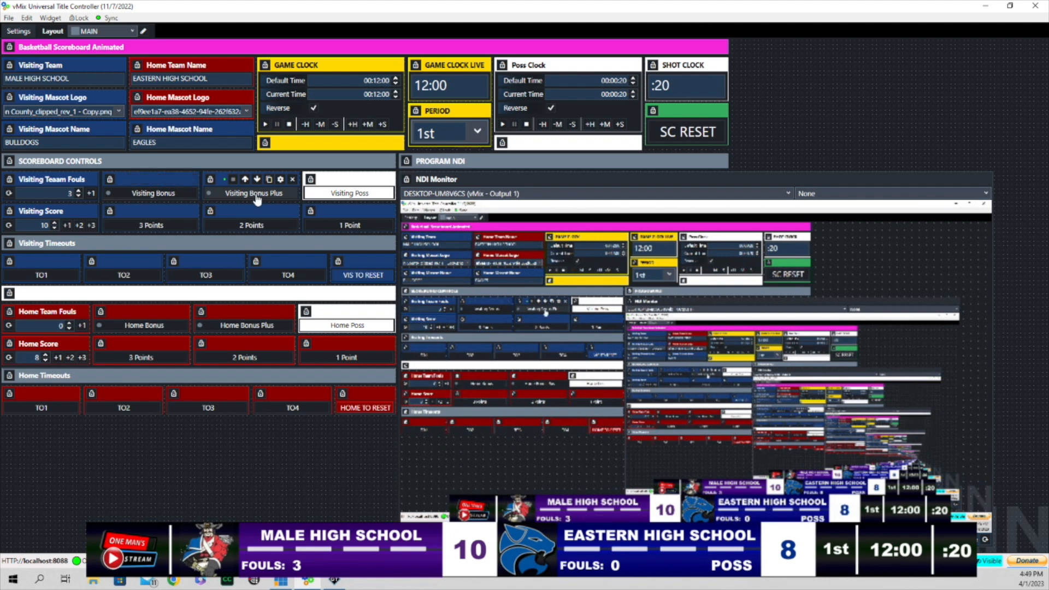
Turn the home team's Bonus and Bonus Plus indicators on and off again, one after the other
left_click(147, 326)
left_click(148, 326)
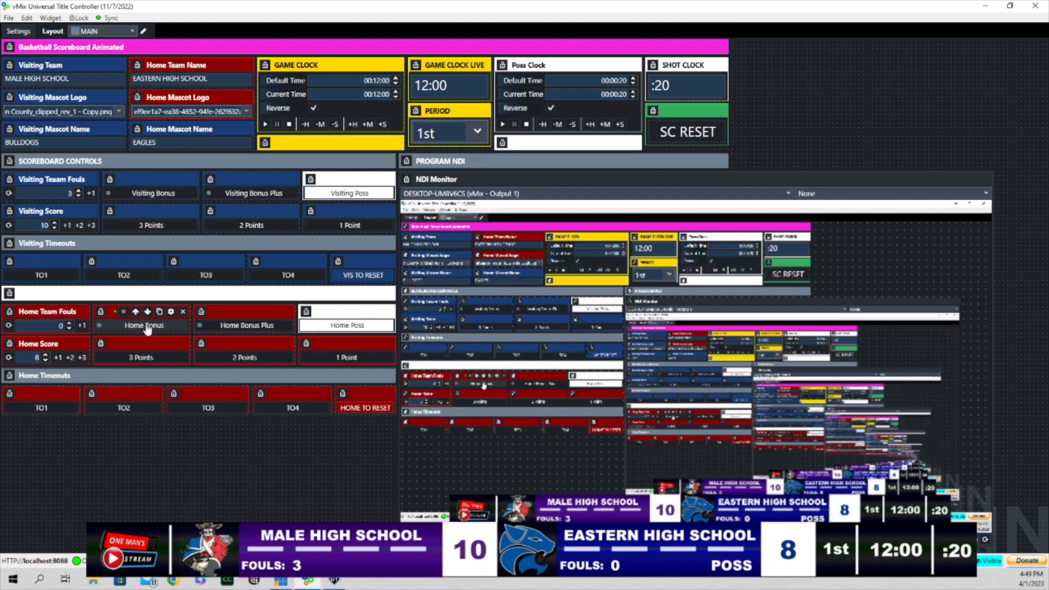
left_click(254, 326)
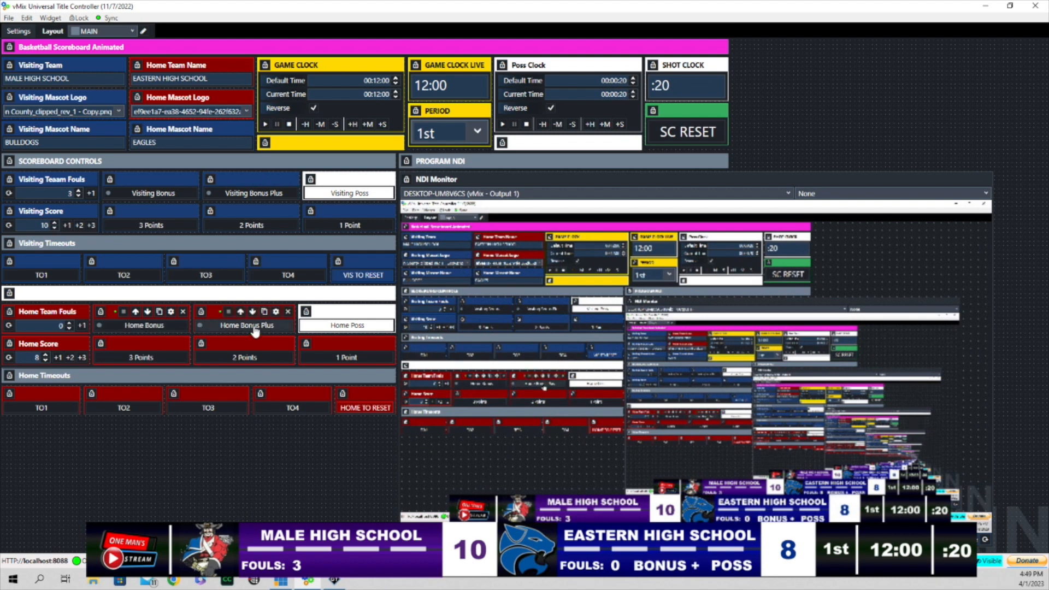
left_click(254, 326)
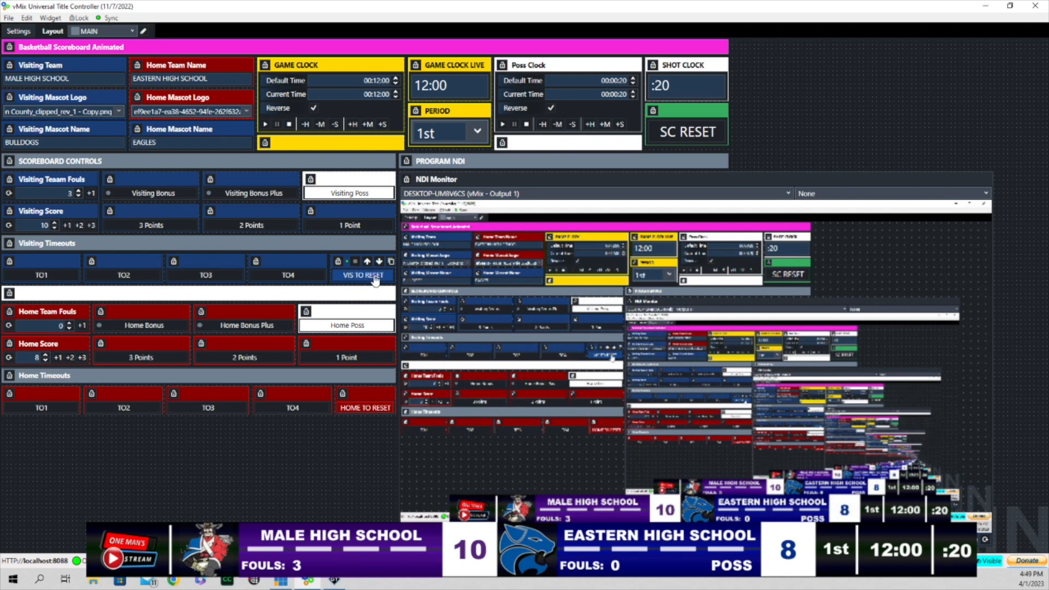
Give the possession indicator to the visiting team and return it to the home team
left_click(350, 195)
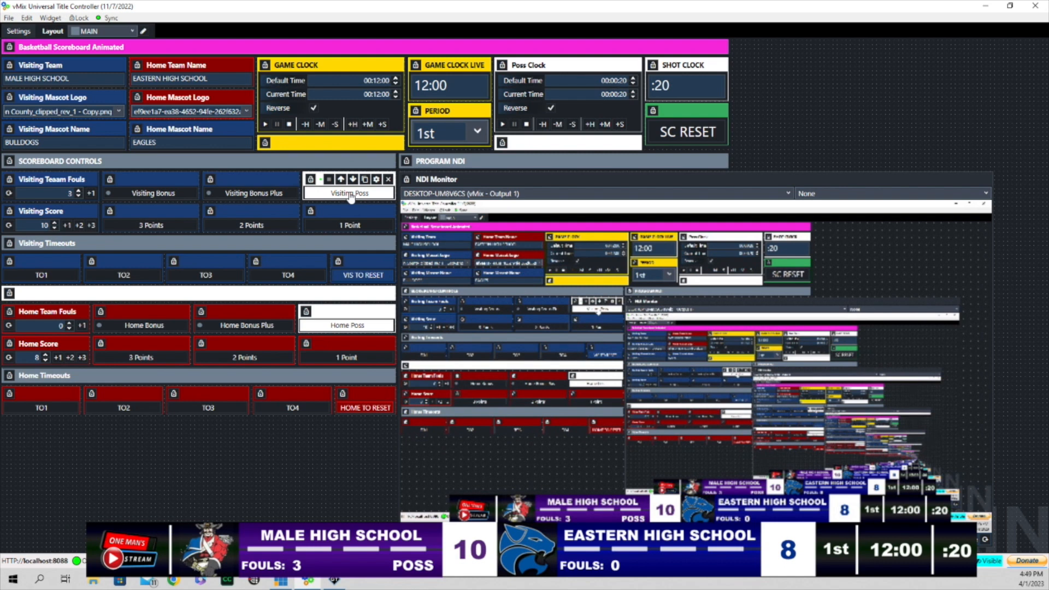
left_click(354, 325)
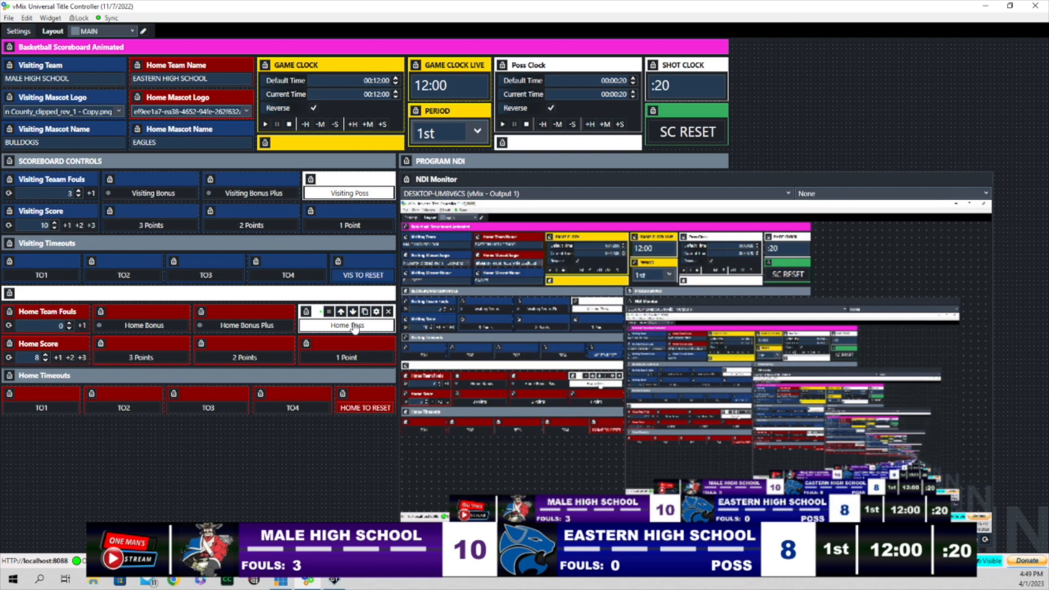
Start the game clock and the possession clock, and reset the running shot clock
left_click(266, 127)
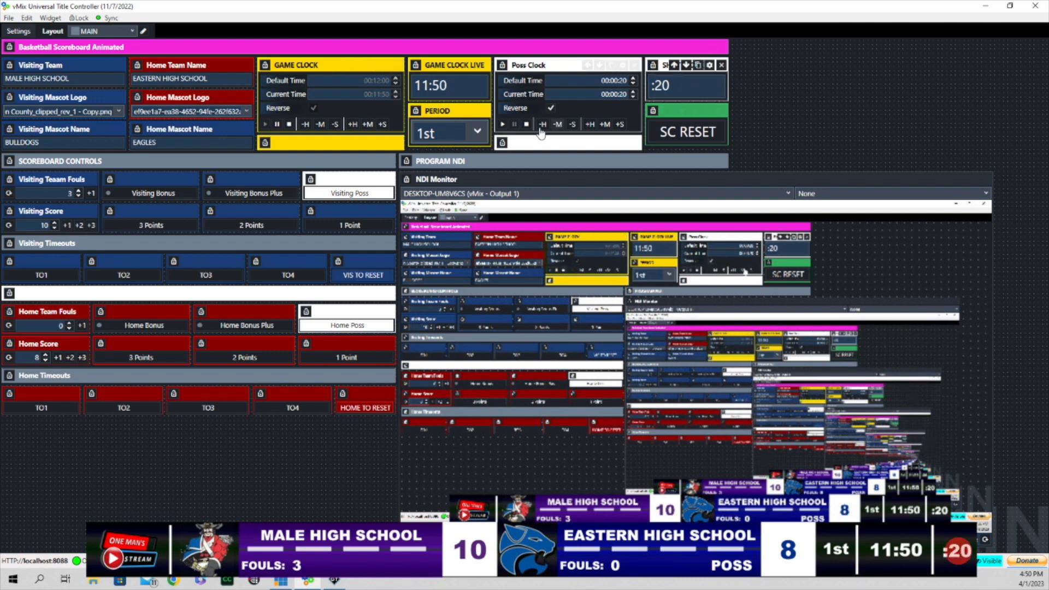
left_click(503, 124)
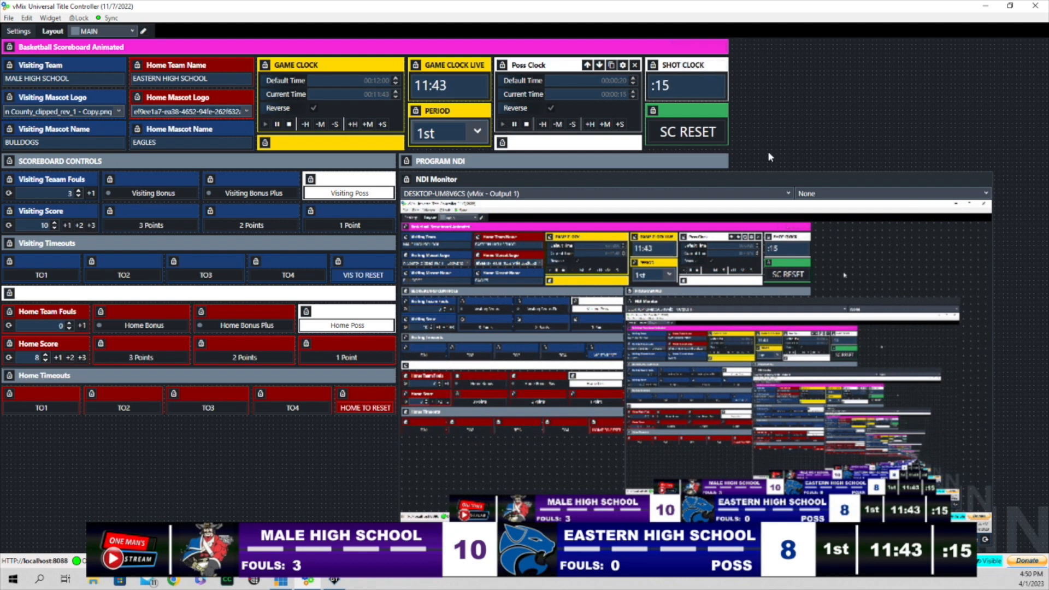
left_click(693, 136)
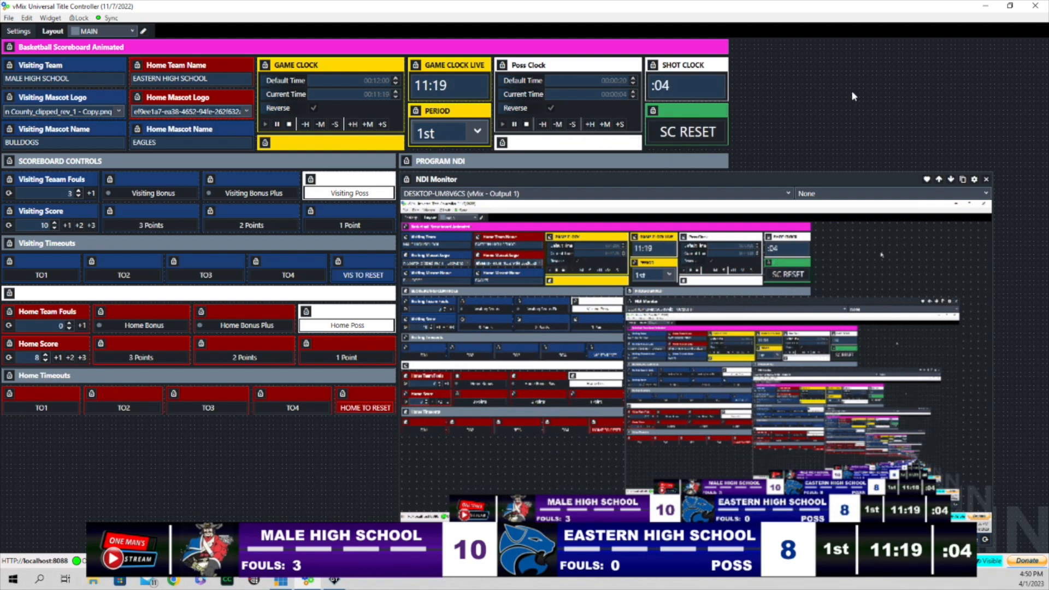
Change the game period to 2nd and from there to FINAL
left_click(482, 136)
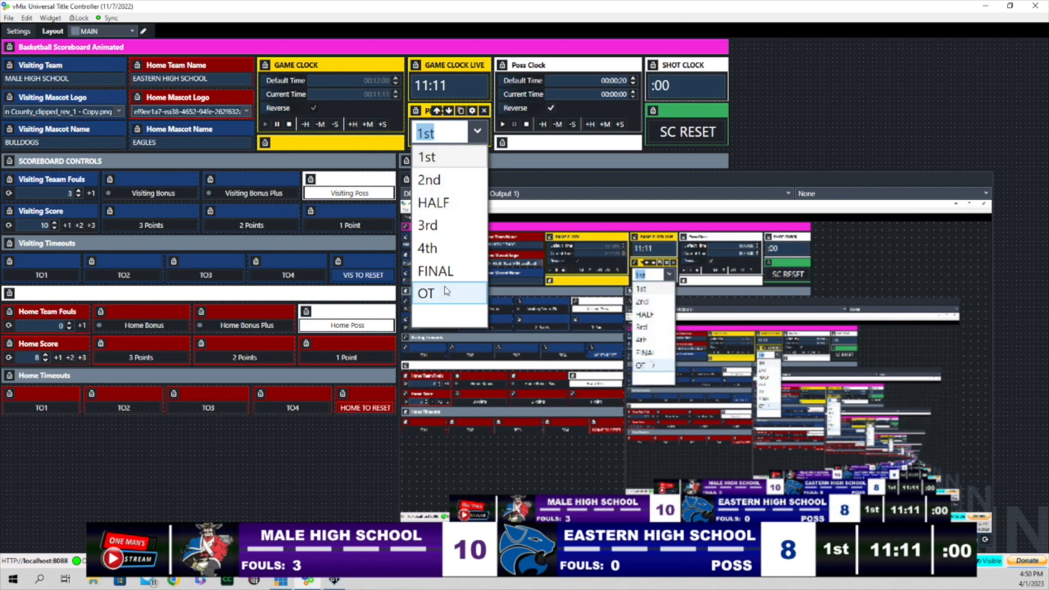
left_click(454, 186)
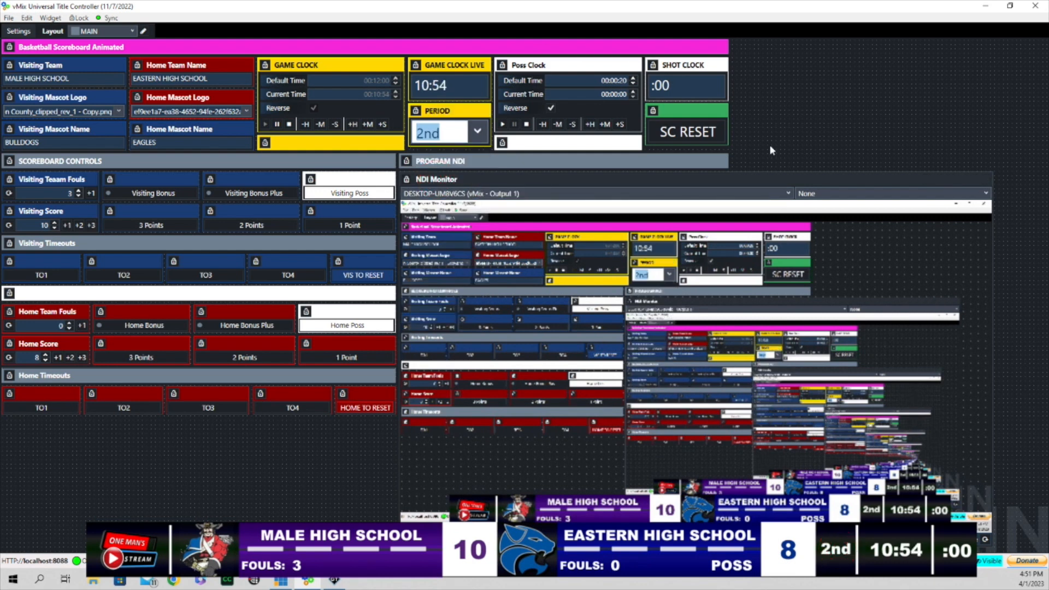
left_click(477, 132)
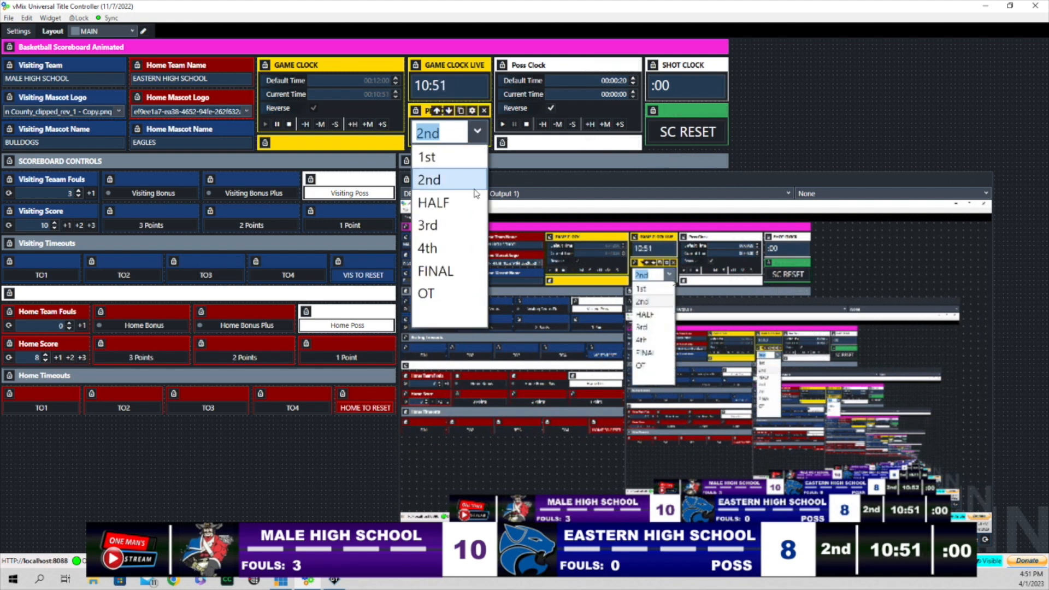
left_click(449, 273)
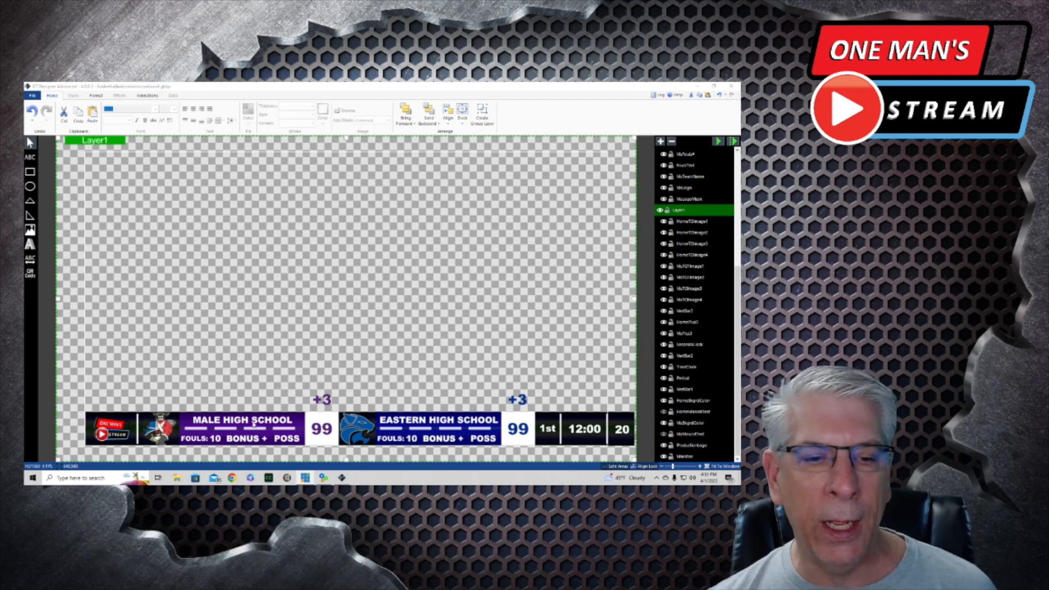
Hide the home team's Layer3 and the visiting team's Layer2 in the scoreboard title
left_click(735, 303)
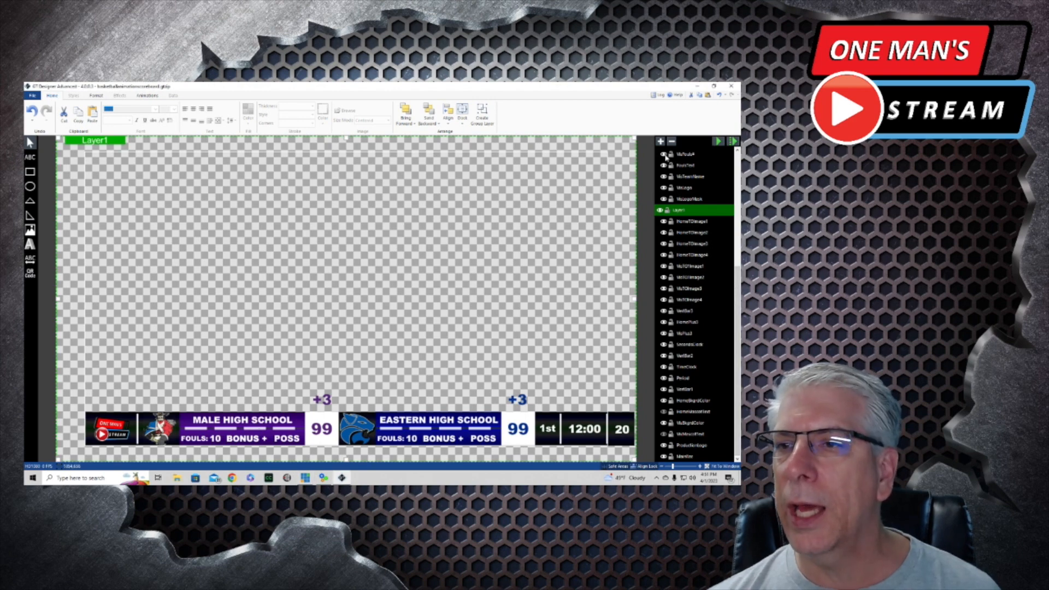
scroll(694, 305, "up", 6)
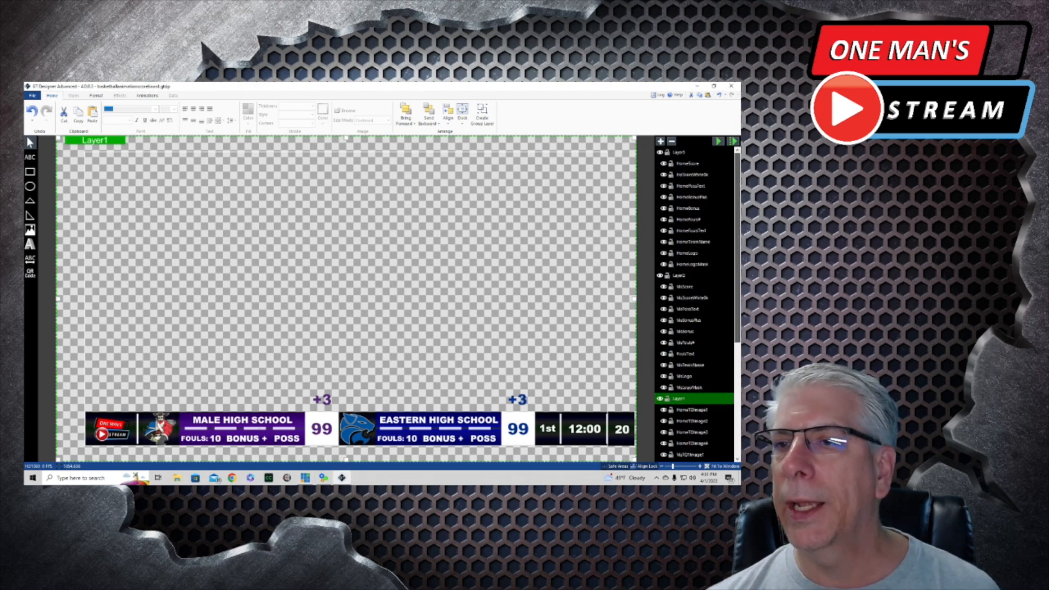
left_click(660, 153)
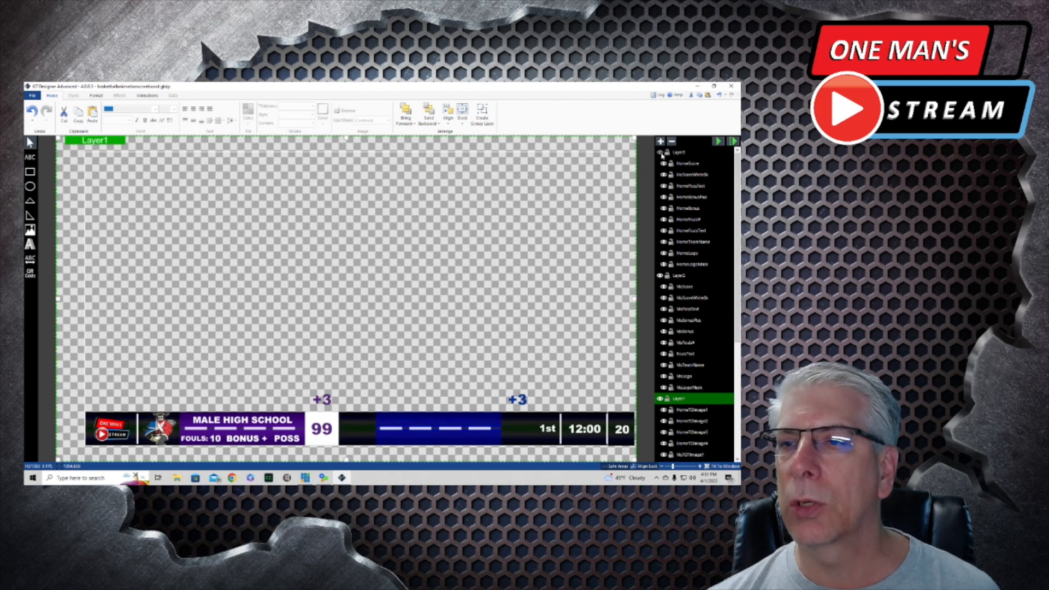
left_click(660, 276)
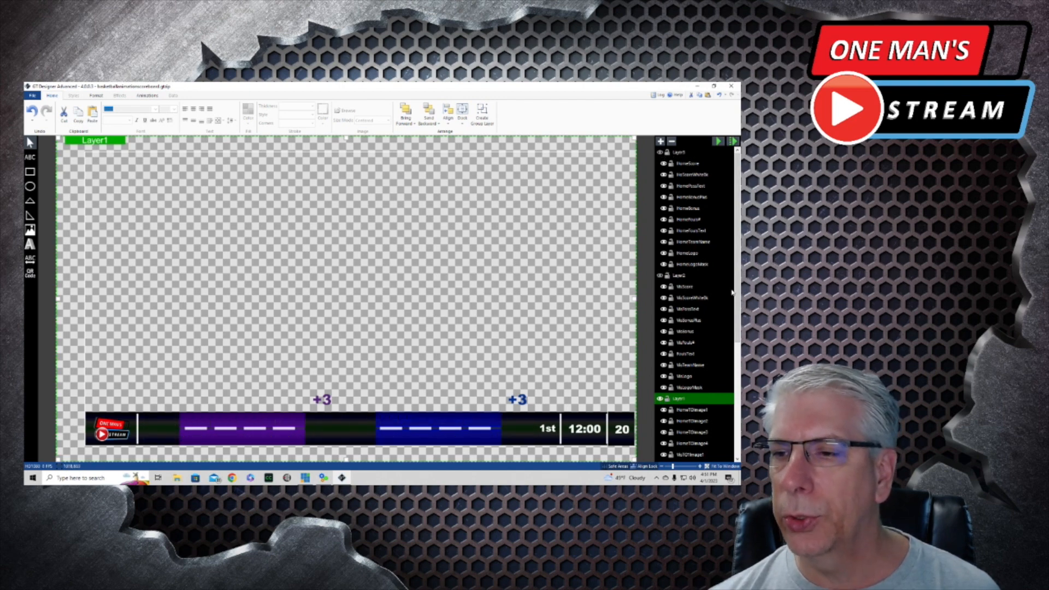
Hide the production logo, both team background colors, the first vertical bar and the period text in Layer1
scroll(732, 292, "down", 6)
left_click(665, 434)
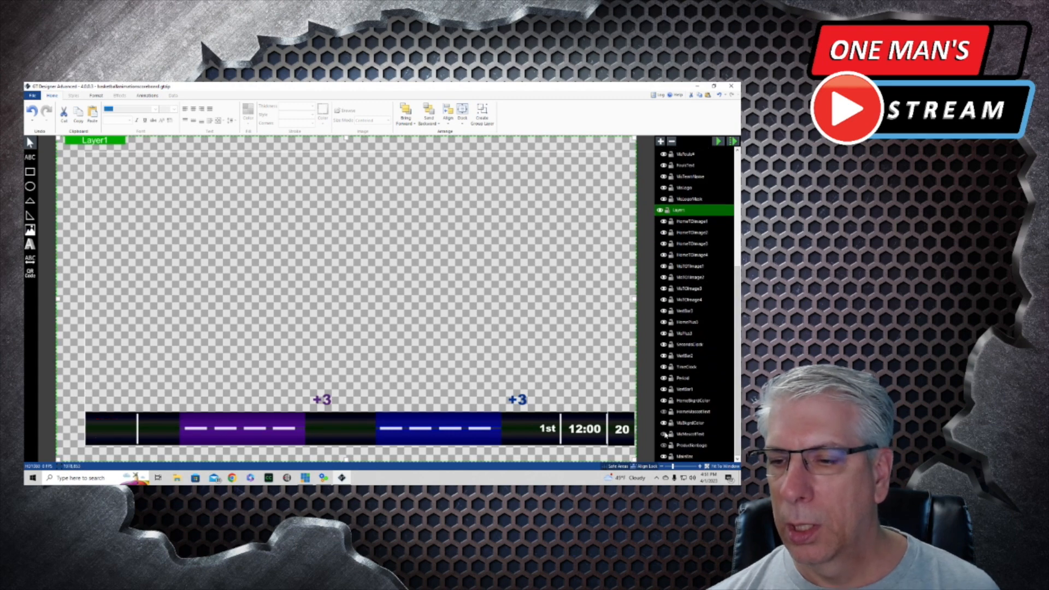
left_click(665, 423)
left_click(664, 401)
left_click(664, 389)
left_click(664, 378)
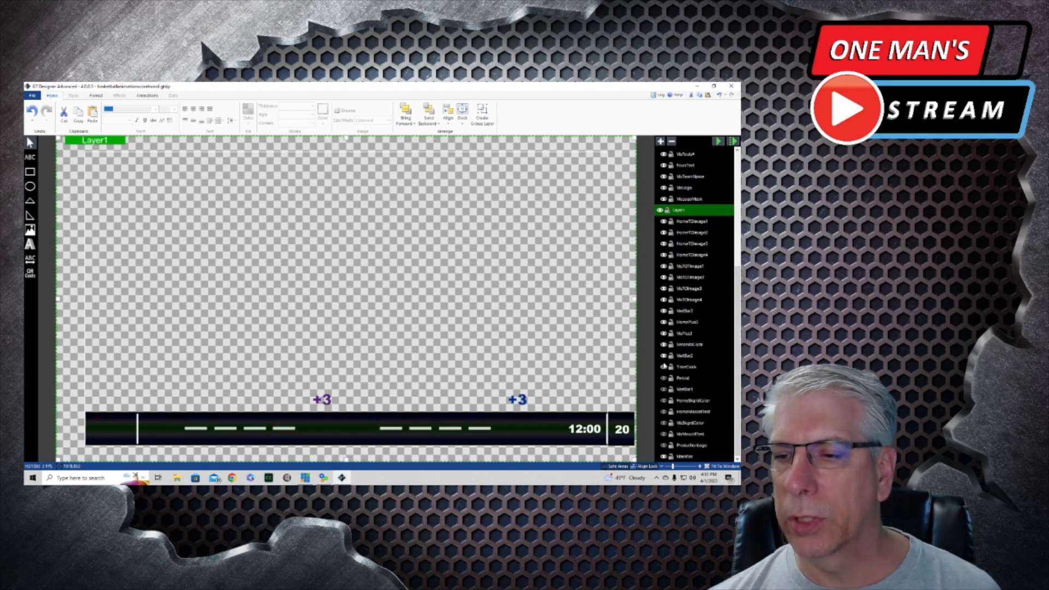
Hide the second vertical bar, the shot clock seconds and both teams' +3 texts in Layer1
left_click(664, 366)
left_click(664, 355)
left_click(664, 344)
left_click(664, 334)
left_click(664, 322)
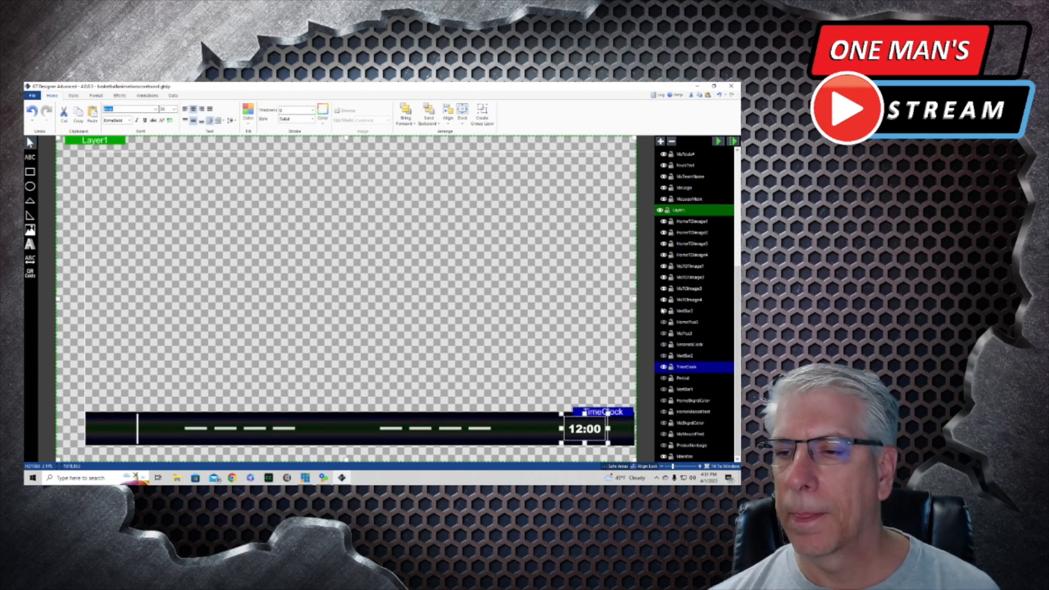
Hide the third vertical bar and the four visiting timeout images in Layer1
left_click(664, 312)
left_click(664, 300)
left_click(664, 288)
left_click(664, 277)
left_click(664, 267)
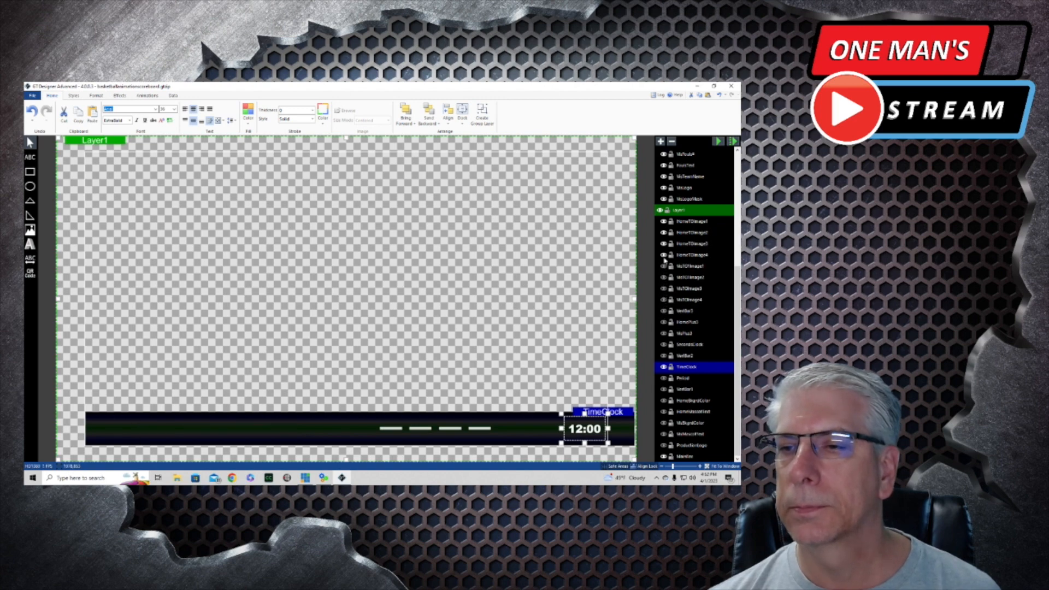
Hide the four home timeout images in Layer1
left_click(664, 255)
left_click(665, 244)
left_click(664, 232)
left_click(664, 221)
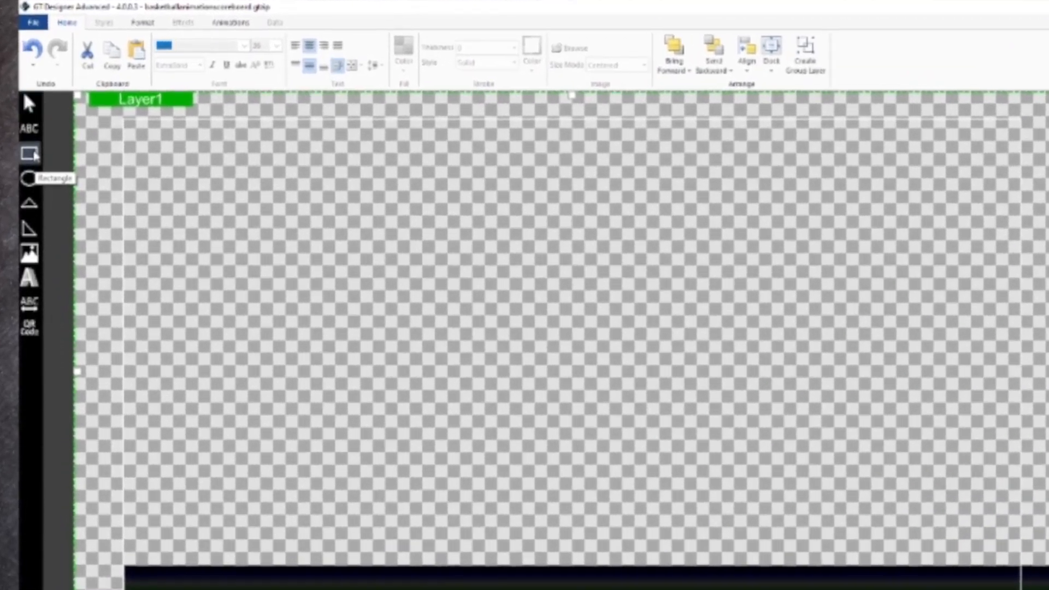
Draw a long red rectangle across the canvas above the scoreboard bar and stretch it to nearly the bar's full width
left_click(30, 170)
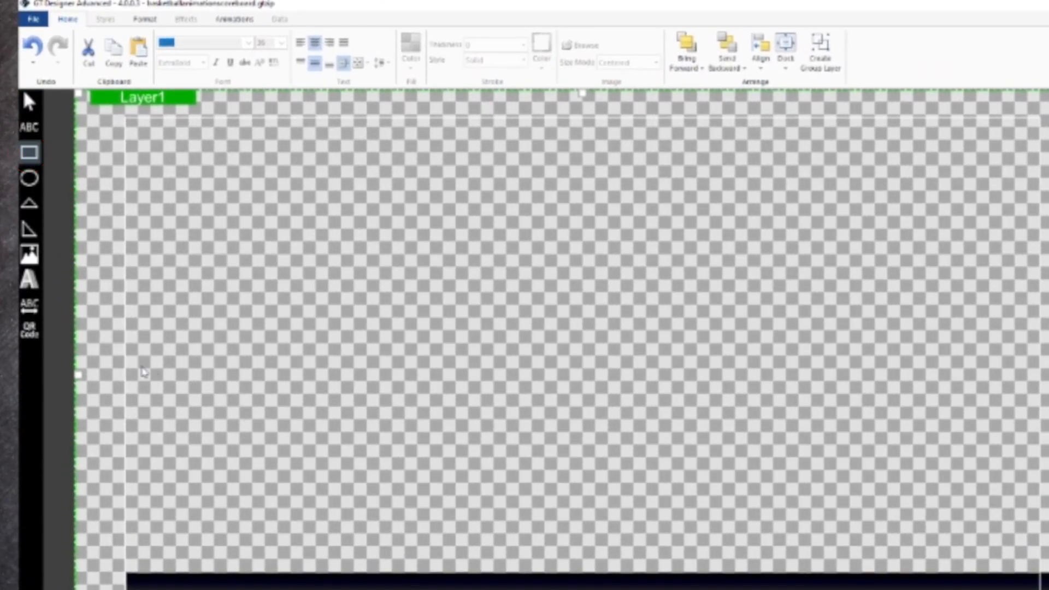
left_click_drag(141, 368, 1019, 427)
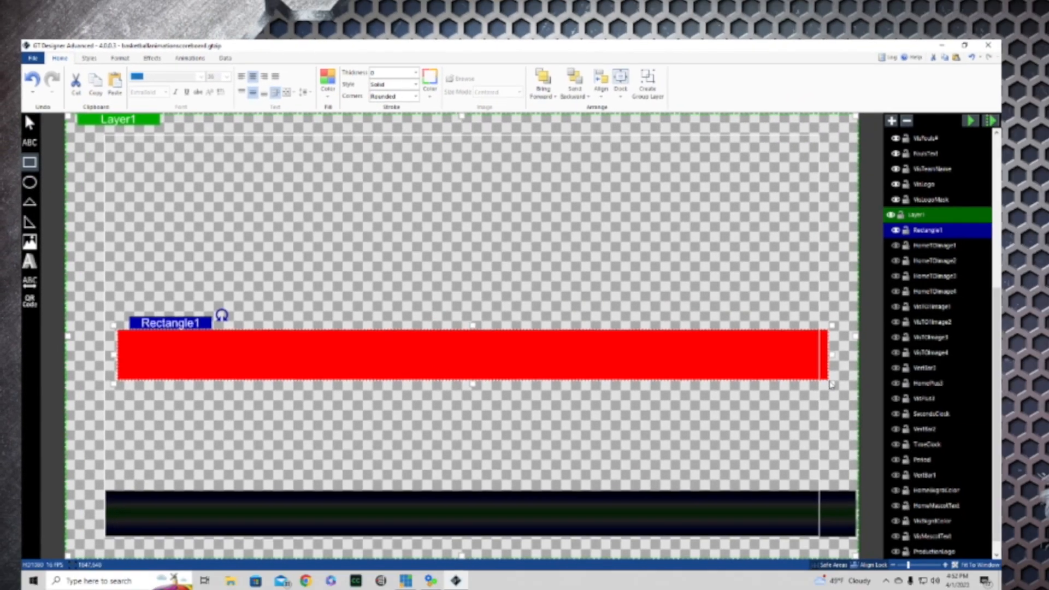
left_click_drag(830, 385, 854, 381)
left_click_drag(632, 331, 633, 333)
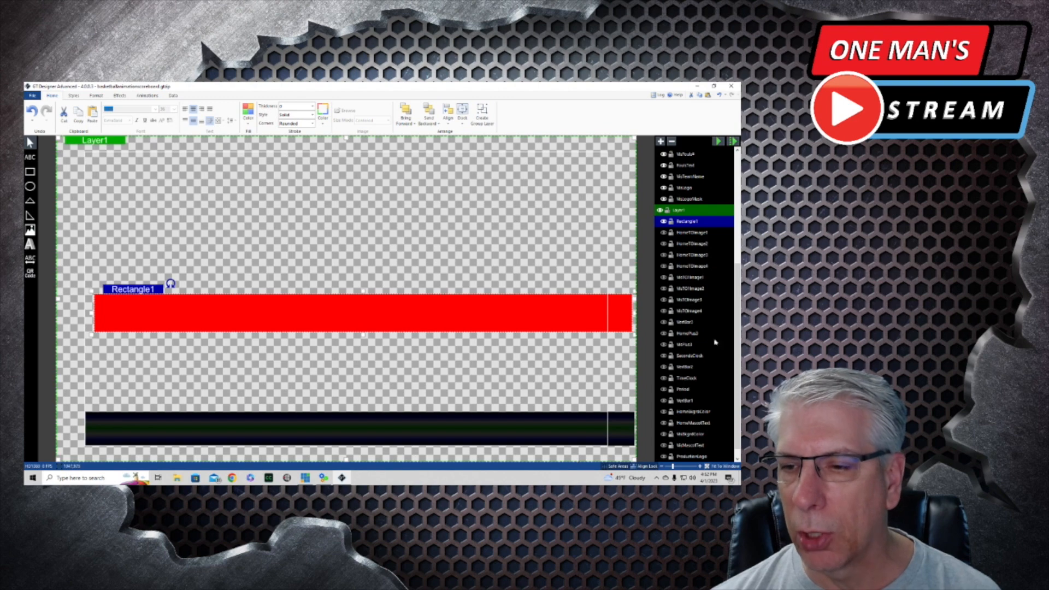
Examine the color stops of the MainRec bar's linear gradient fill, including the first, middle and last stops
scroll(686, 369, "down", 1)
left_click(693, 457)
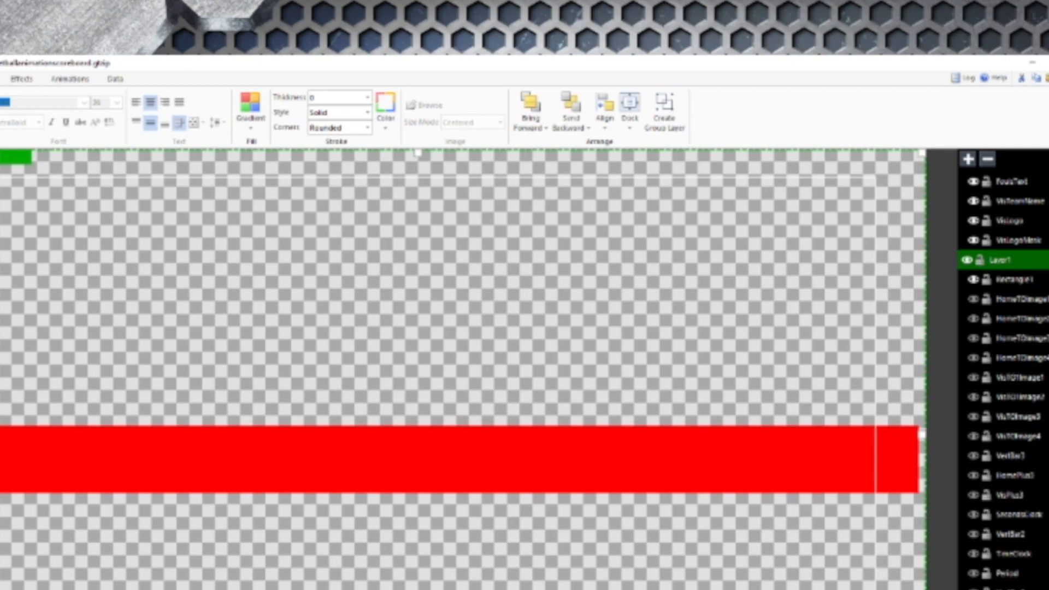
left_click(253, 128)
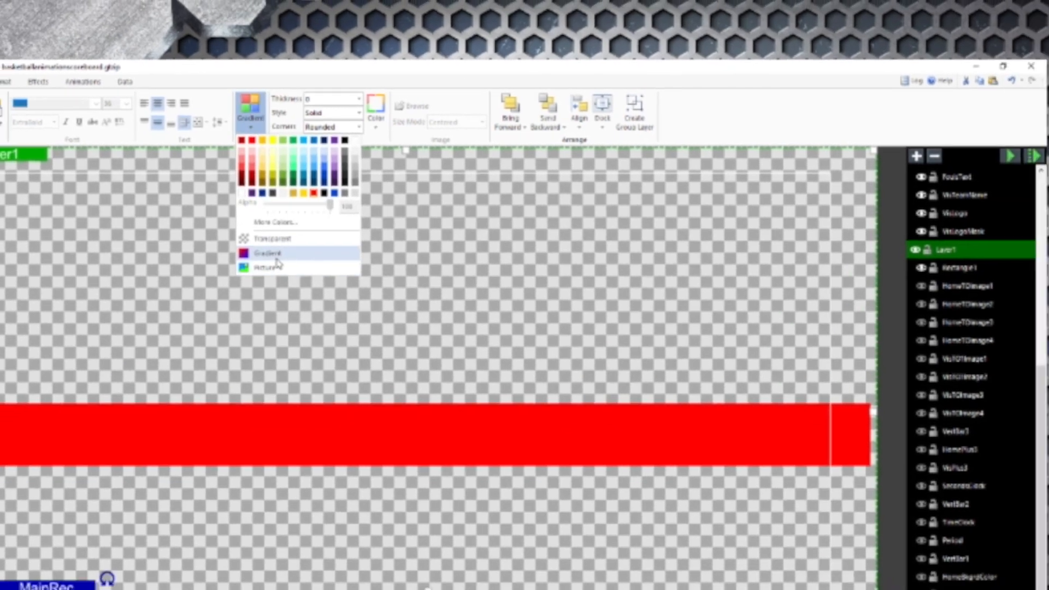
left_click(269, 264)
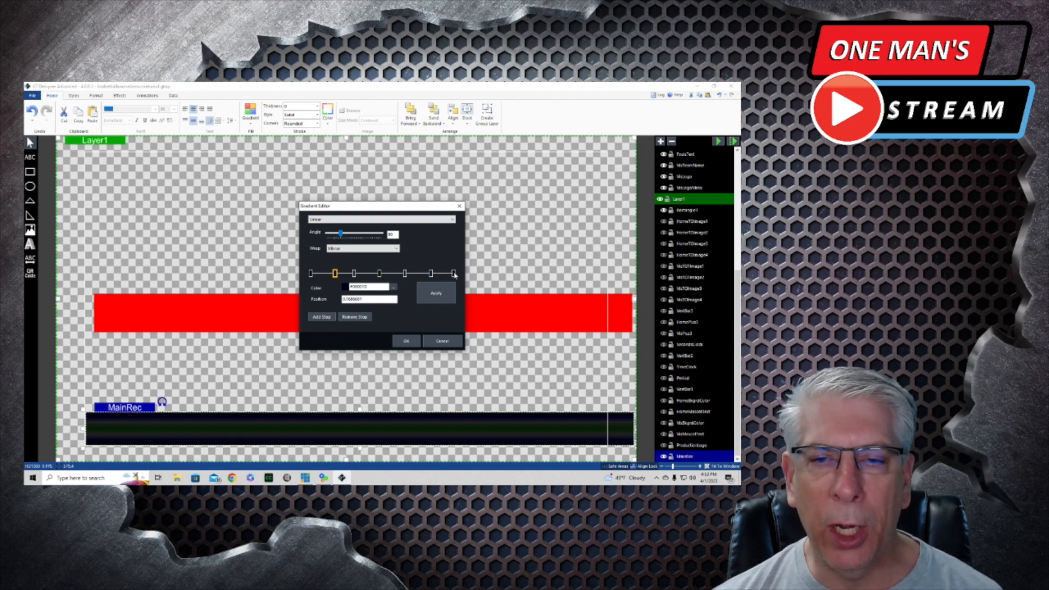
left_click(324, 318)
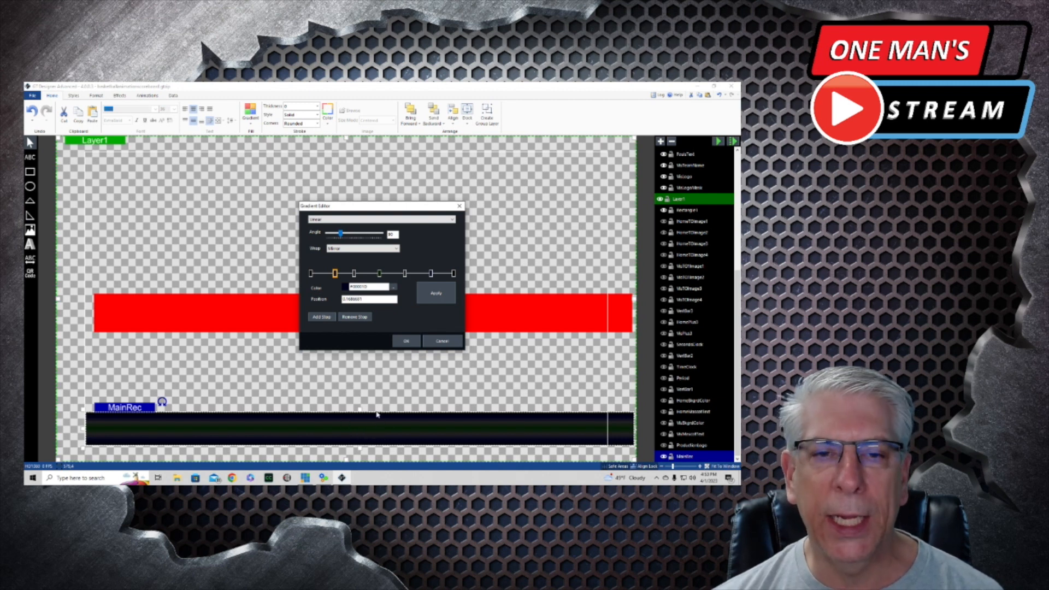
left_click(311, 273)
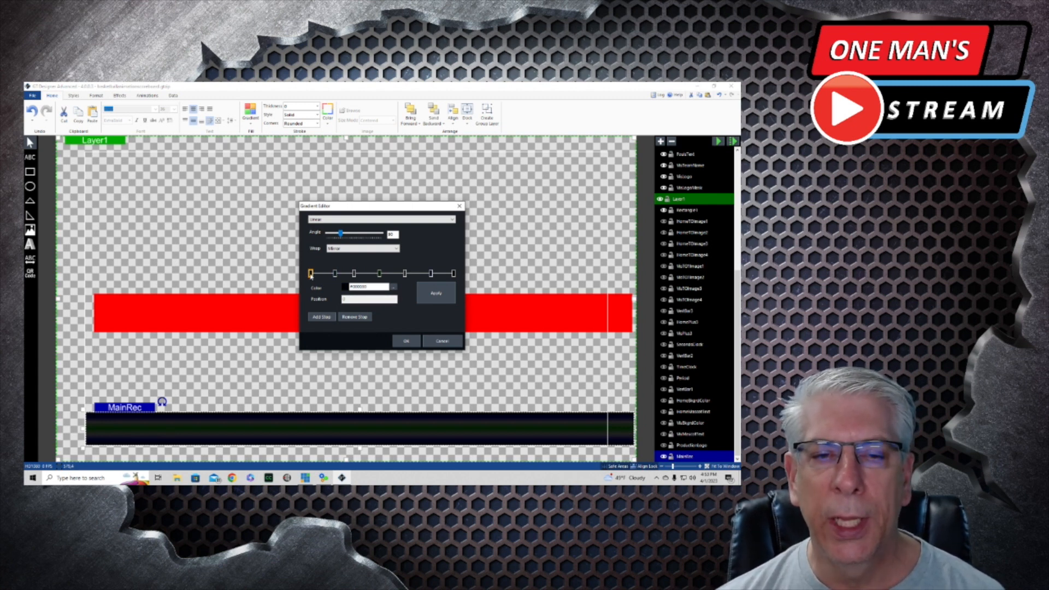
left_click(453, 274)
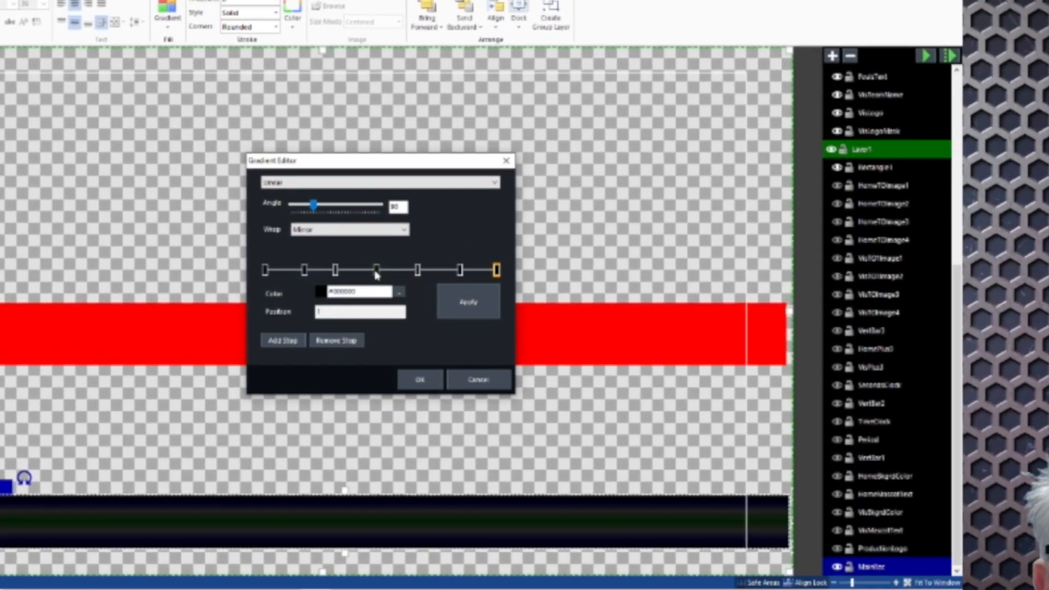
left_click(379, 273)
double_click(376, 271)
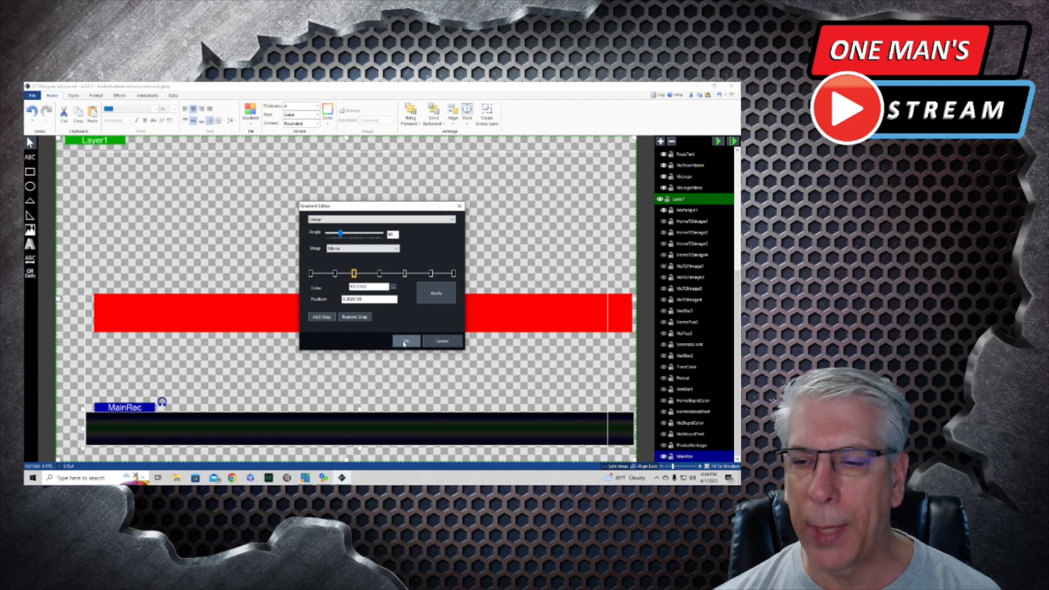
left_click(405, 342)
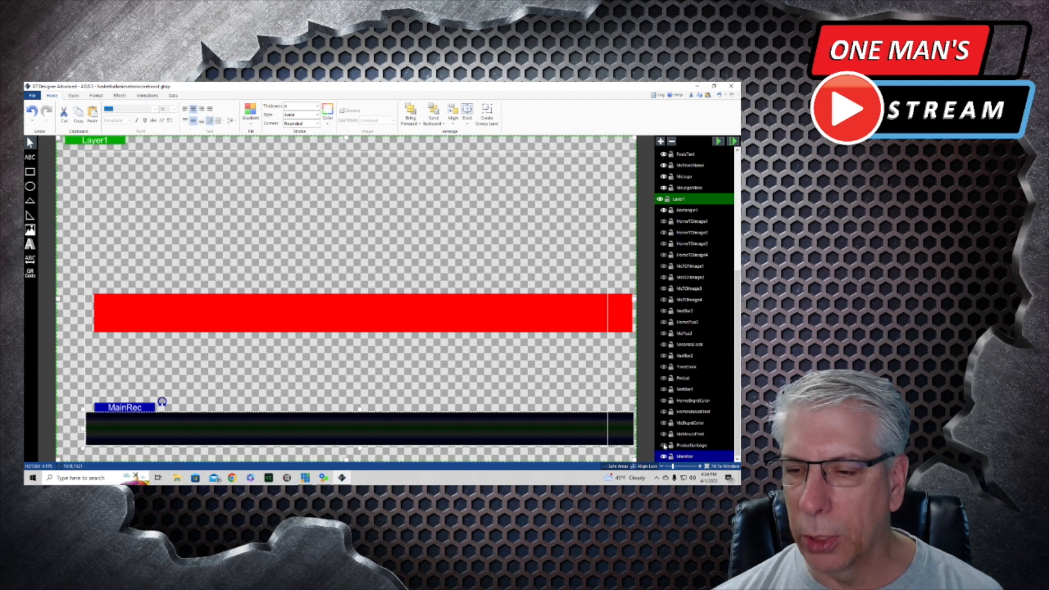
Show the production logo in Layer1
left_click(664, 446)
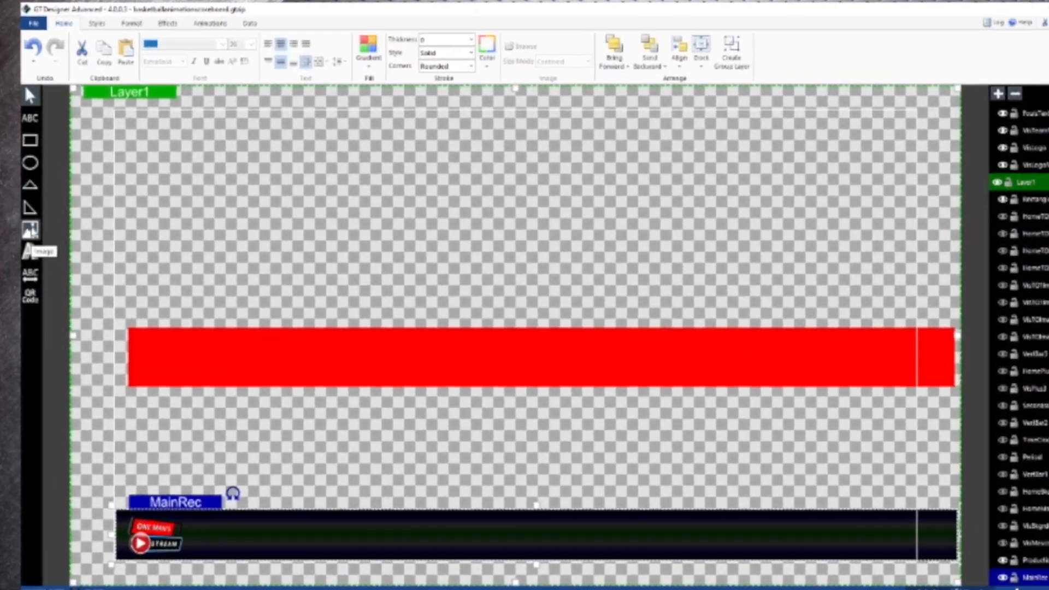
Insert the OMS 3D Logo_clipped_rev_1 image from the Downloads folder into Layer1
left_click(30, 230)
scroll(354, 85, "down", 10)
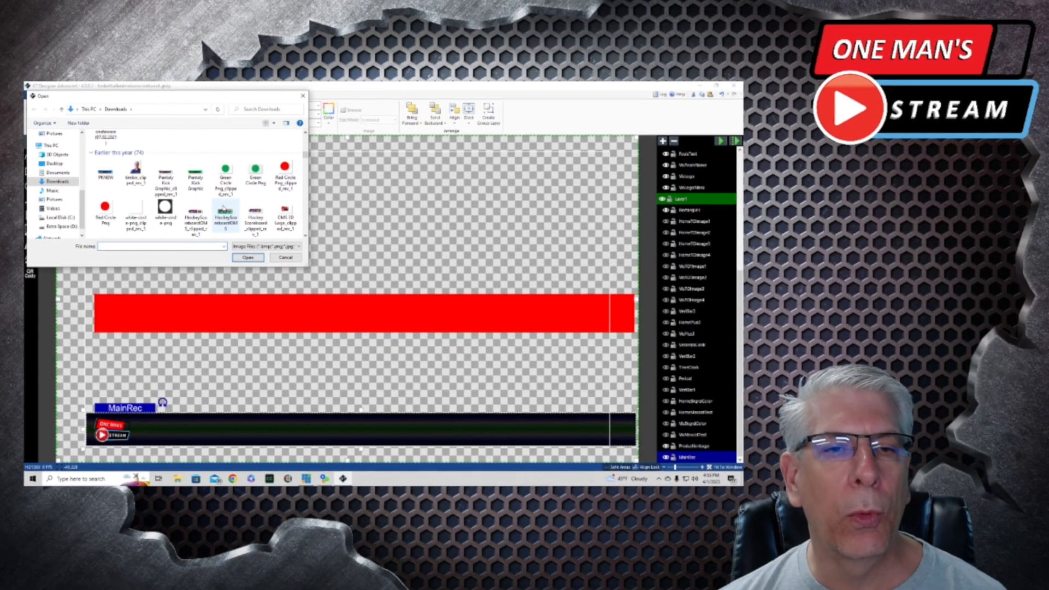
left_click(337, 208)
left_click(261, 262)
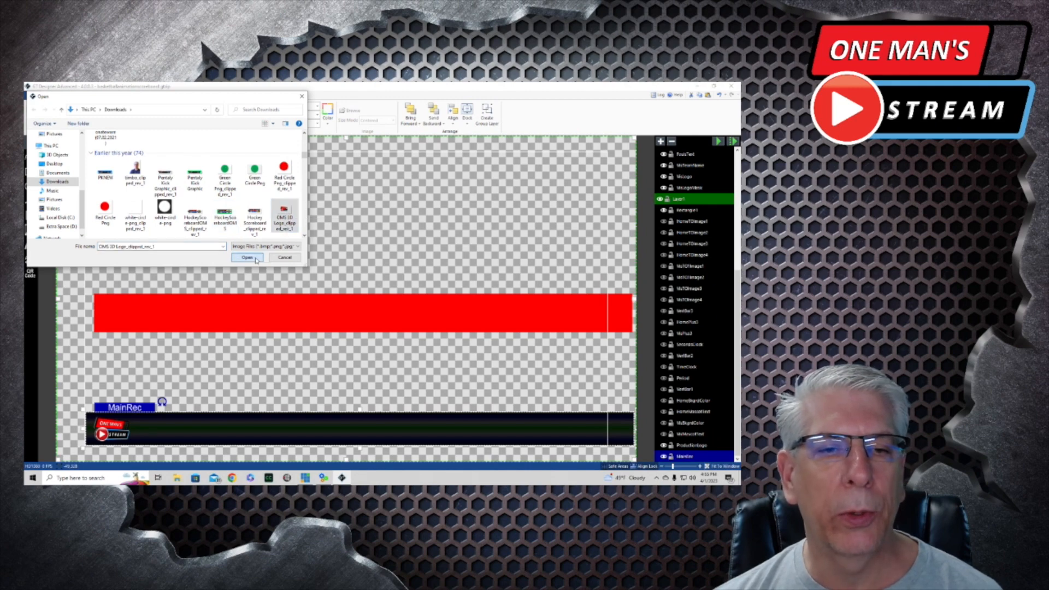
left_click(276, 233)
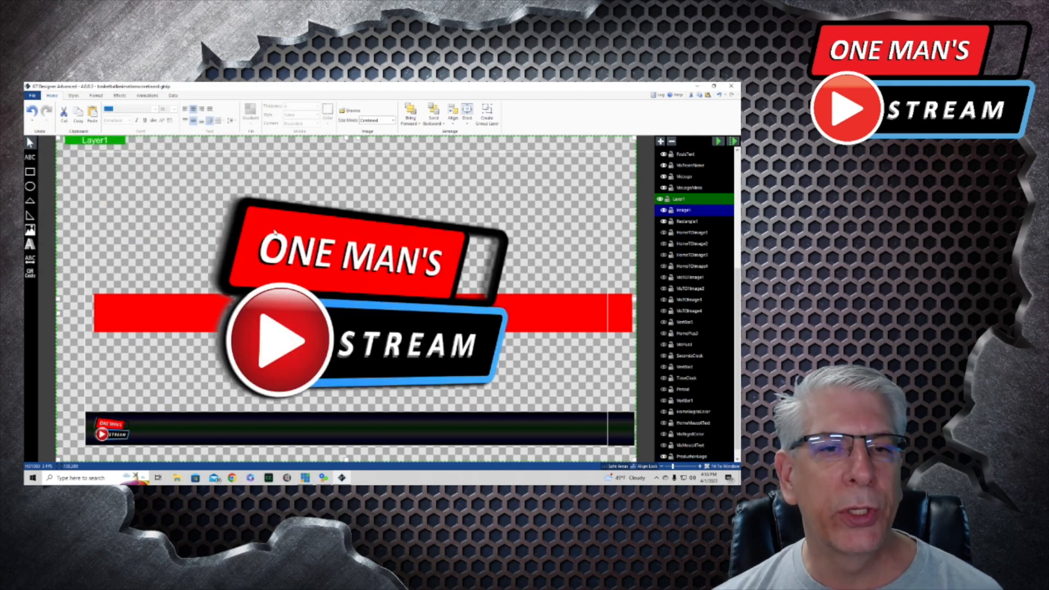
Try the inserted logo image at a smaller size over the red rectangle, and delete it
left_click_drag(264, 224, 305, 256)
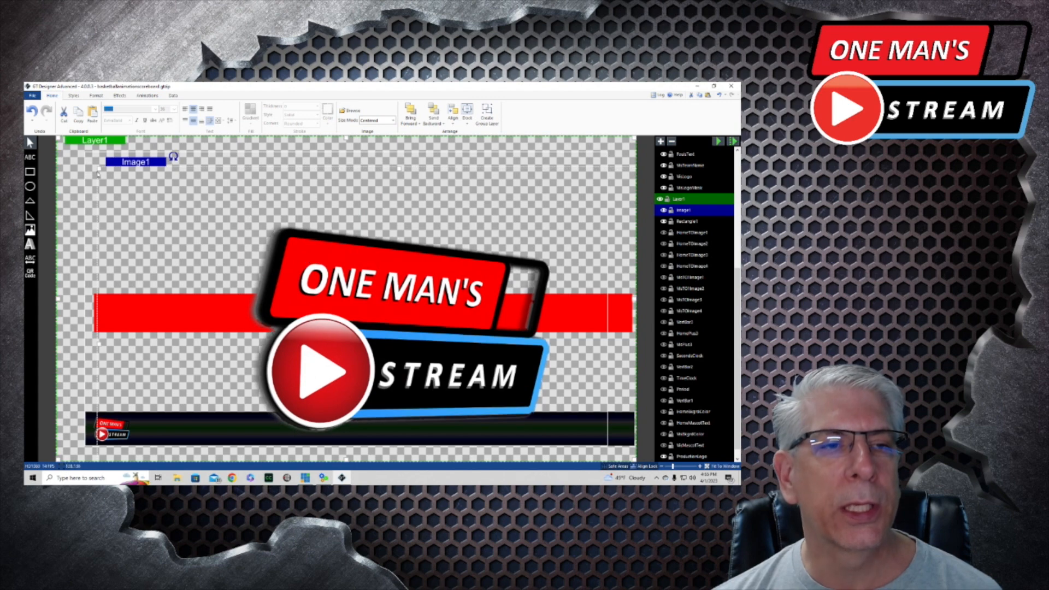
left_click_drag(101, 169, 449, 334)
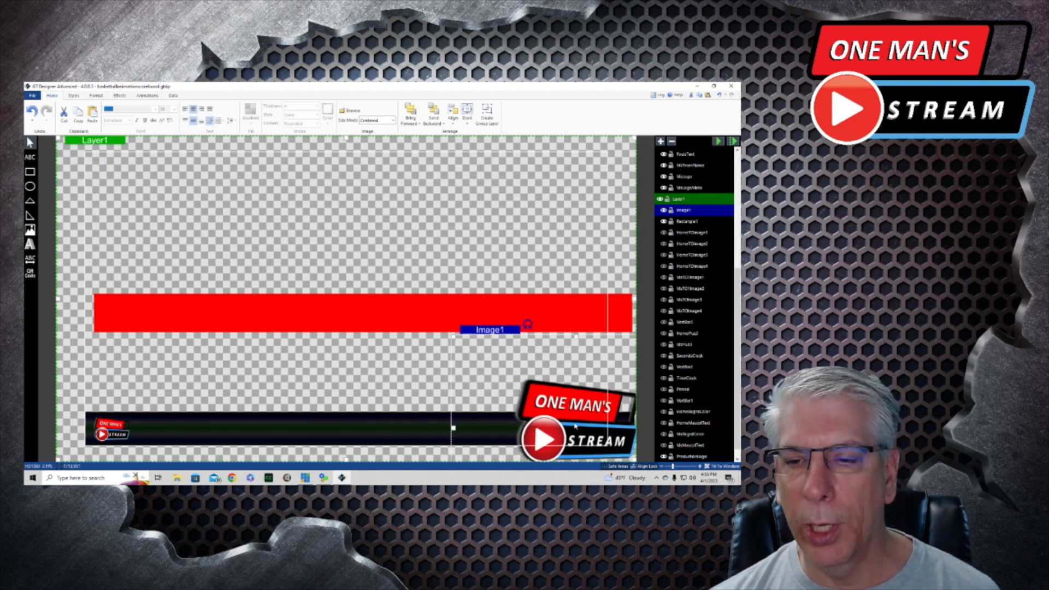
left_click_drag(566, 424, 265, 313)
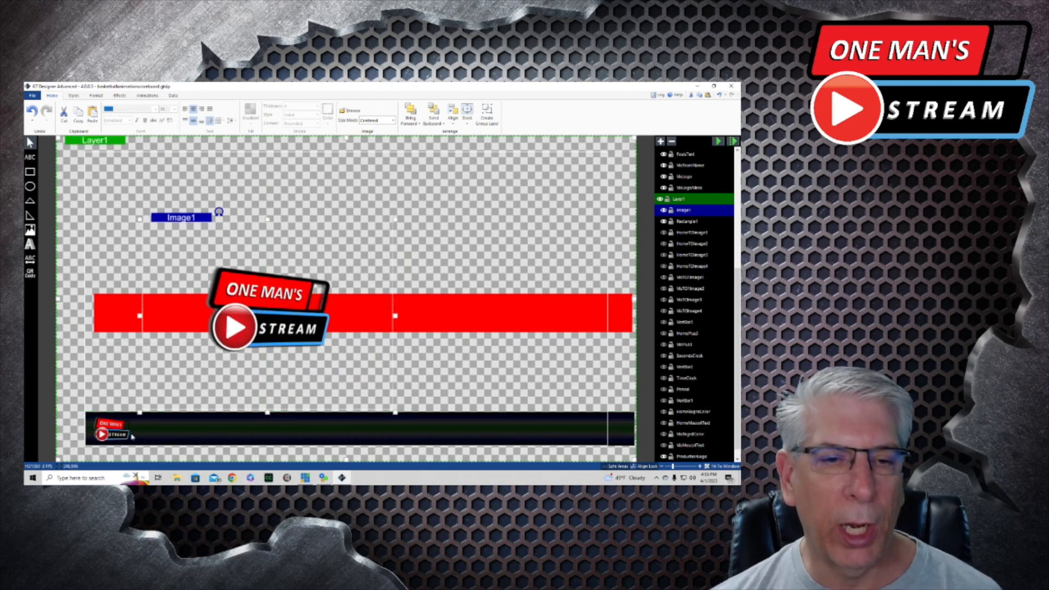
key("Delete")
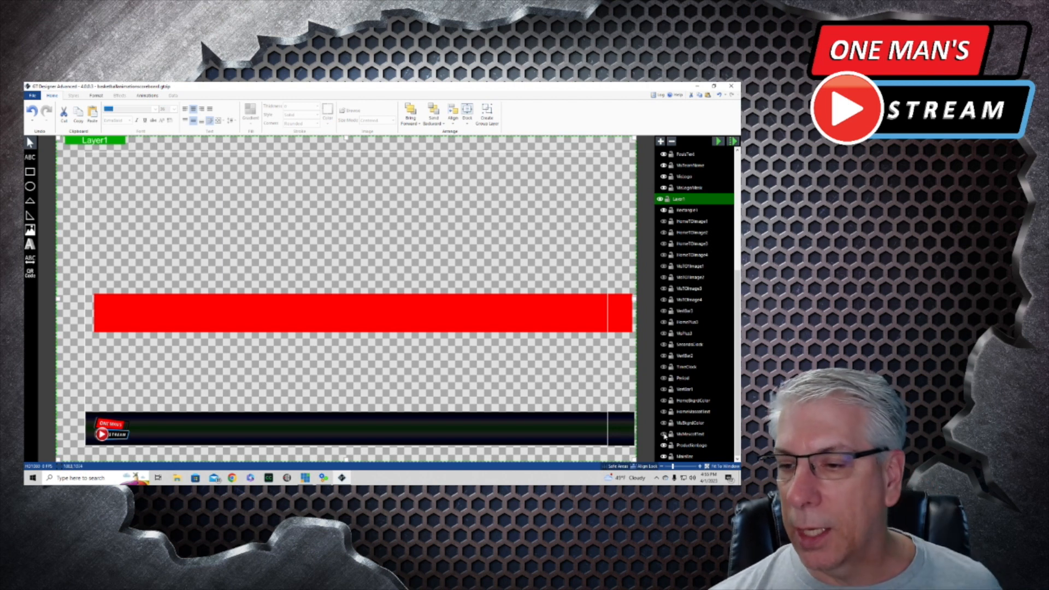
Show the visiting mascot text and background color in Layer1, and inspect the background's linear gradient stops without changing them
left_click(664, 435)
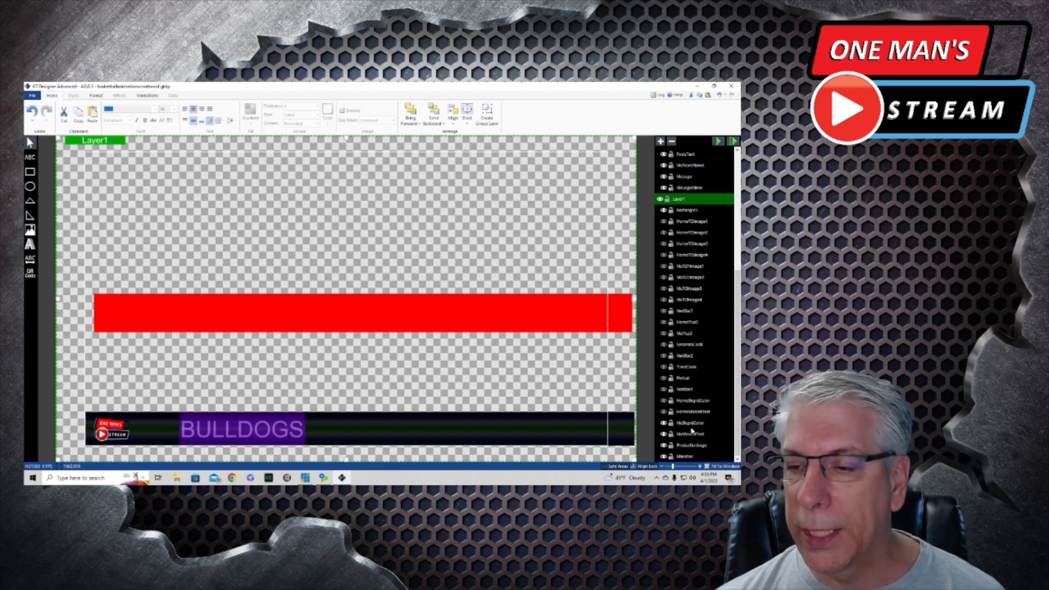
left_click(691, 424)
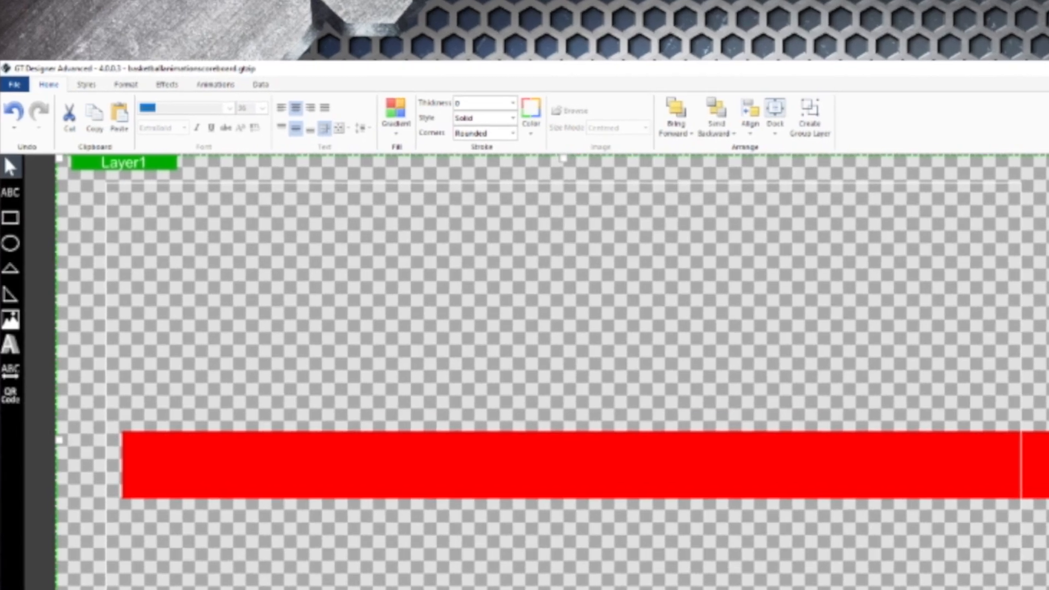
left_click(51, 86)
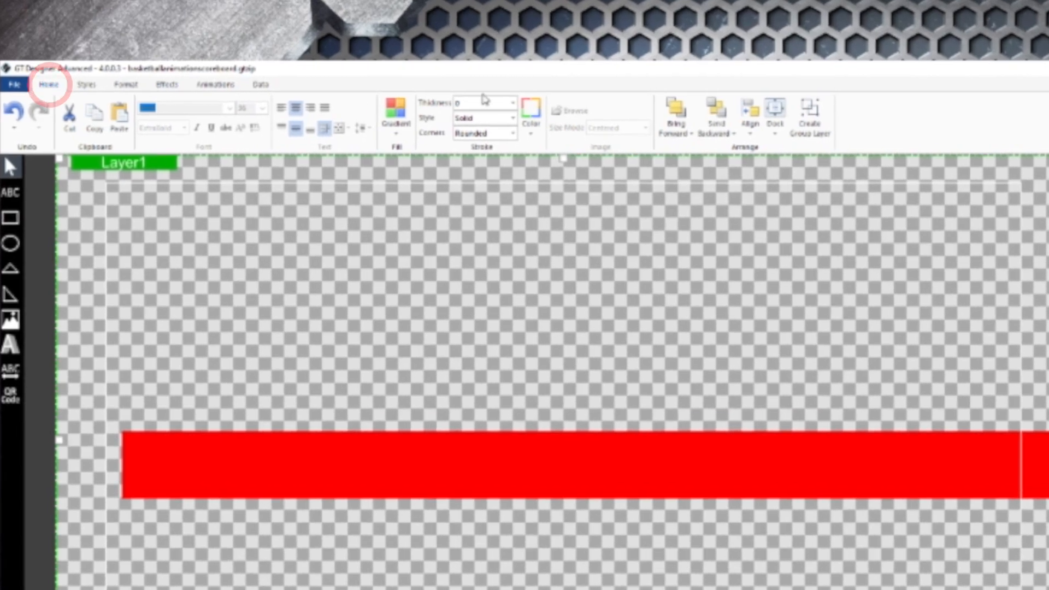
left_click(396, 127)
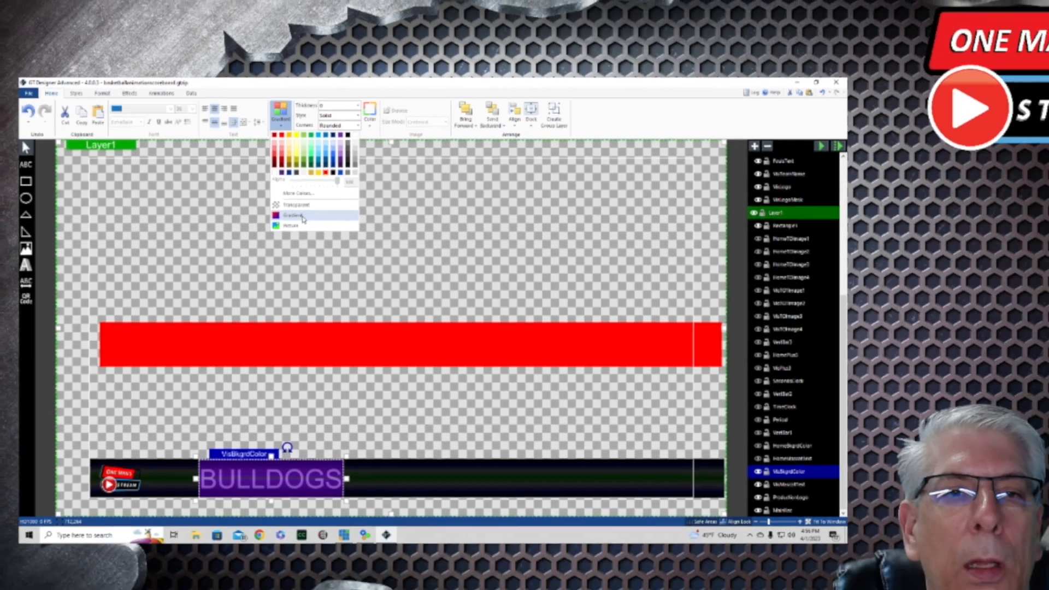
left_click(415, 269)
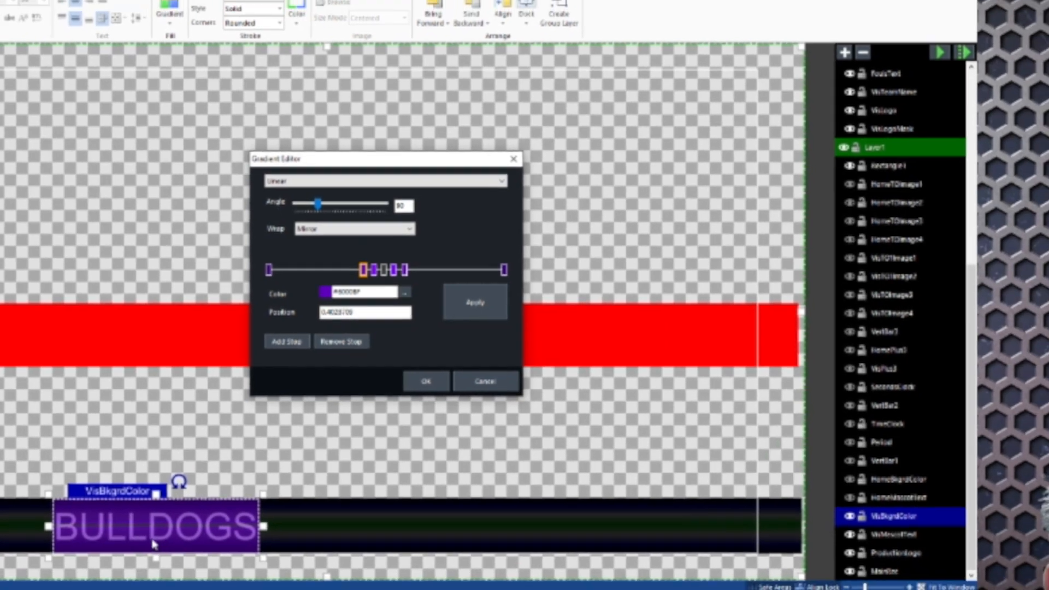
left_click(485, 382)
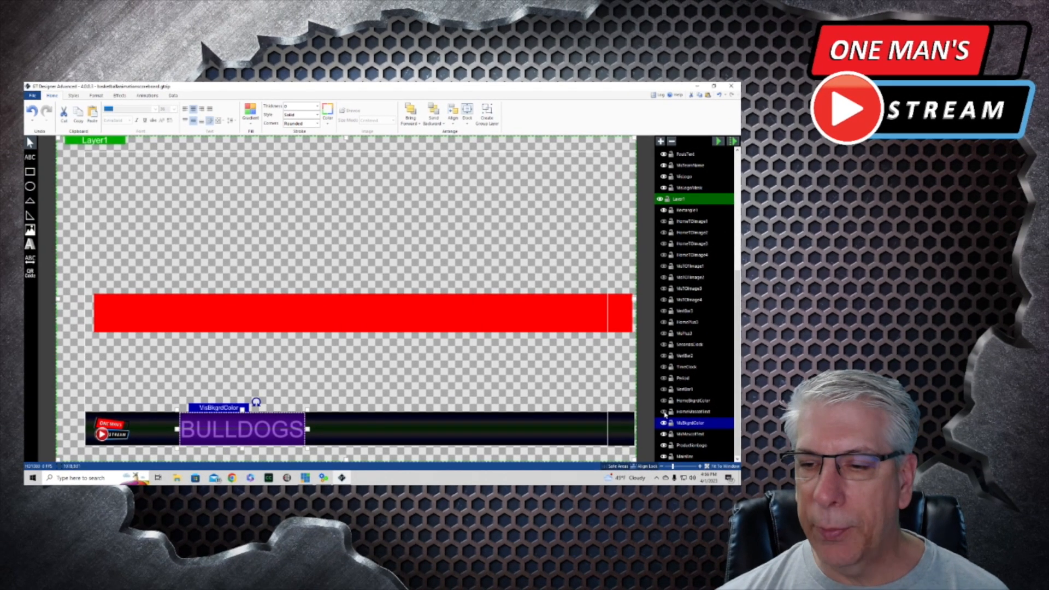
Show the home mascot text in Layer1 and select it on the scoreboard bar
left_click(664, 412)
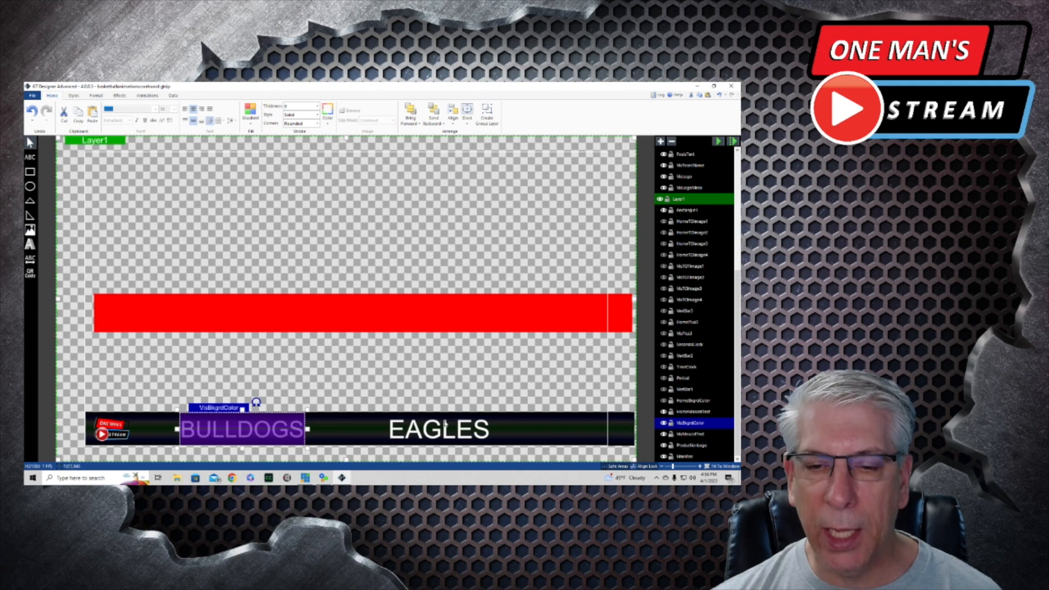
left_click(472, 434)
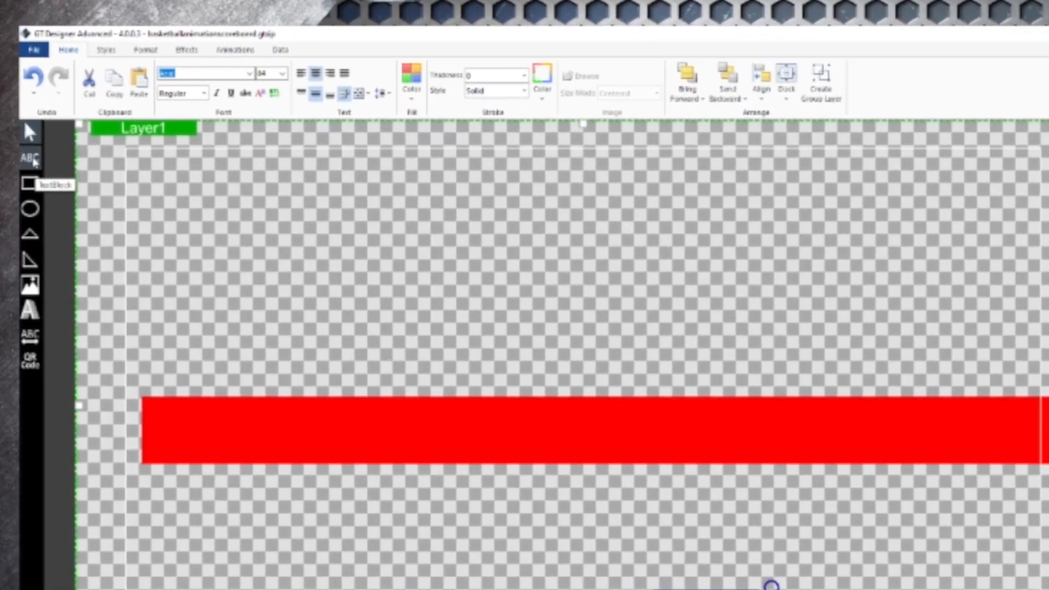
Add a text block on the red rectangle and center its text horizontally and vertically
left_click(31, 158)
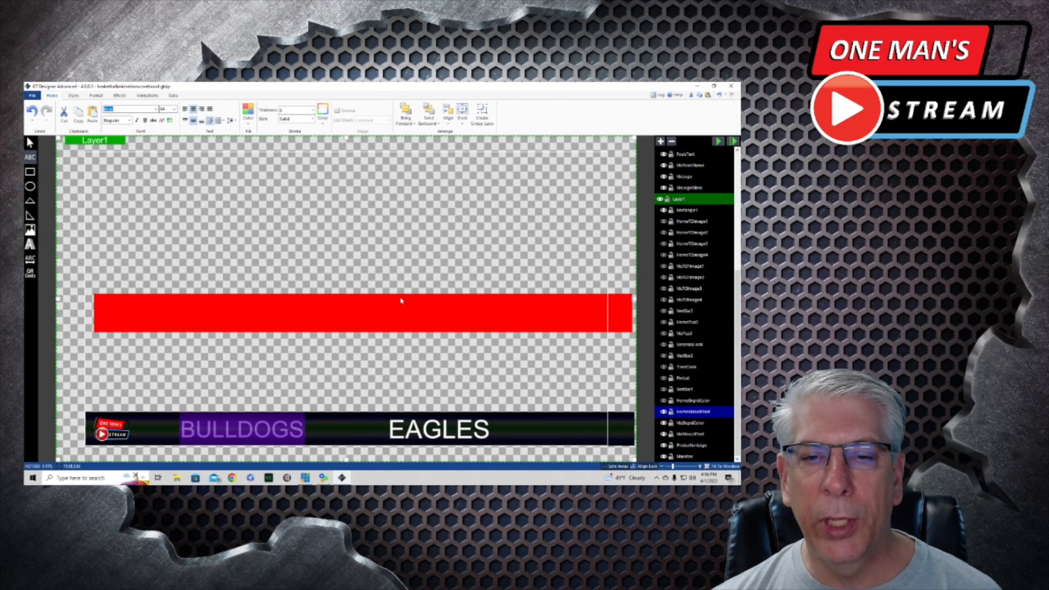
left_click_drag(399, 296, 487, 332)
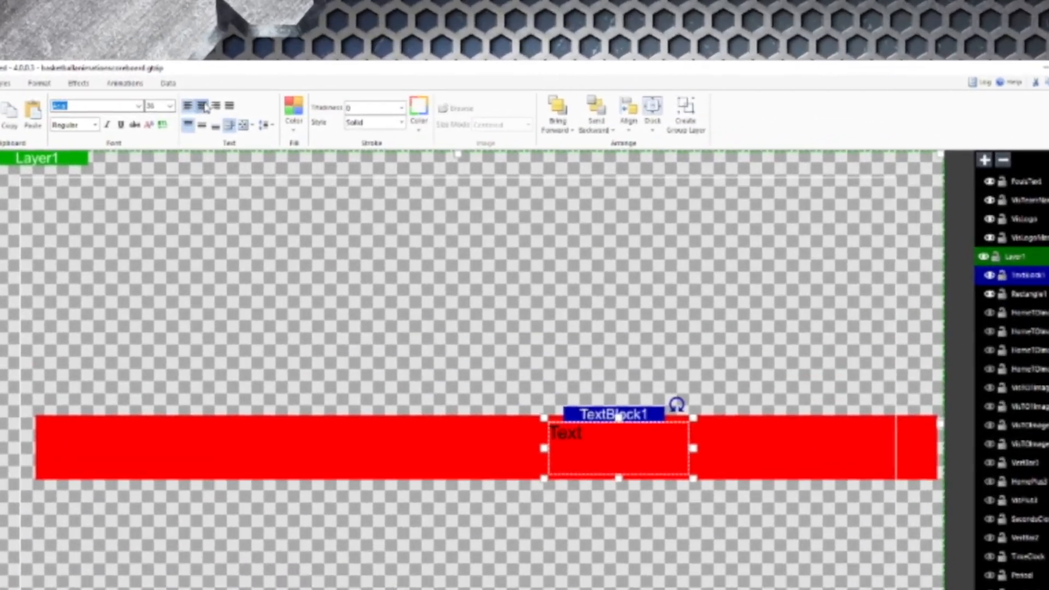
left_click(203, 107)
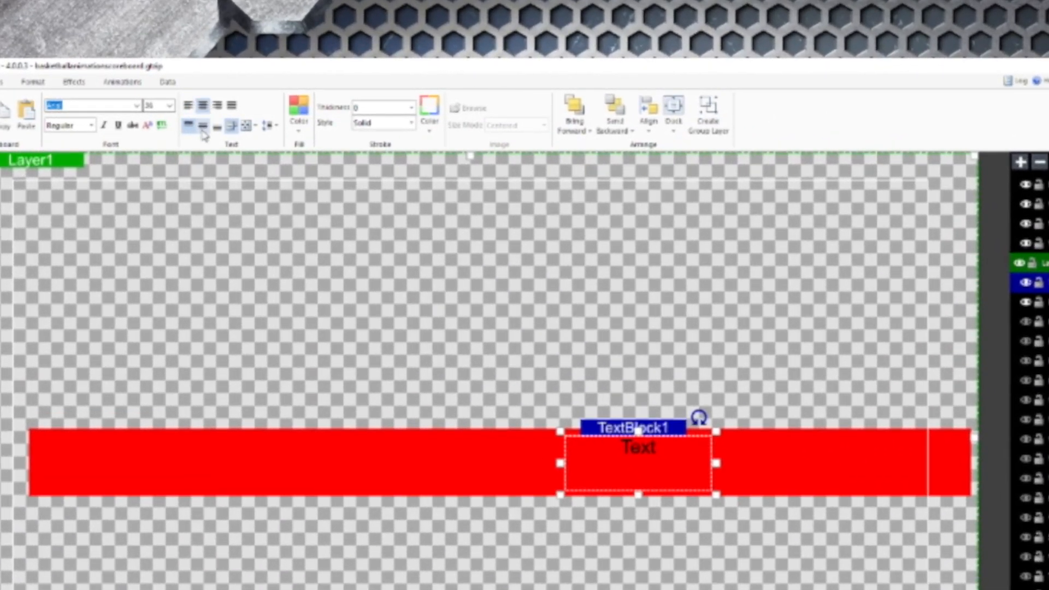
left_click(202, 126)
Set the auto-size mode of the text block on the red rectangle to Shrink
left_click(577, 579)
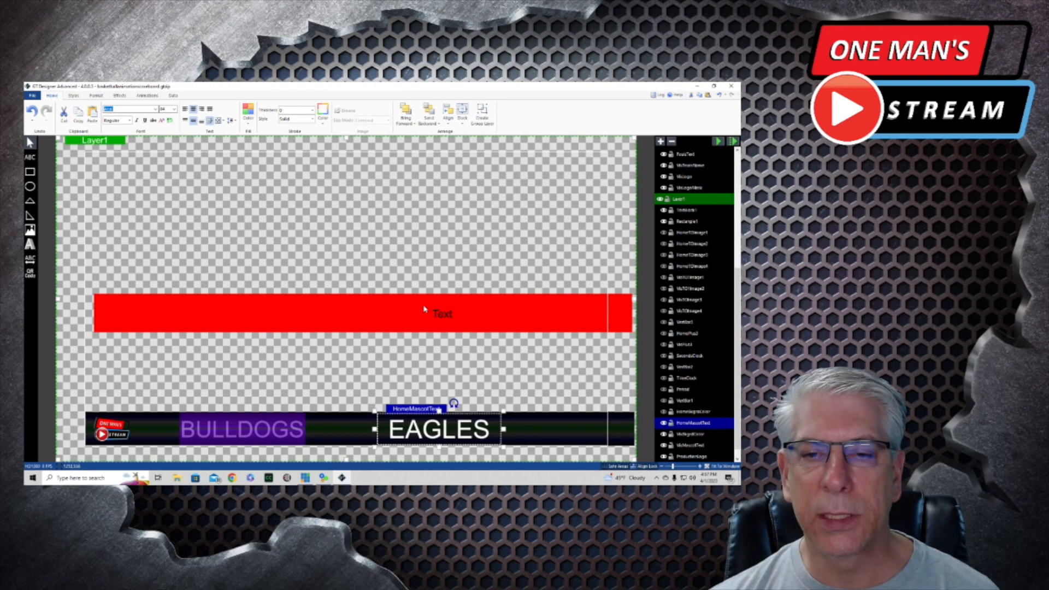
left_click(443, 316)
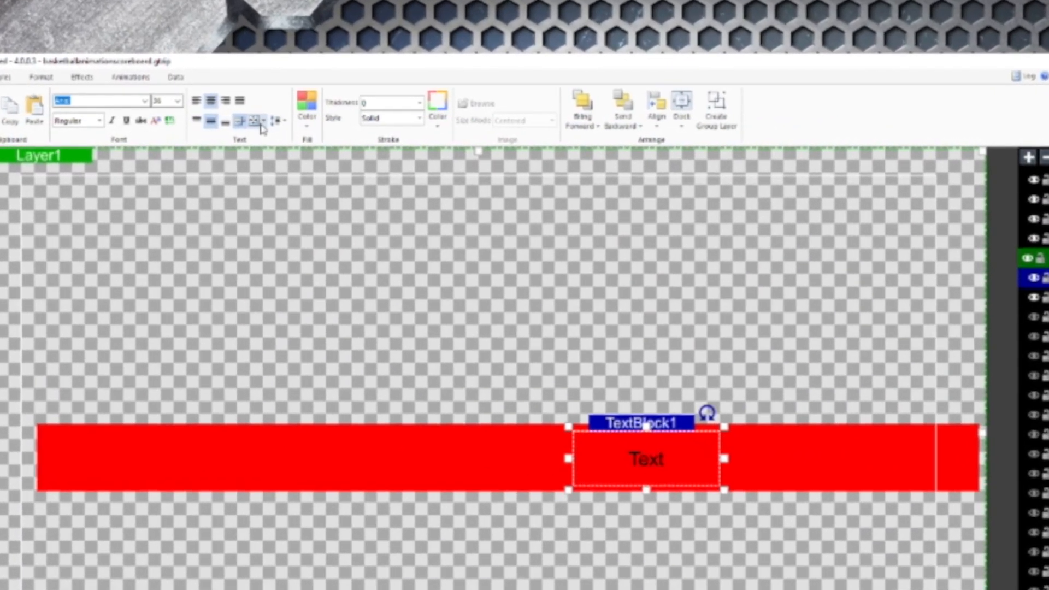
left_click(257, 121)
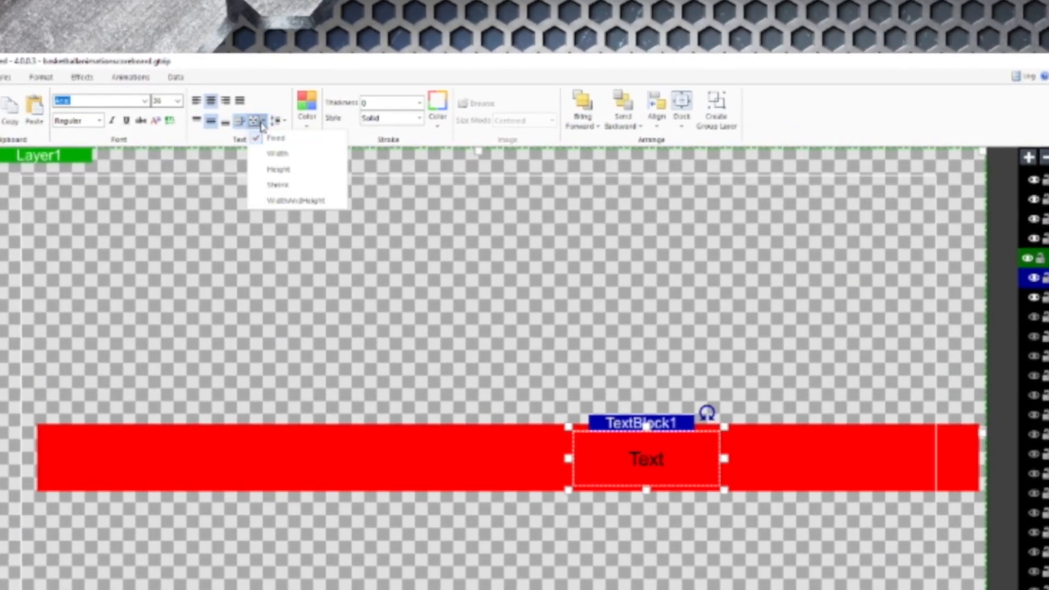
left_click(284, 185)
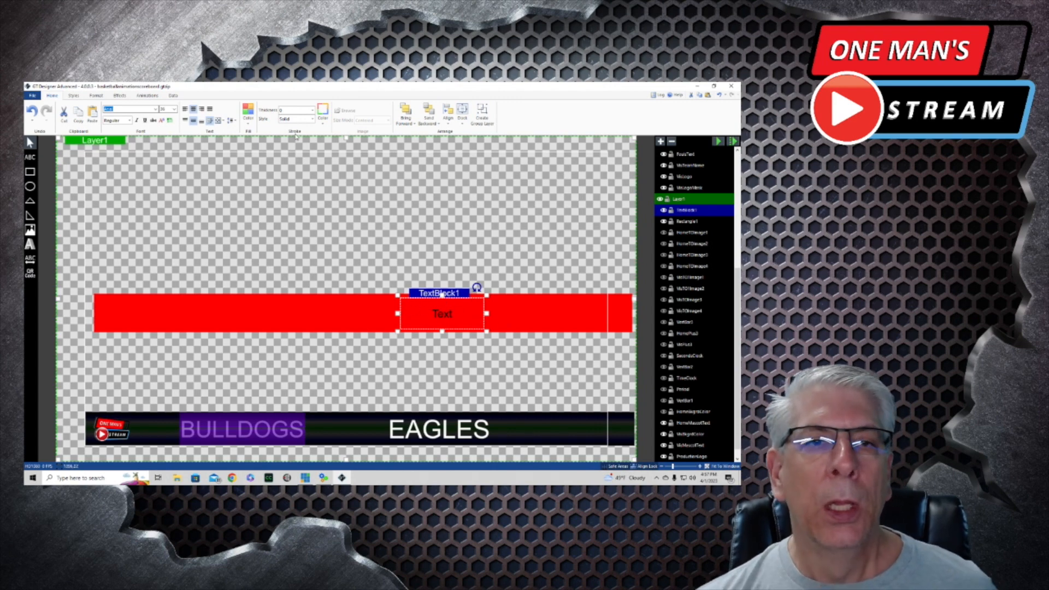
Make the text block on the red rectangle white and set its font size to 84
left_click(248, 121)
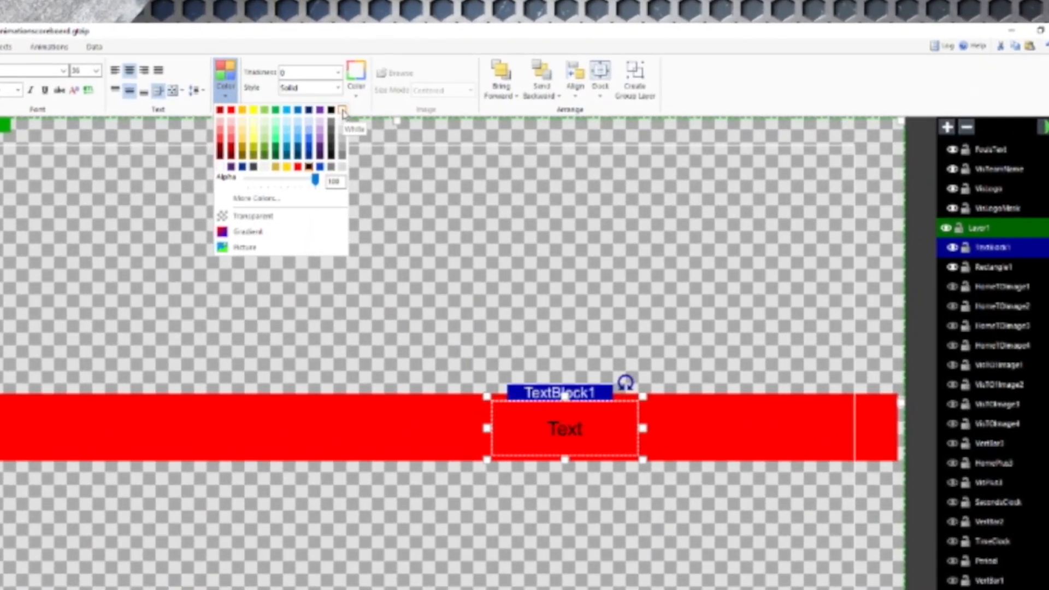
left_click(342, 112)
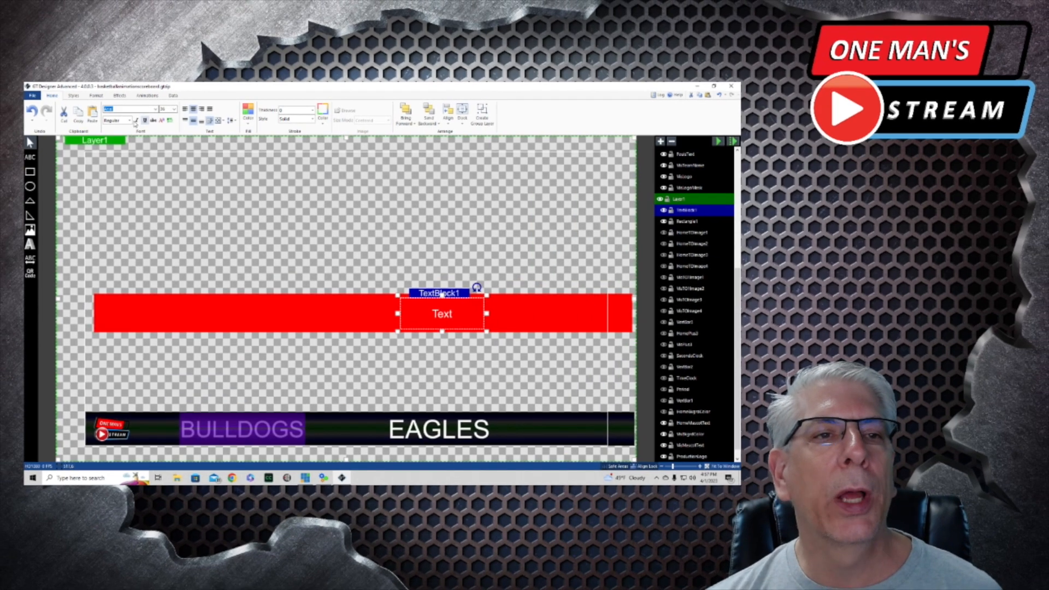
left_click(175, 110)
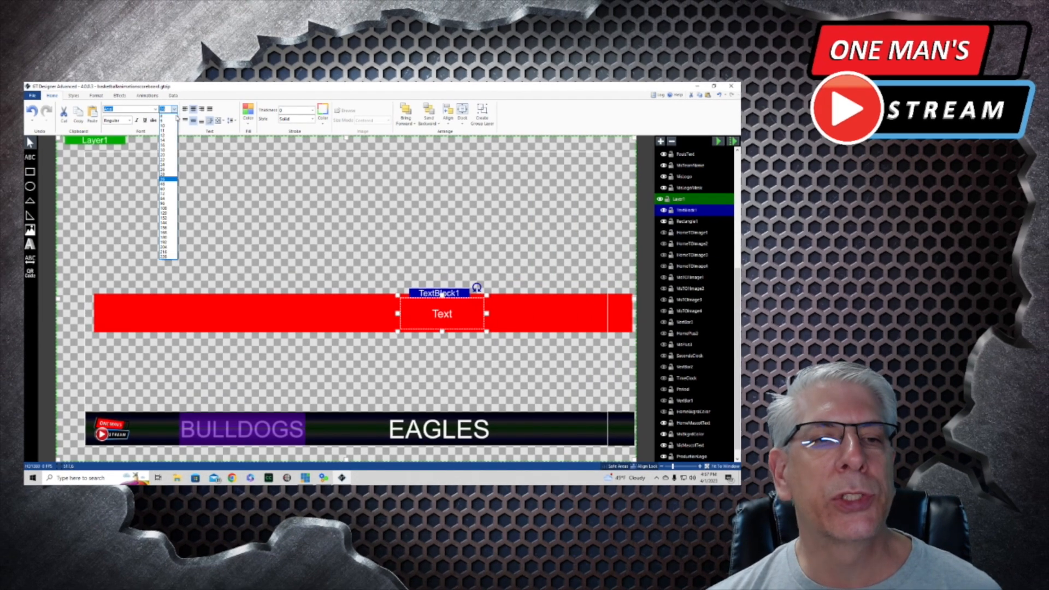
left_click(168, 198)
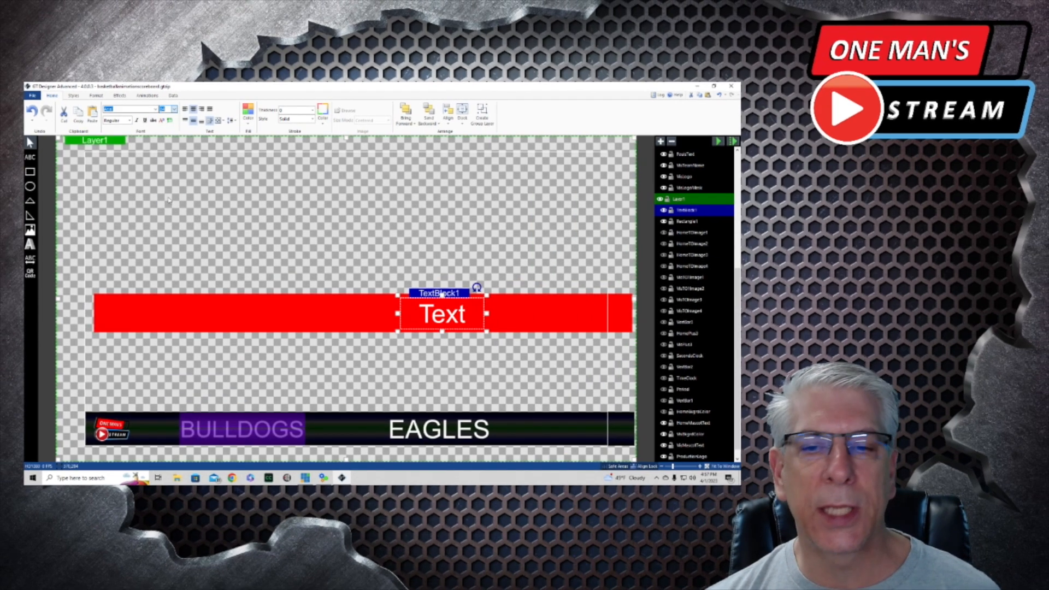
Replace the placeholder text on the red rectangle with SCORPIONS
double_click(468, 316)
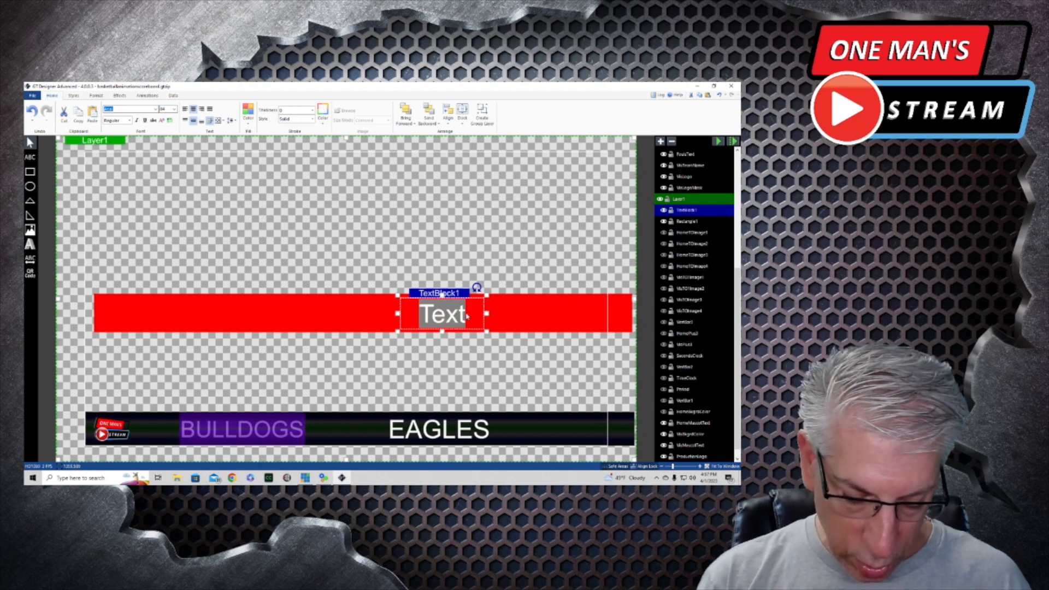
type("SCORP")
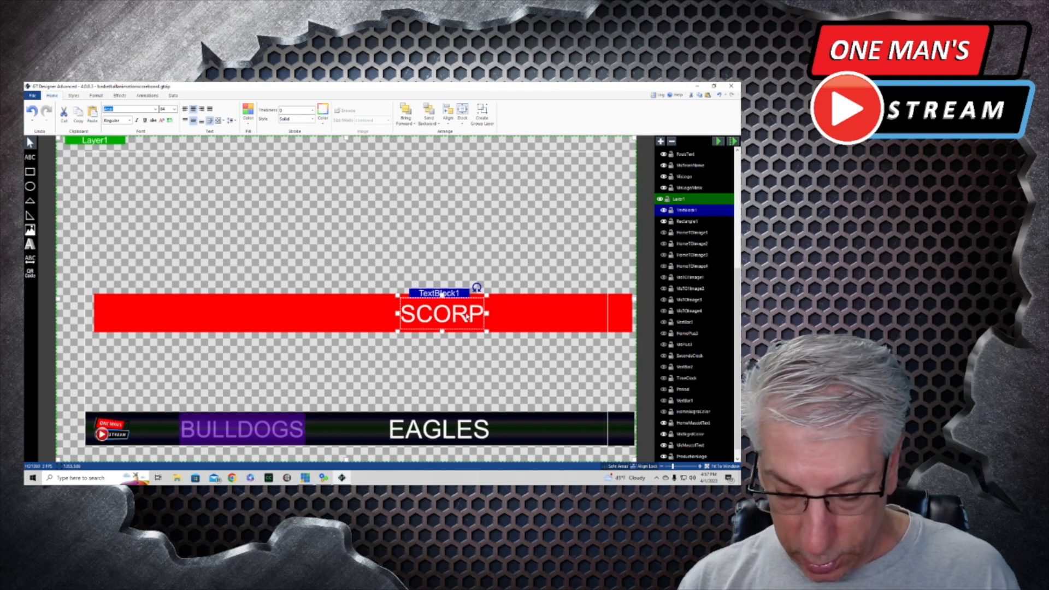
type("IONS")
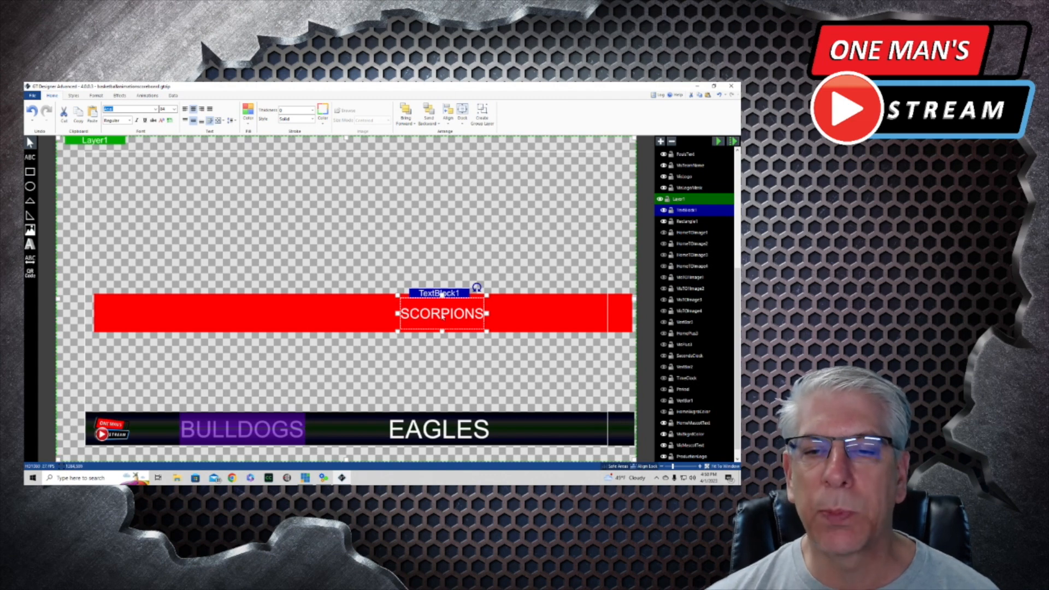
Show the home mascot's background color in Layer1 and inspect its gradient in the Gradient Editor without changing it
left_click(715, 394)
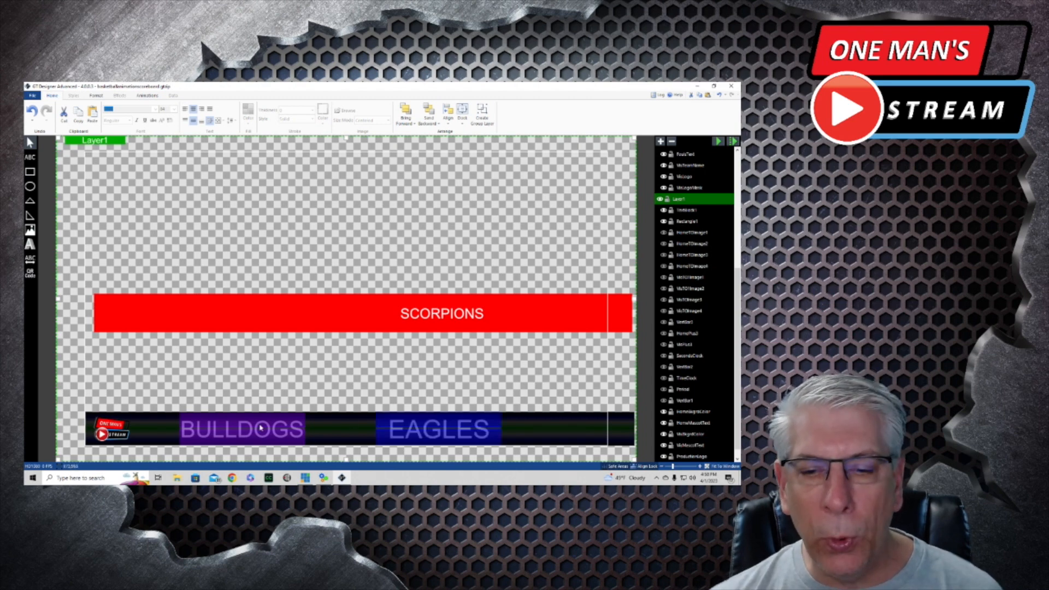
left_click(437, 420)
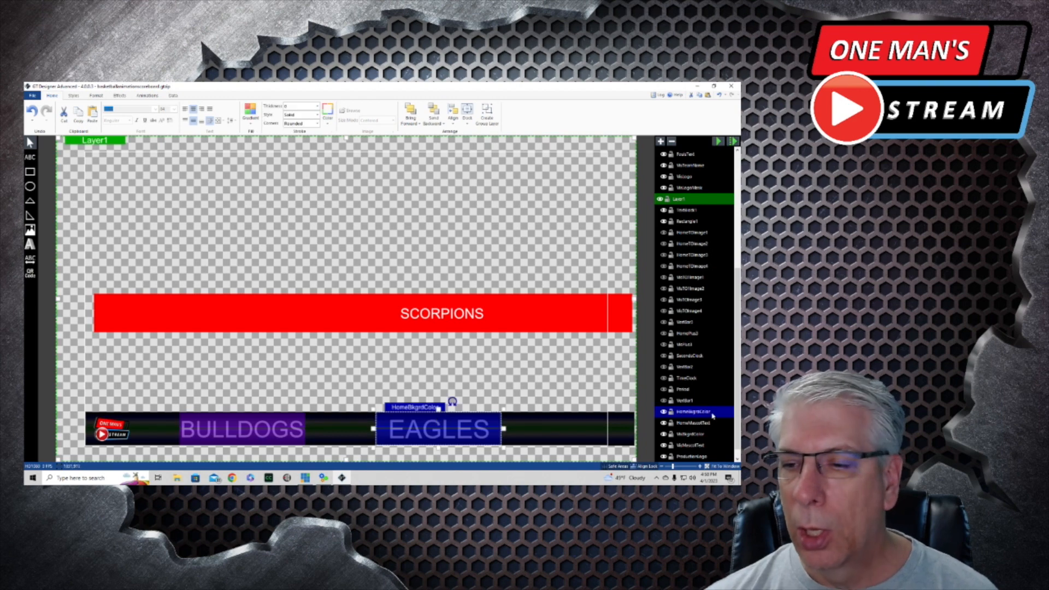
left_click(250, 111)
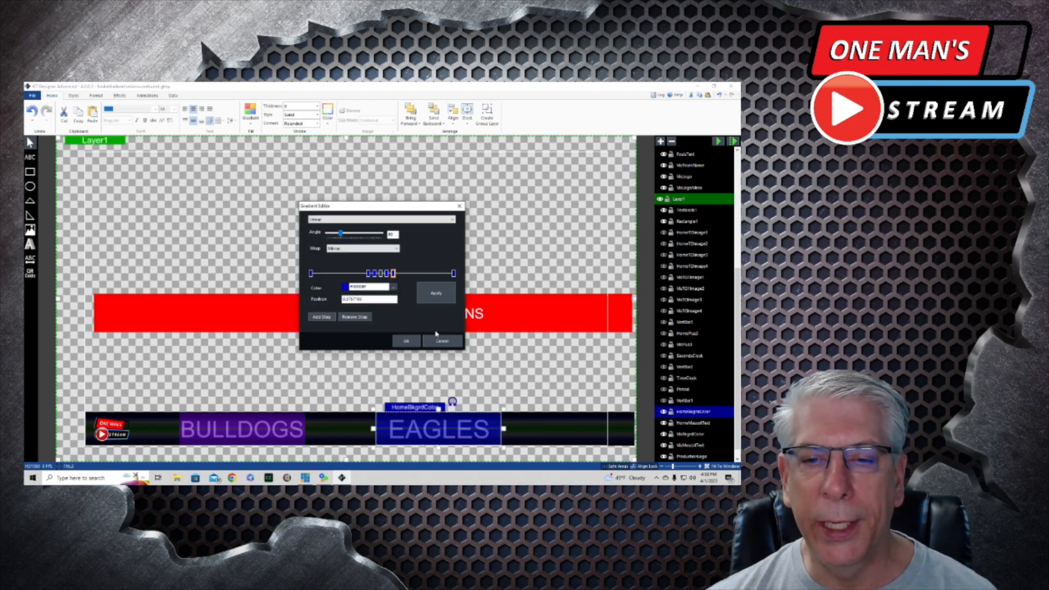
left_click(406, 341)
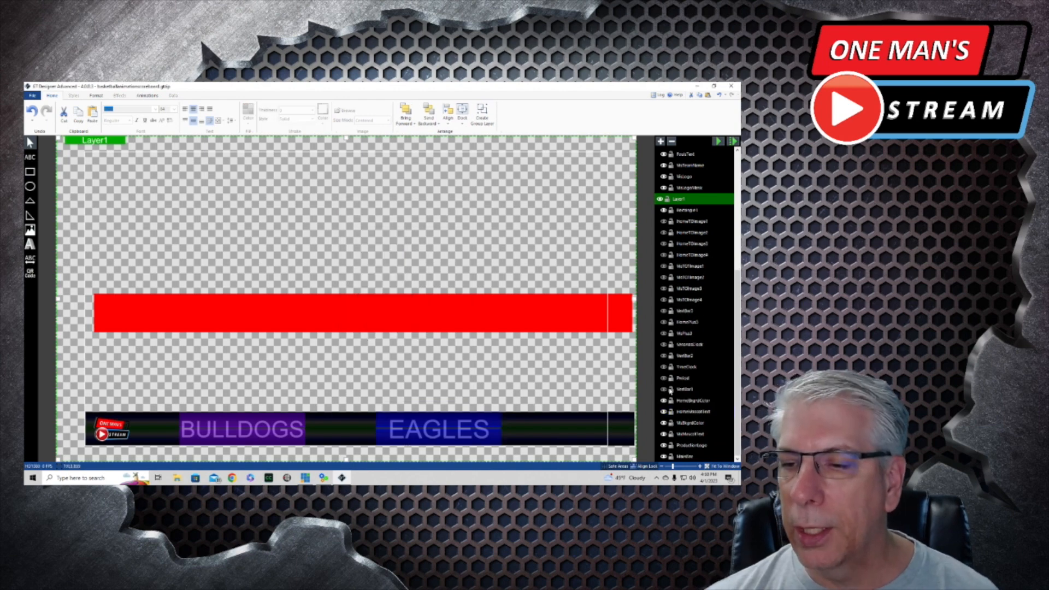
Show VertBar1 on the scoreboard bar and draw a thin horizontal rectangle about 270 wide in the empty area above the red rectangle
left_click(664, 390)
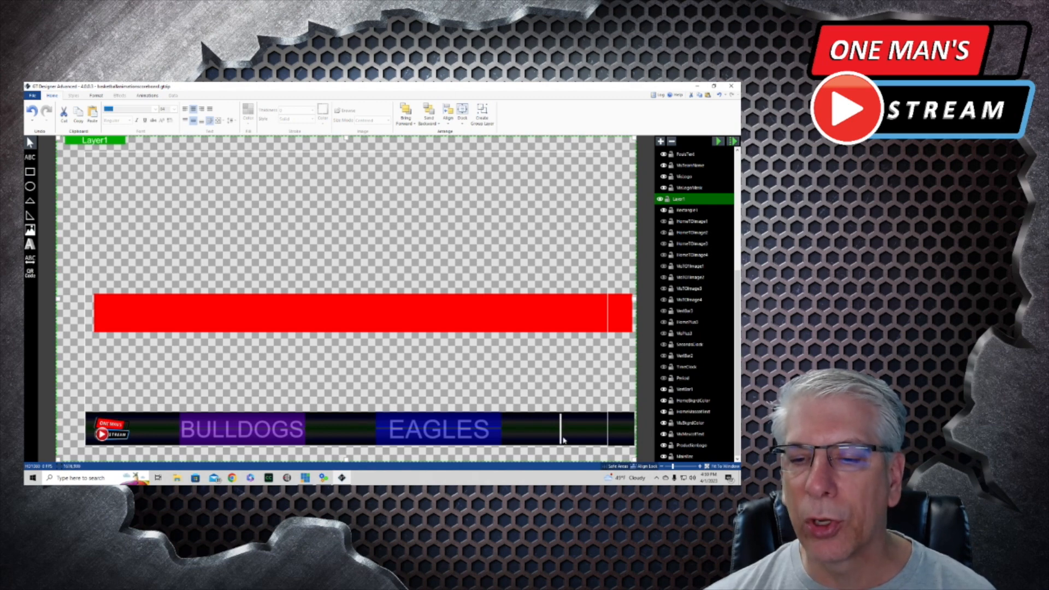
left_click(30, 172)
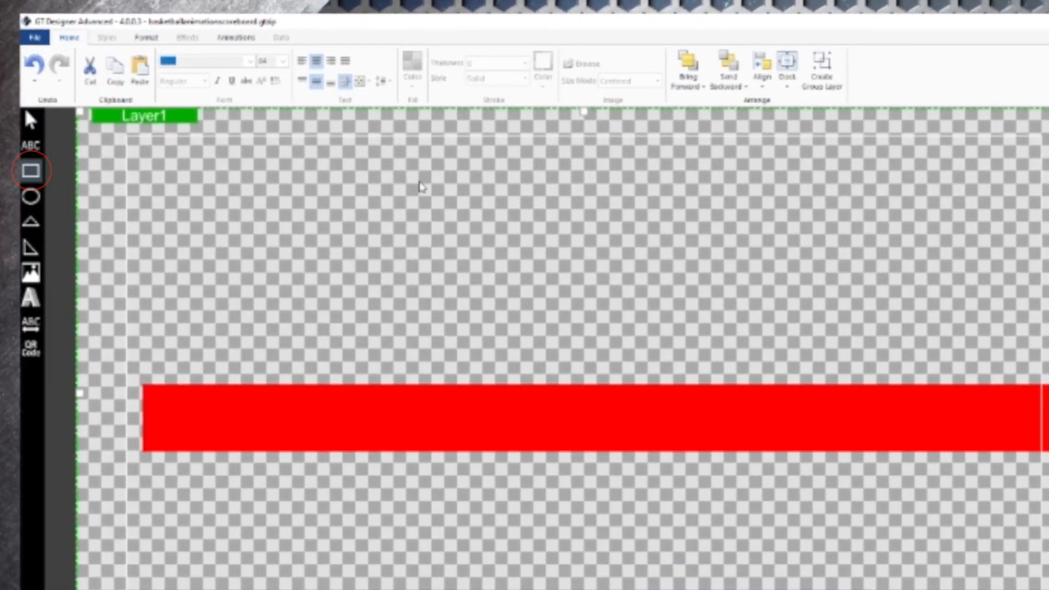
left_click_drag(330, 174, 456, 179)
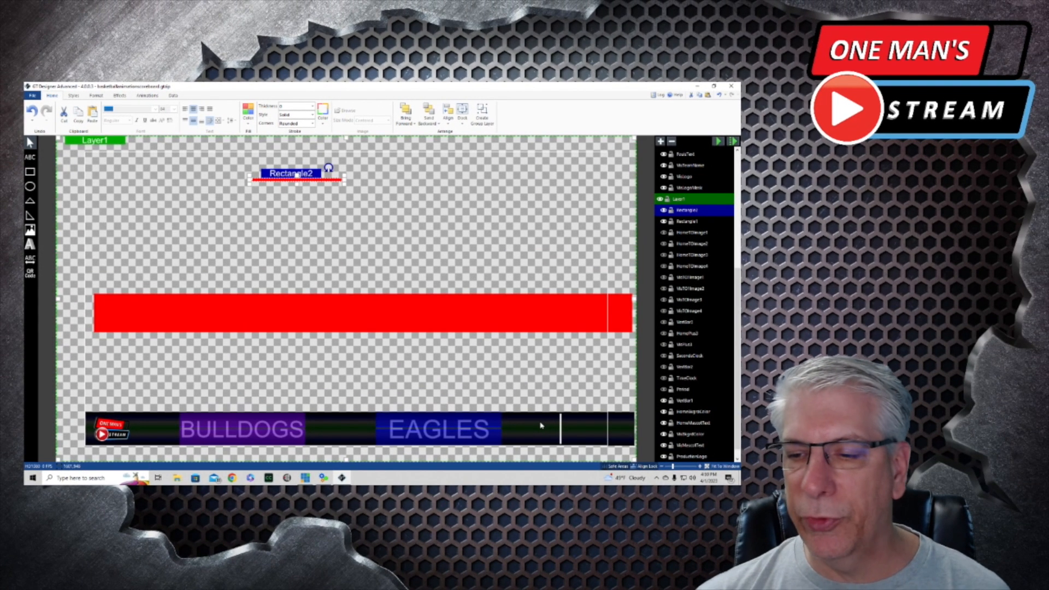
Check the format dimensions of MainRec and of VertBar1
scroll(703, 418, "down", 1)
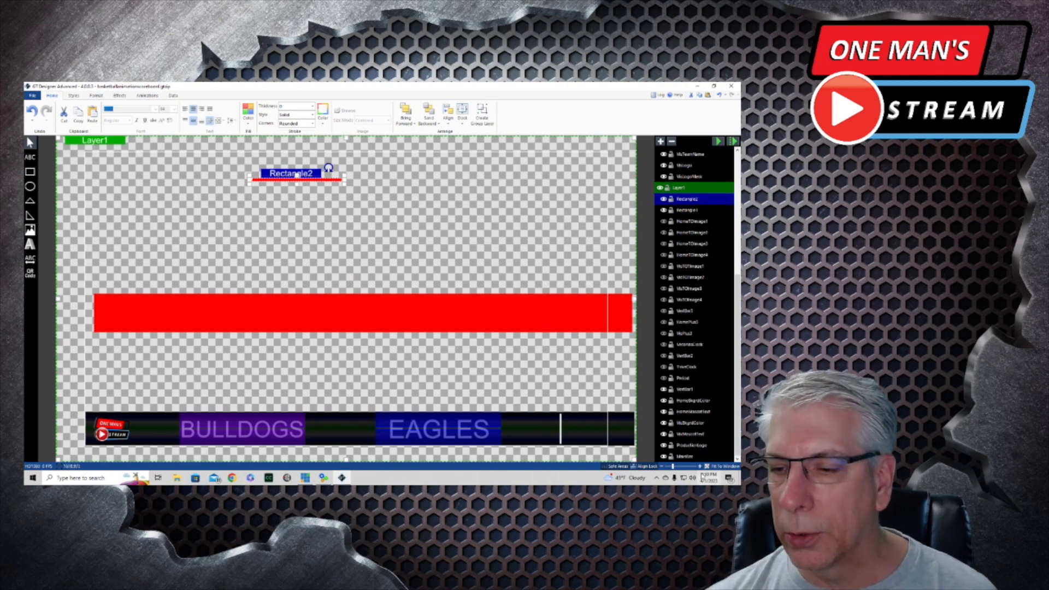
left_click(690, 457)
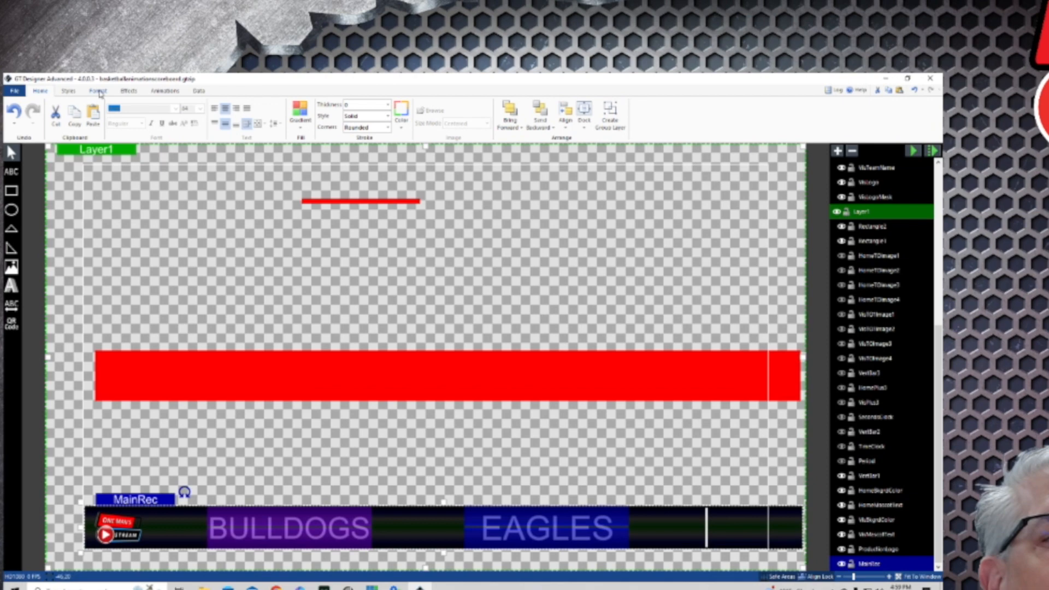
left_click(97, 95)
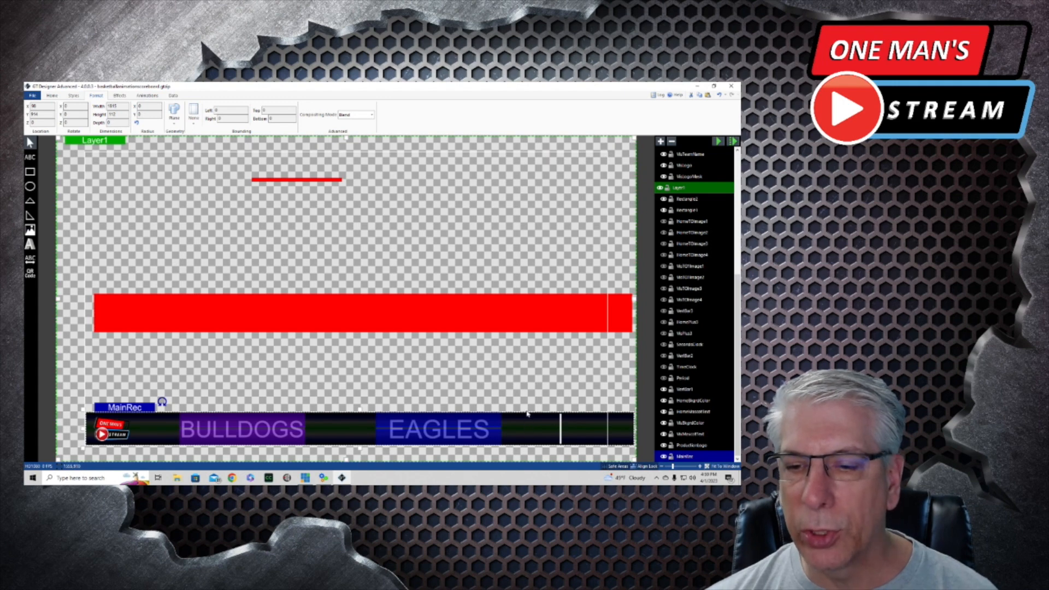
left_click(683, 389)
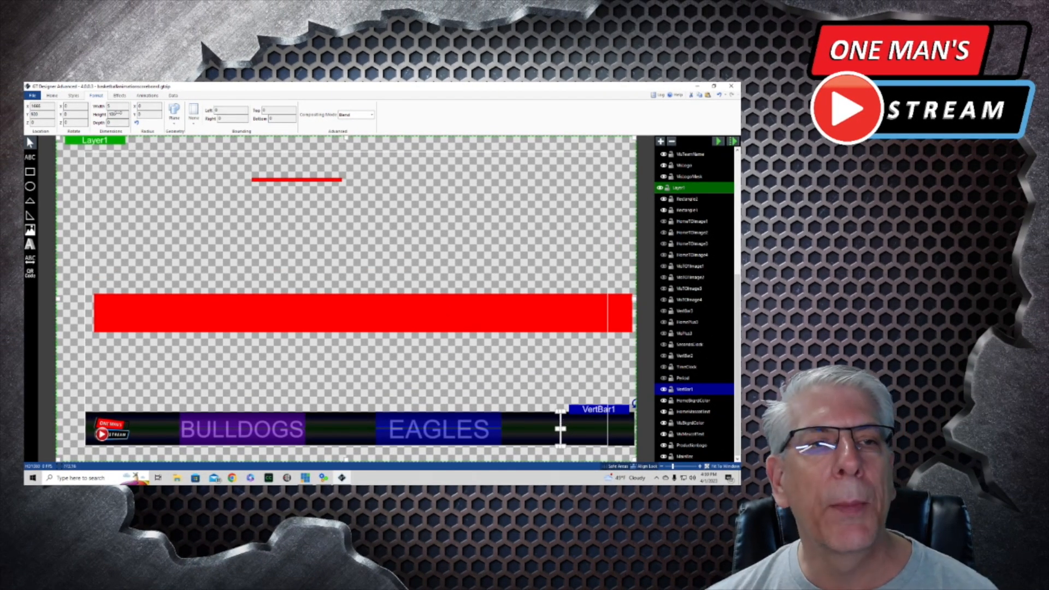
Rotate the thin red rectangle 90 degrees about Z so that it stands vertically
left_click(327, 178)
left_click(328, 180)
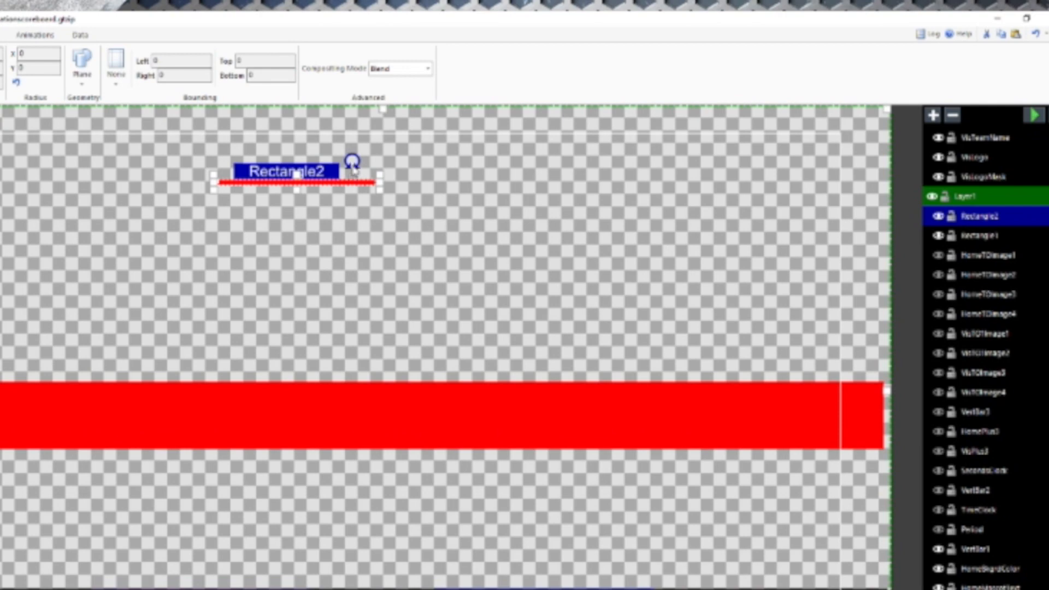
left_click_drag(353, 162, 281, 202)
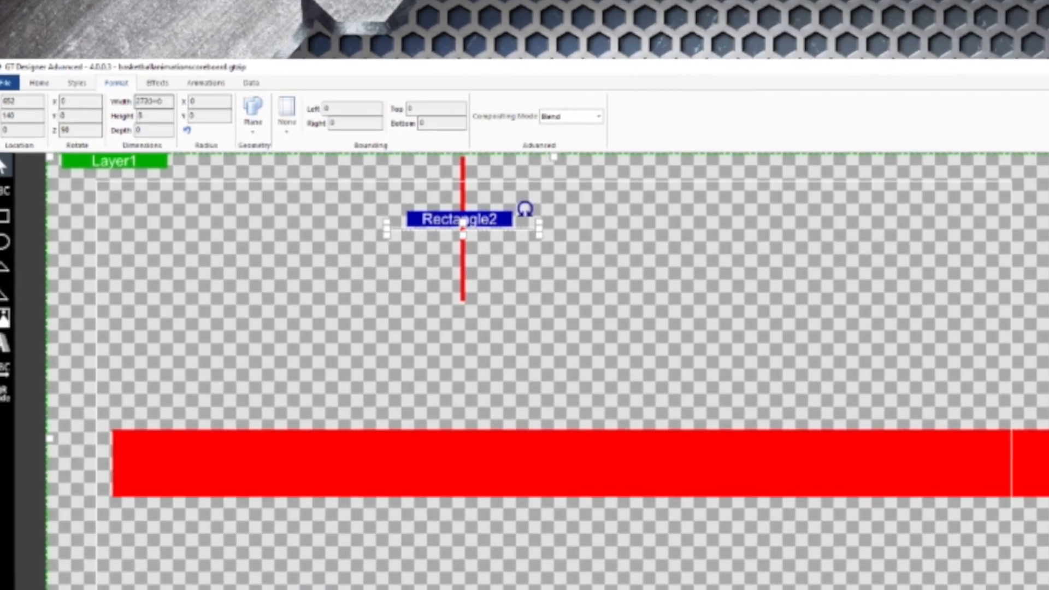
Set the thin rotated rectangle's width to 100 and height to 5, and move it down to just above the large red rectangle
left_click(156, 101)
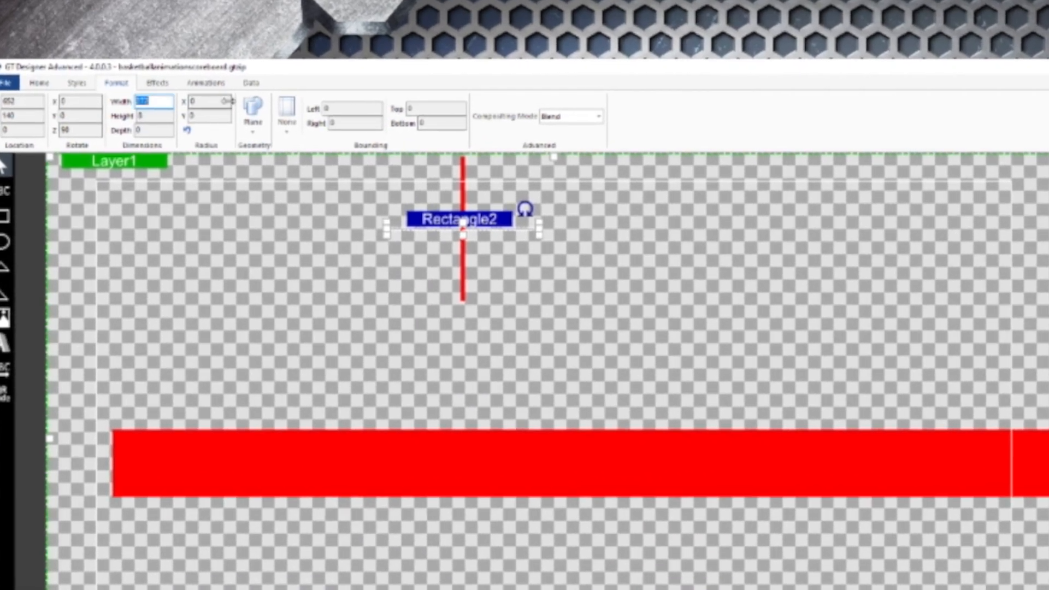
type("100")
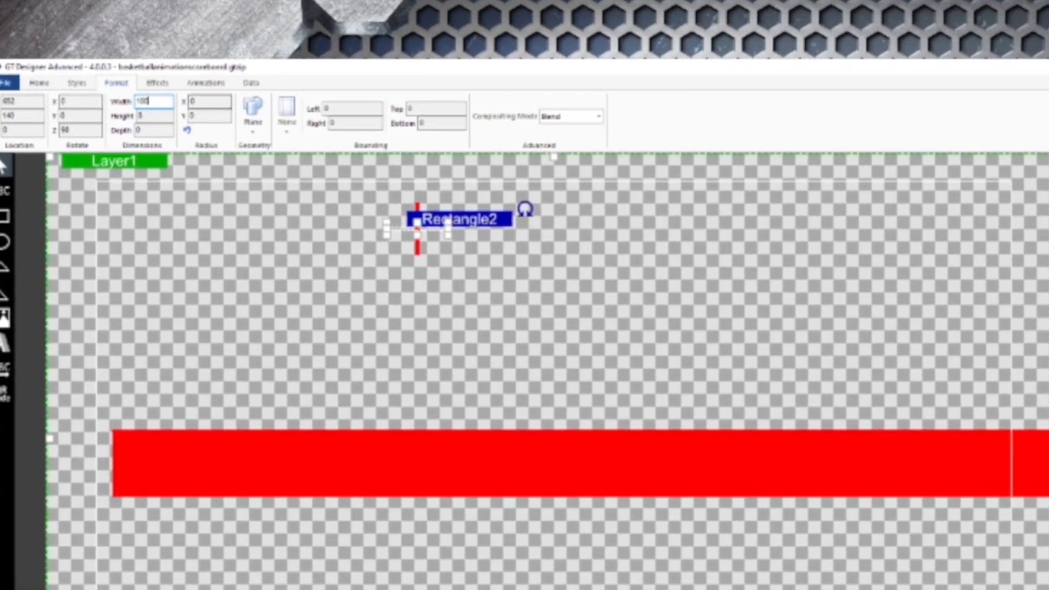
left_click(156, 118)
type("5")
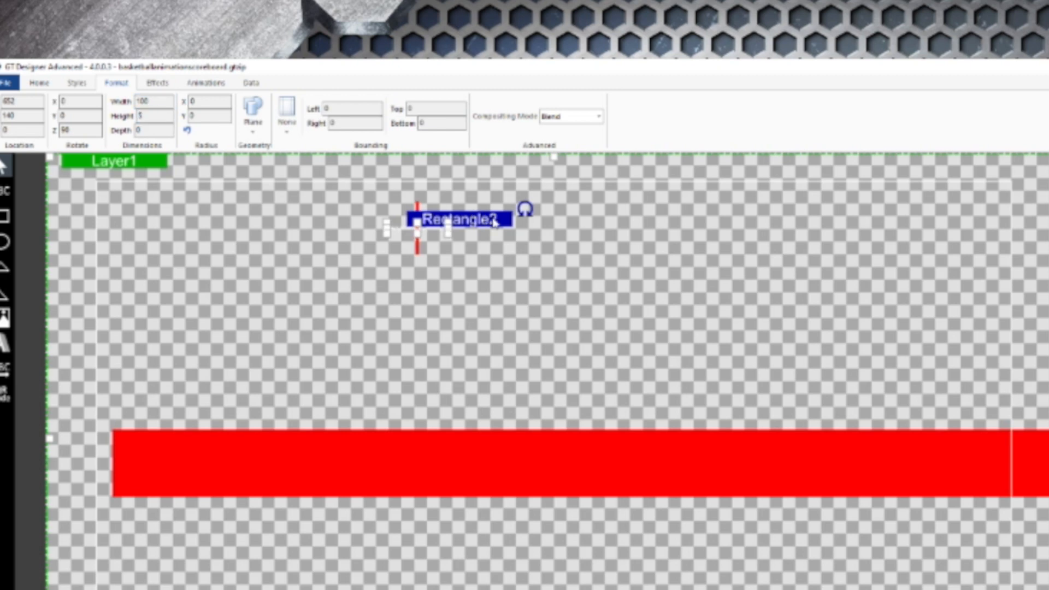
left_click_drag(495, 221, 535, 455)
left_click_drag(525, 458, 521, 303)
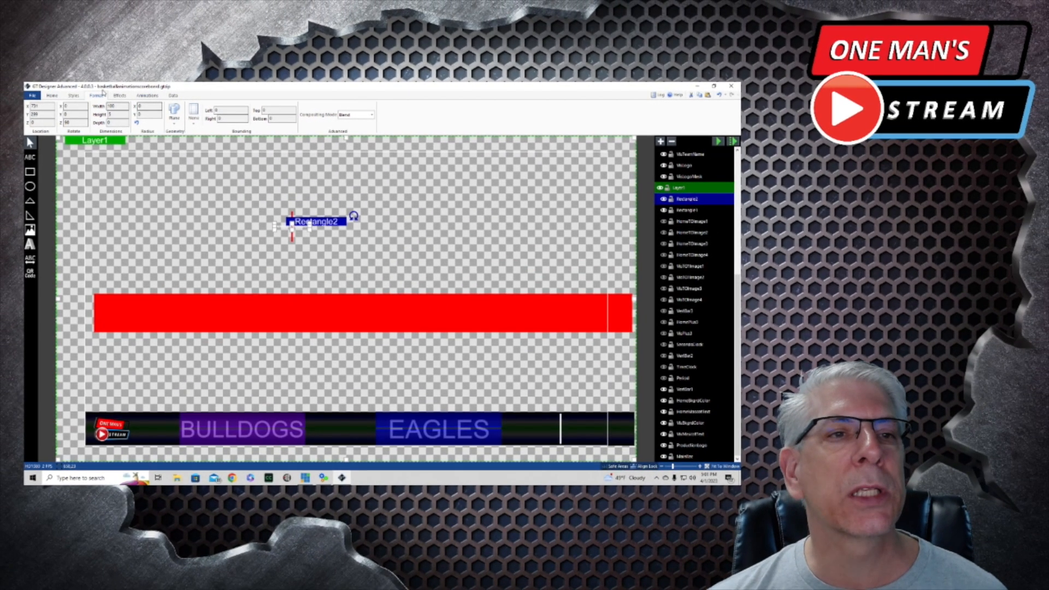
Fill the thin vertical bar with black and move it onto the large red rectangle as a divider
left_click(55, 96)
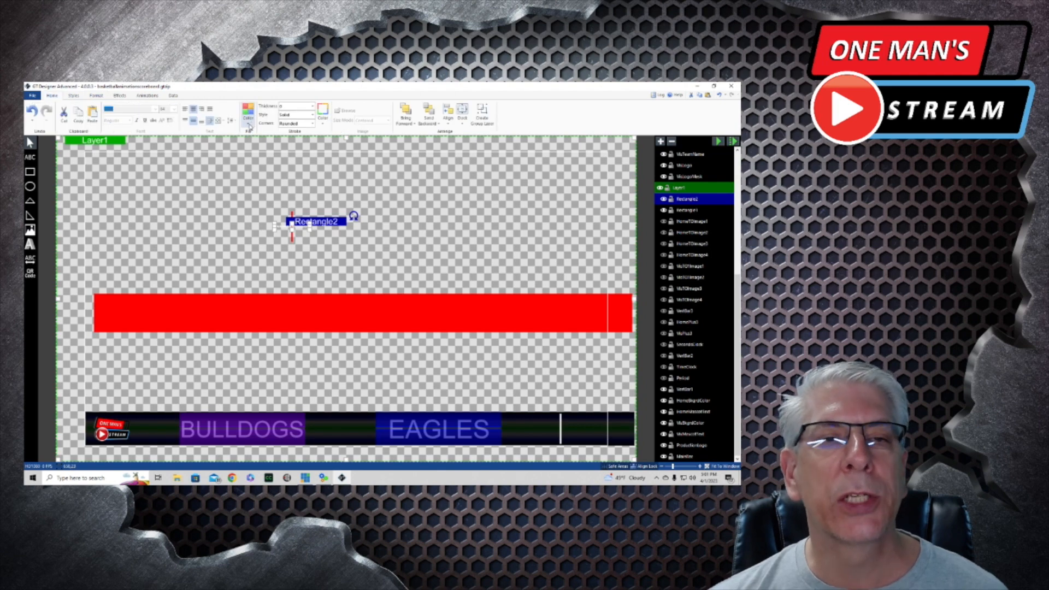
left_click(250, 124)
left_click(310, 133)
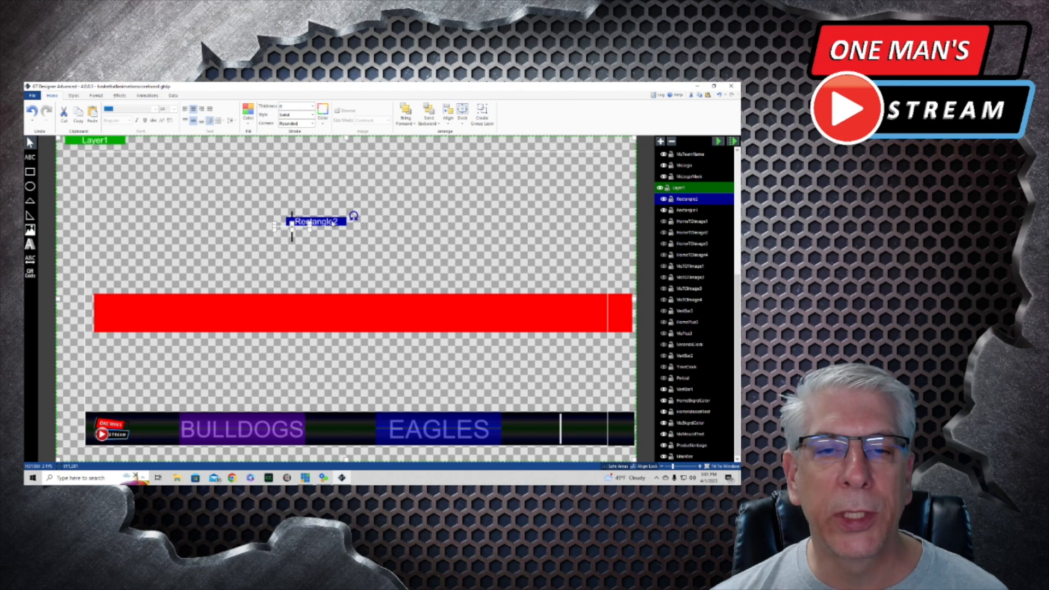
left_click_drag(292, 225, 292, 313)
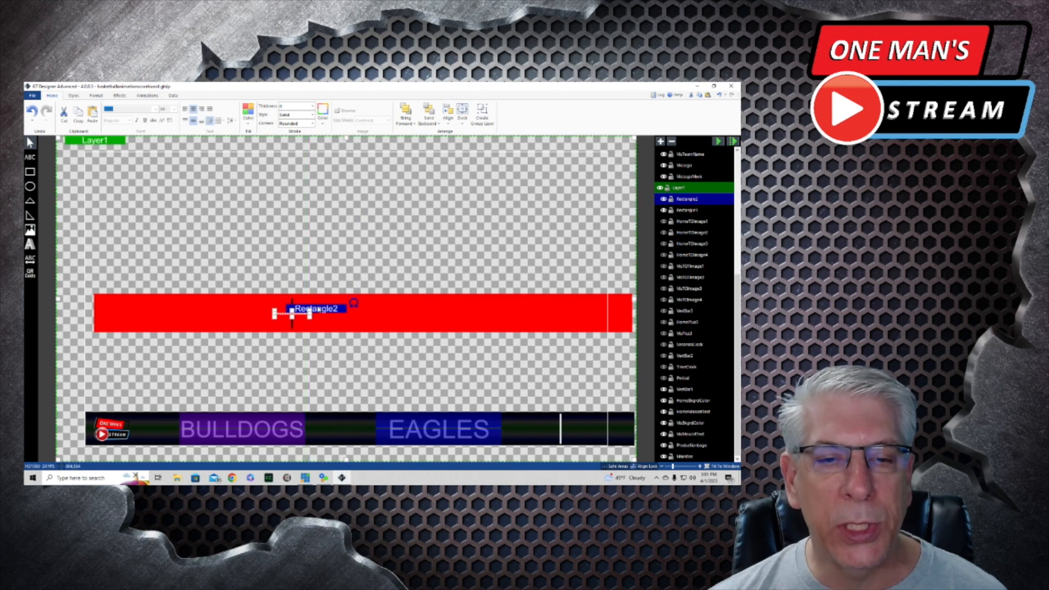
left_click(361, 249)
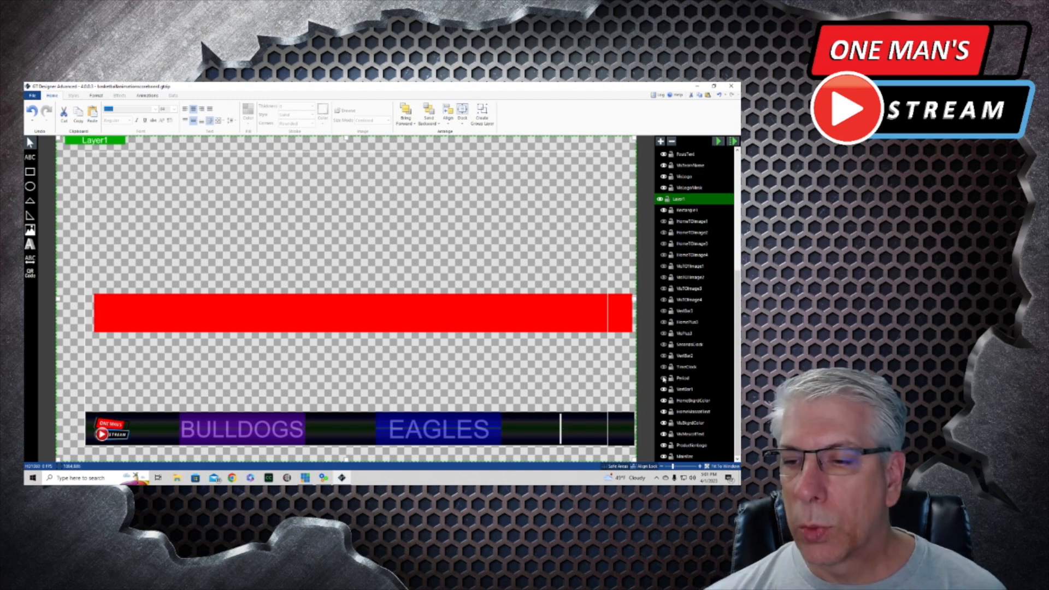
Show the Period and TimeClock texts in Layer1 and check the clock's font weight
left_click(664, 379)
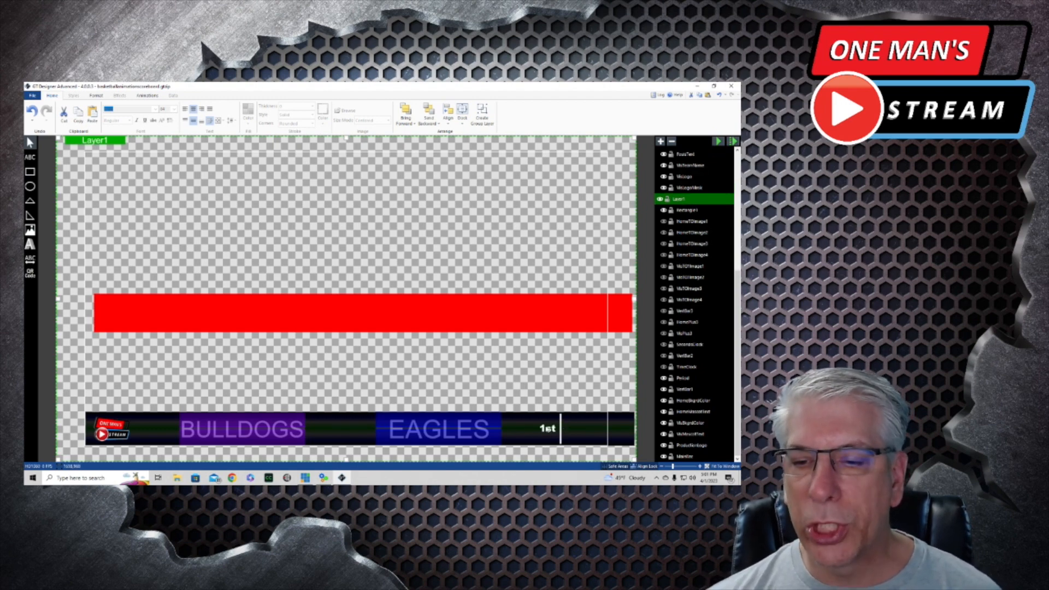
left_click(548, 432)
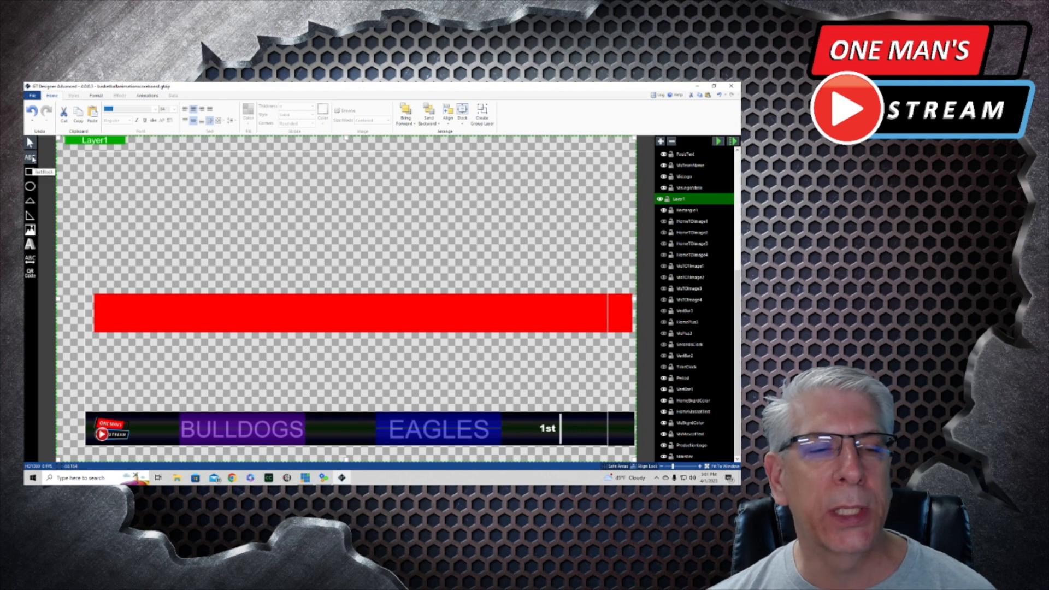
left_click(663, 367)
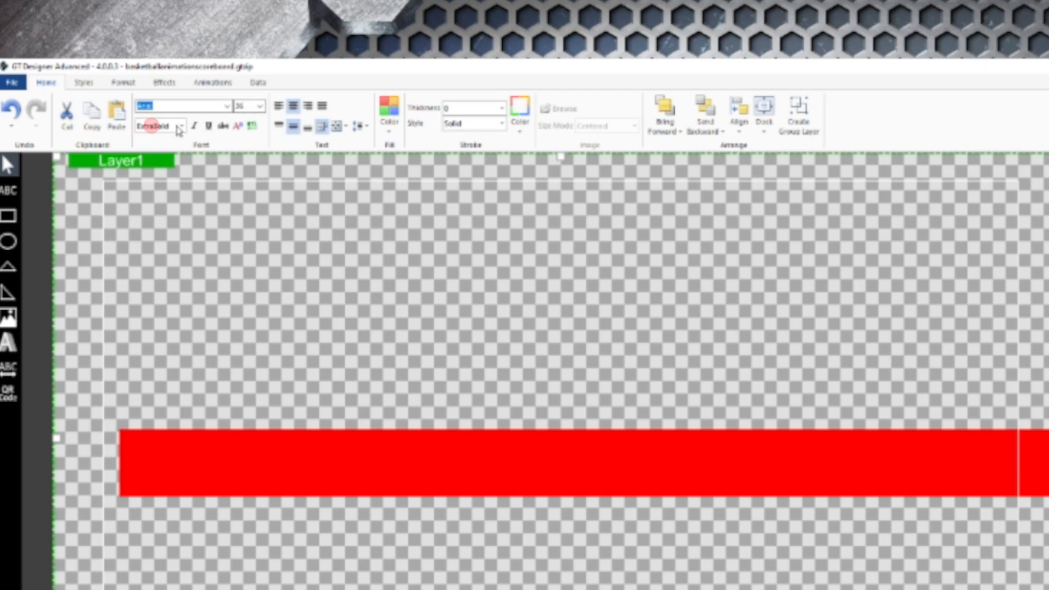
left_click(152, 128)
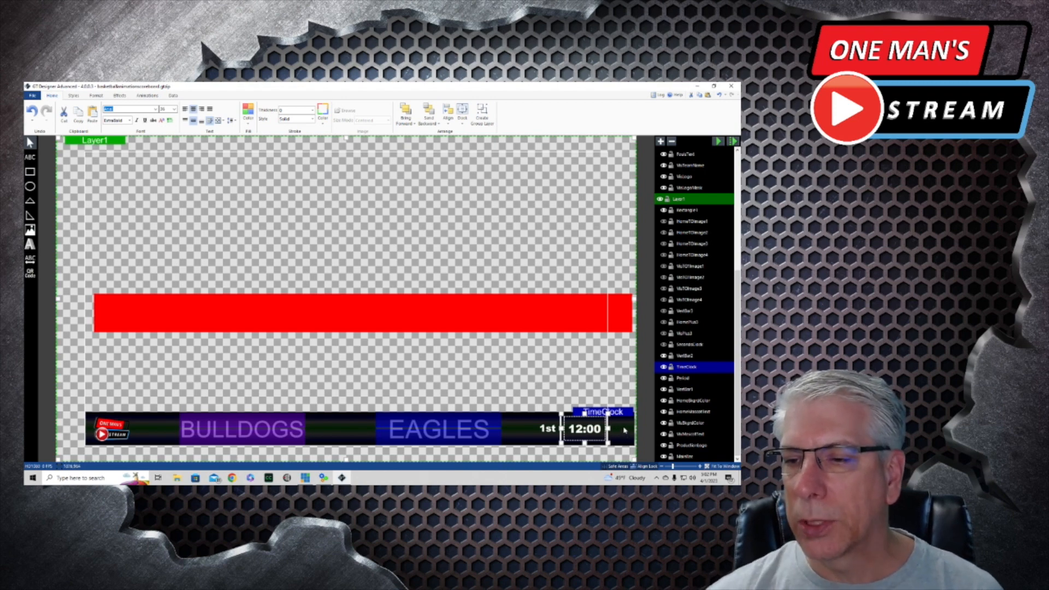
Rename the SecondsClock text in Layer1 to ShotClock
left_click(692, 346)
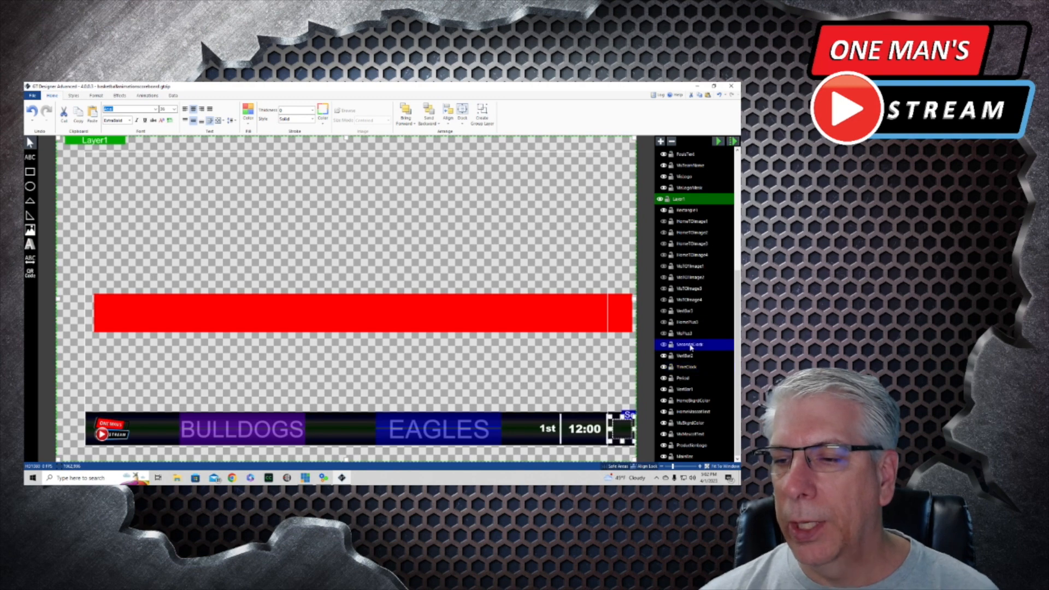
left_click(705, 346)
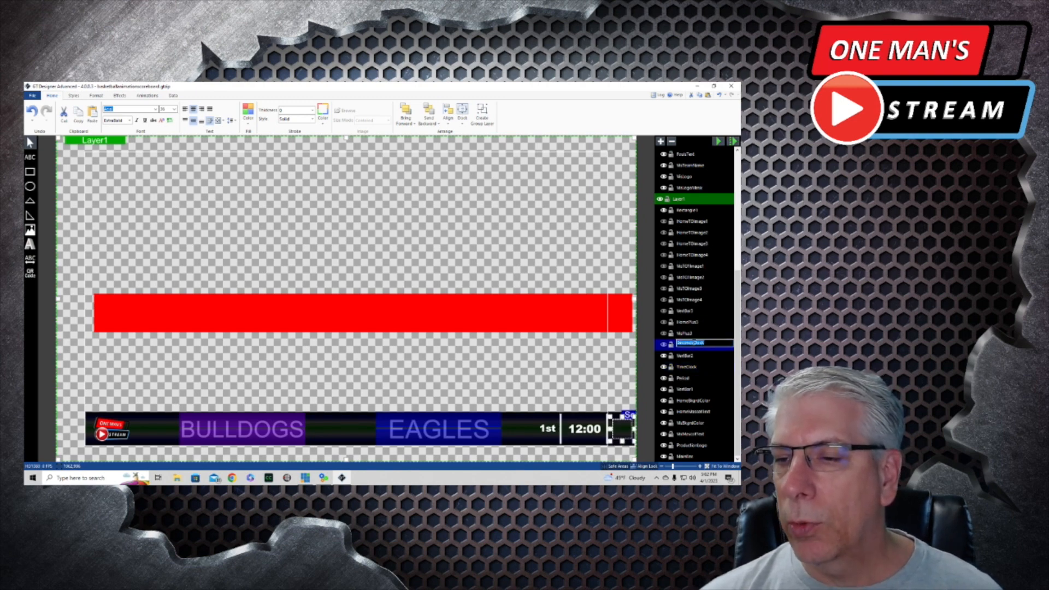
left_click(695, 343)
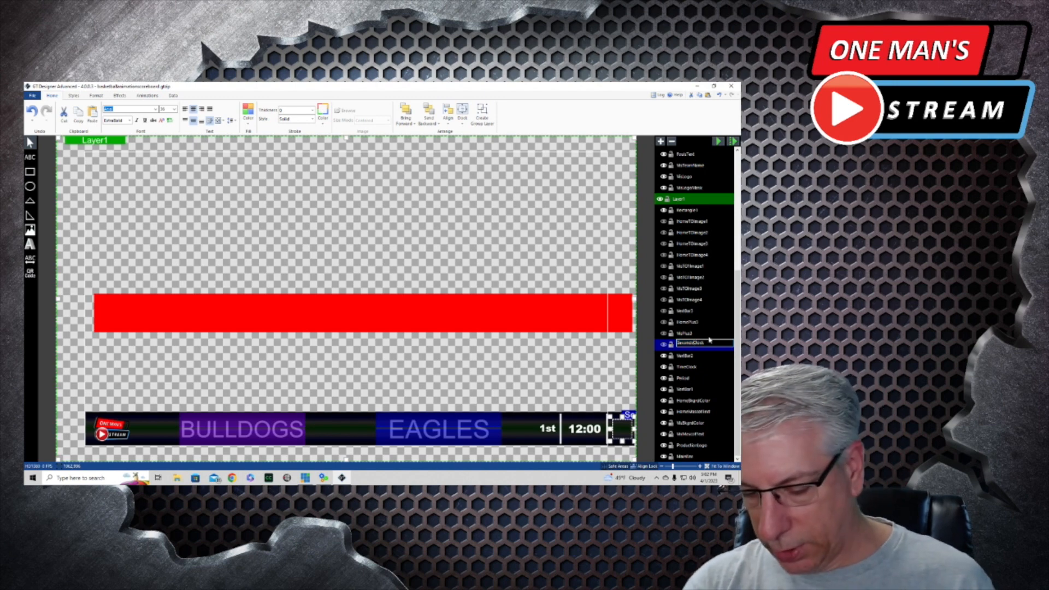
key("BackSpace")
key("BackSpace")
key("BackSpace")
key("BackSpace")
key("BackSpace")
key("BackSpace")
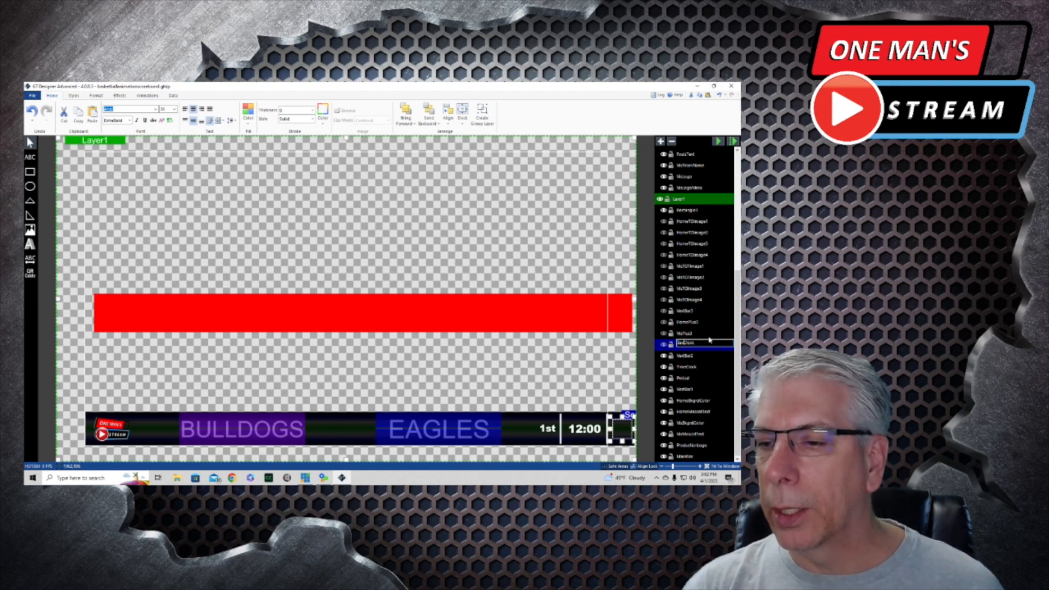
type("hot")
left_click(686, 356)
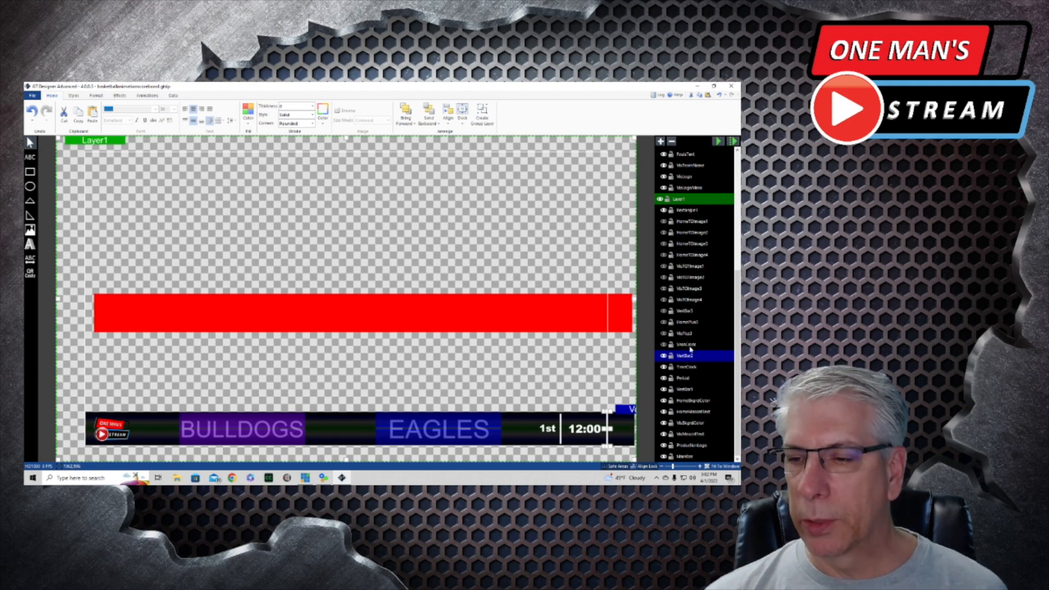
Show the ShotClock, VisPlus3 and HomePlus3 texts in Layer1, and select the VisPlus3 text
left_click(688, 344)
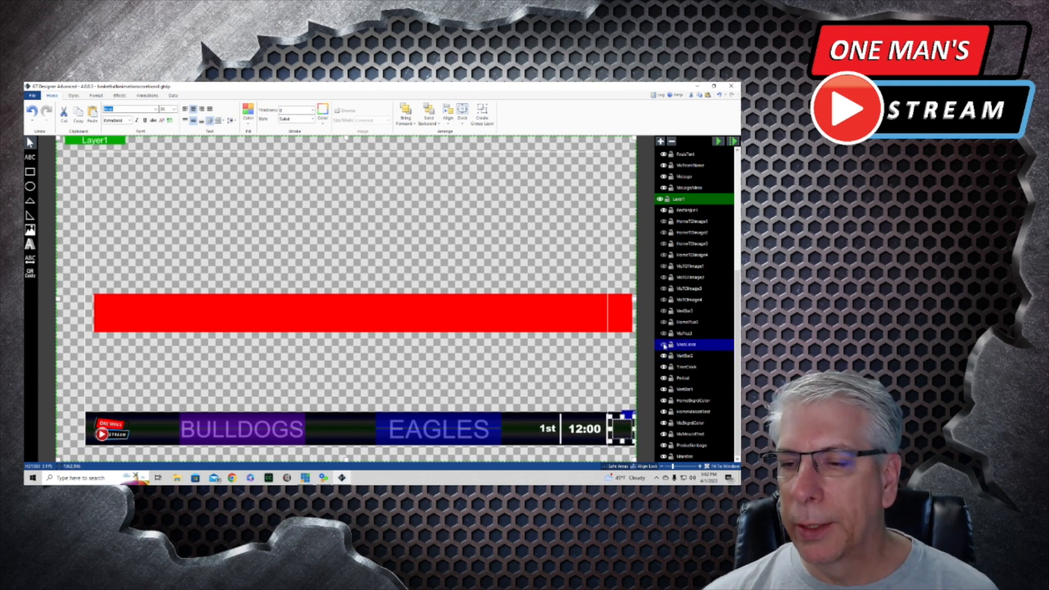
left_click(665, 345)
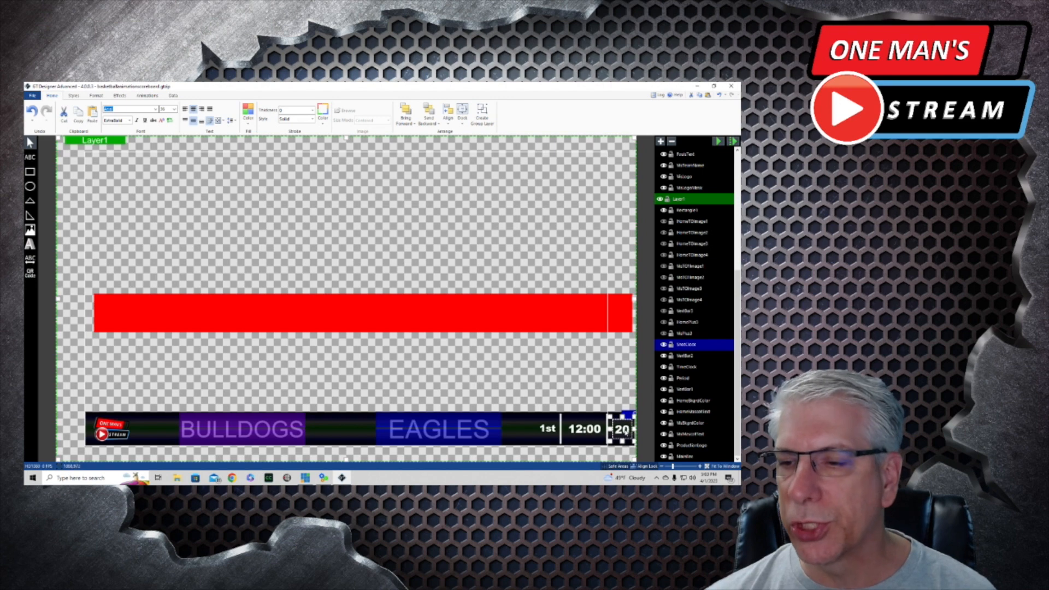
left_click(664, 333)
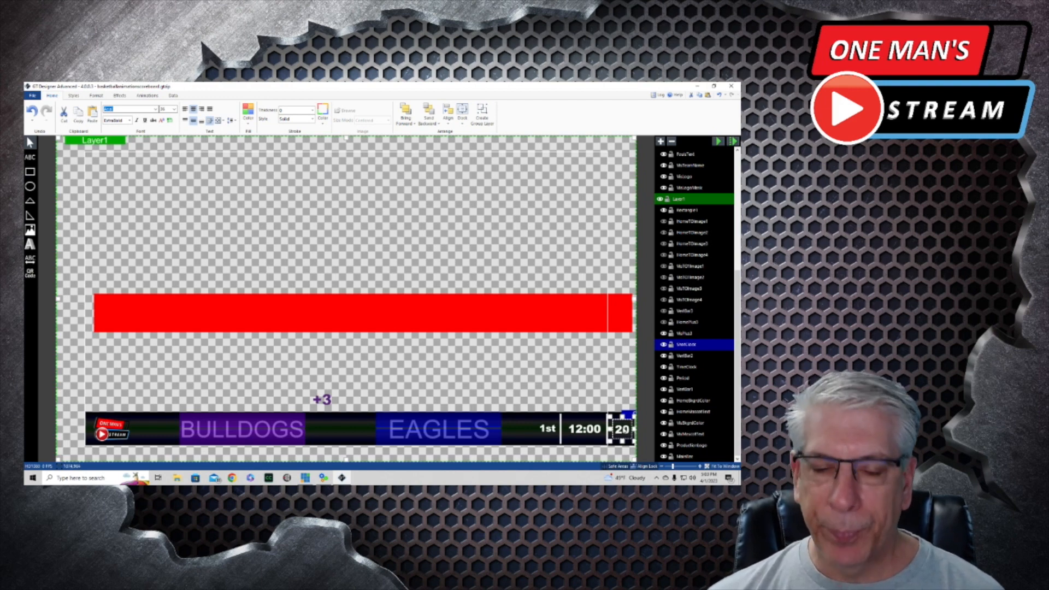
left_click(683, 335)
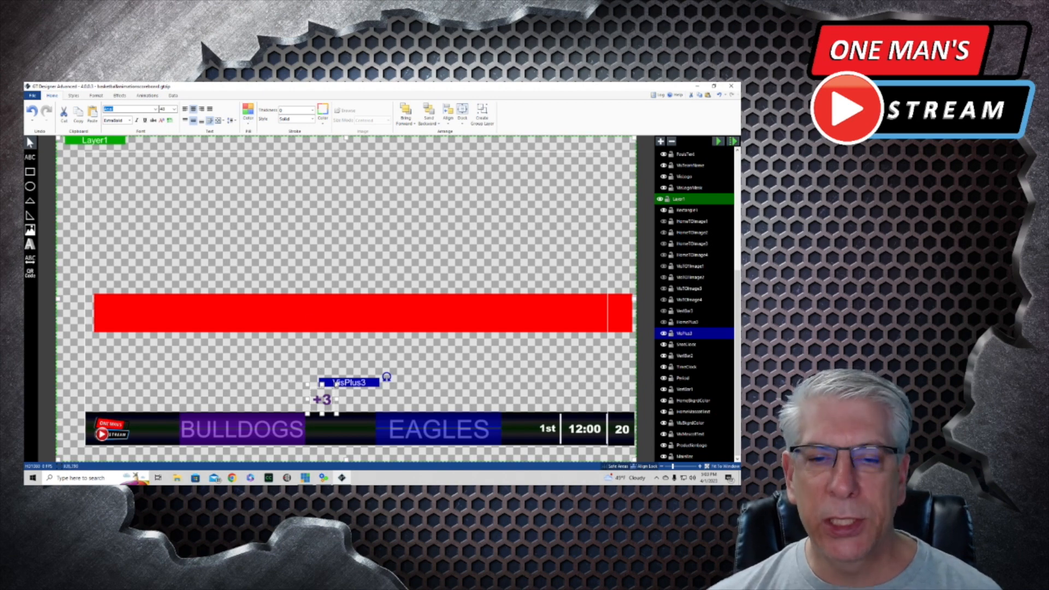
left_click(664, 323)
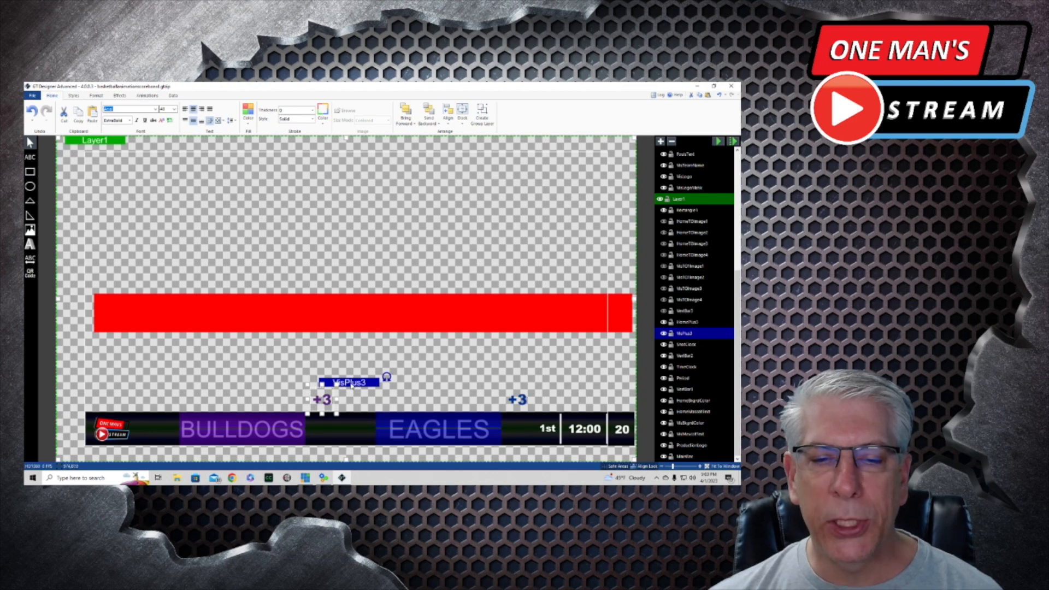
right_click(353, 385)
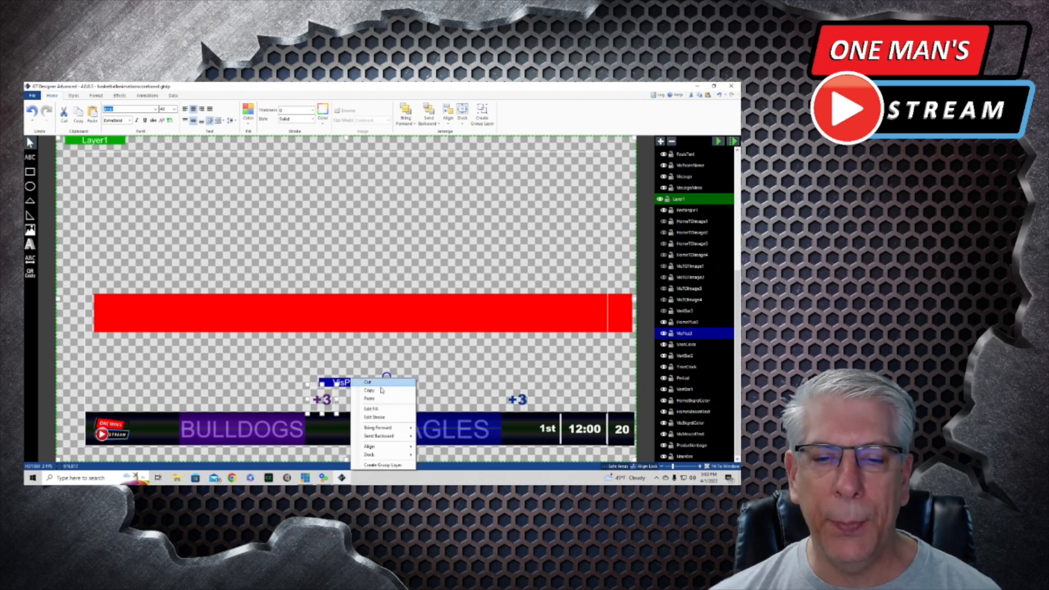
left_click(285, 364)
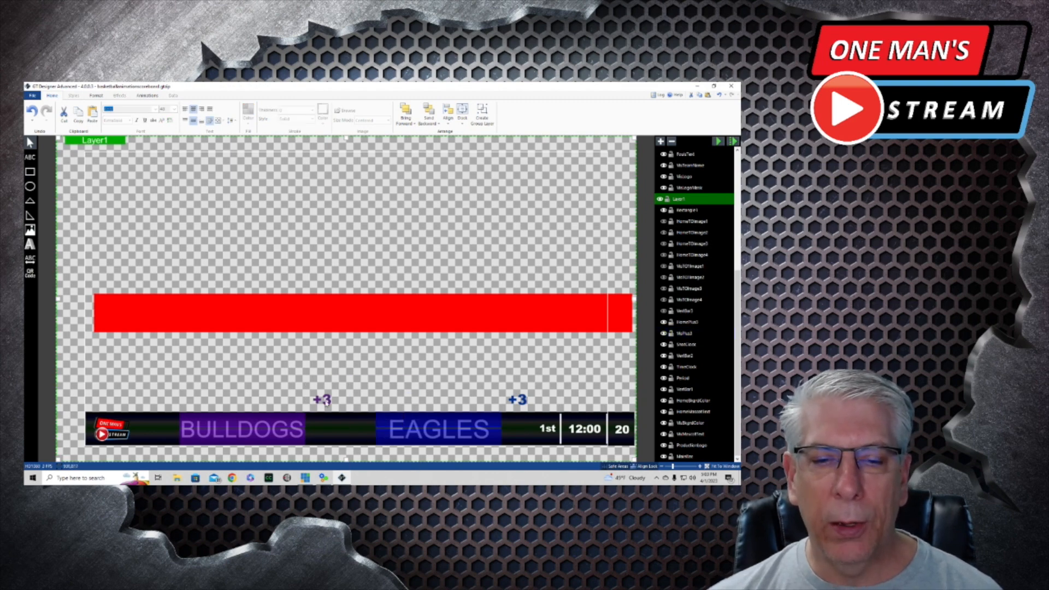
left_click(352, 384)
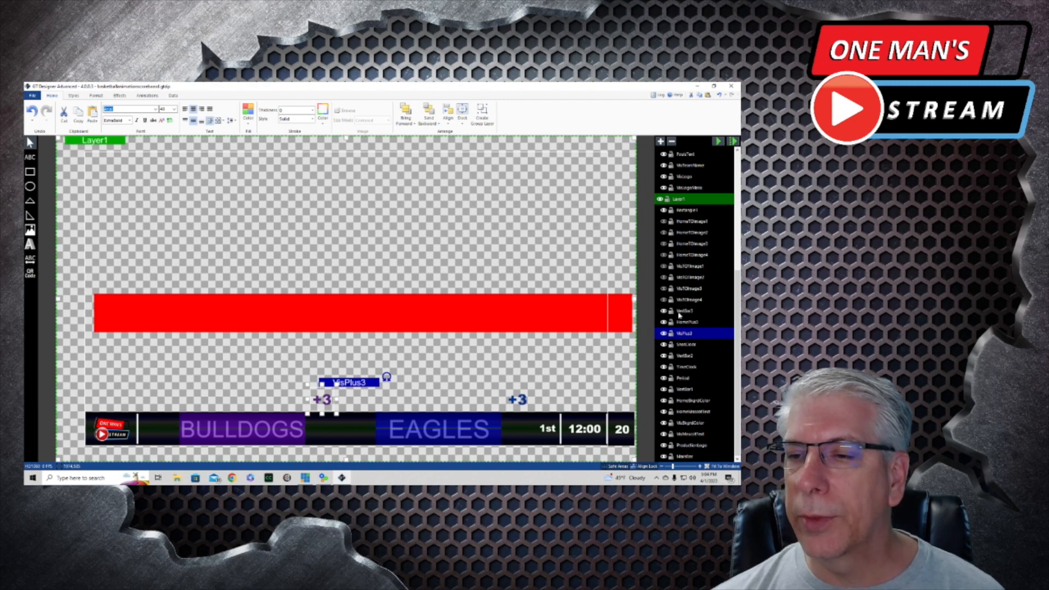
Show the four visitor timeout images, VisTOImage1 through VisTOImage4, in Layer1
left_click(663, 299)
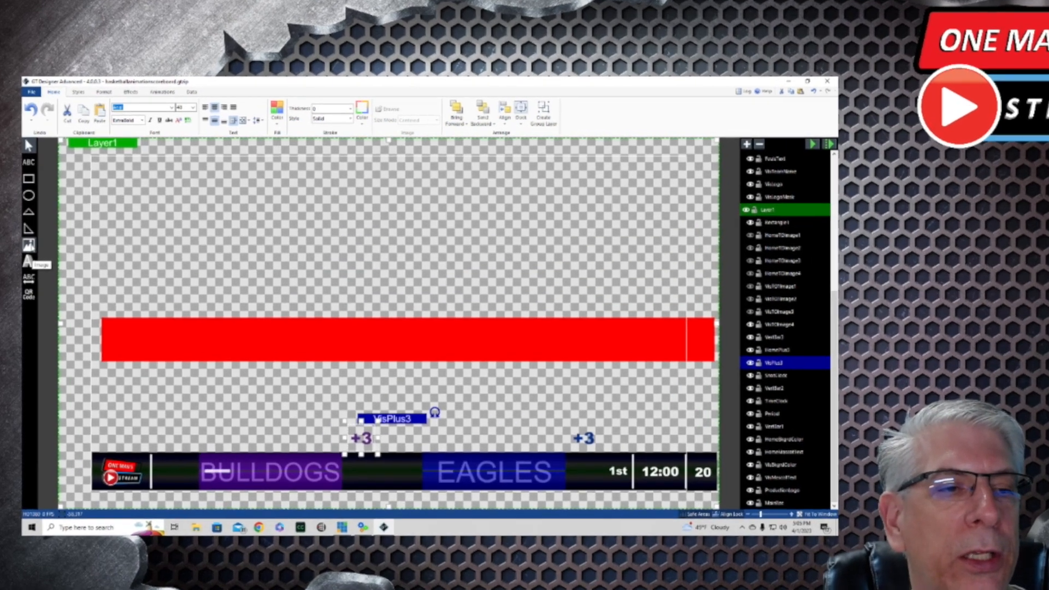
left_click(29, 247)
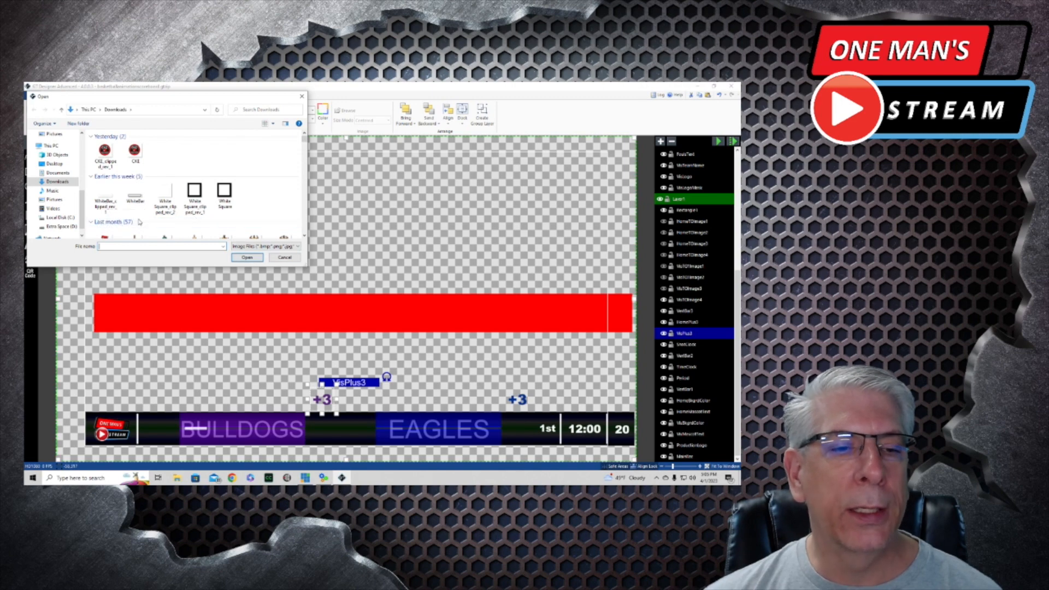
left_click(288, 257)
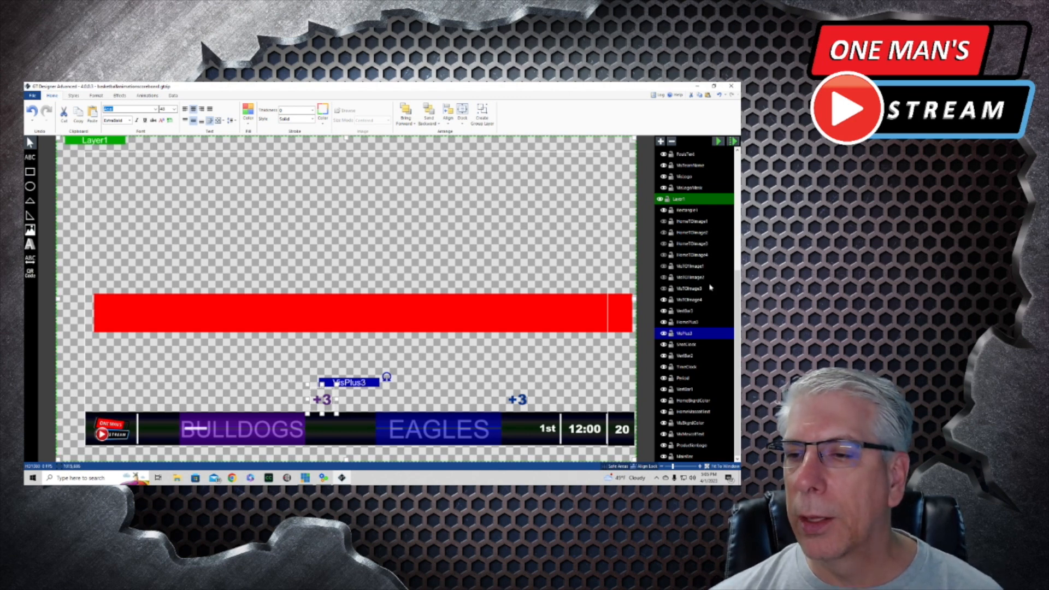
left_click(664, 289)
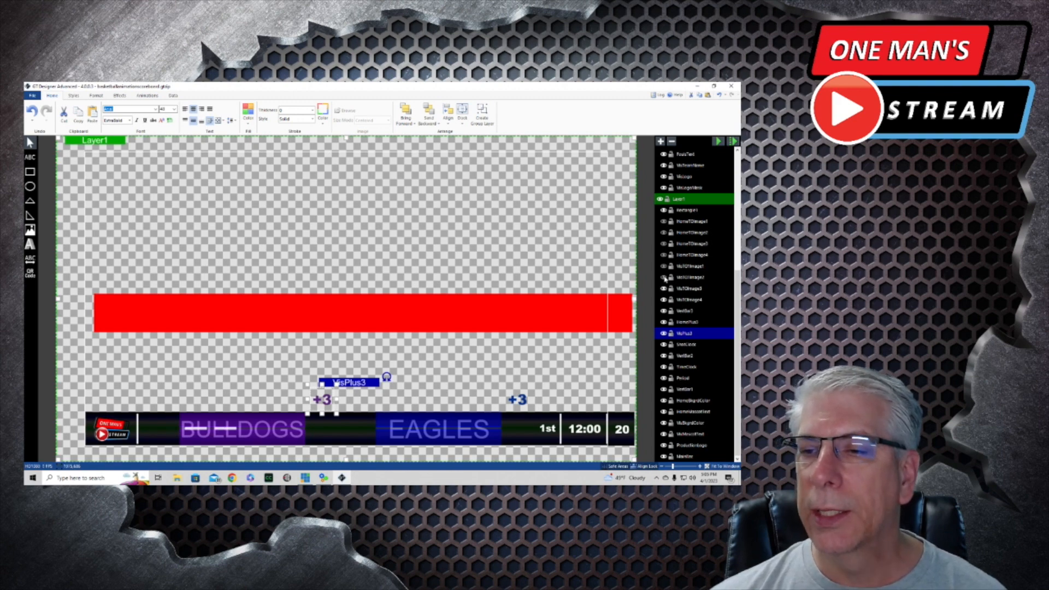
left_click(664, 277)
left_click(664, 266)
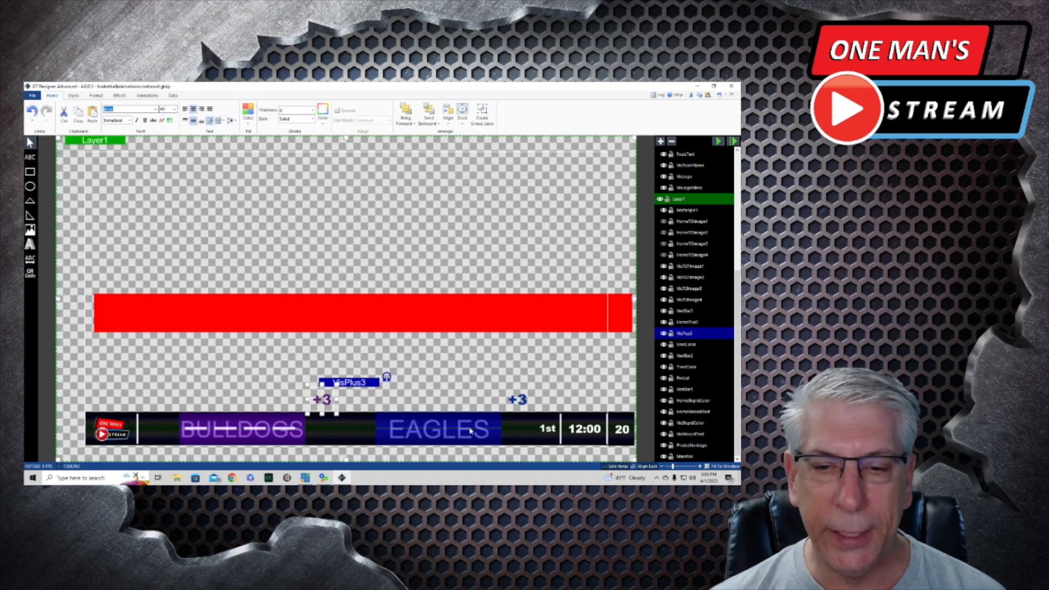
Show the four home timeout images, HomeTOImage1 through HomeTOImage4, in Layer1
scroll(716, 300, "up", 1)
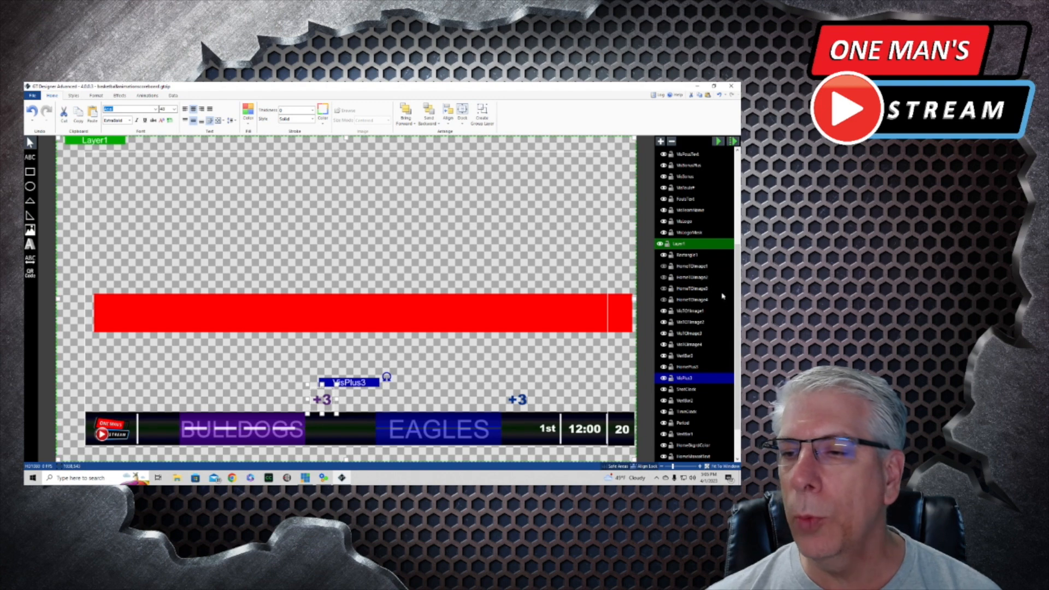
left_click(664, 300)
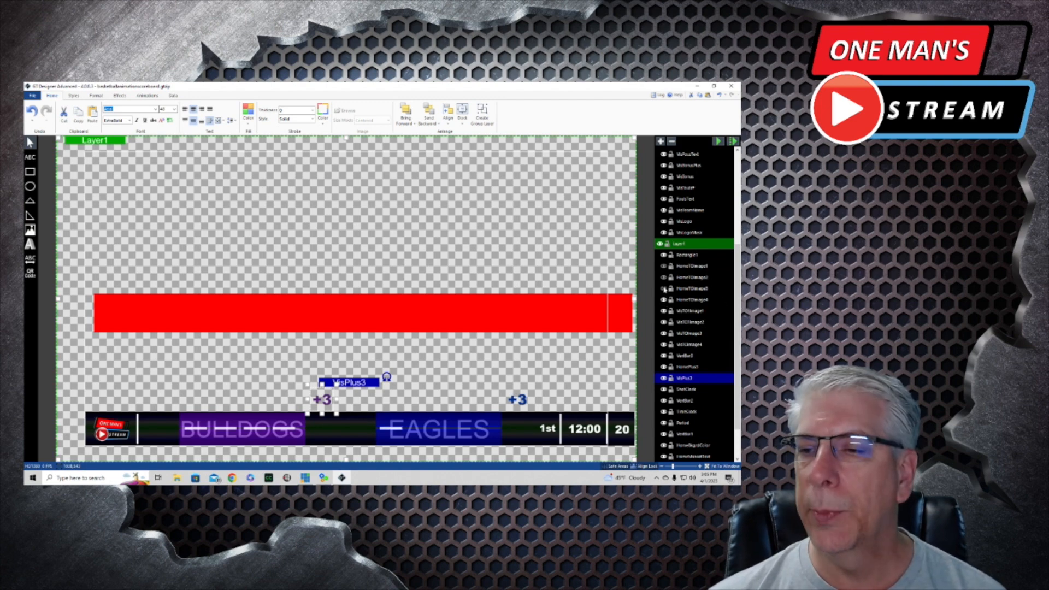
left_click(663, 289)
left_click(663, 277)
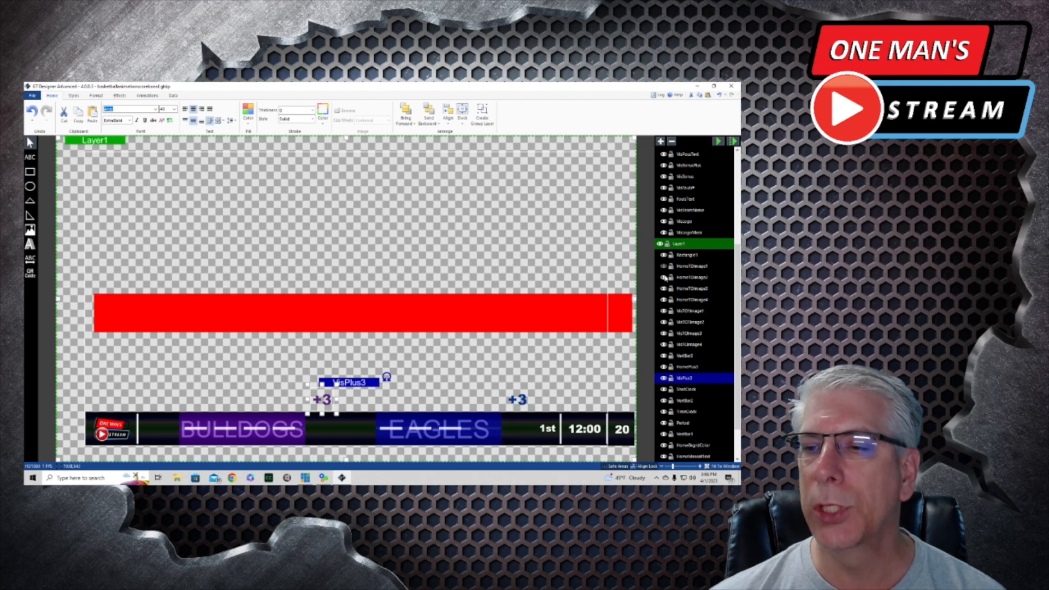
left_click(664, 266)
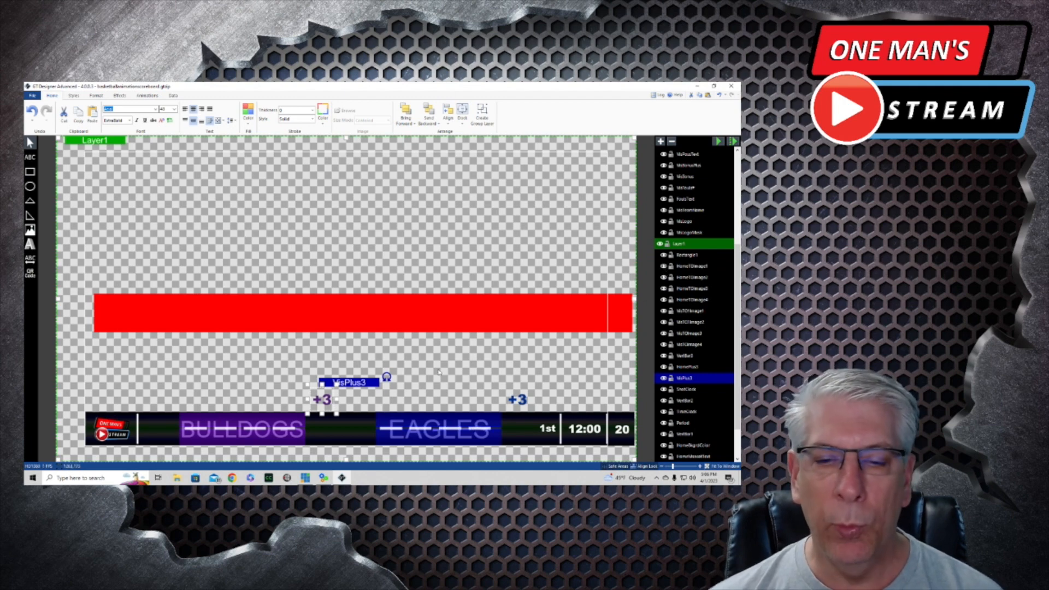
Preview Layer2's visitor team elements, and leave only the VisLogo image showing in that layer
scroll(683, 353, "up", 4)
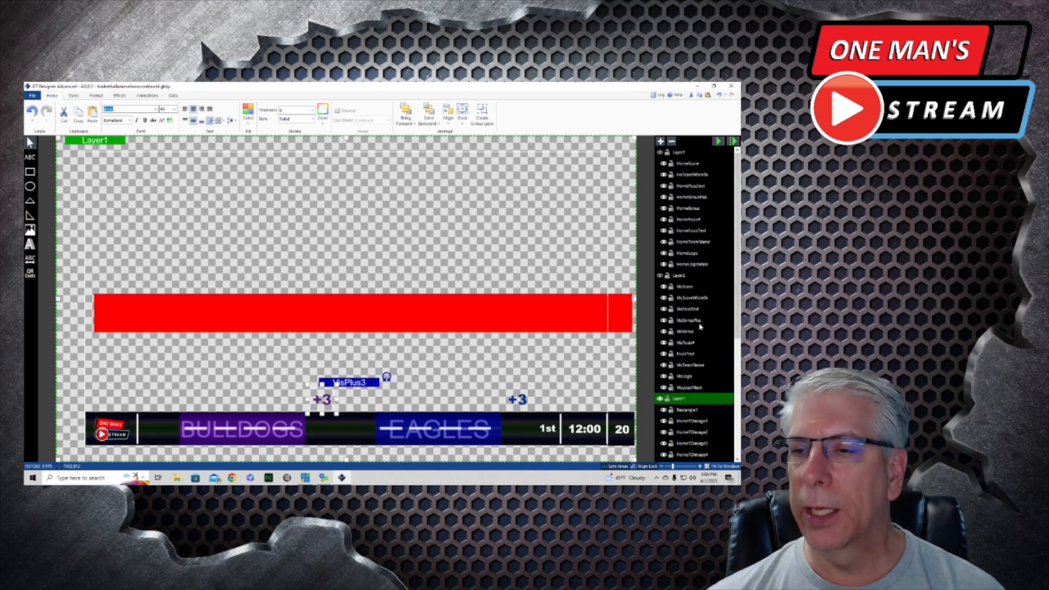
left_click(661, 276)
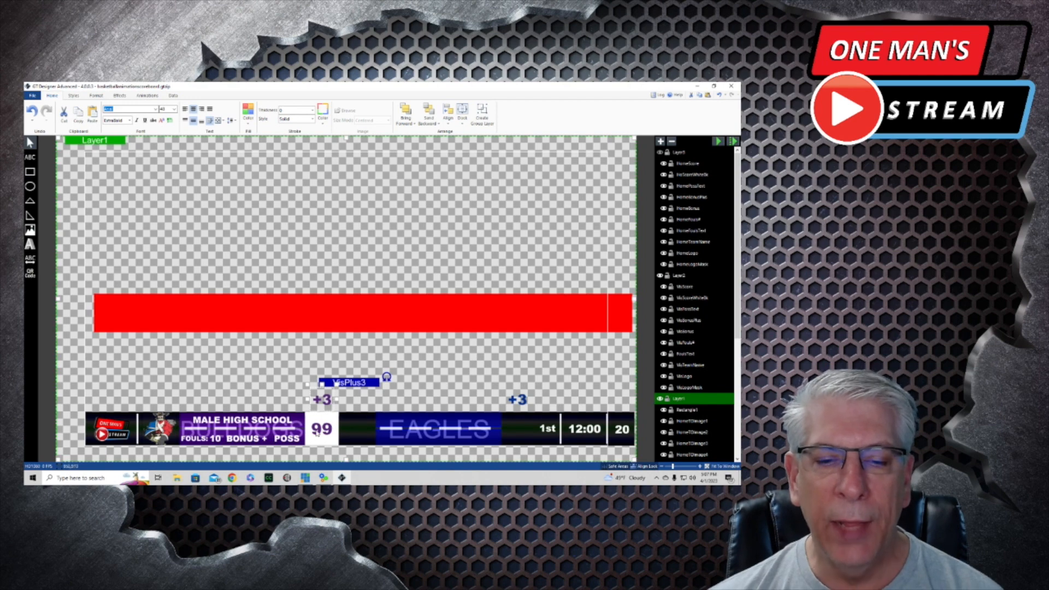
left_click(660, 276)
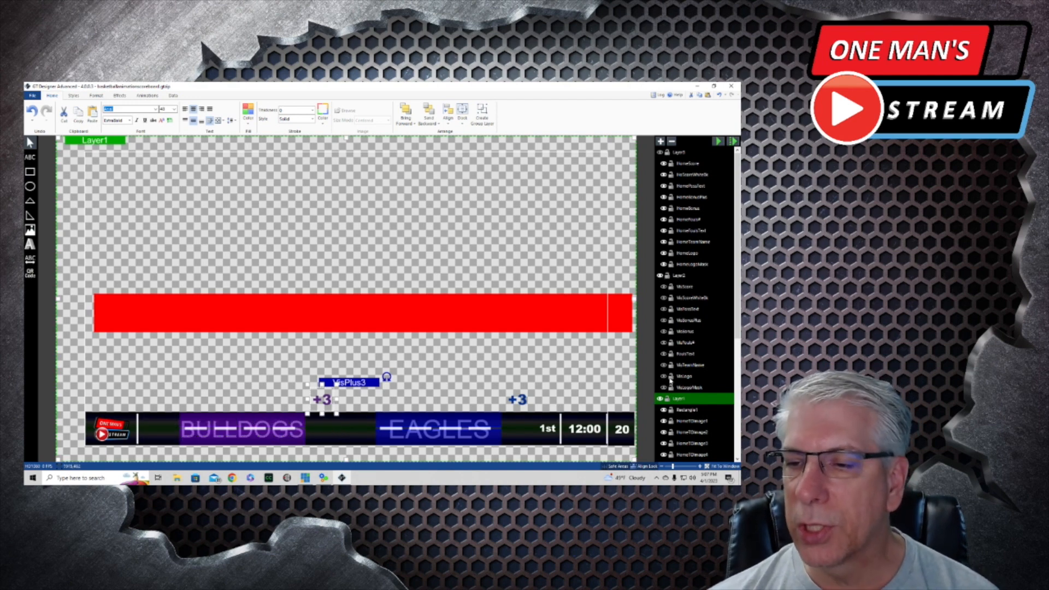
left_click(664, 377)
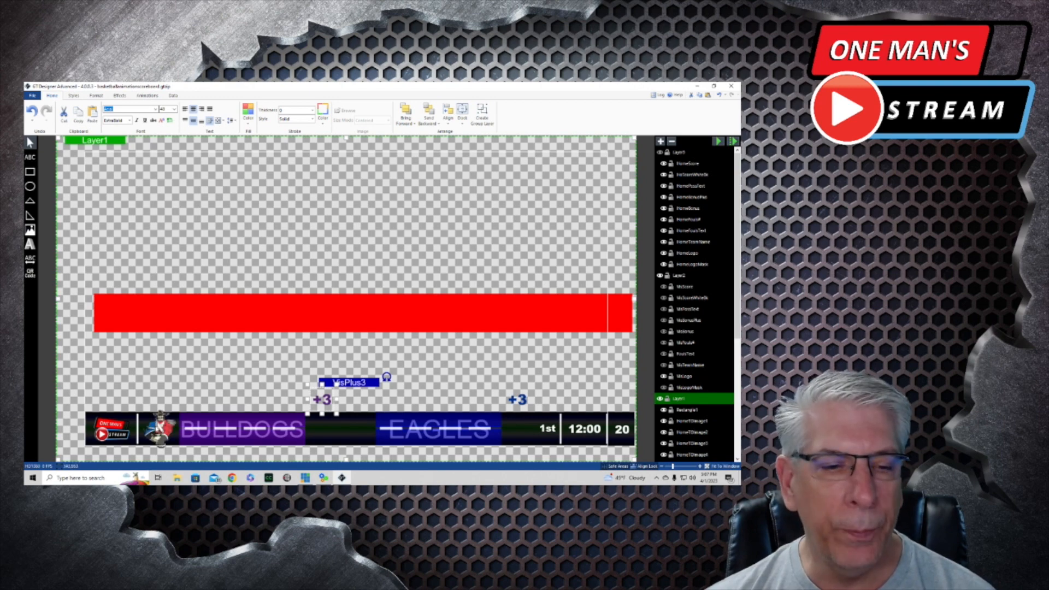
Draw a small square rectangle in the empty area above the large red rectangle
left_click(30, 232)
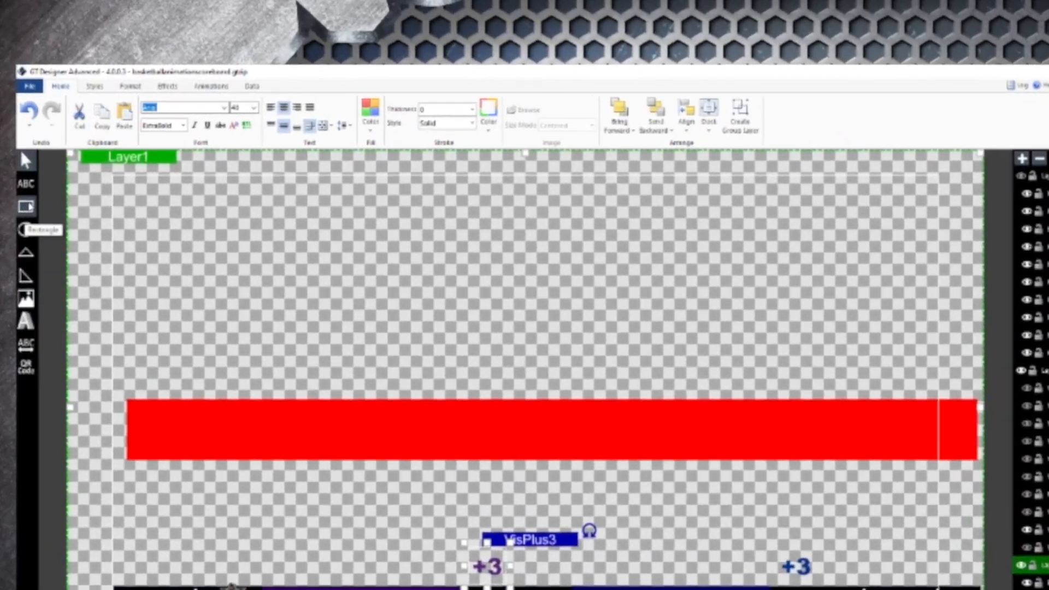
left_click(28, 185)
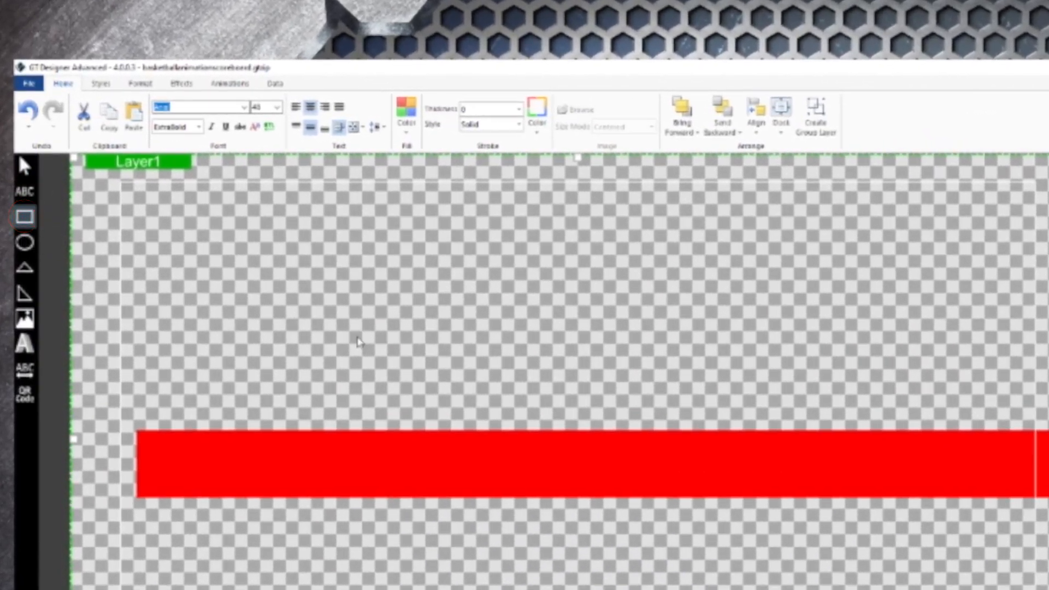
mouse_move(323, 254)
left_mouse_down()
mouse_move(378, 285)
mouse_move(385, 313)
left_mouse_up()
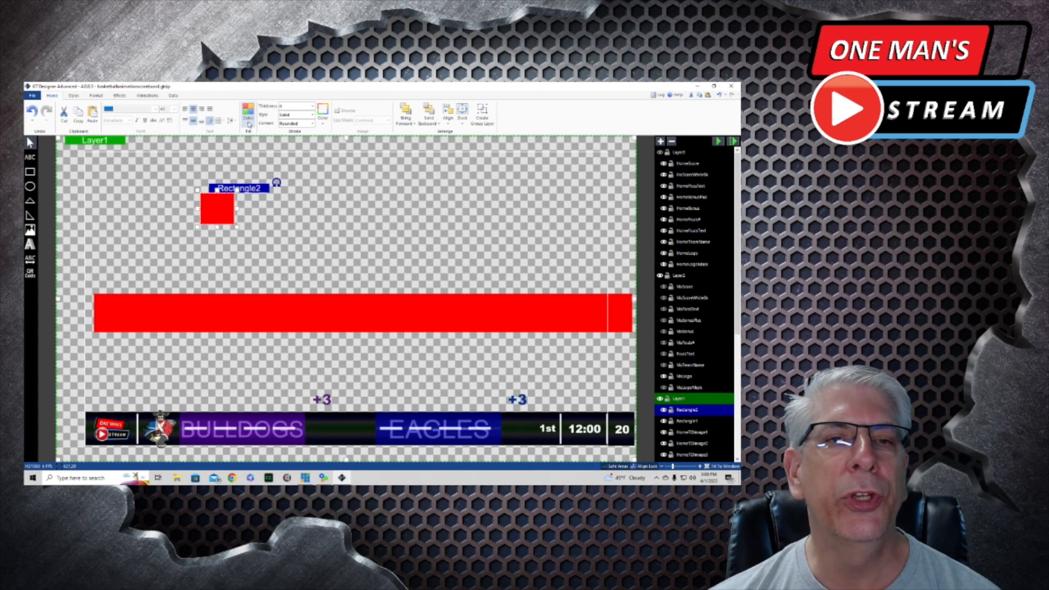
Fill the small square with off-white and lower its fill alpha until it is almost transparent
left_click(281, 121)
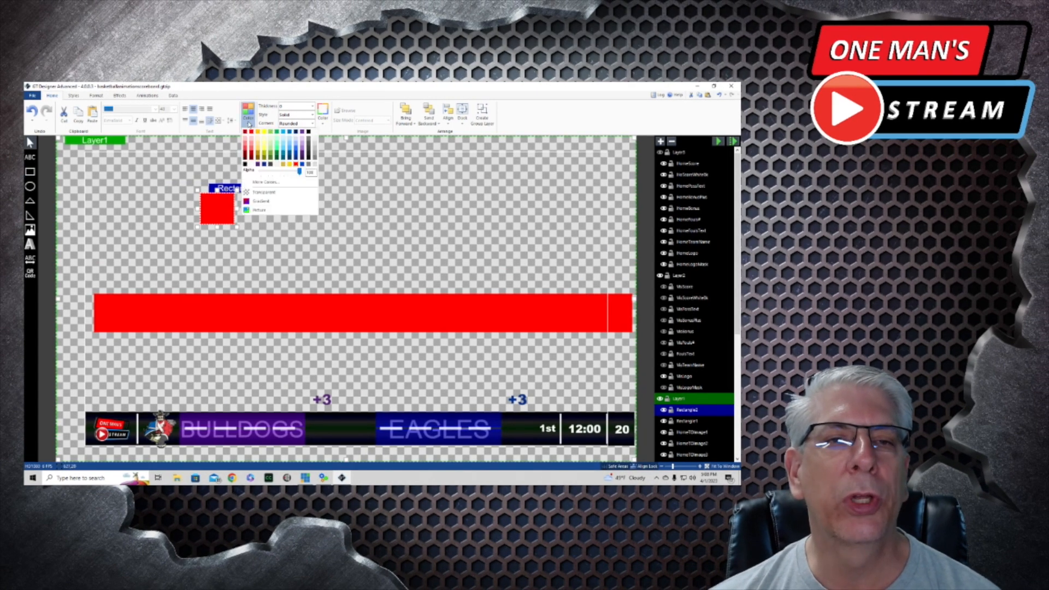
left_click(315, 140)
left_click(249, 116)
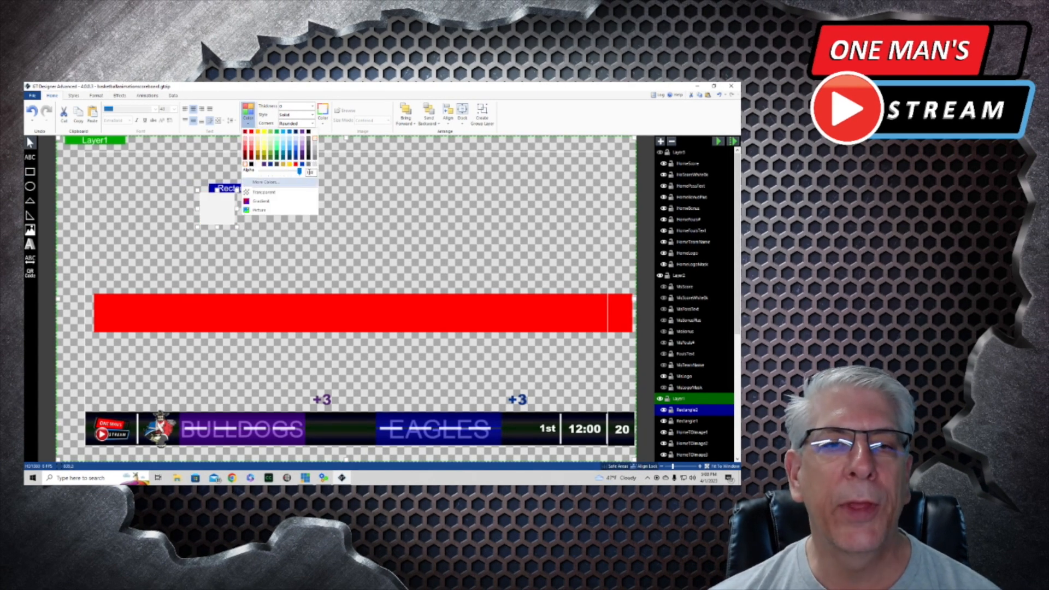
left_click_drag(297, 172, 263, 174)
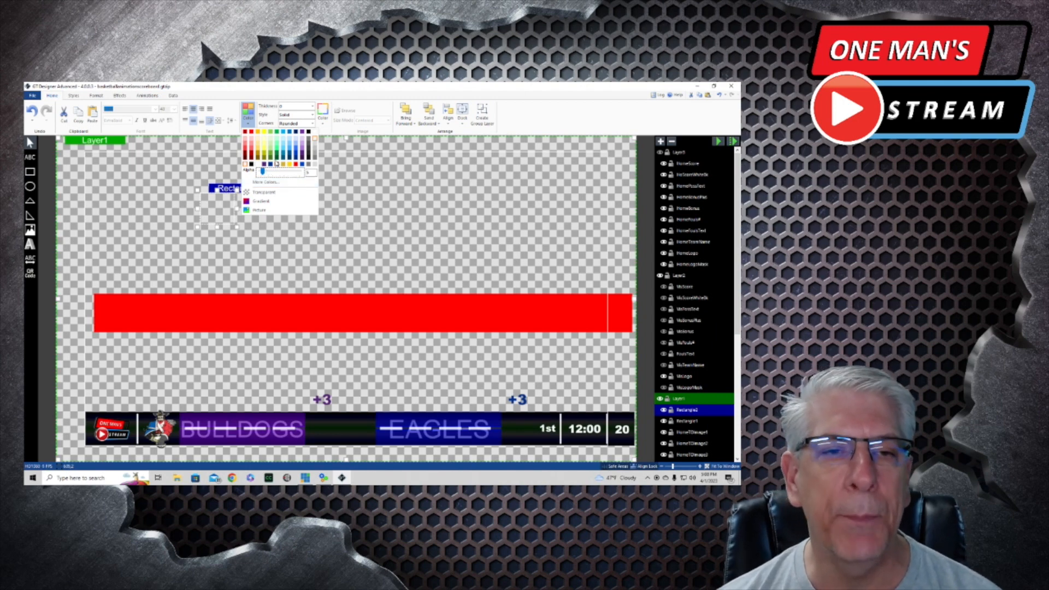
Move the nearly transparent square onto the visitor logo in the scoreboard bar and nudge it upward to line it up
left_click_drag(230, 204, 164, 392)
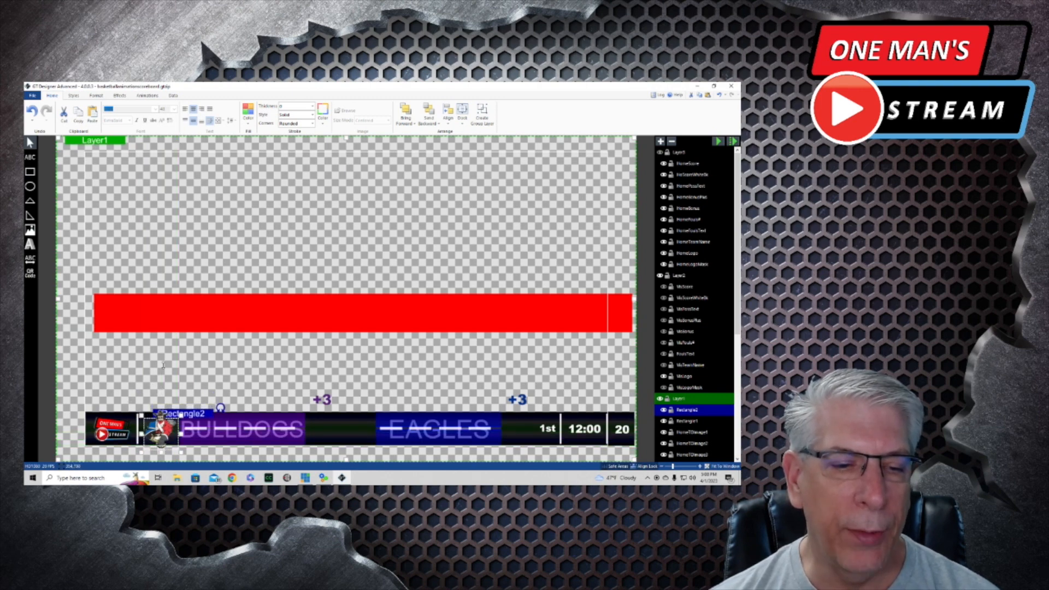
left_click_drag(163, 354, 162, 353)
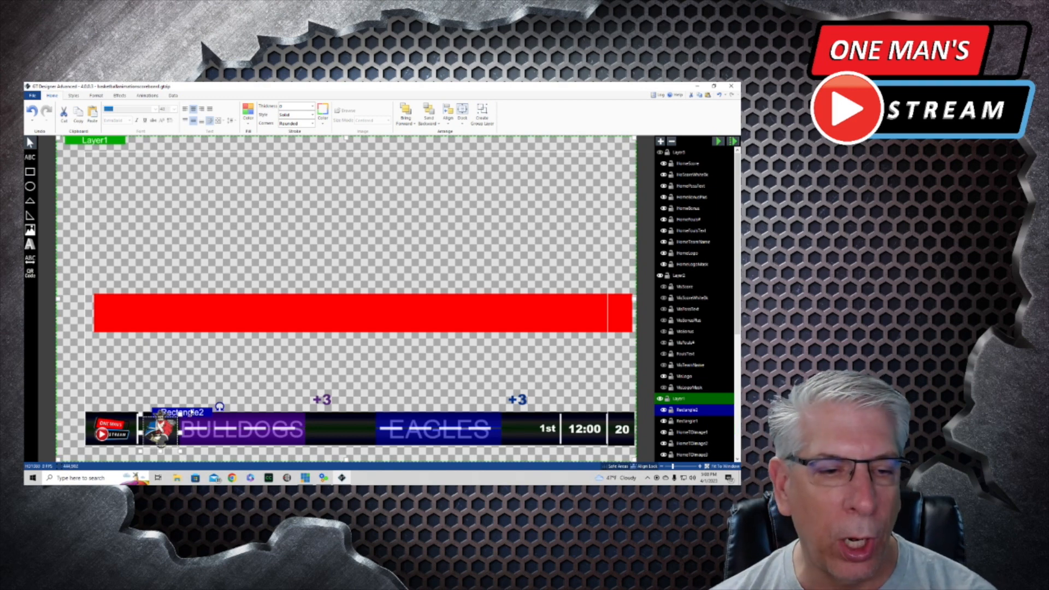
key("Up")
key("Up")
key("Up")
key("Up")
key("Up")
key("Up")
key("Up")
key("Up")
key("Up")
key("Up")
key("Up")
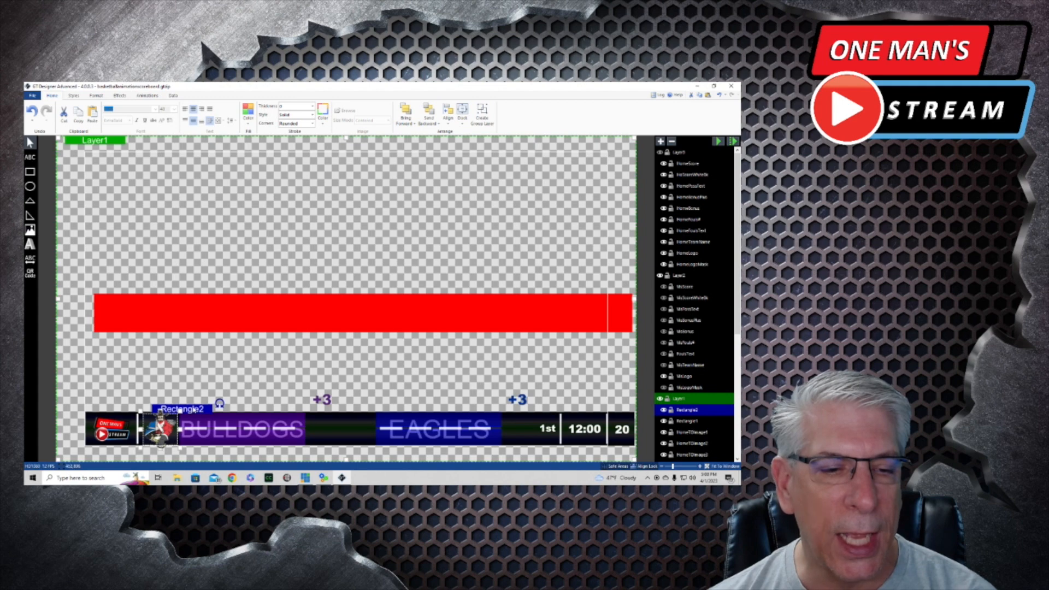
Nudge the nearly transparent square further up in small increments over the visitor logo
key("Up")
key("Up")
key("Up")
key("Up")
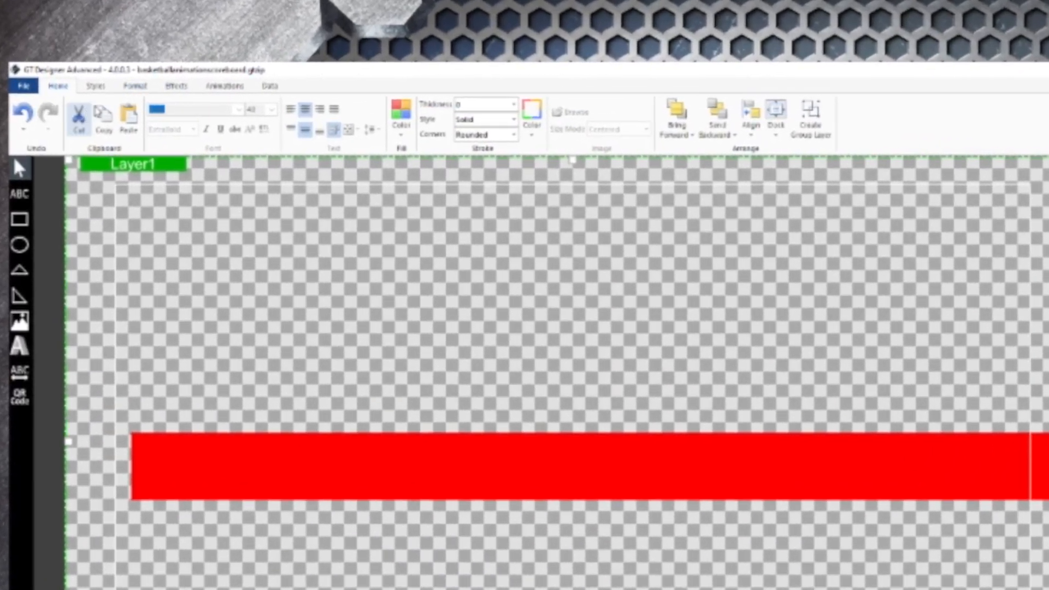
Set VisLogoMask as the mask effect of the VisLogo image in Layer2
left_click(176, 86)
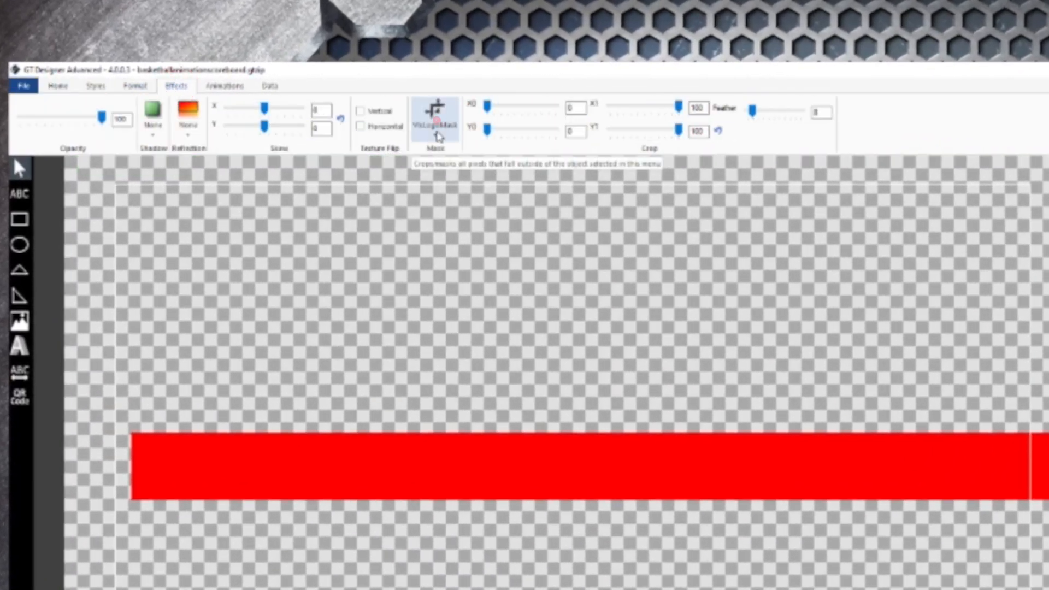
left_click(437, 134)
left_click(438, 134)
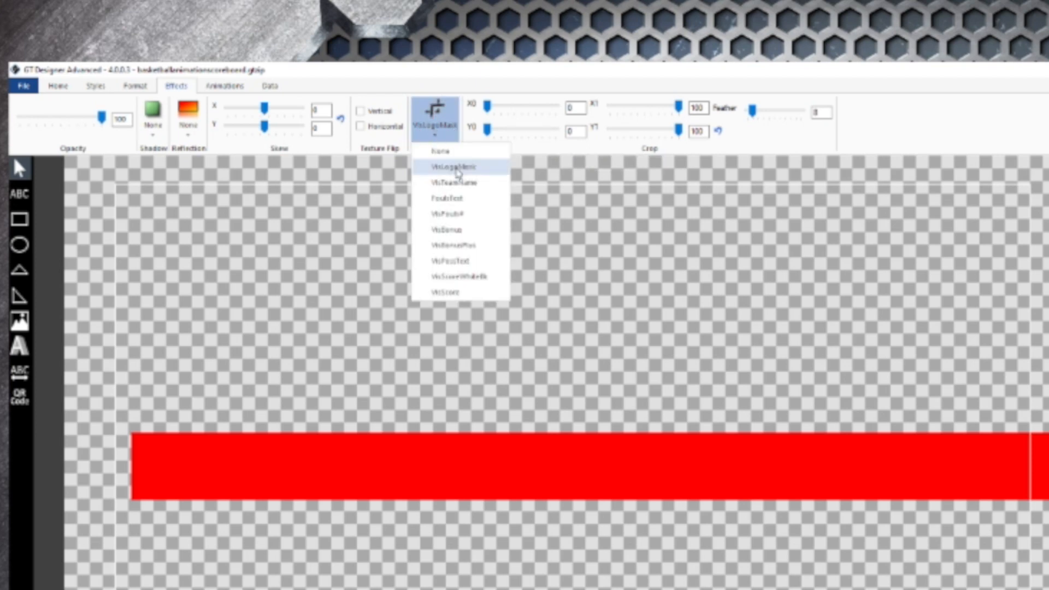
left_click(457, 168)
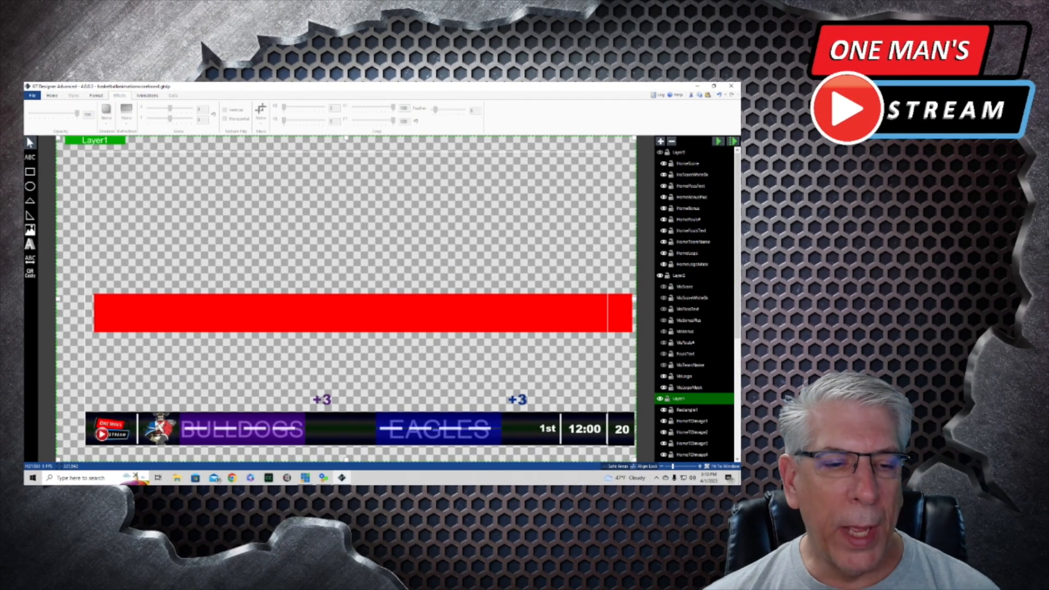
left_click(158, 428)
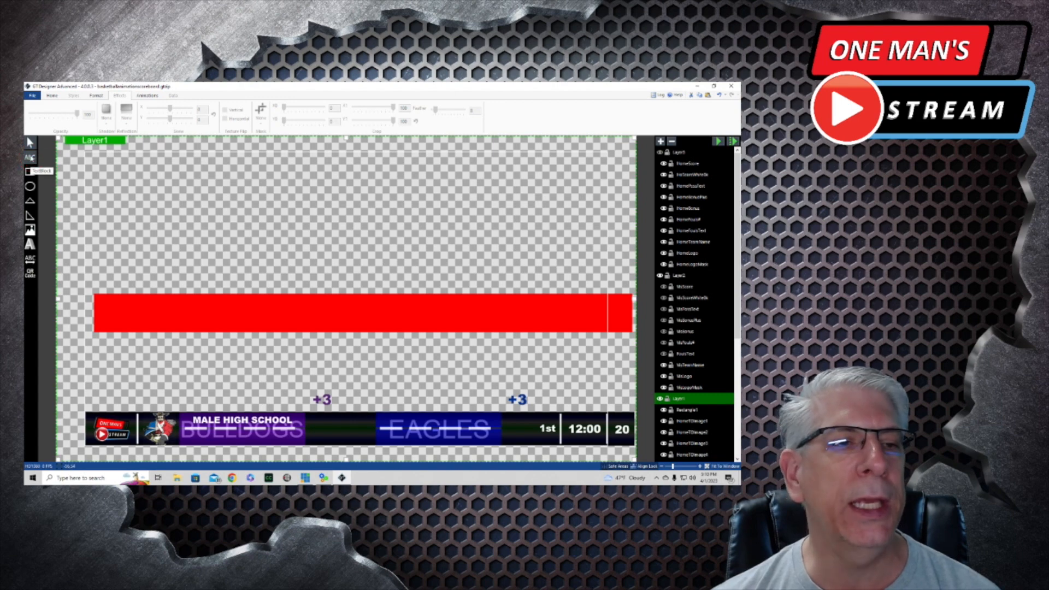
Add a text block on the large red rectangle and set its text sizing to Shrink
left_click(30, 158)
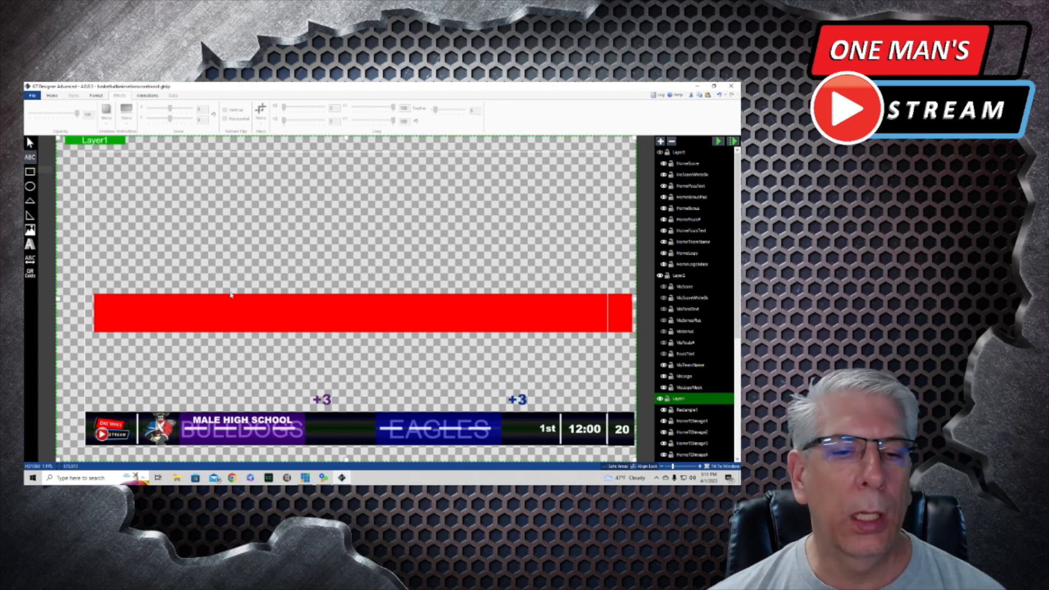
left_click(190, 296)
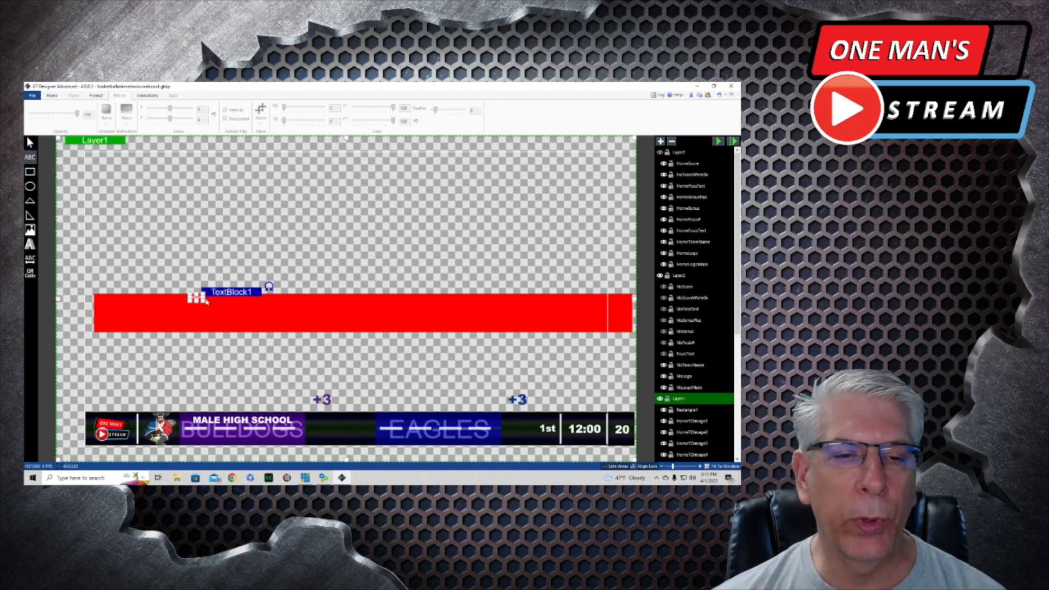
left_click(53, 95)
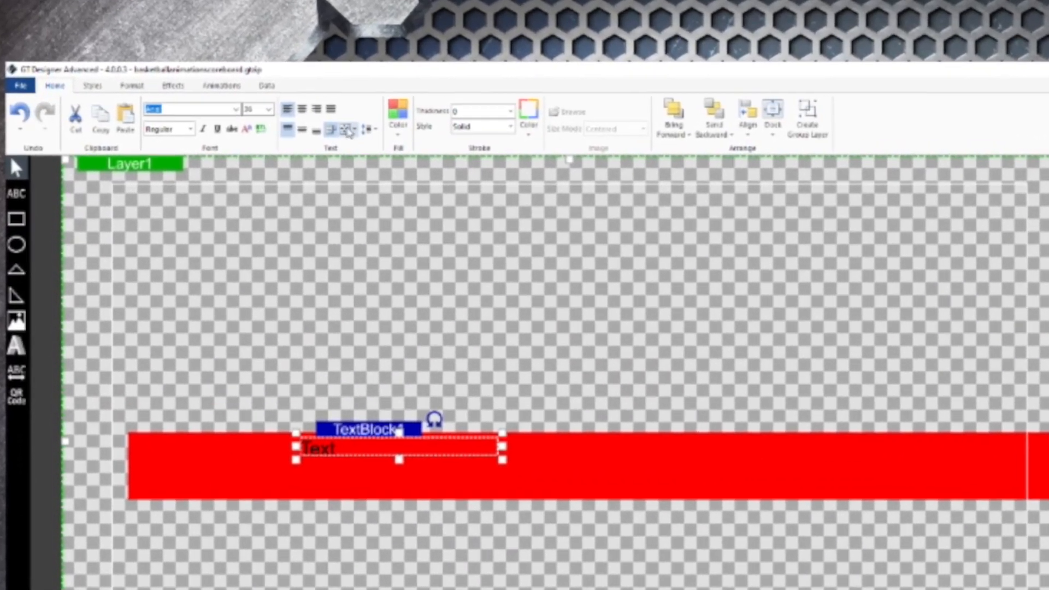
left_click(349, 132)
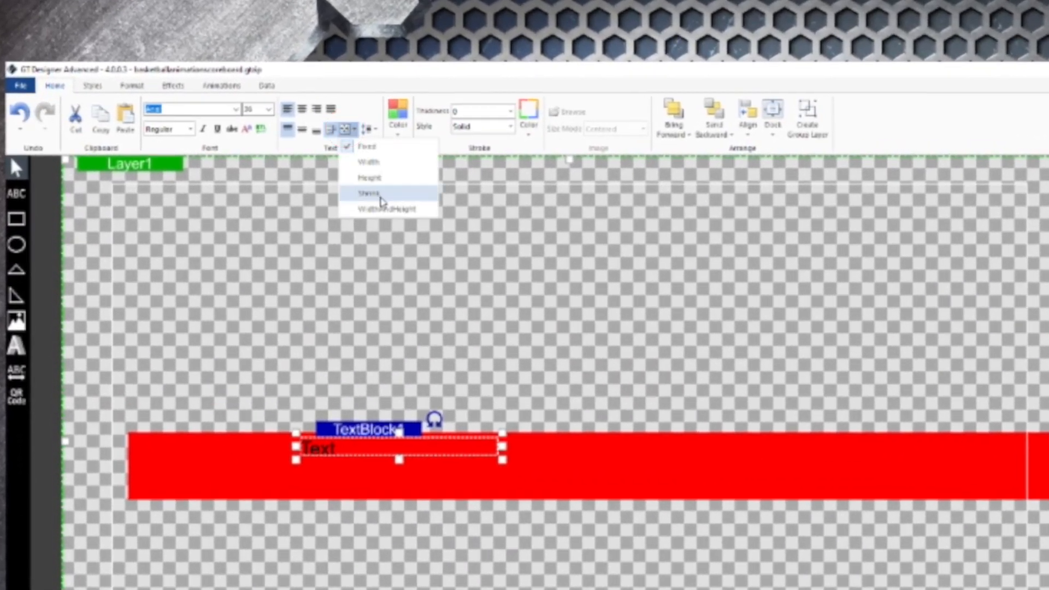
left_click(368, 188)
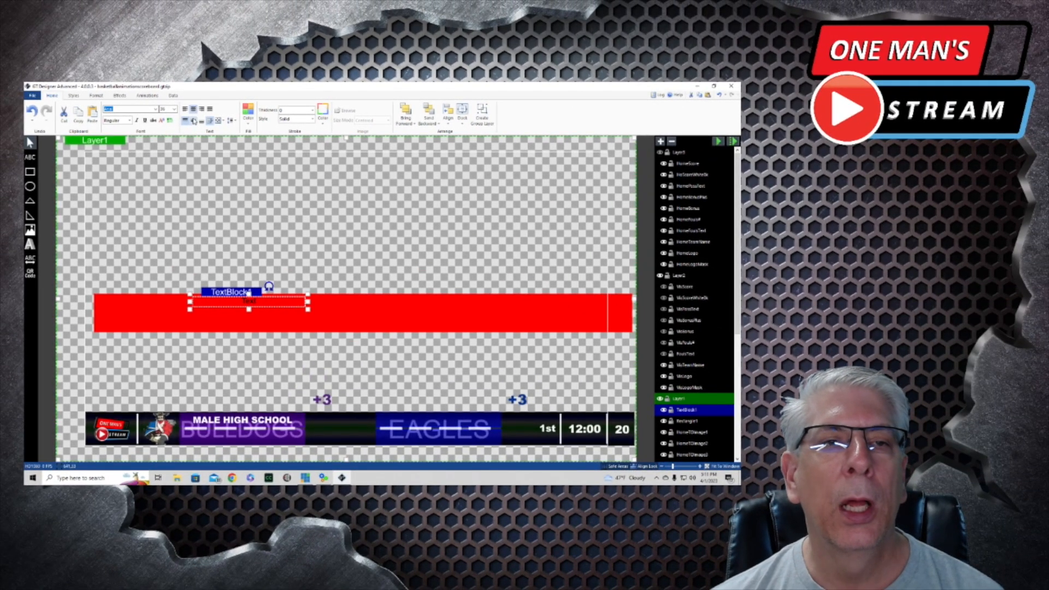
Centre the text vertically in the new text block and fill it with white
left_click(194, 120)
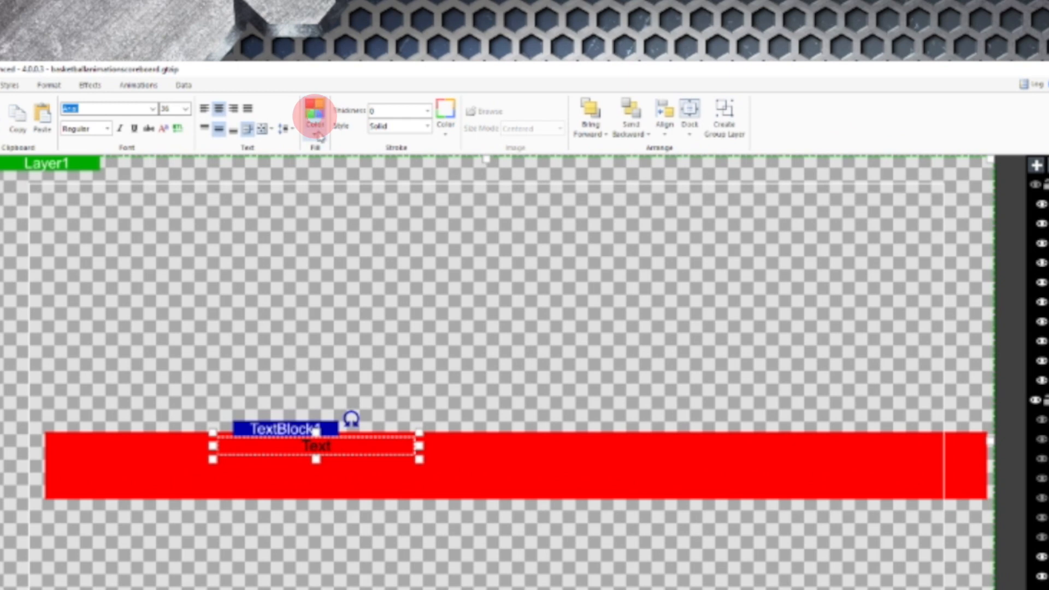
left_click(287, 112)
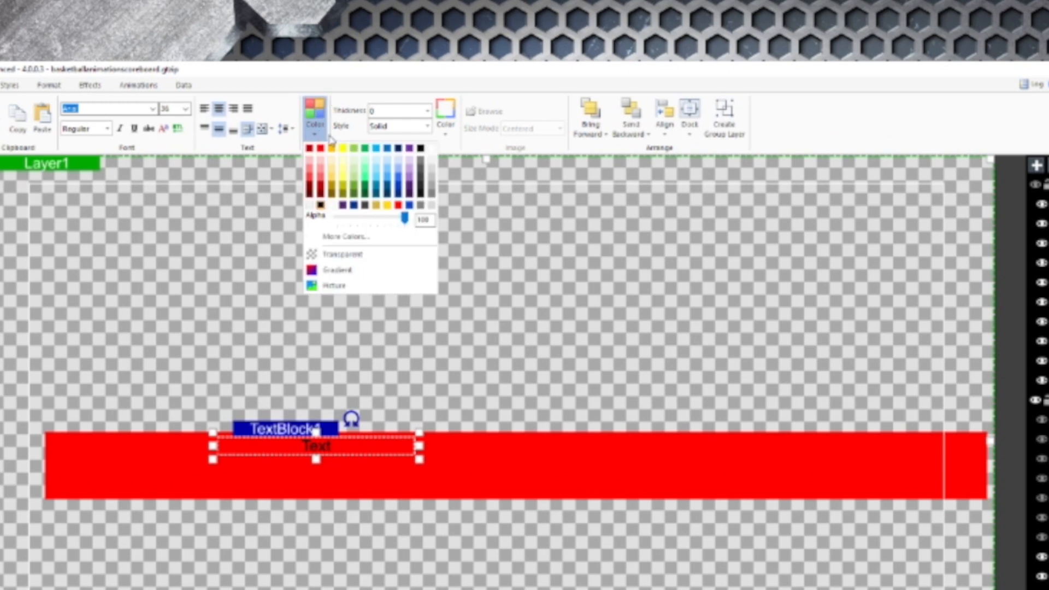
left_click(432, 148)
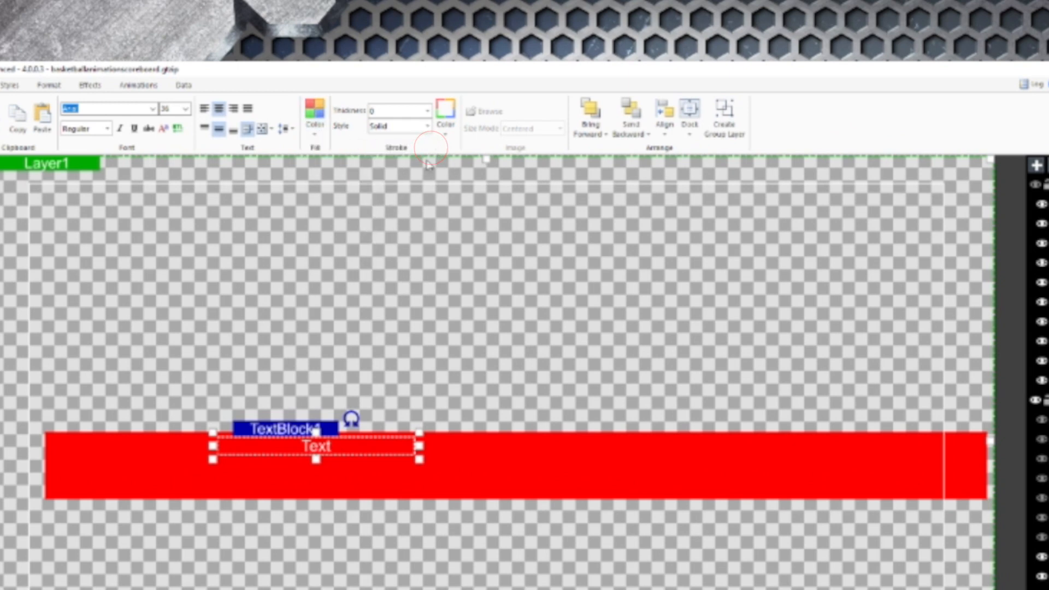
Replace the text block's placeholder with MALE HIGH SCHOOL and choose a different font weight
double_click(331, 451)
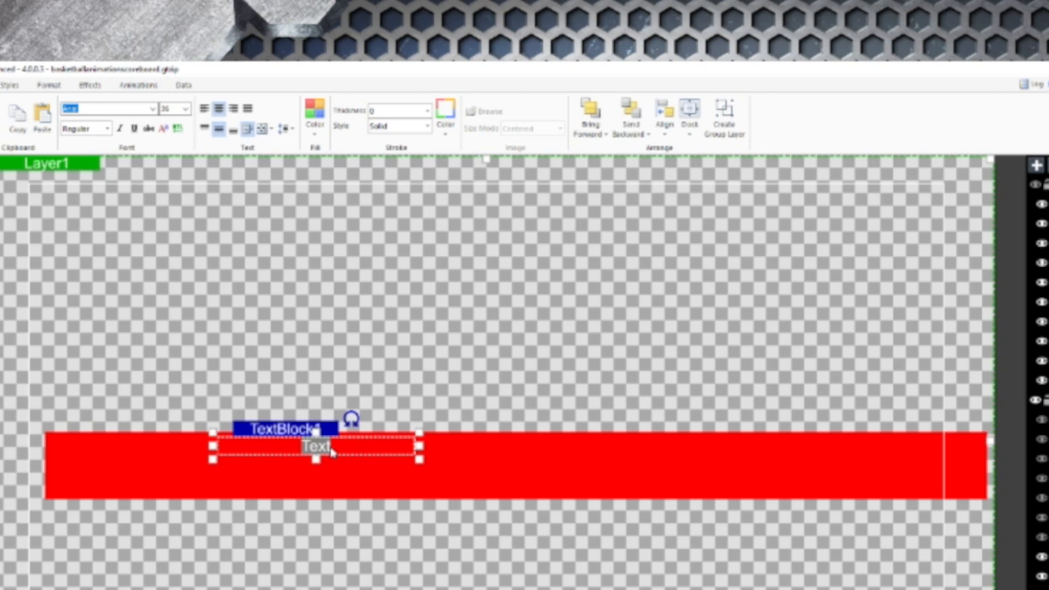
type("MALE HIGH SCHOOL")
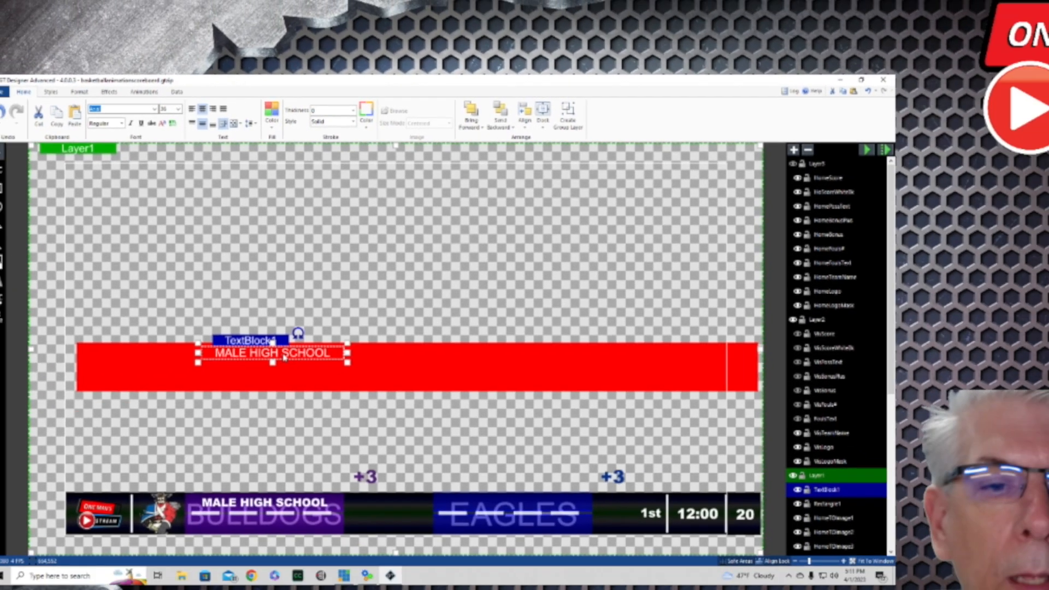
left_click(121, 123)
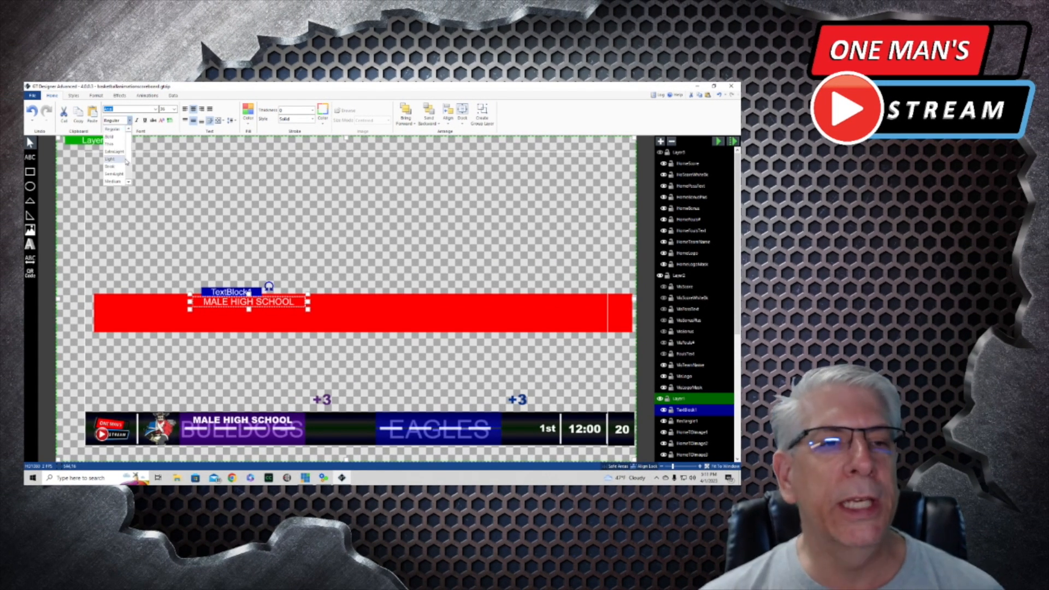
scroll(127, 161, "down", 2)
left_click(117, 176)
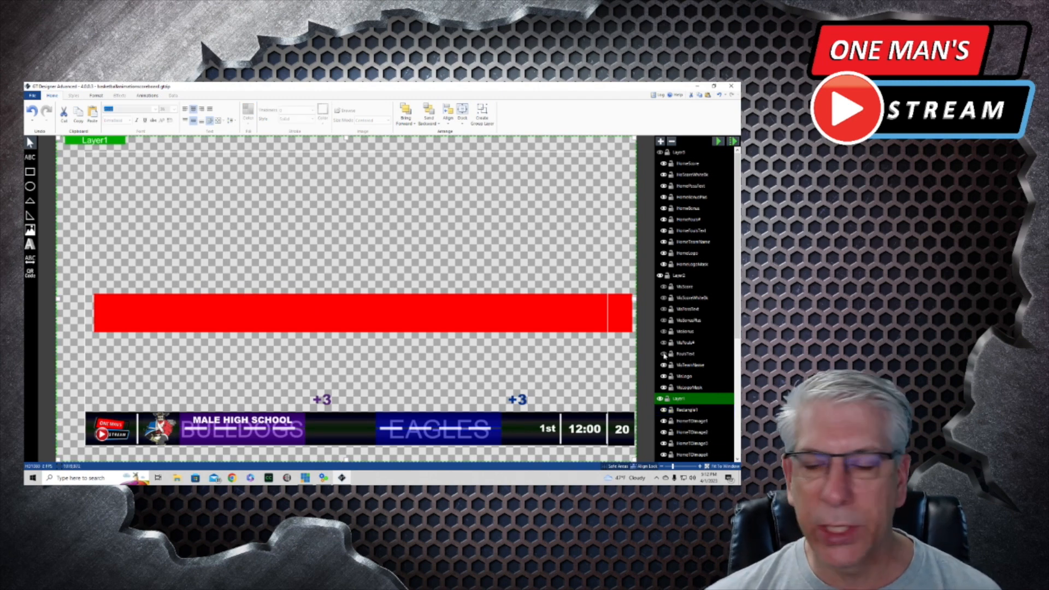
Show the FoulsText element in Layer2 and check its text sizing option
left_click(664, 355)
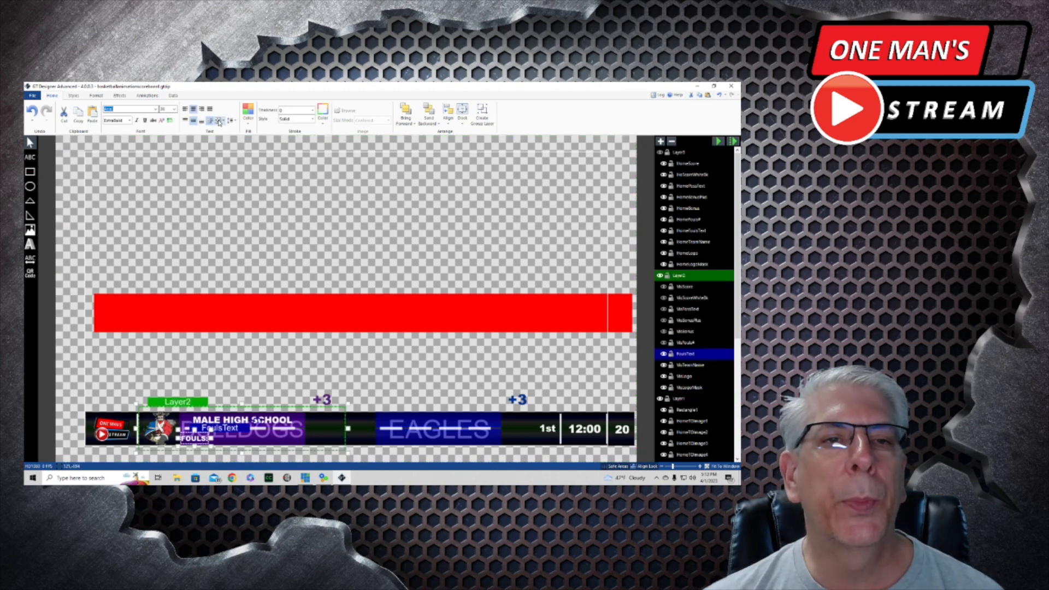
left_click(221, 121)
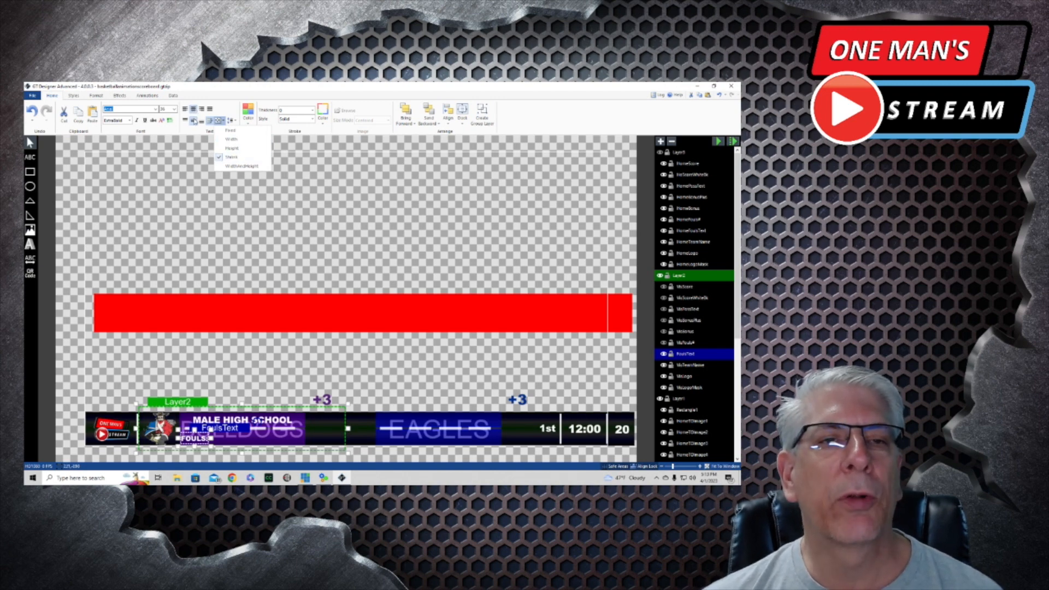
left_click(198, 443)
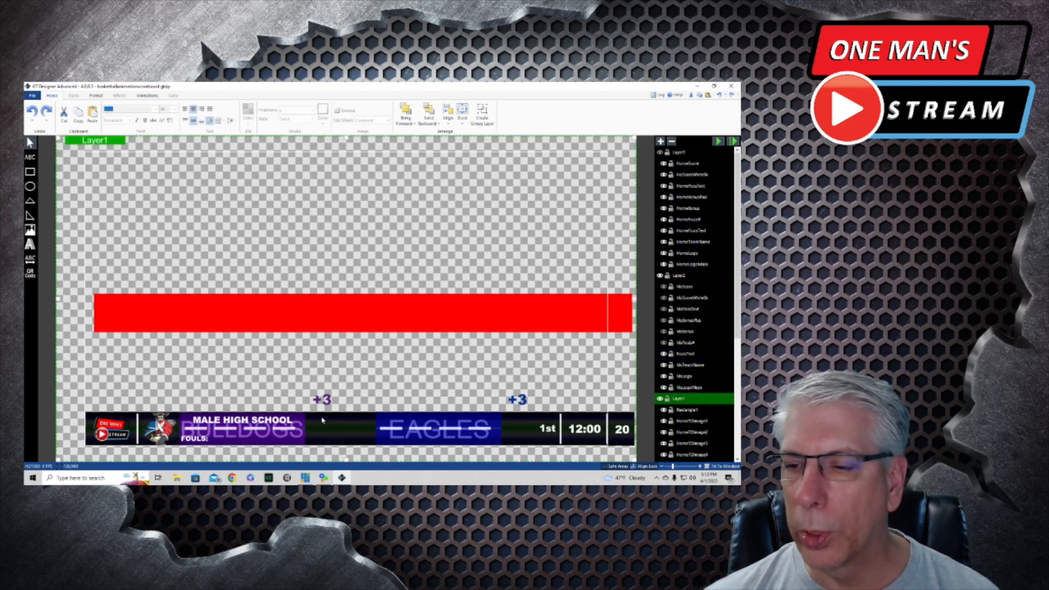
Show the VisFouls#, VisBonus and VisBonusPlus text blocks in Layer2
left_click(664, 343)
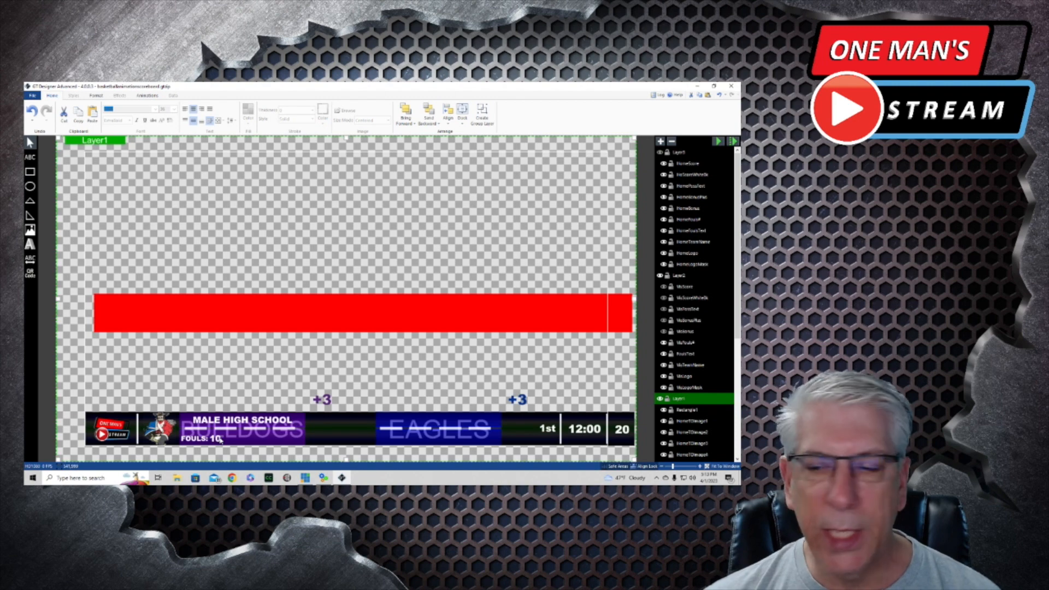
left_click(664, 332)
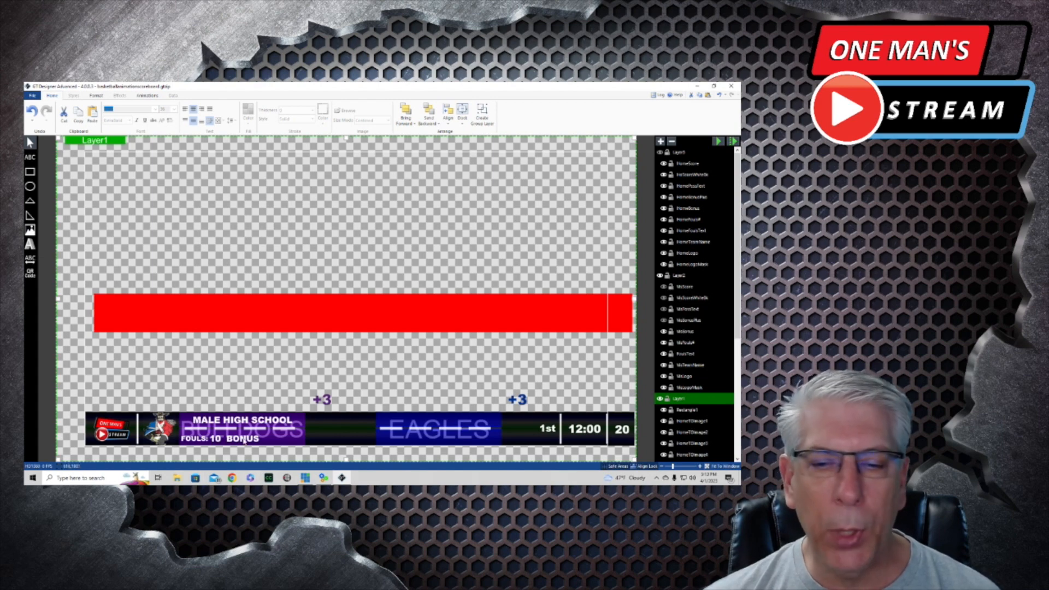
left_click(685, 321)
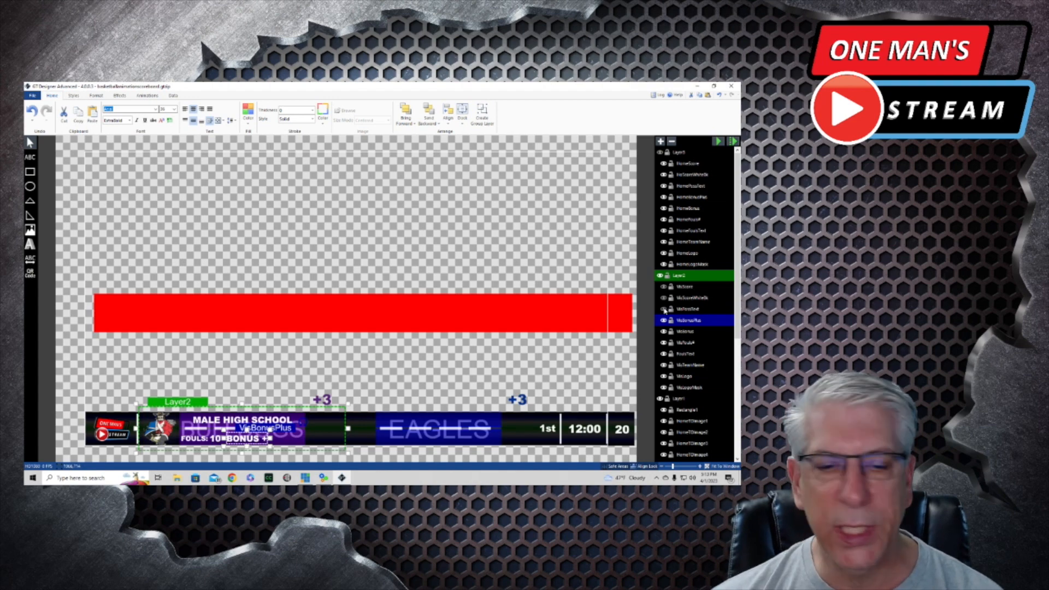
Show the VisPossText, VisScoreWhiteBk and VisScore elements in Layer2
left_click(665, 310)
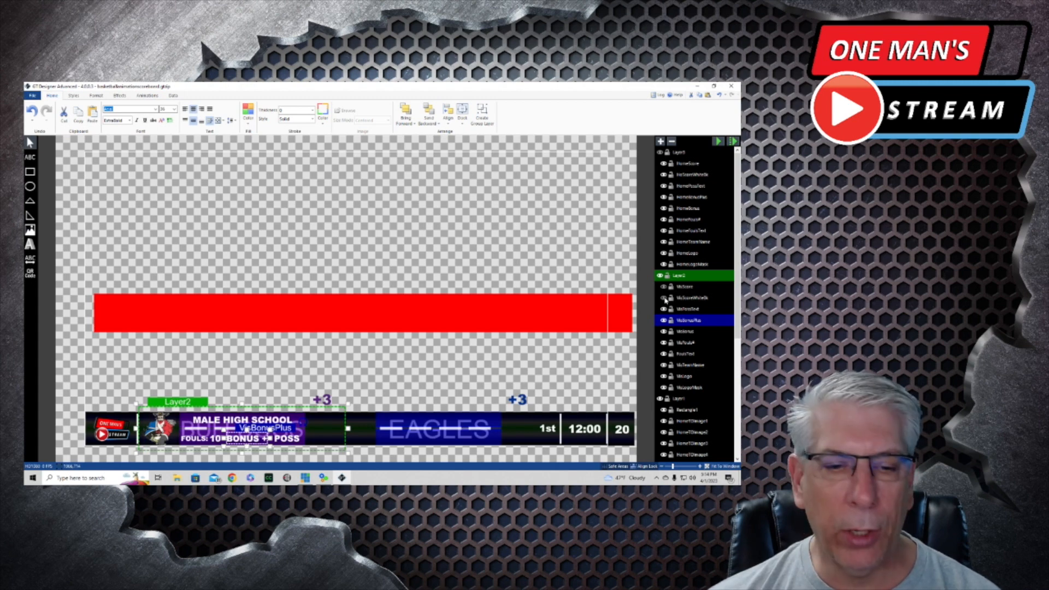
left_click(664, 298)
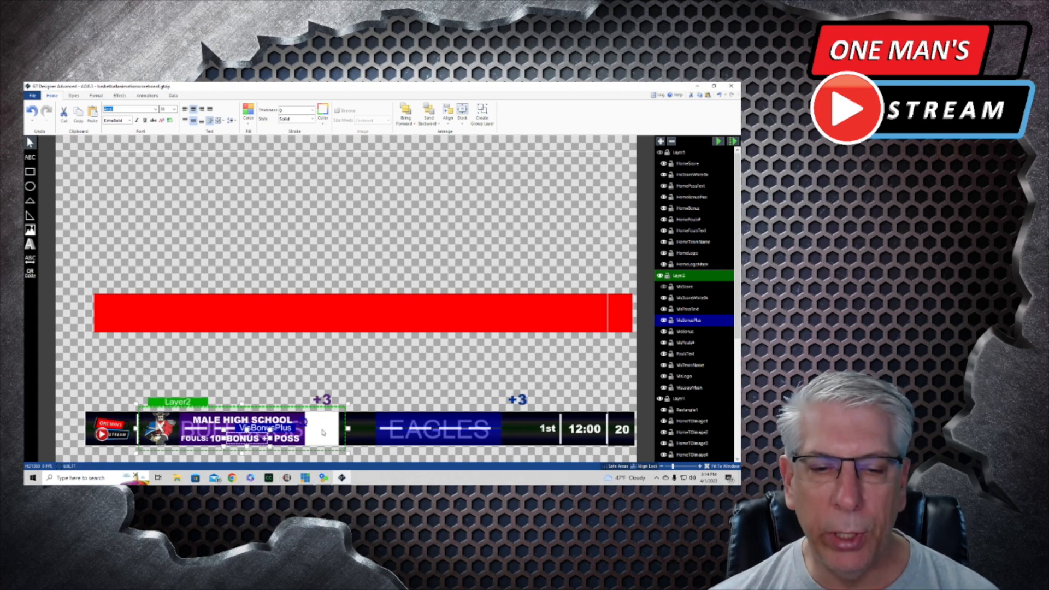
left_click(664, 287)
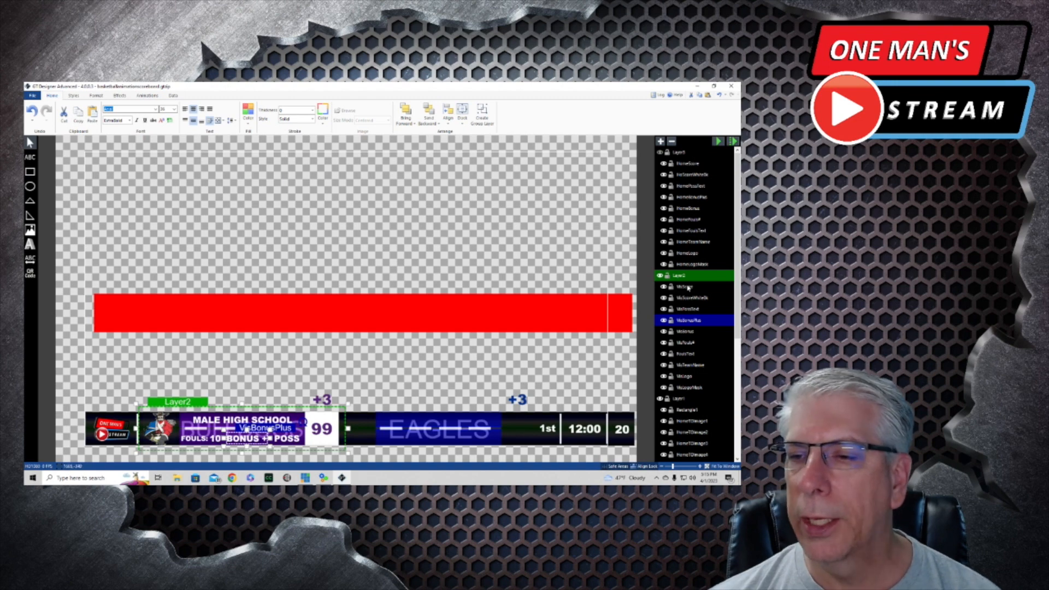
Select the VisScore text and examine its Hidden option among the data settings
left_click(689, 288)
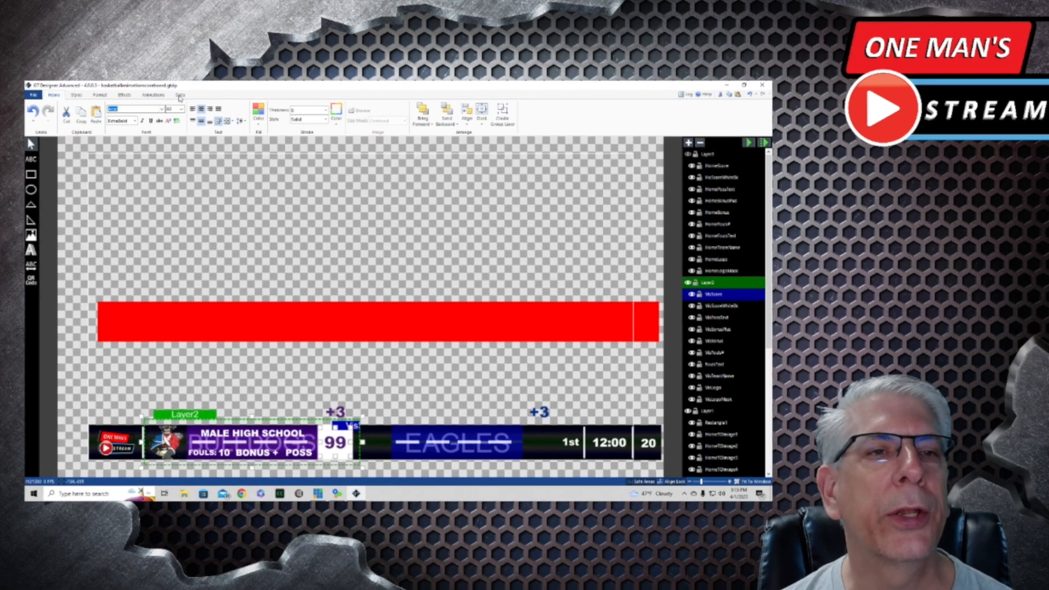
left_click(180, 96)
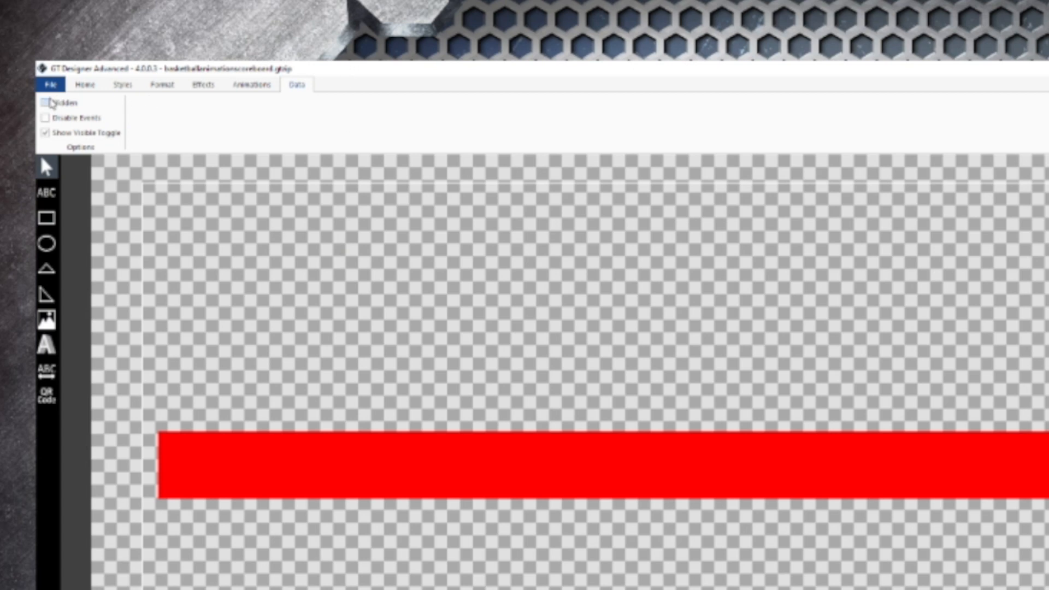
left_click(46, 105)
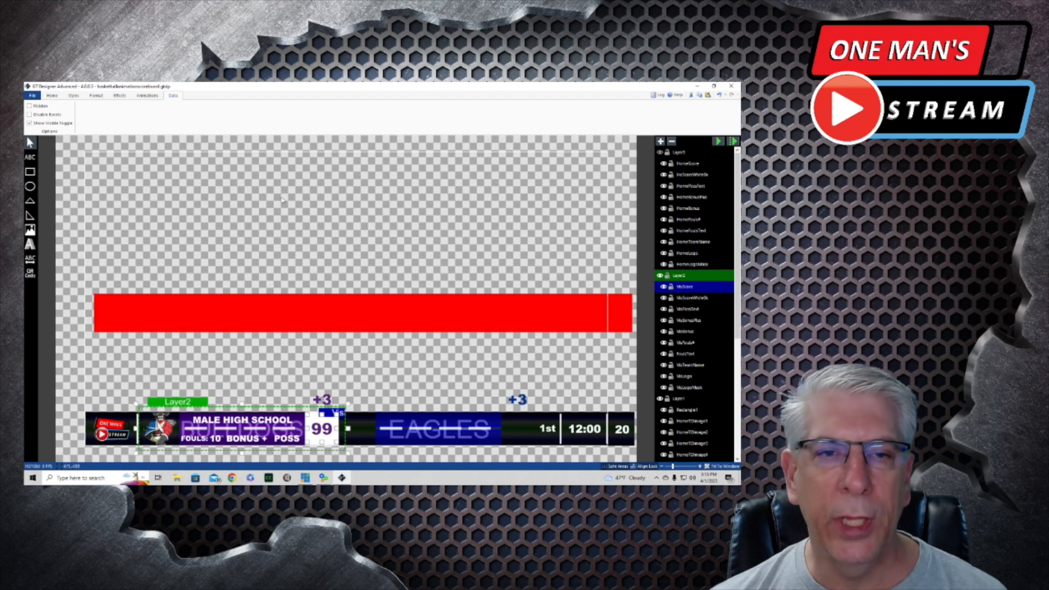
Select the VisPlus3 text above the visitor score to identify it in Layer1, and clear the selection
left_click(264, 224)
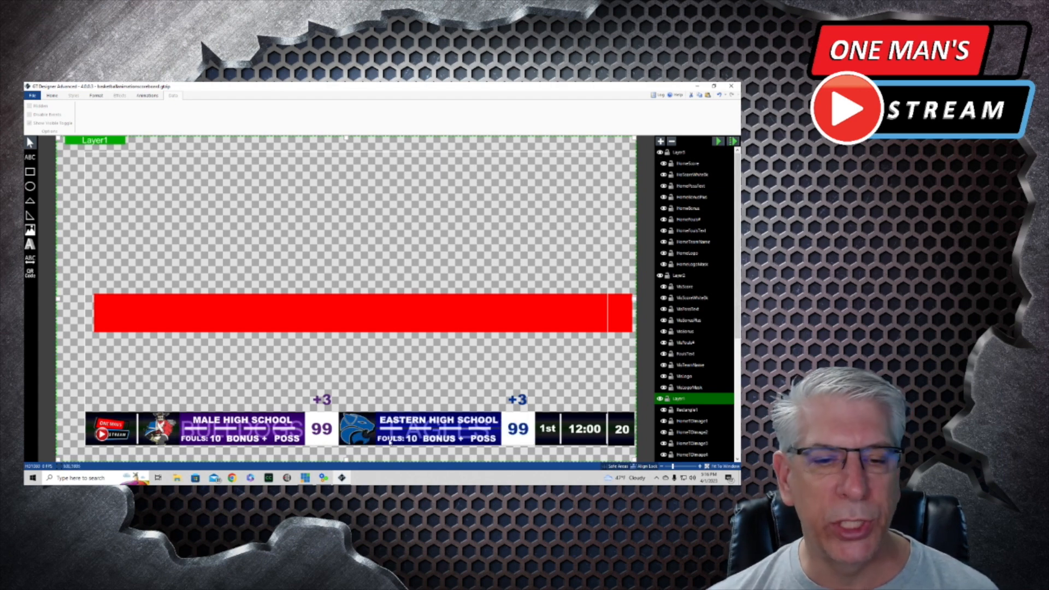
left_click(408, 403)
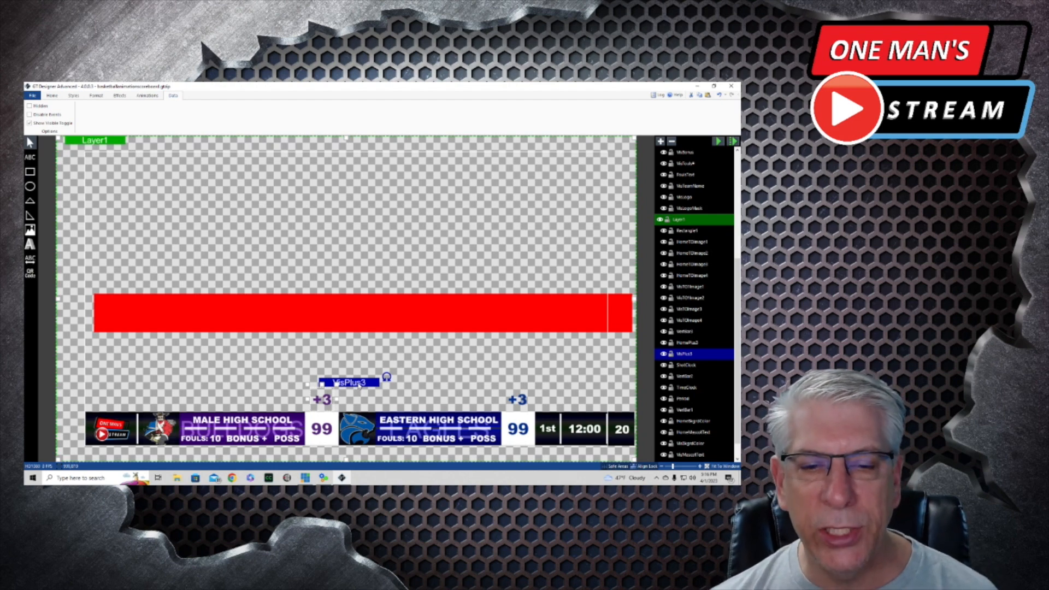
left_click(465, 359)
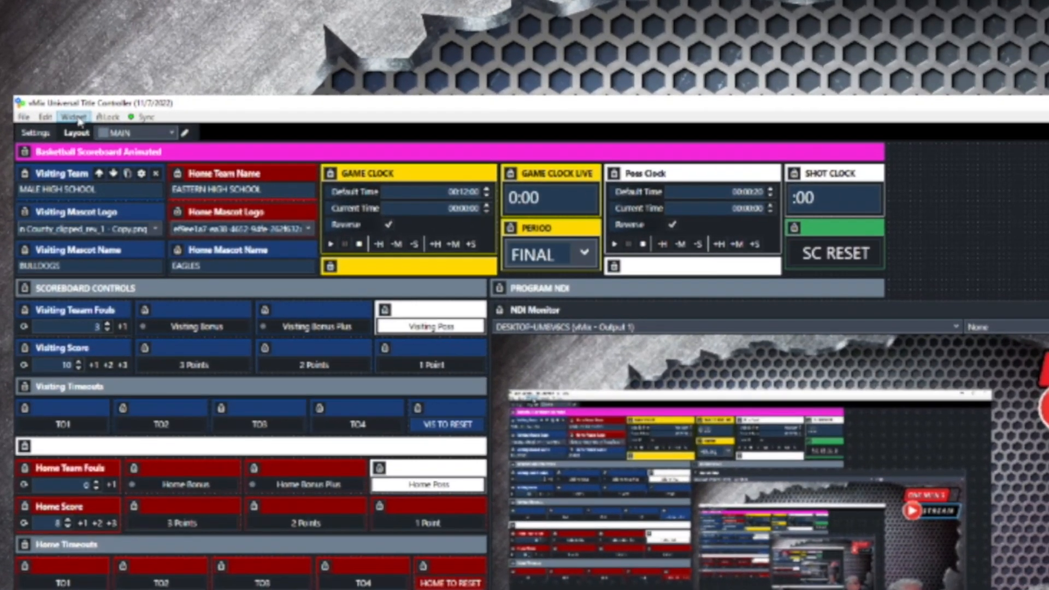
left_click(59, 94)
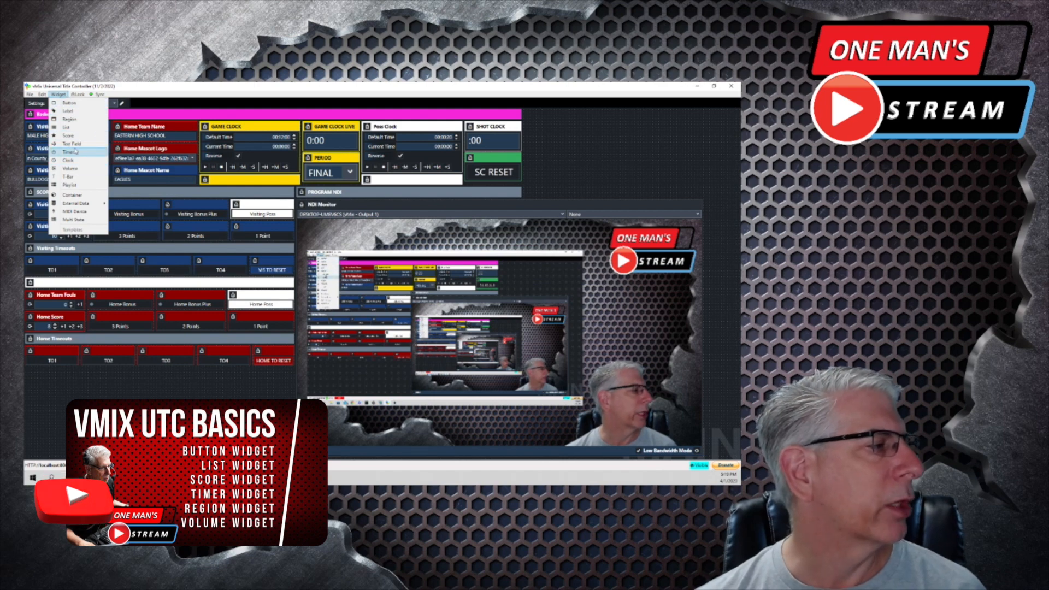
left_click(149, 101)
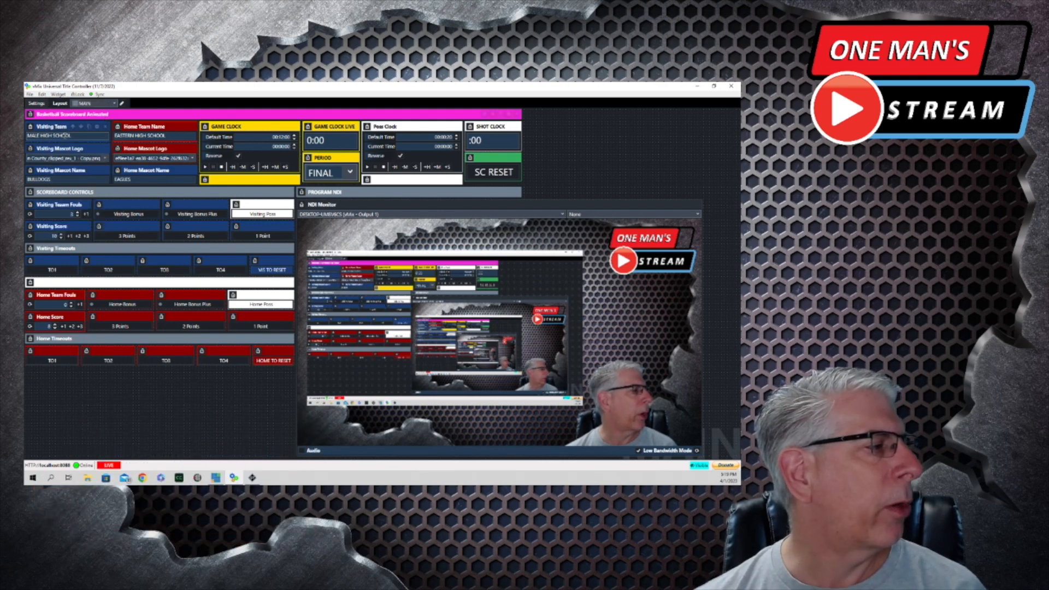
left_click(80, 136)
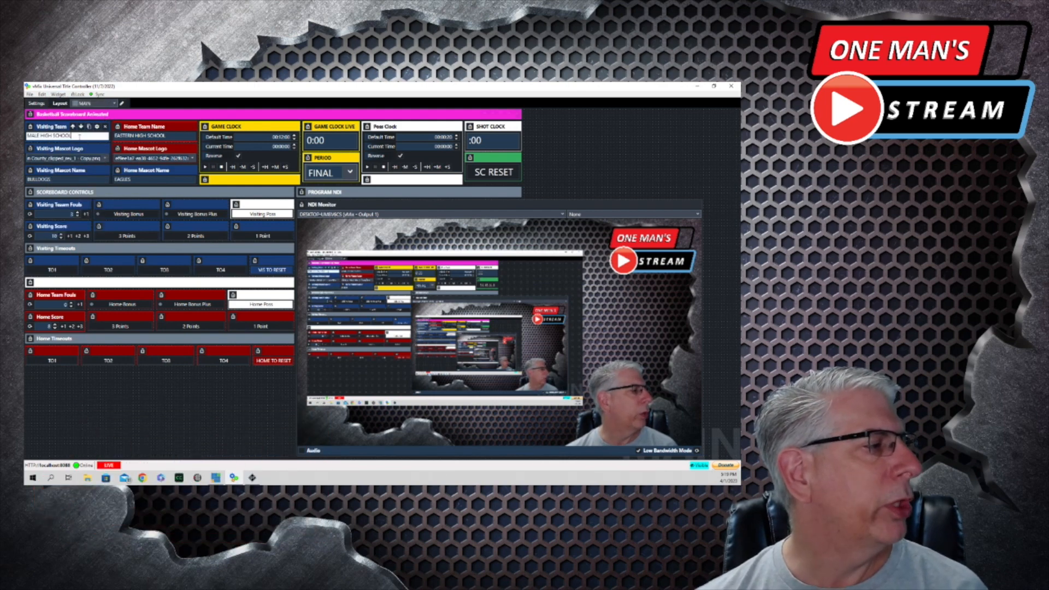
Add a Text Field widget and give it a title mapping to the basketballanimationscoreboard.gtzip input
left_click(59, 94)
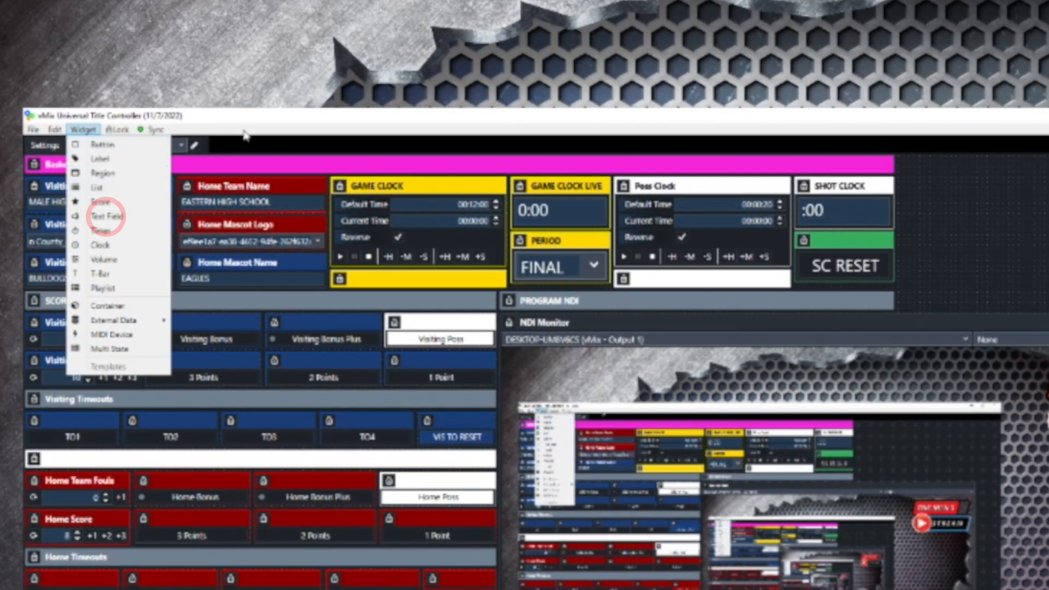
left_click(108, 218)
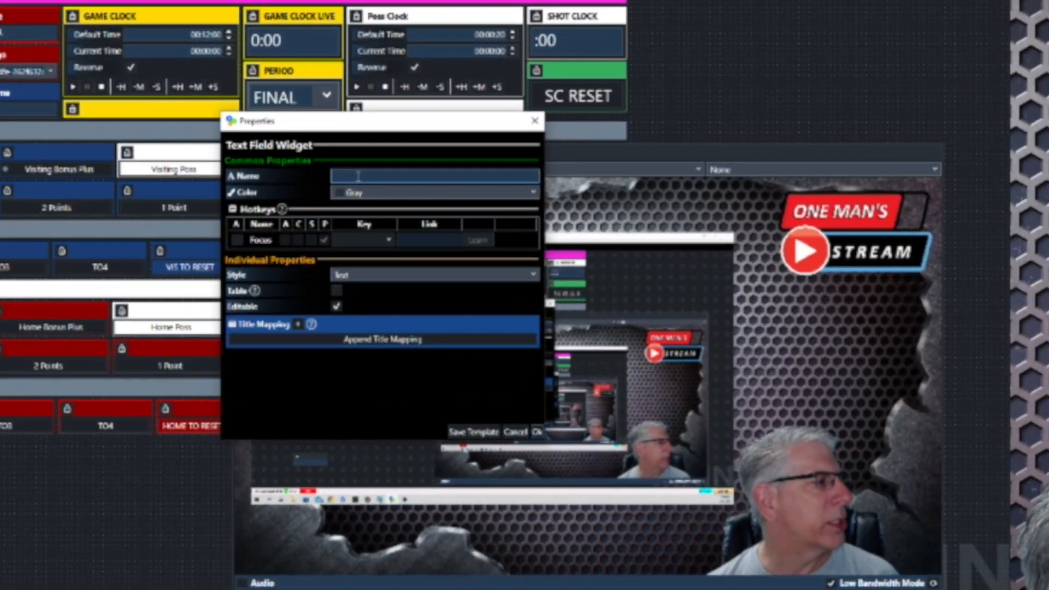
left_click(361, 187)
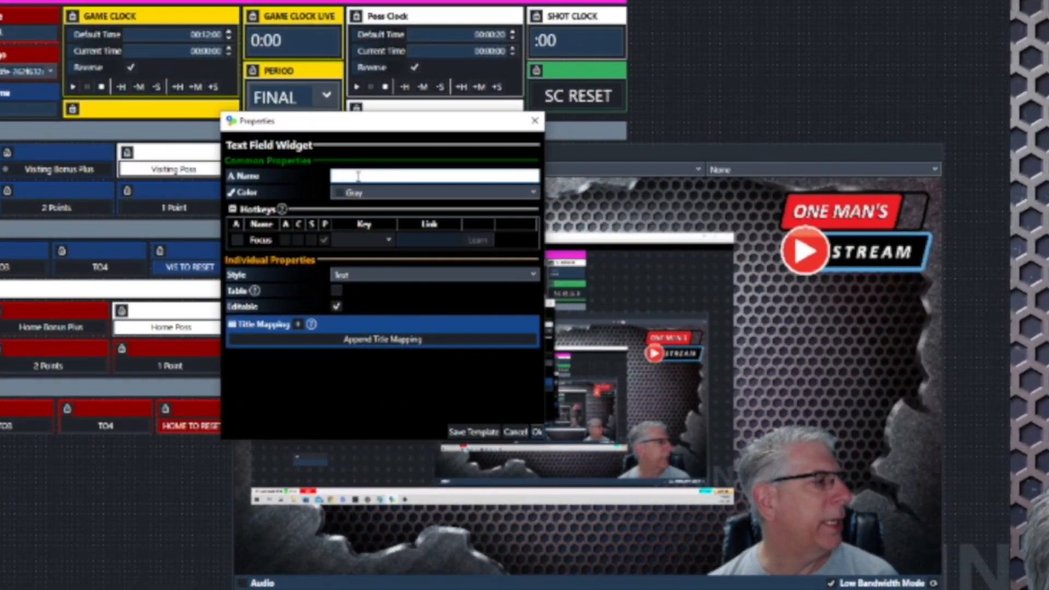
left_click(299, 326)
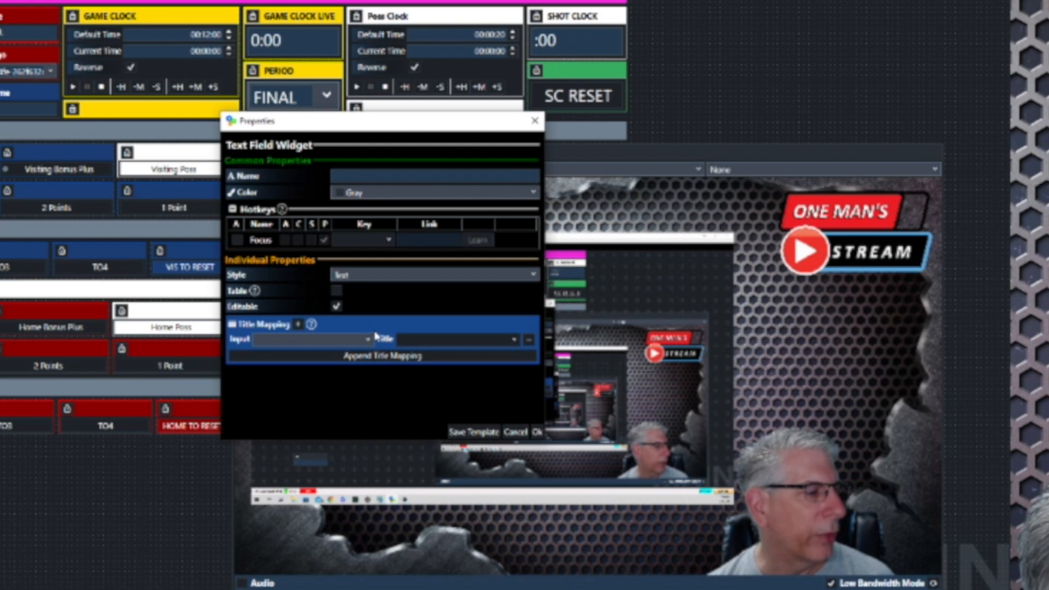
left_click(368, 341)
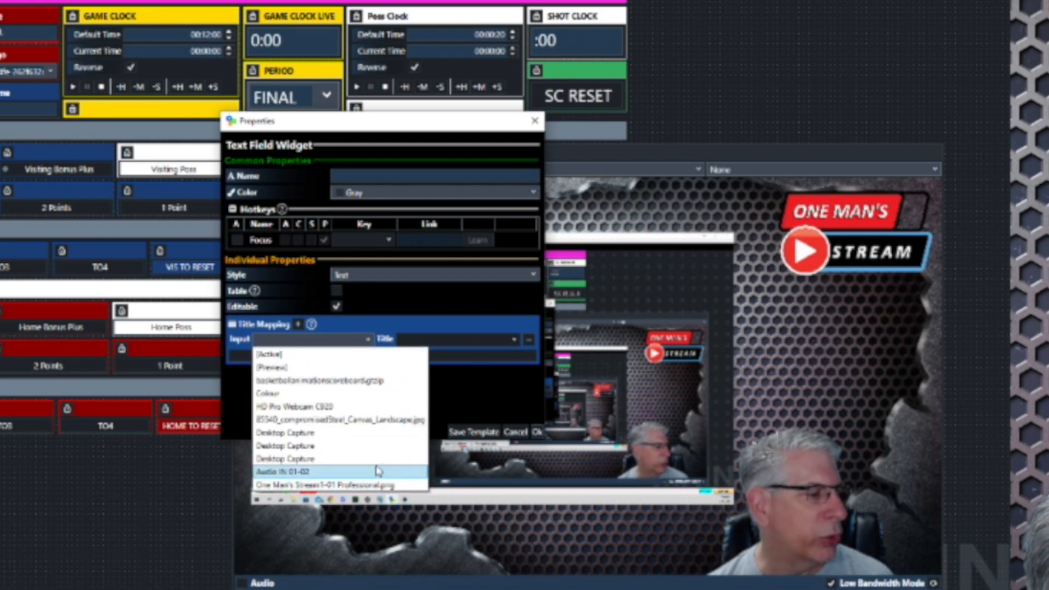
left_click(363, 381)
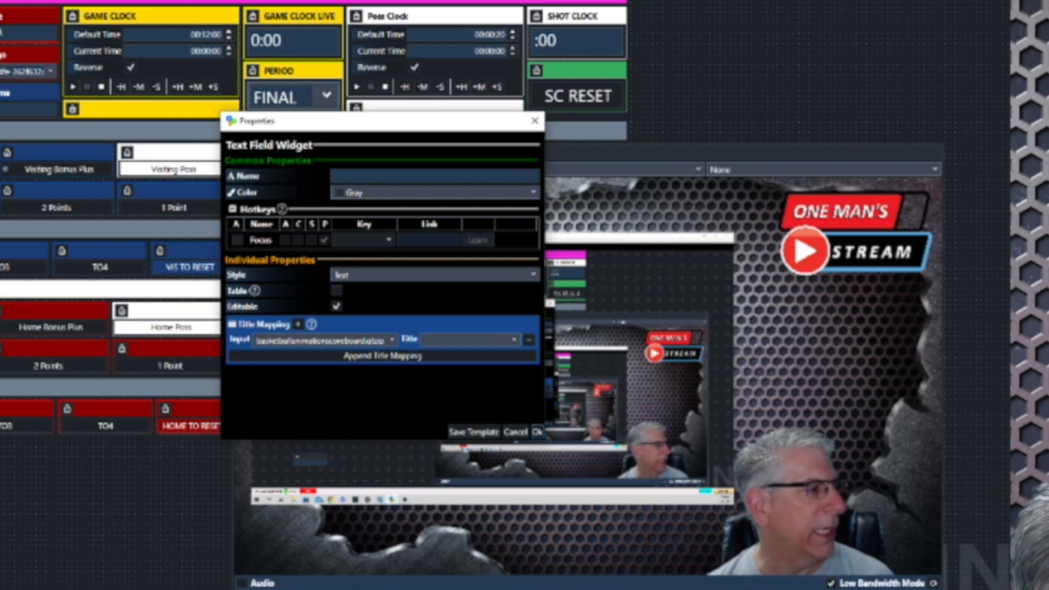
Map the new Text Field widget to the [TXT] VisTeamName.Text title and accept its properties
left_click(514, 340)
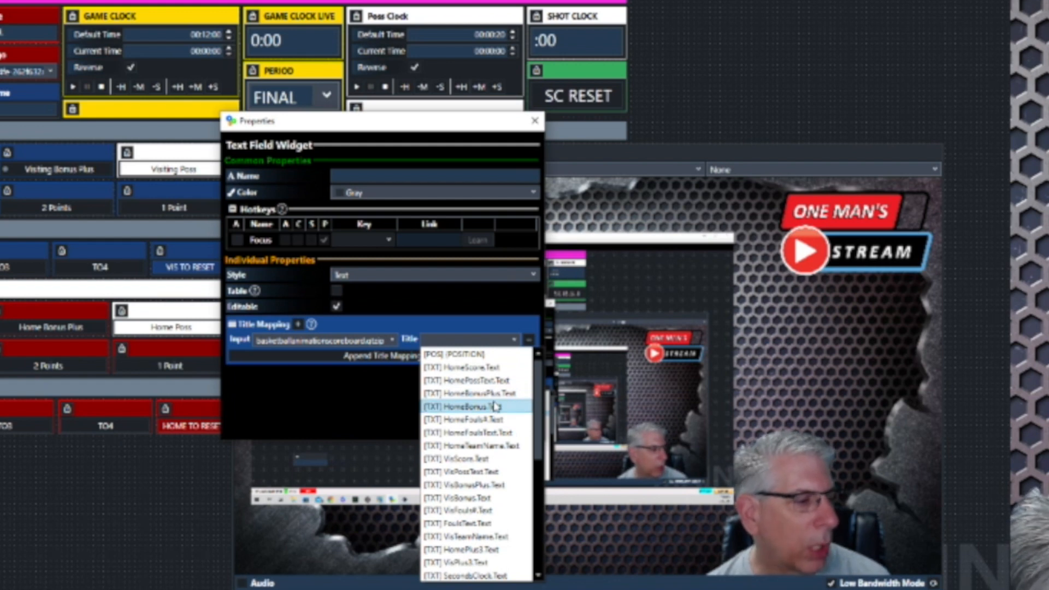
scroll(494, 407, "down", 6)
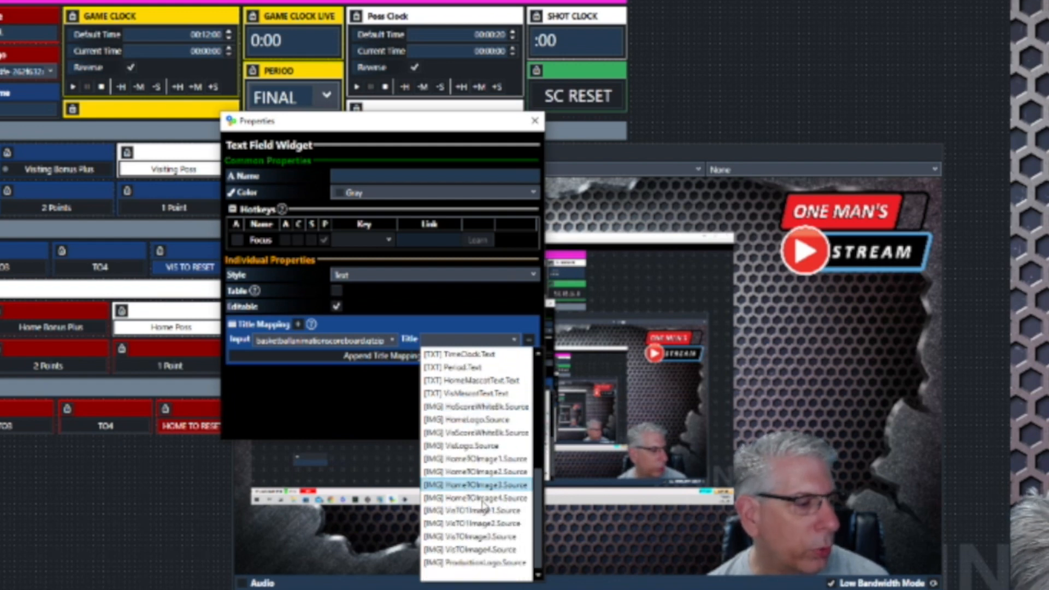
scroll(492, 409, "up", 1)
scroll(488, 409, "up", 1)
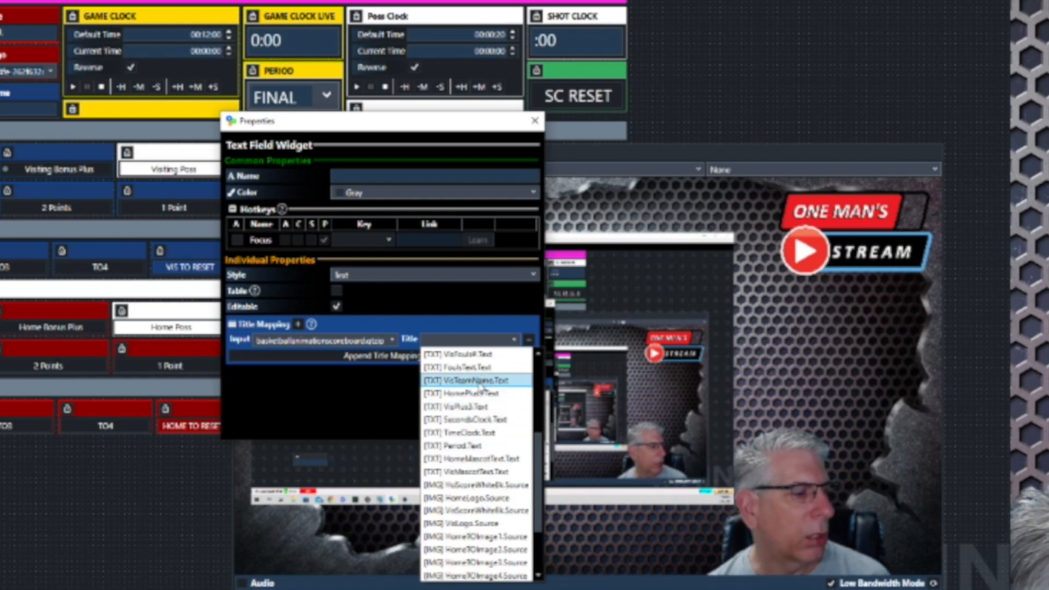
left_click(484, 380)
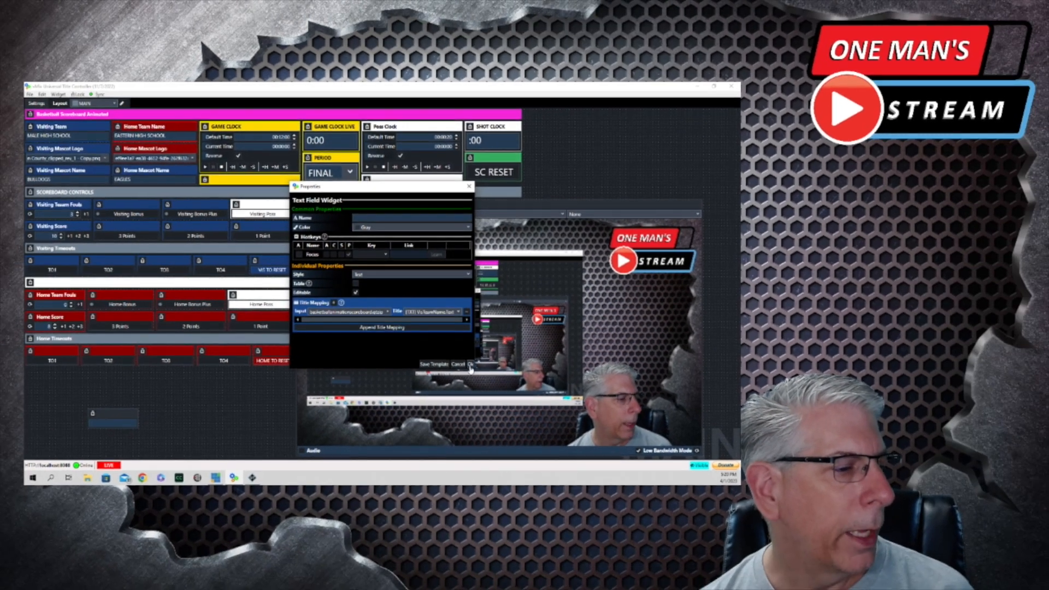
left_click(537, 431)
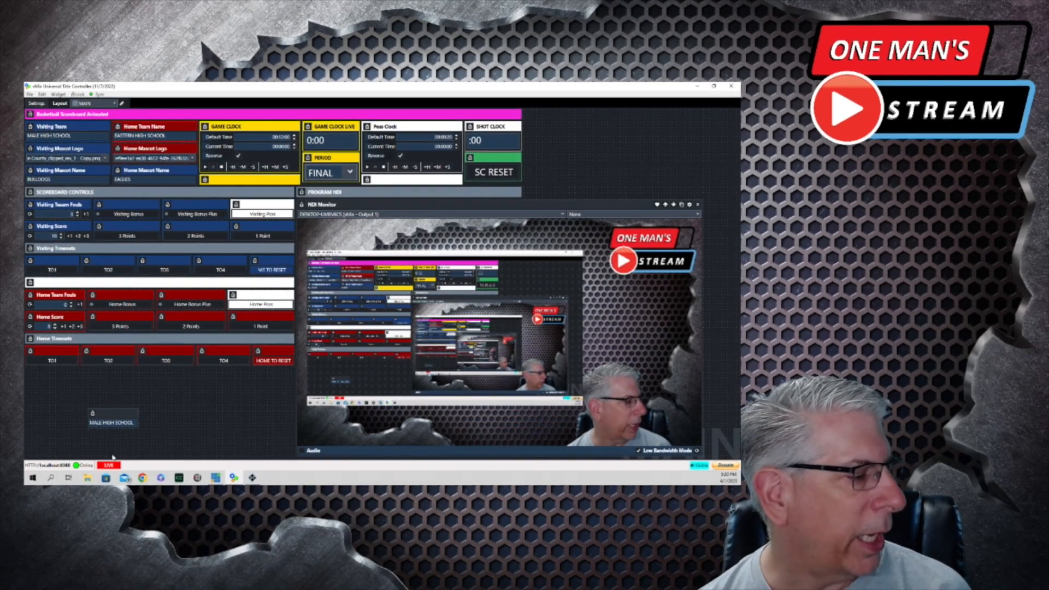
Examine the title mapping in the Home Team Name widget's properties and close them
mouse_move(141, 420)
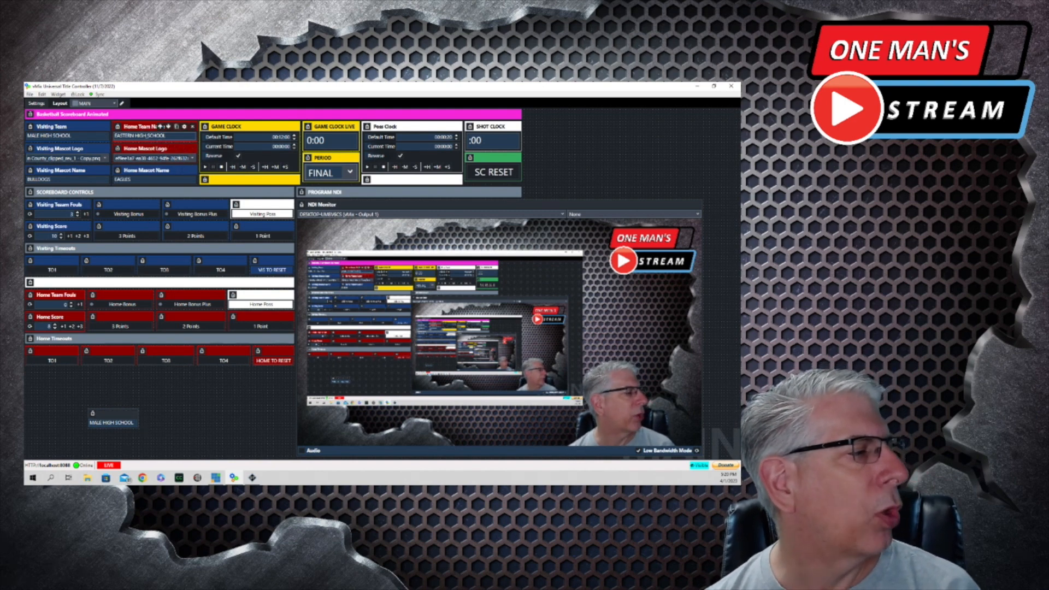
left_click(185, 126)
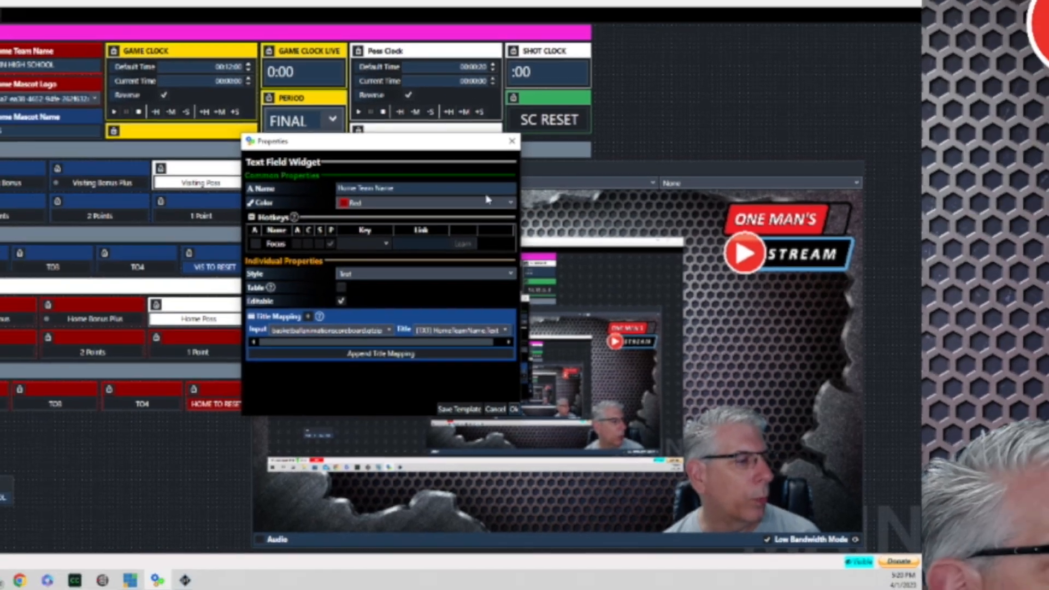
left_click(533, 119)
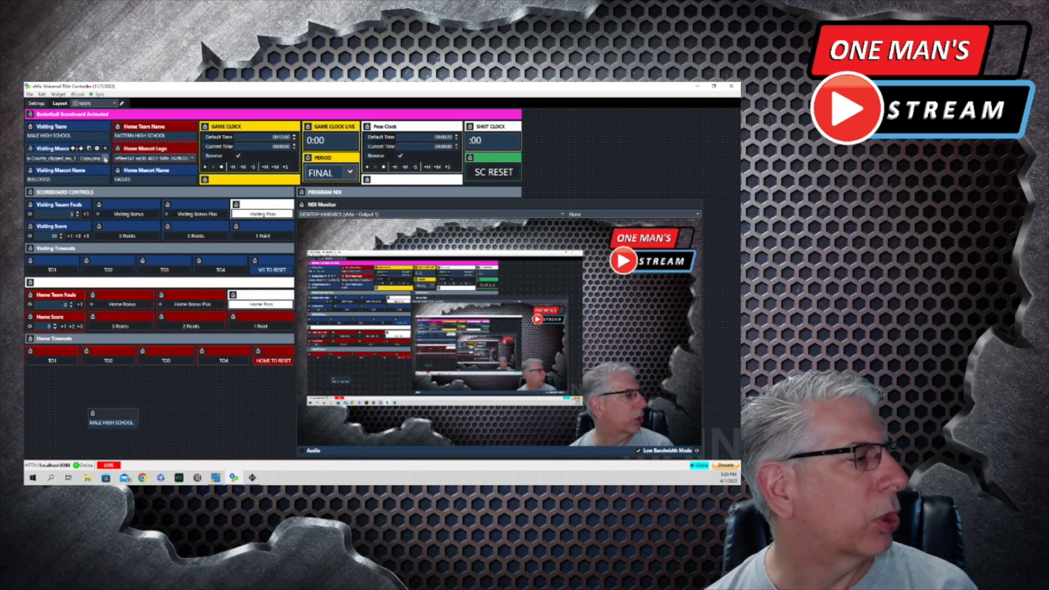
Add a List widget with a title mapping to [IMG] VisLogo.Source of the basketballanimationscoreboard.gtzip input
left_click(58, 95)
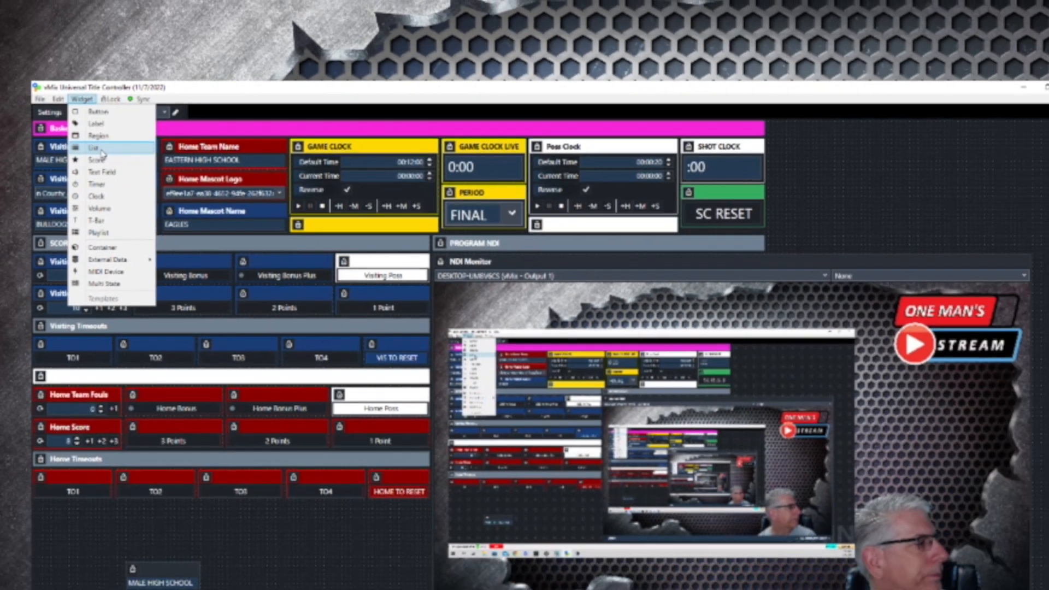
left_click(101, 149)
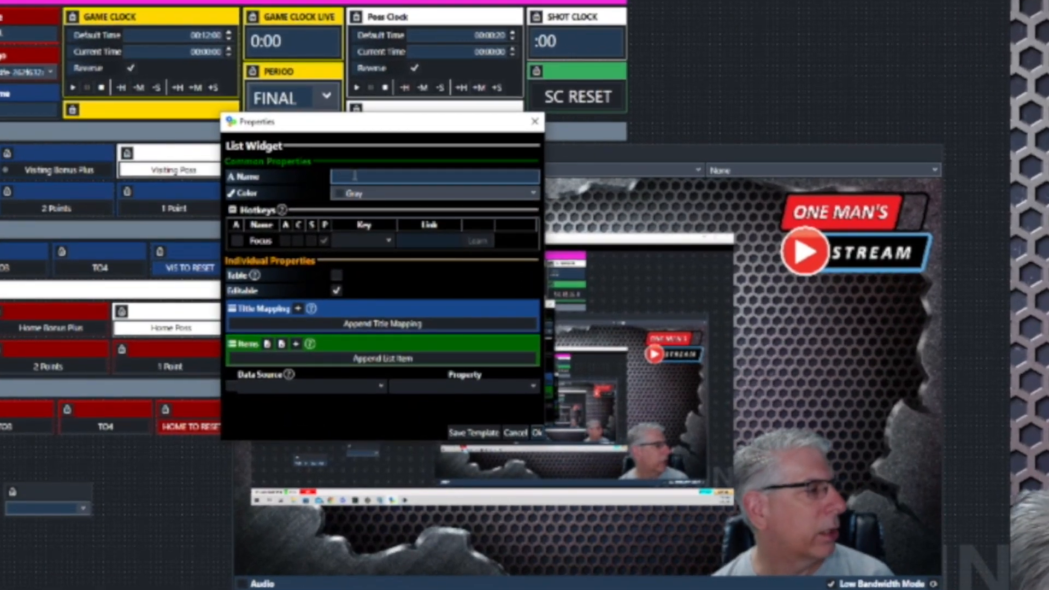
left_click(298, 308)
left_click(369, 326)
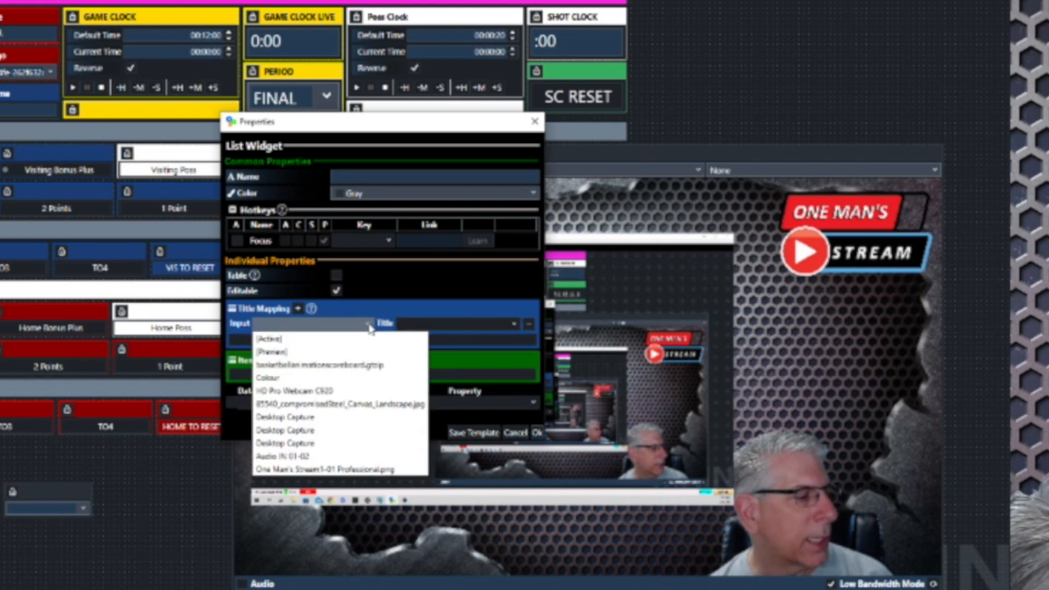
left_click(360, 370)
left_click(515, 326)
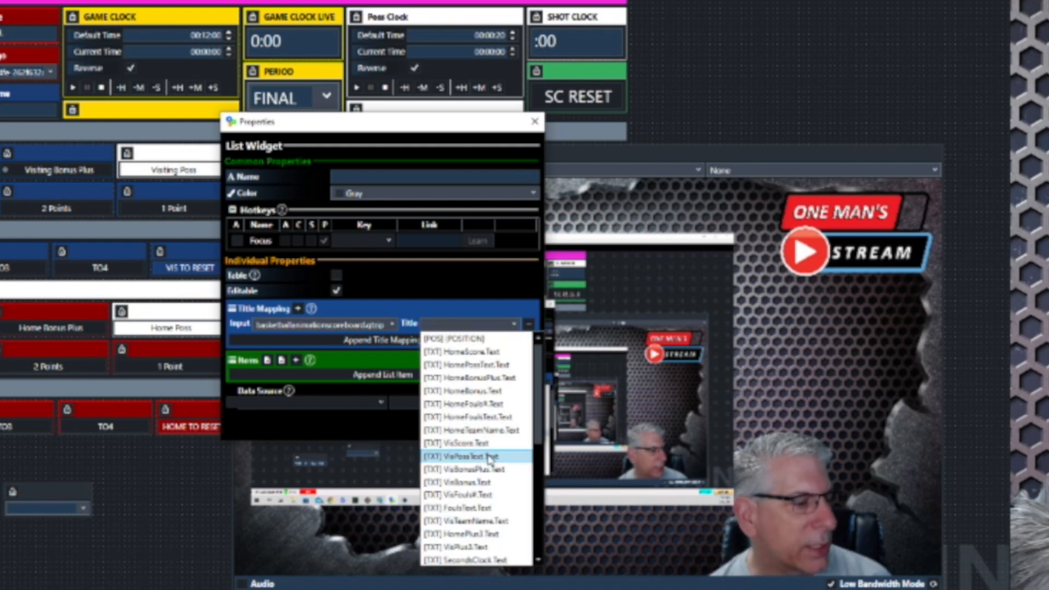
scroll(491, 547, "down", 3)
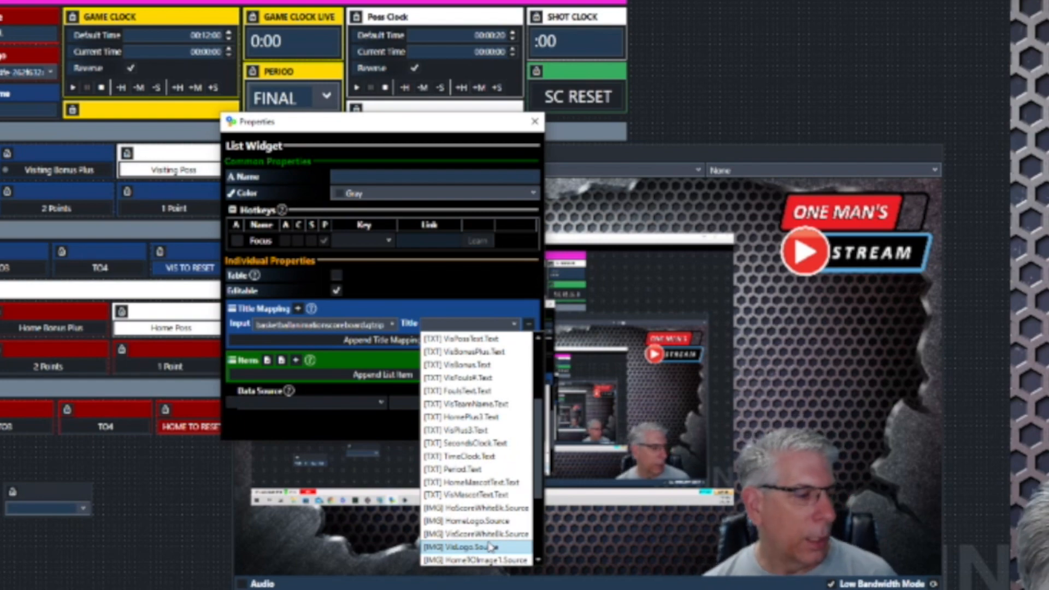
left_click(489, 548)
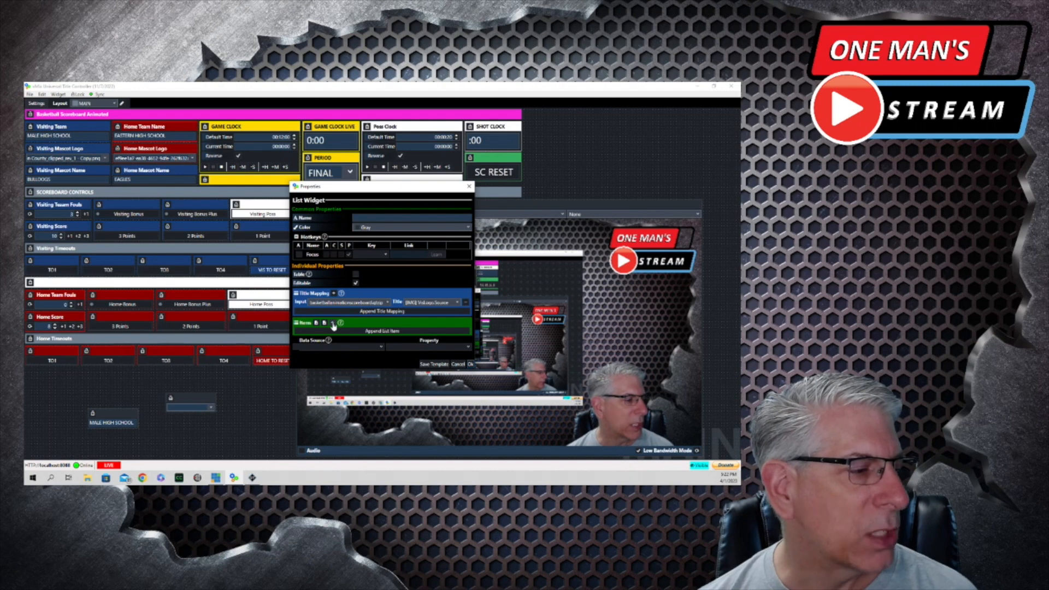
Load the new List widget's items from the Football Logos 2022-23 text file in the desktop's vMix folder and accept the properties
left_click(333, 324)
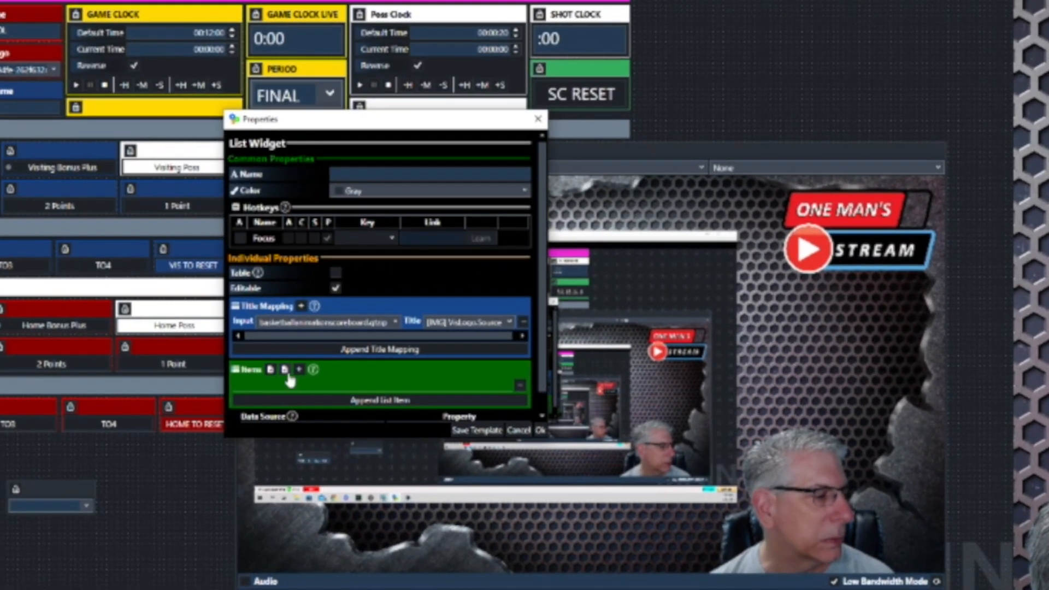
left_click(325, 330)
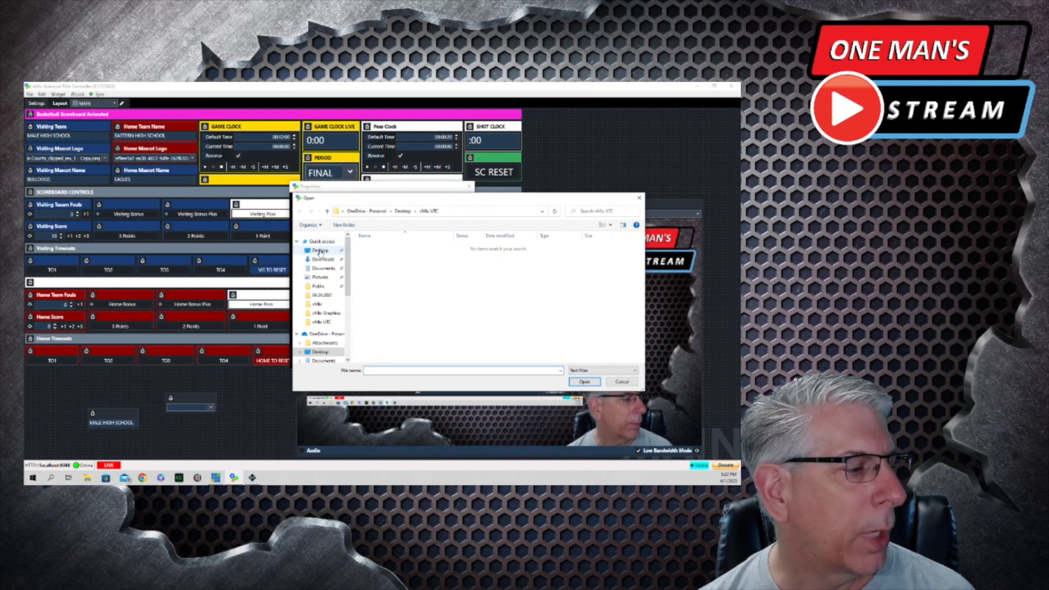
left_click(321, 251)
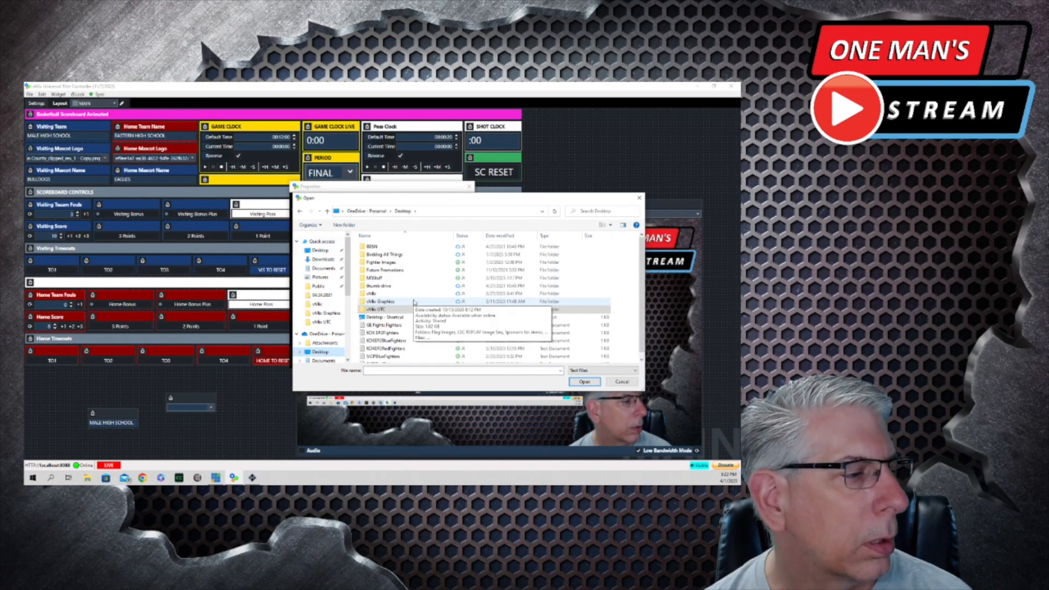
double_click(407, 294)
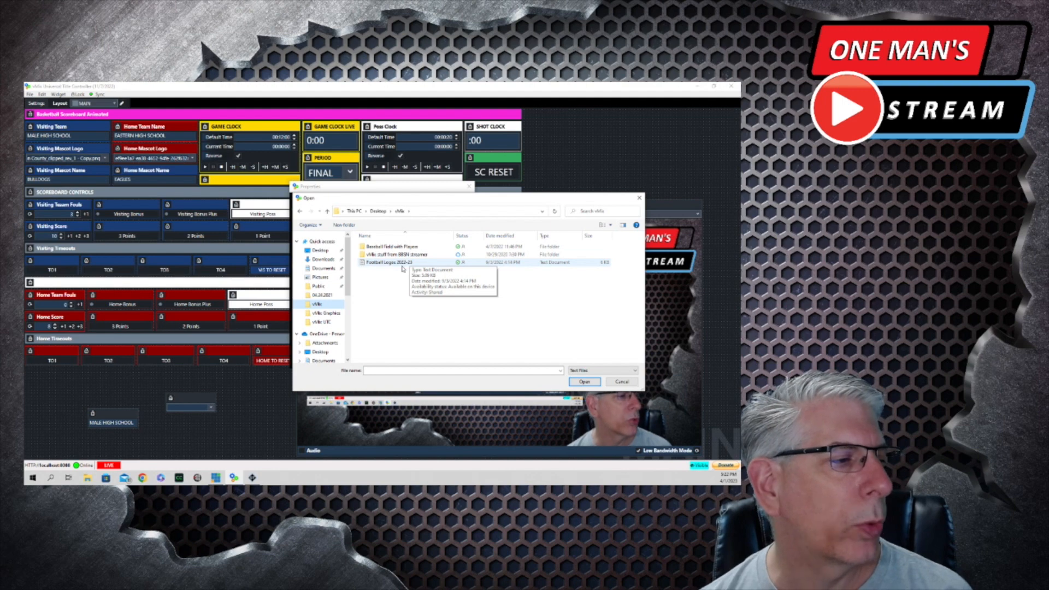
left_click(447, 267)
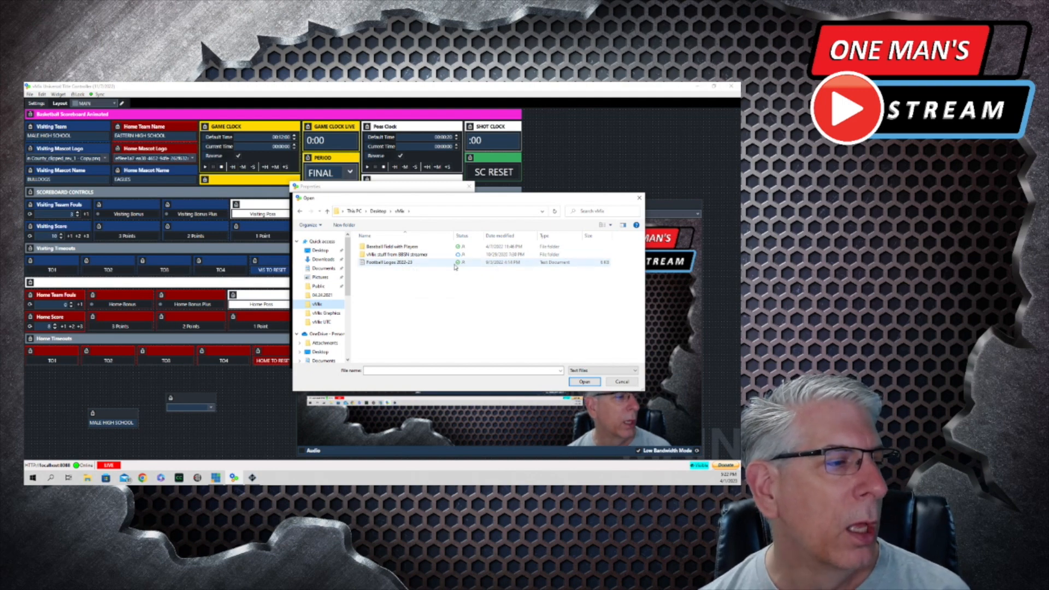
left_click(595, 383)
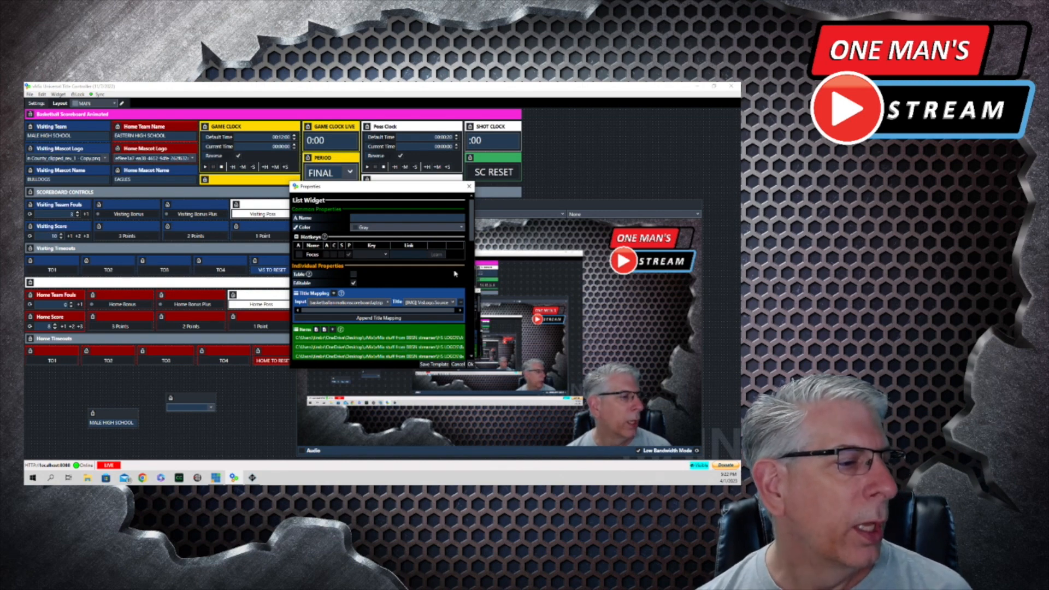
left_click(470, 365)
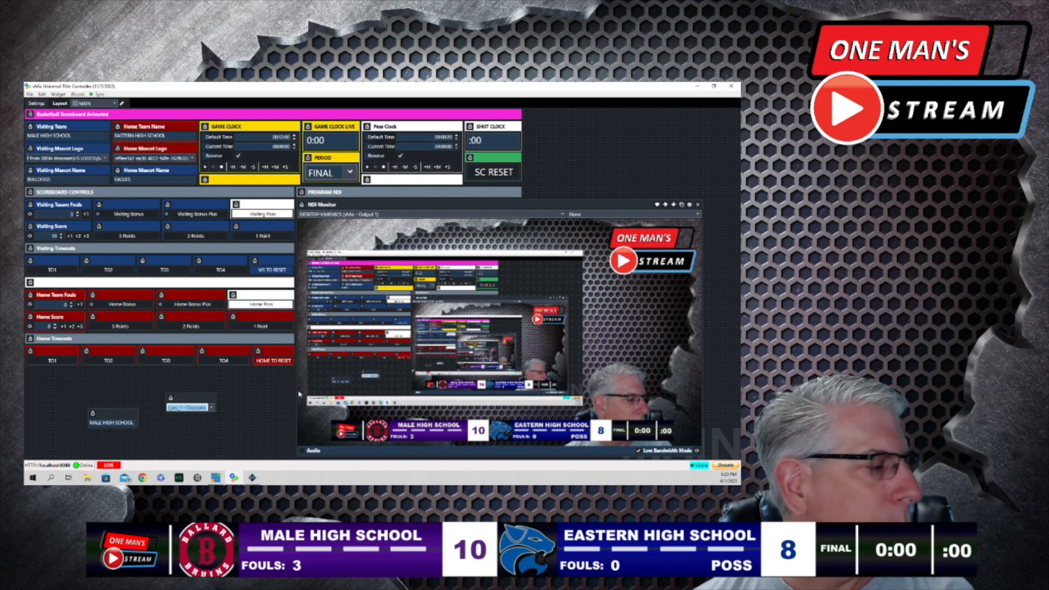
Choose the colonial soldier logo image for the visiting team in the Visiting Mascot Logo list
left_click(106, 158)
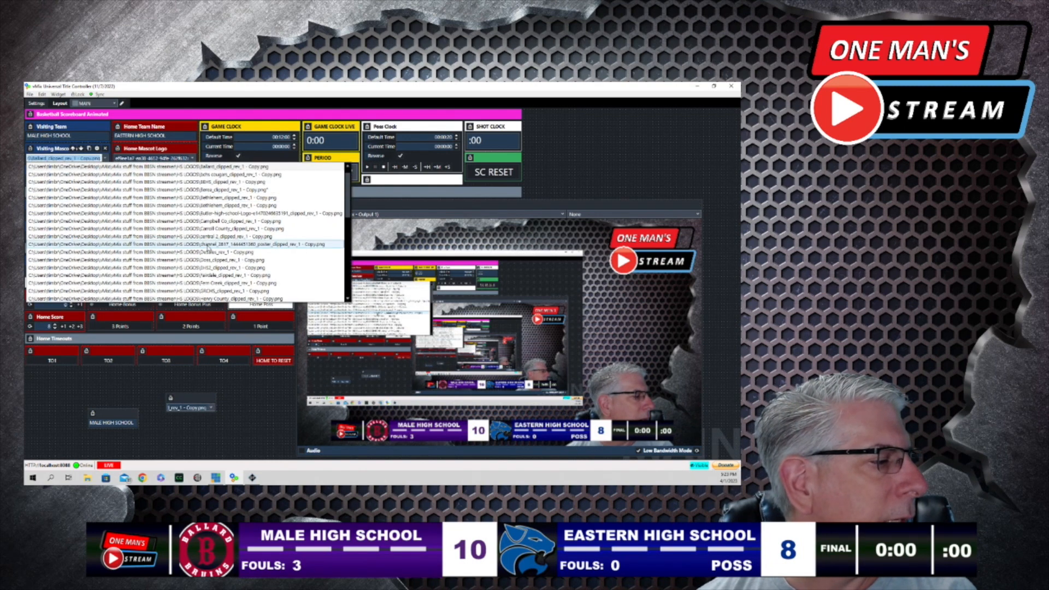
left_click(262, 299)
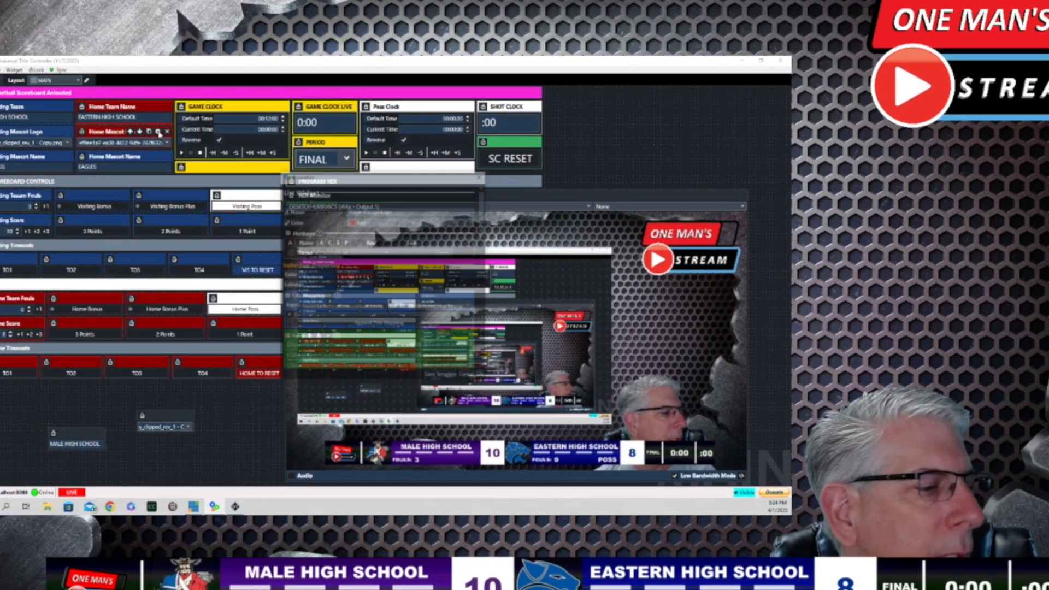
Examine the title mapping and image items in the Home Mascot Logo widget's properties, and close them
left_click(185, 149)
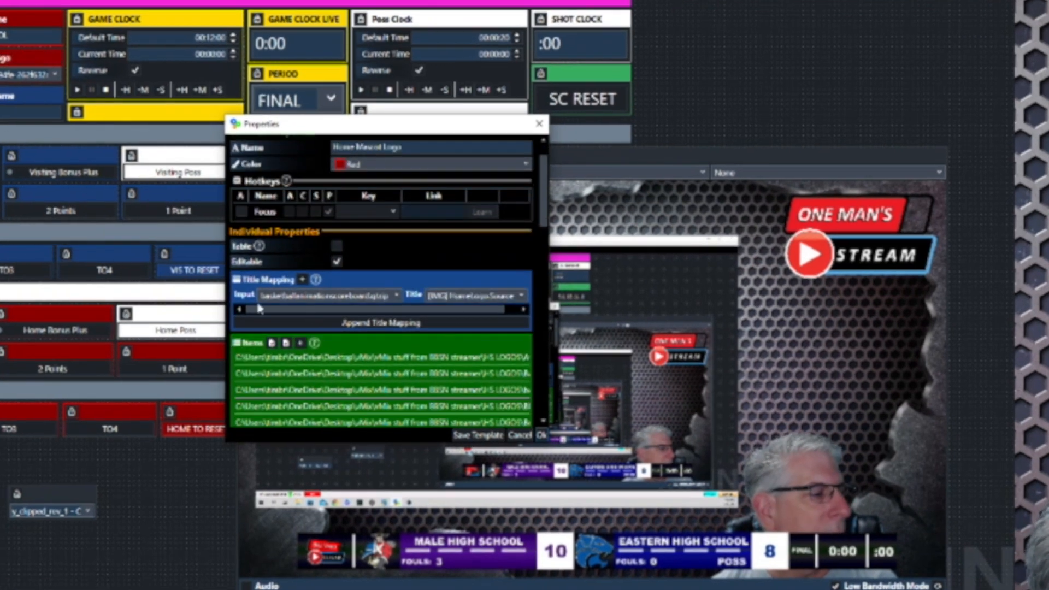
left_click(474, 297)
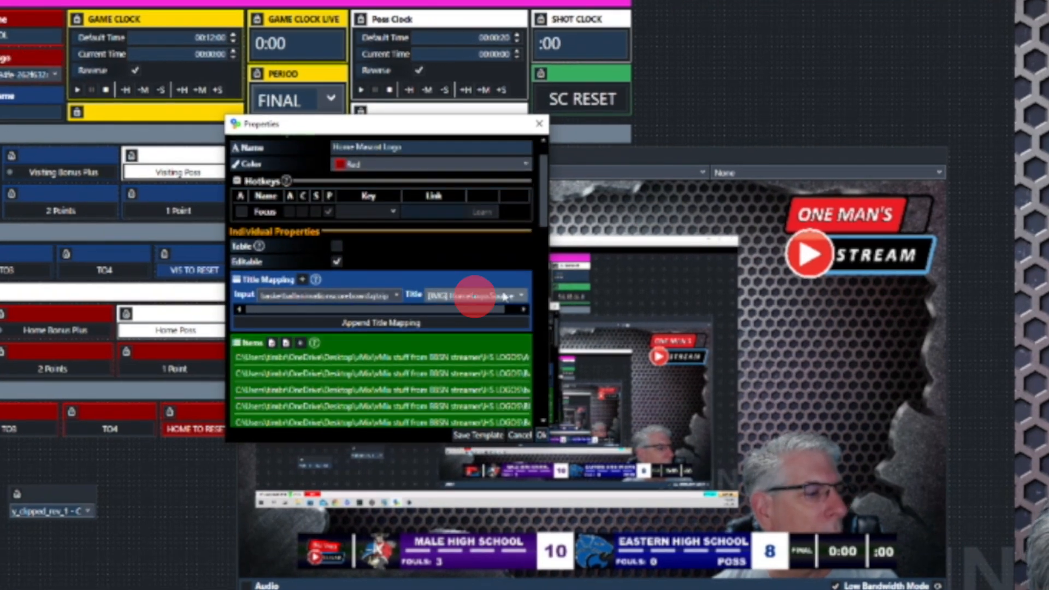
left_click(543, 436)
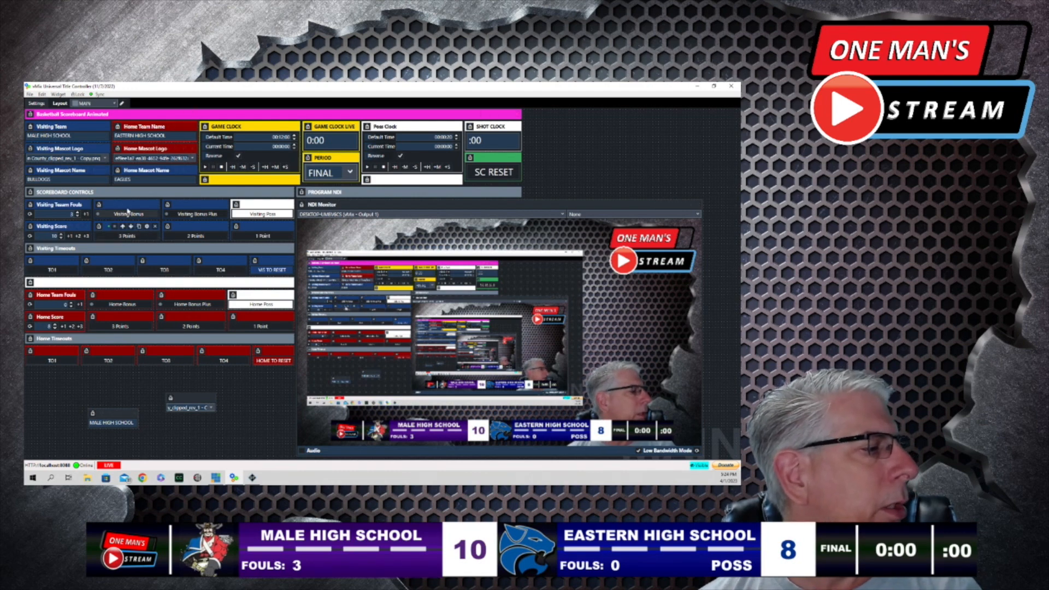
Add 2 points to the visiting score, and examine the title mapping in the Visiting Mascot Name widget's properties
left_click(205, 239)
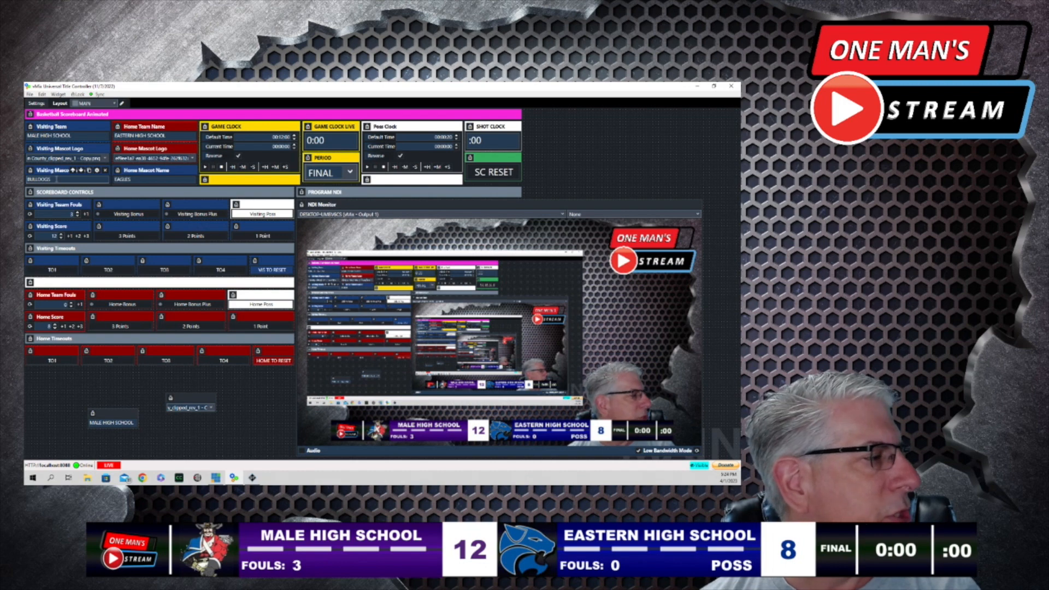
left_click(97, 172)
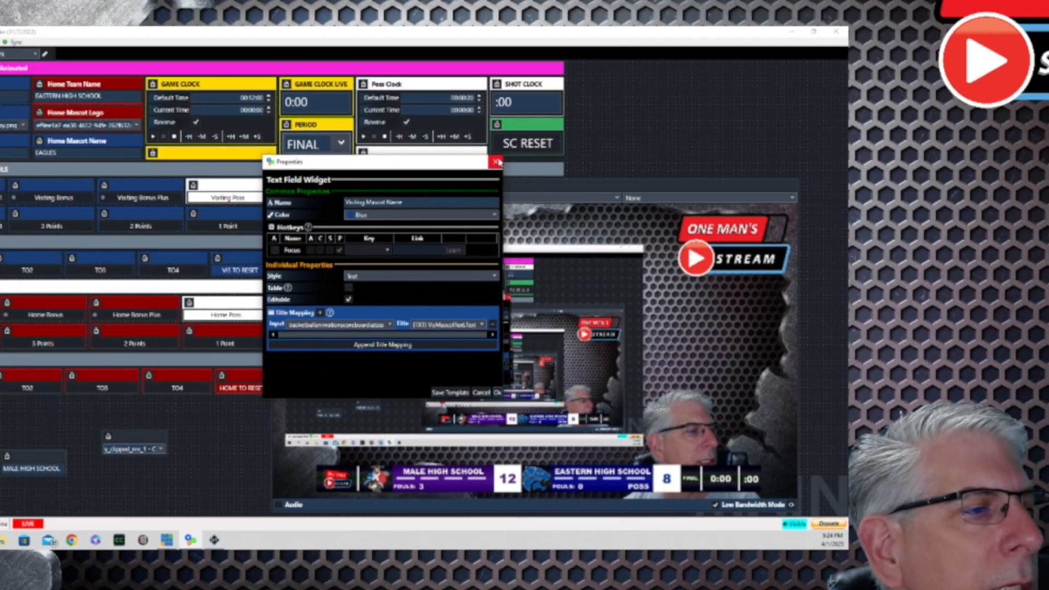
left_click(497, 162)
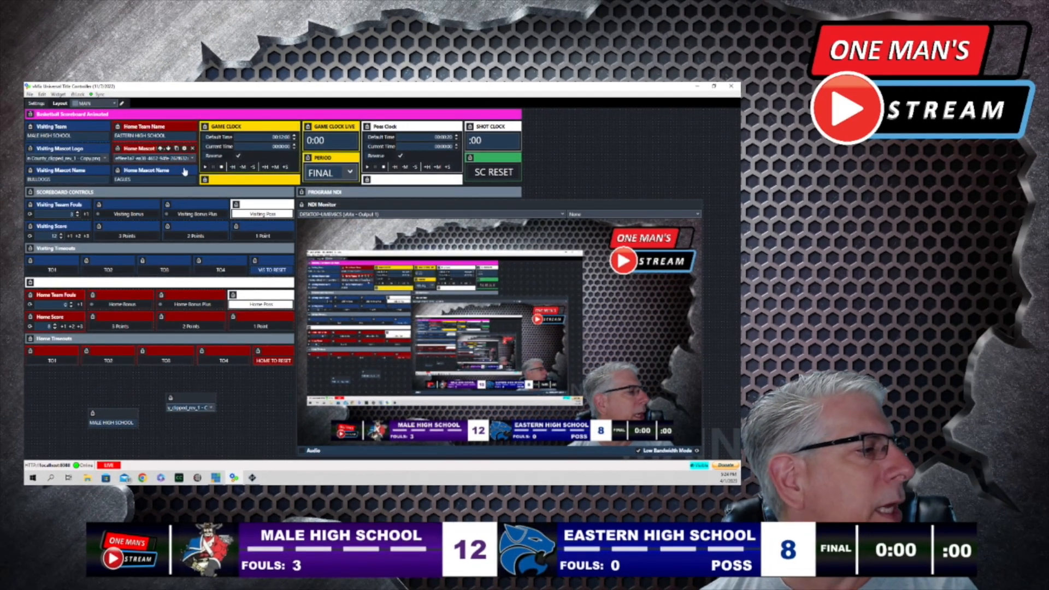
Try to change the Home Mascot Name widget's color to Red in its properties
mouse_move(185, 172)
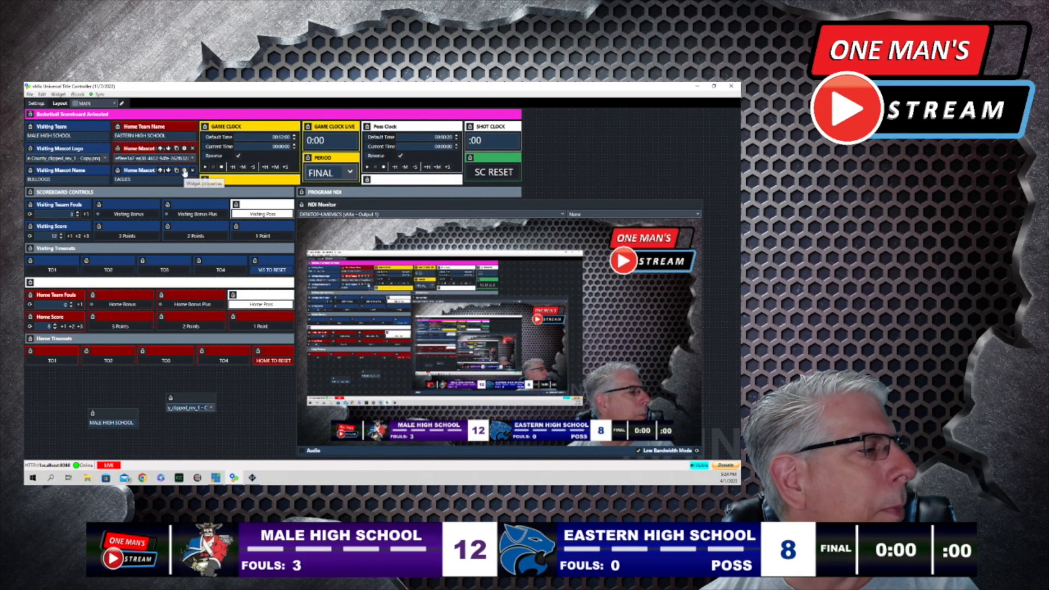
left_click(184, 172)
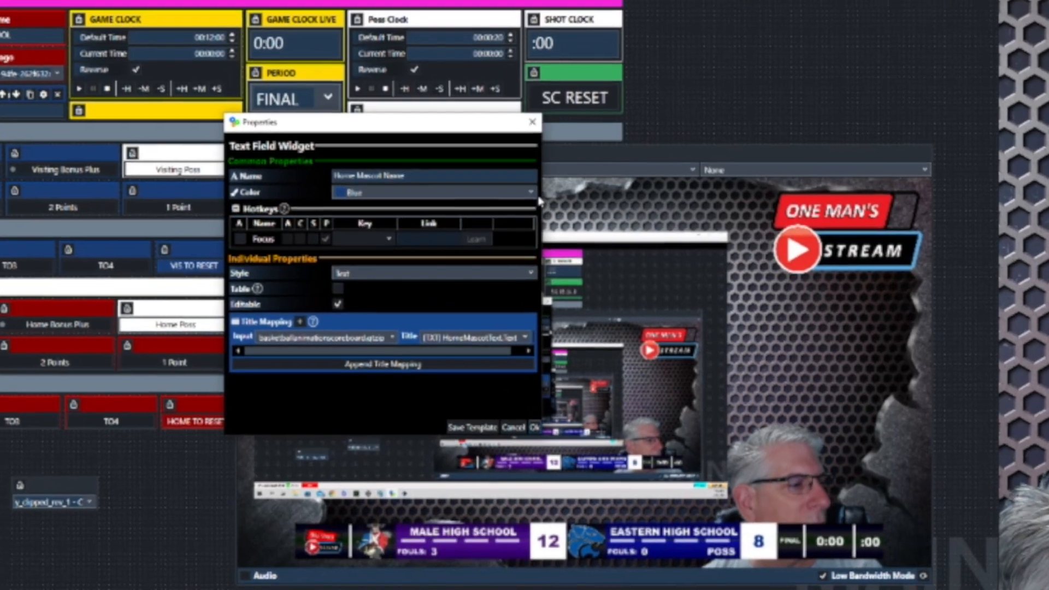
left_click(532, 193)
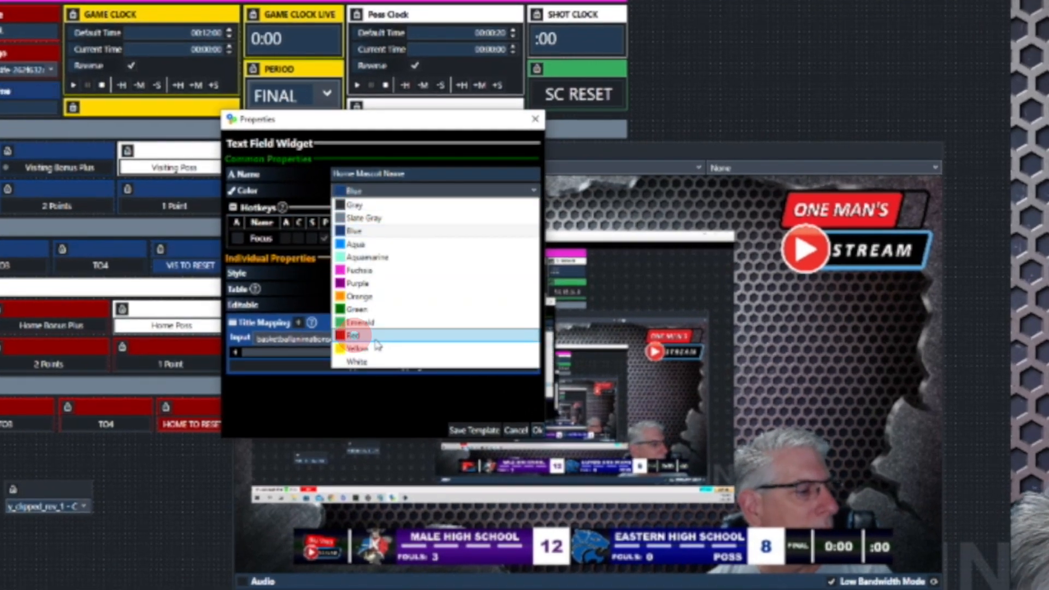
left_click(361, 336)
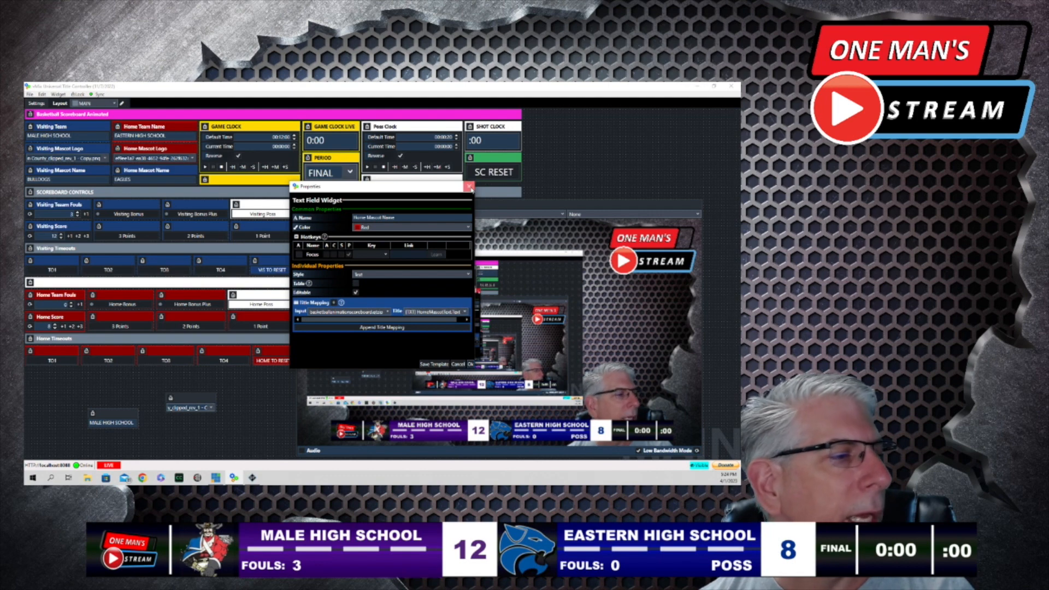
left_click(470, 187)
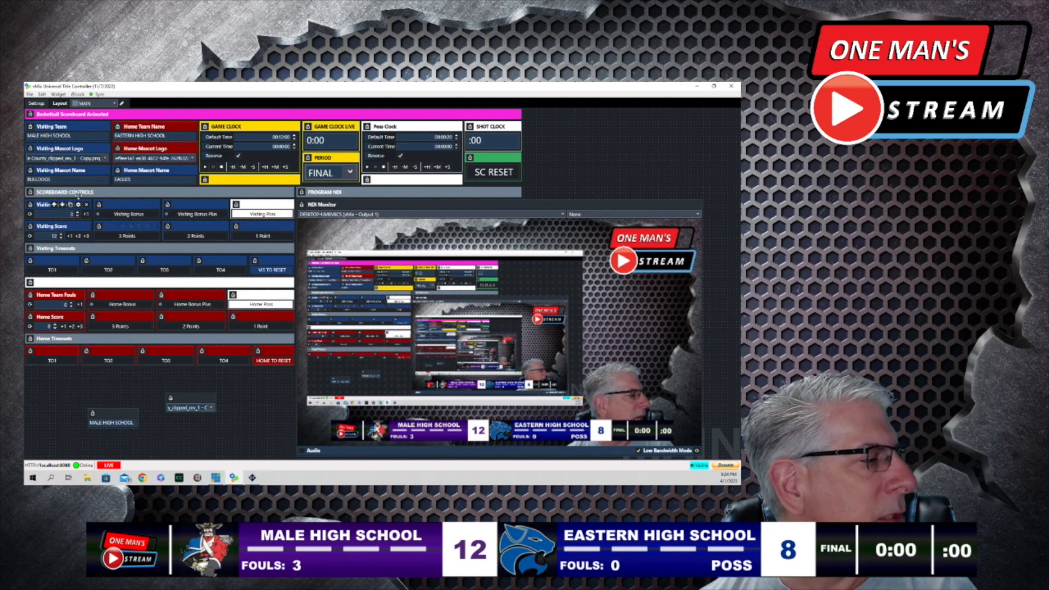
Review the Visiting Team Fouls widget's properties, and delete the unnamed sample text and logo list widgets below the home timeouts
left_click(78, 204)
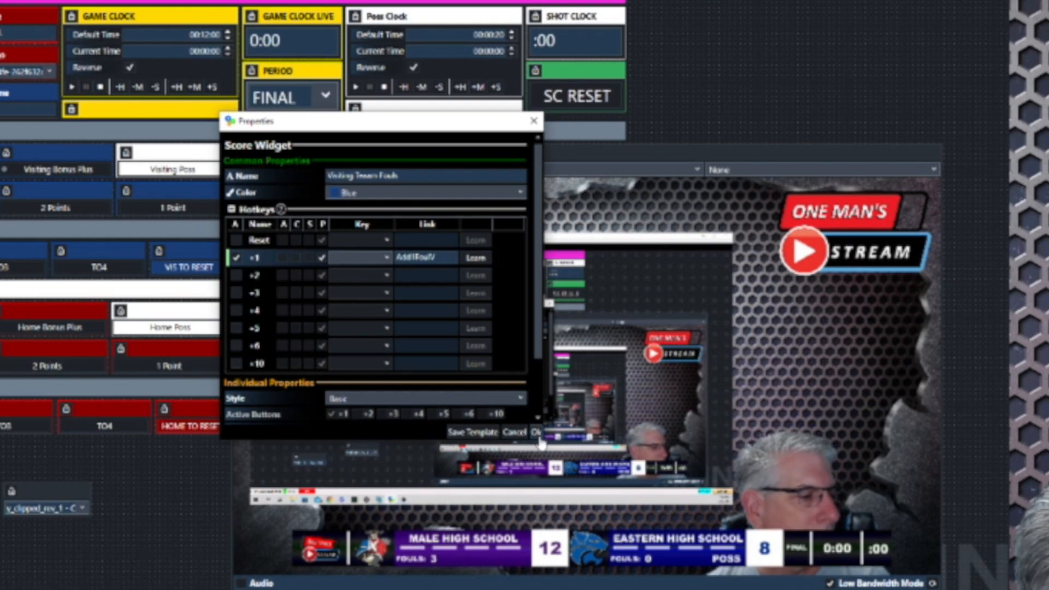
left_click(537, 432)
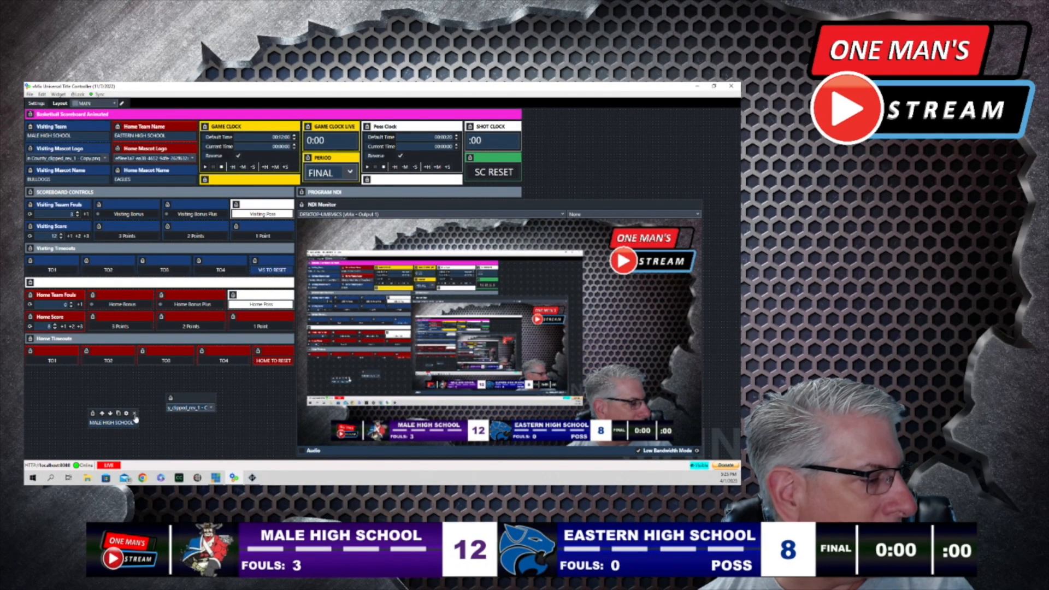
left_click(134, 415)
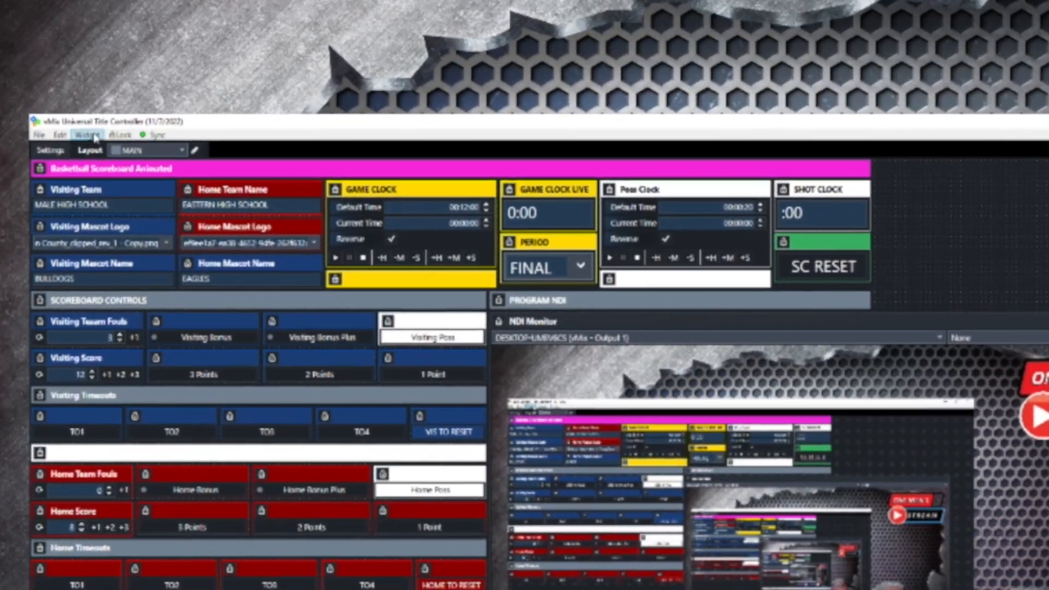
Add a Score widget below the home timeouts with its style set to Basketball, and try its +1 control
left_click(61, 94)
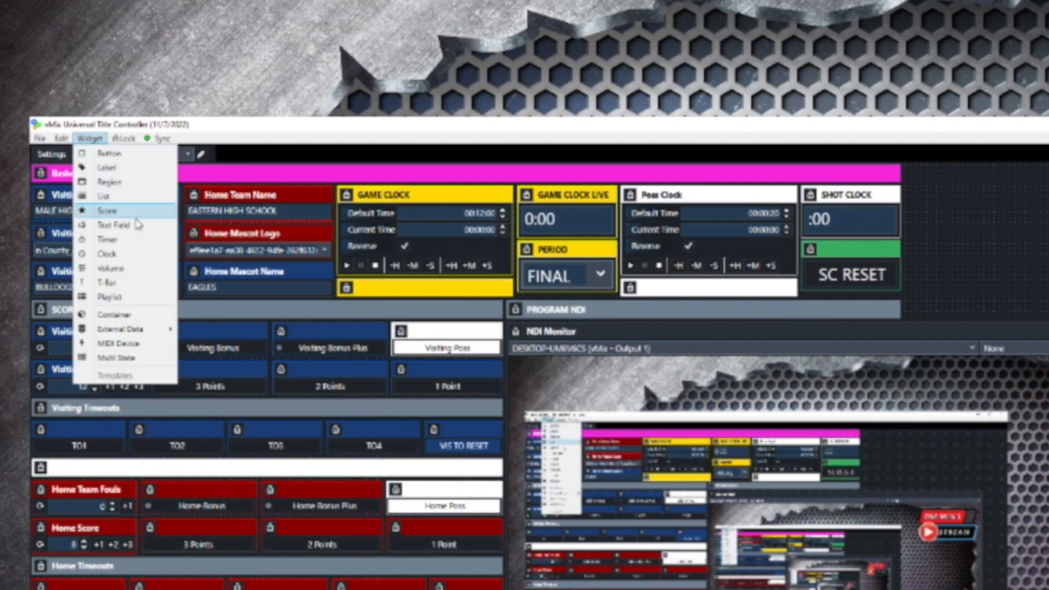
left_click(109, 211)
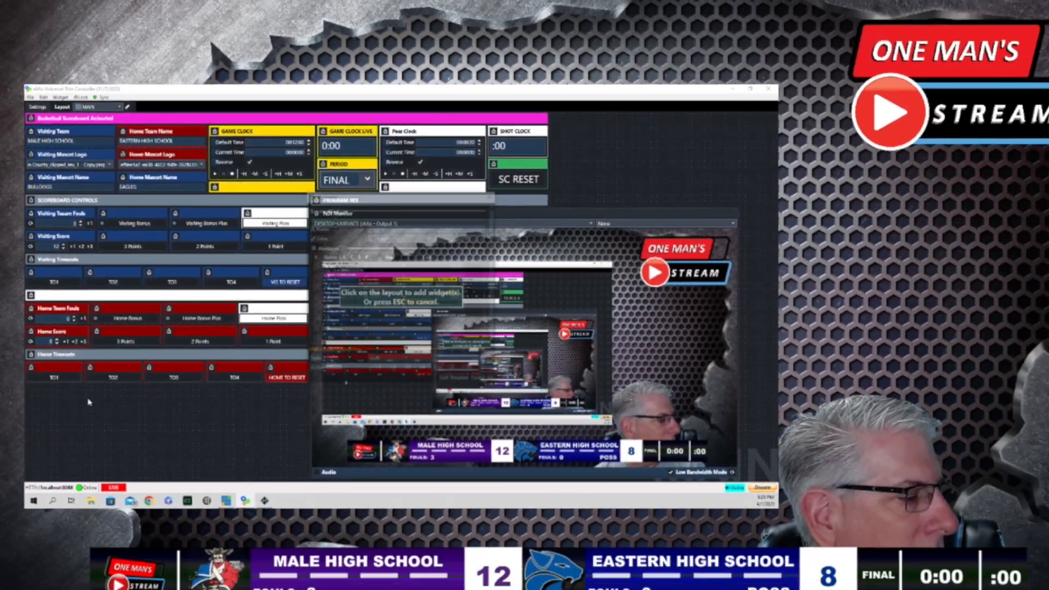
left_click(113, 532)
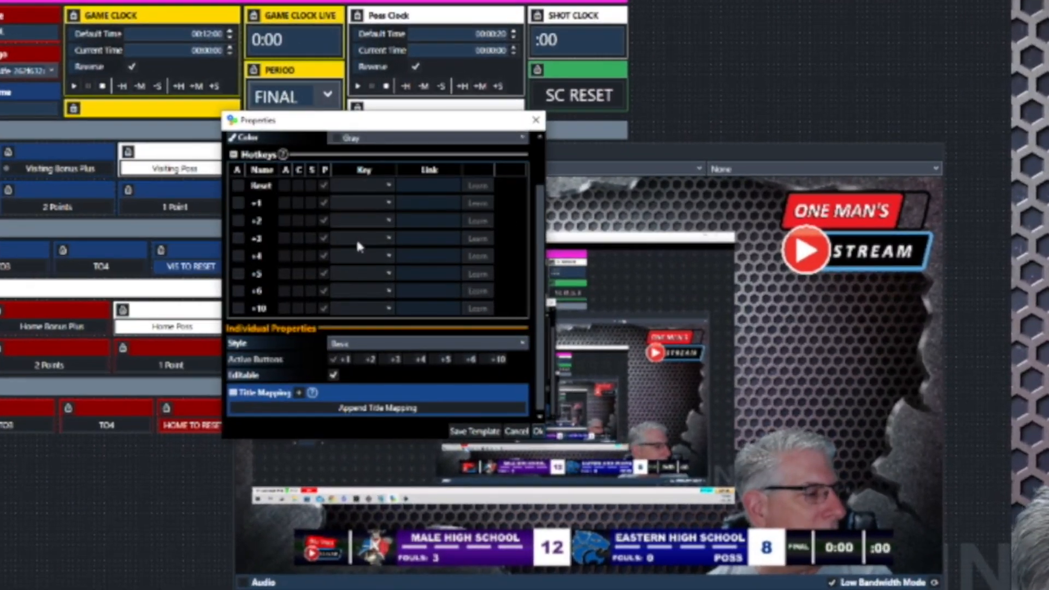
left_click(339, 345)
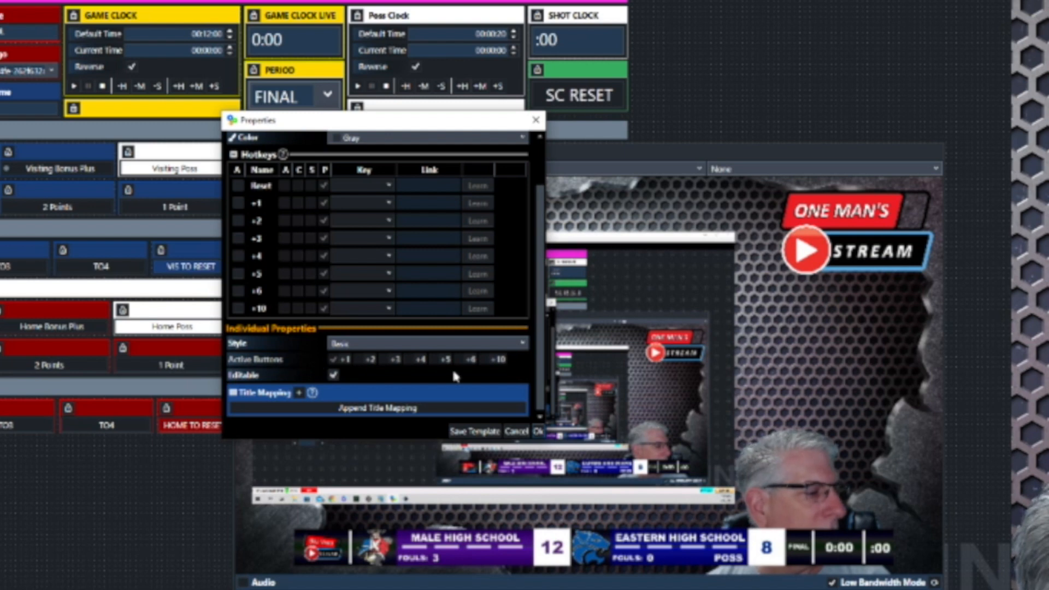
left_click(526, 349)
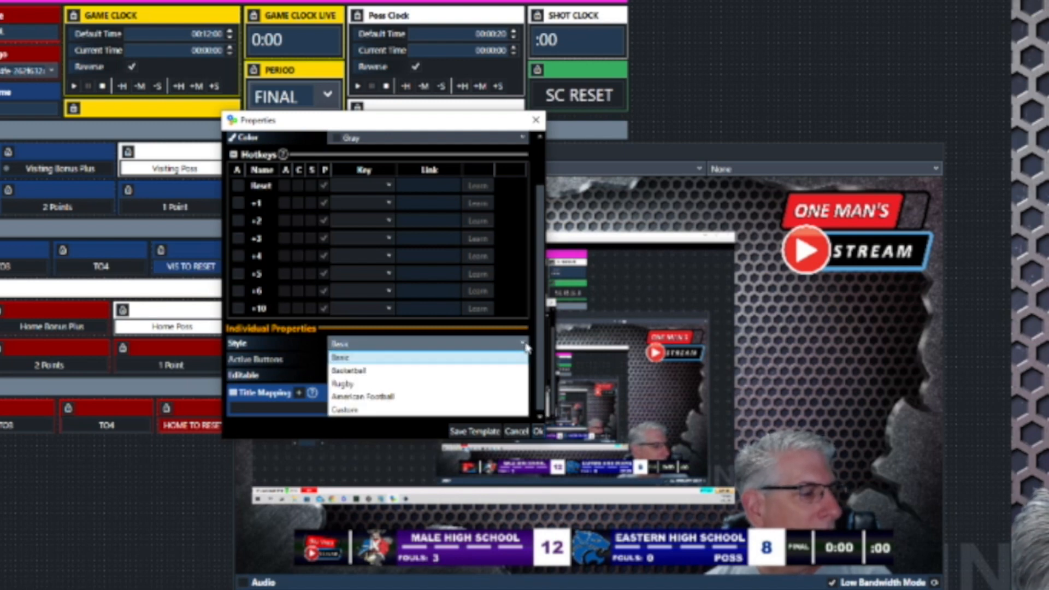
left_click(362, 375)
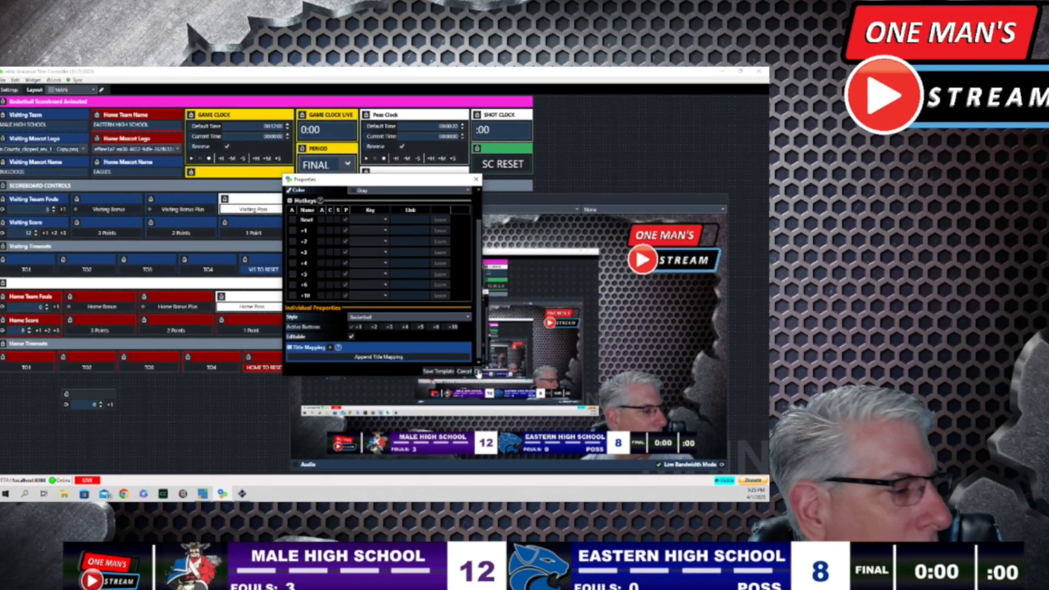
left_click(539, 431)
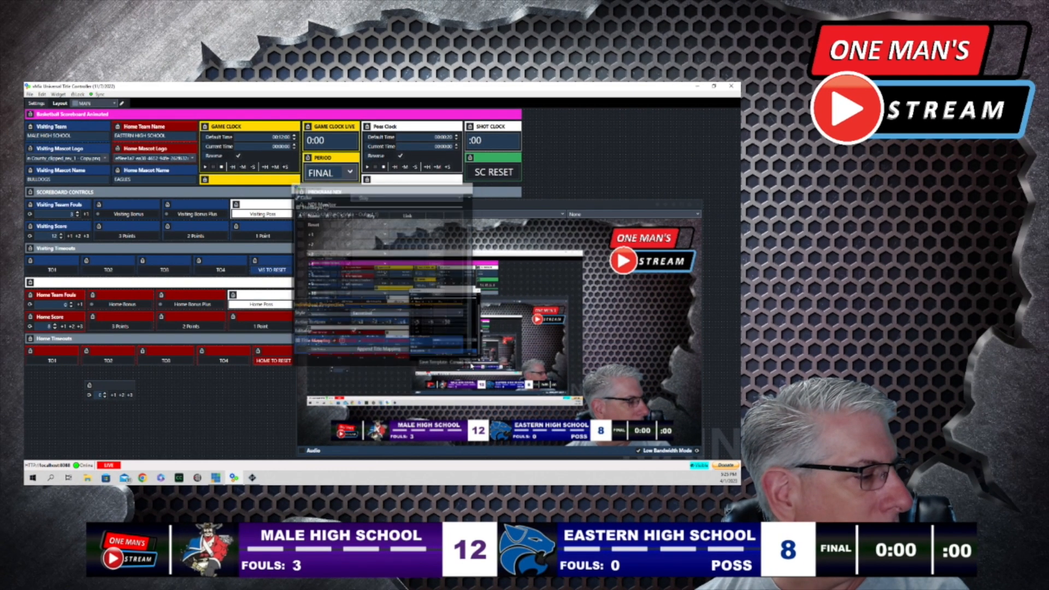
left_click(115, 396)
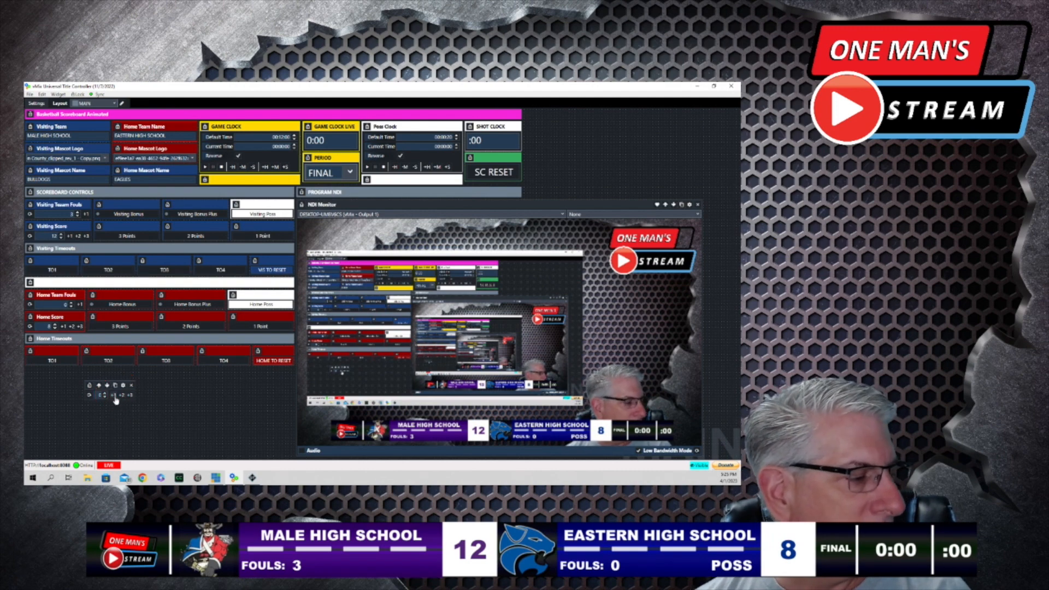
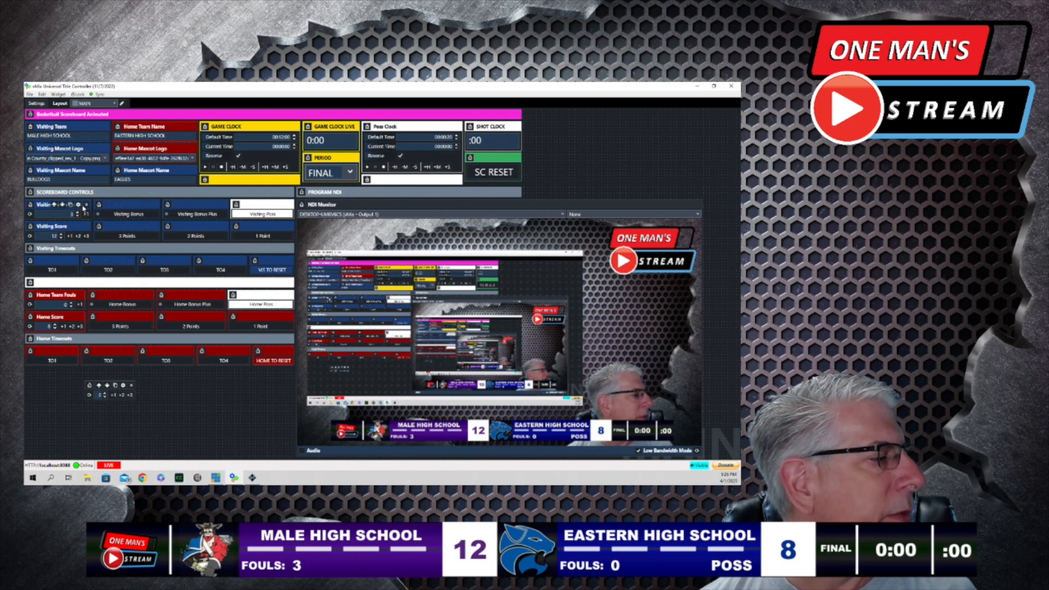
Examine the Visiting Team Fouls widget's hotkeys and title mapping, and raise the visiting fouls to 5
left_click(80, 205)
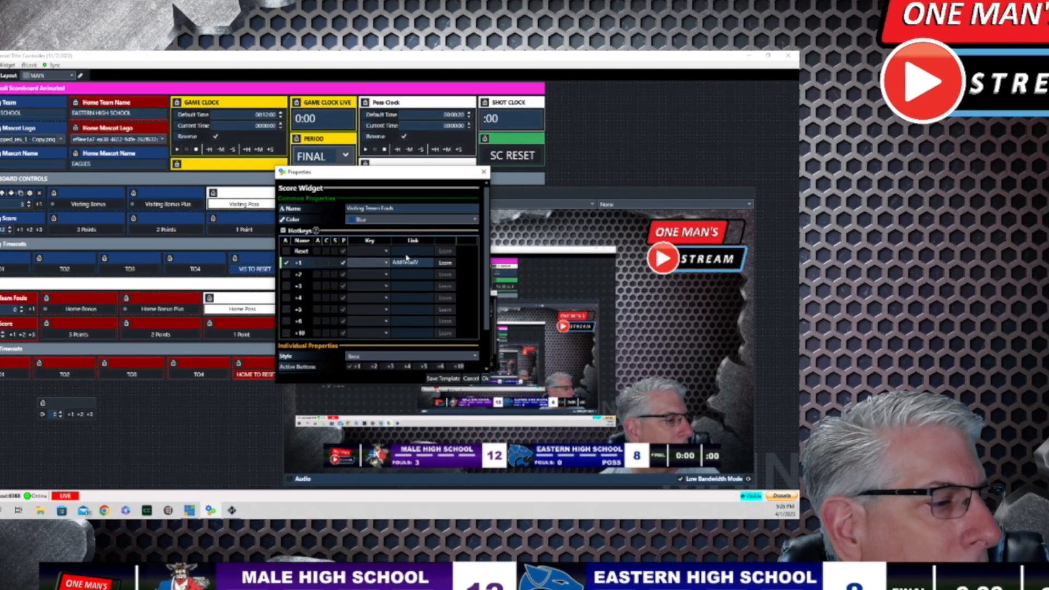
scroll(394, 290, "down", 2)
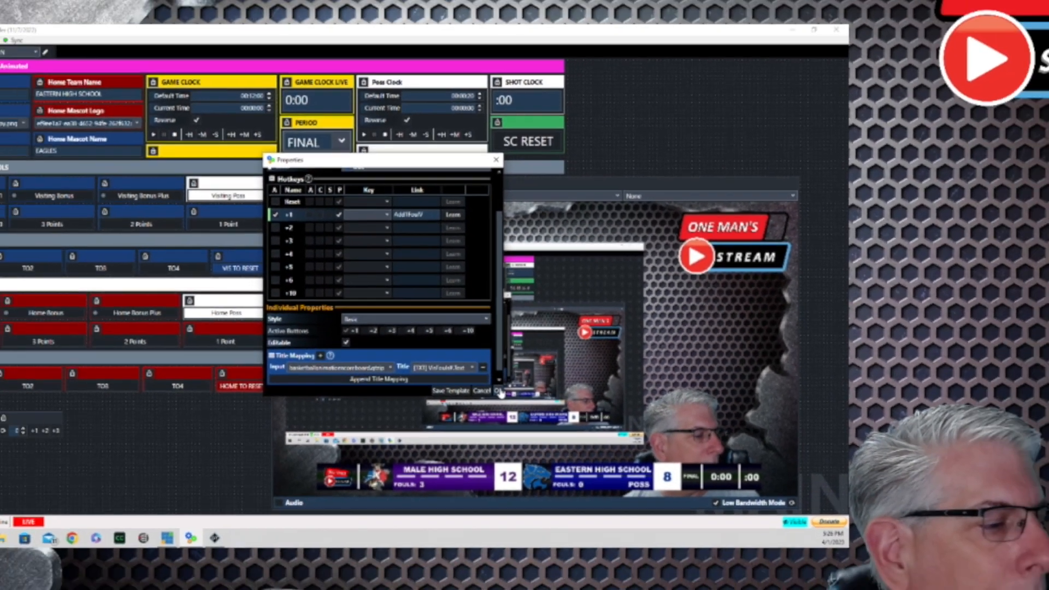
left_click(538, 428)
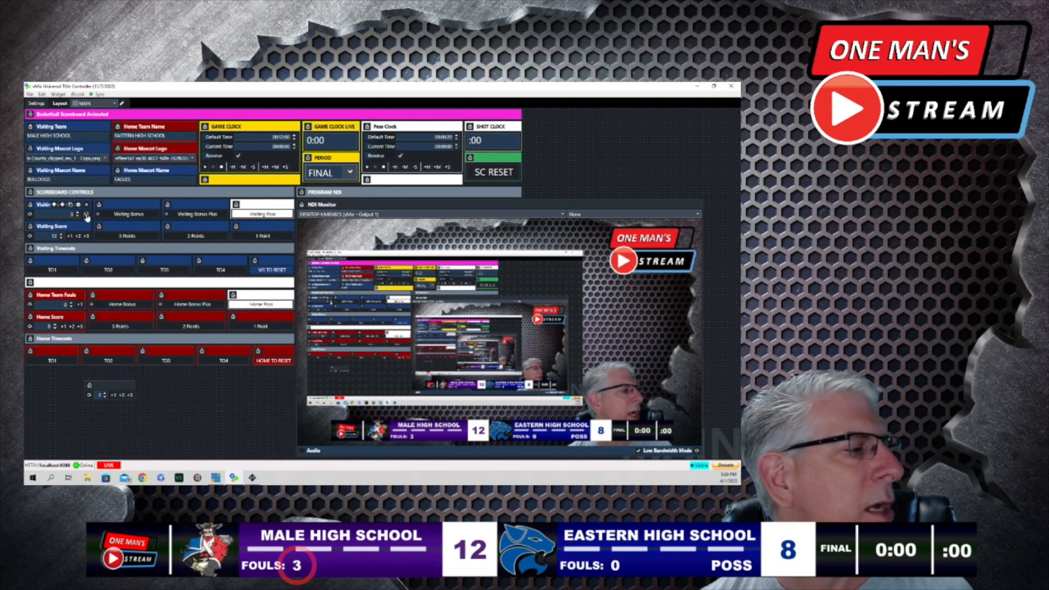
left_click(86, 215)
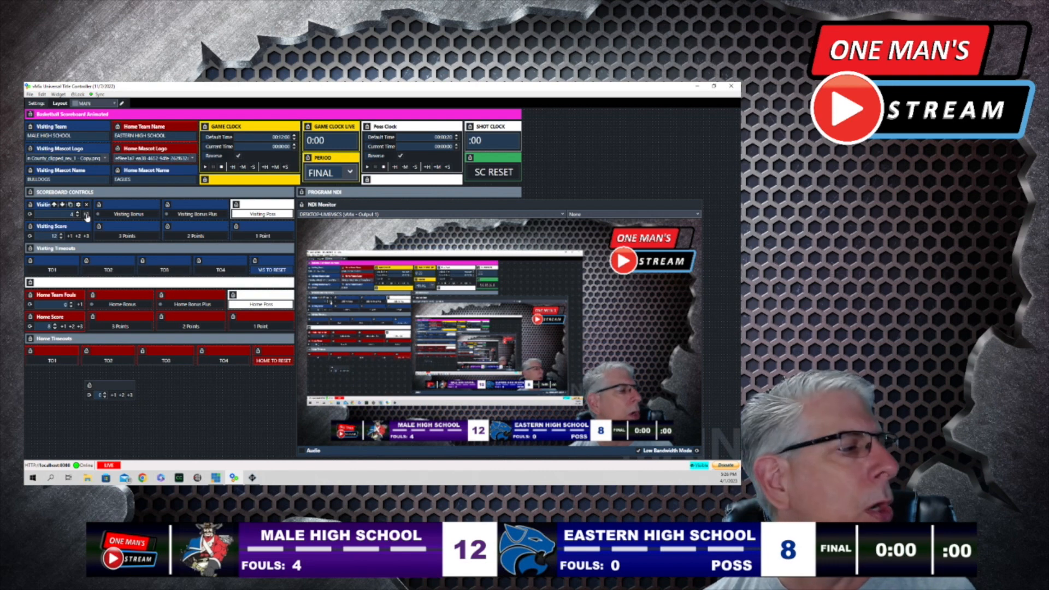
left_click(86, 214)
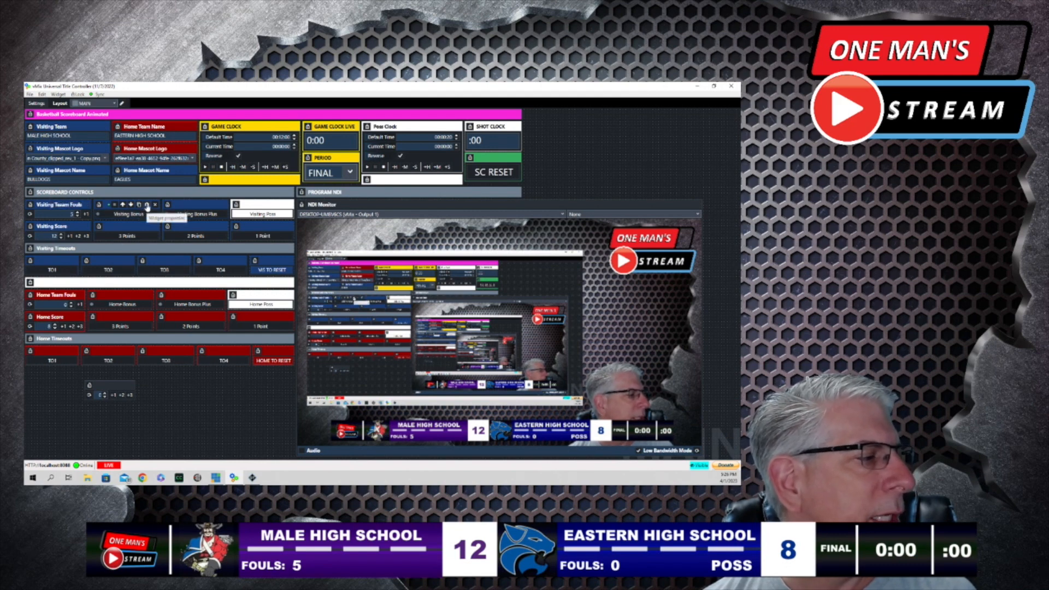
Examine the widget type and the script's command, input, index and type in the Visiting Bonus button's properties
left_click(147, 205)
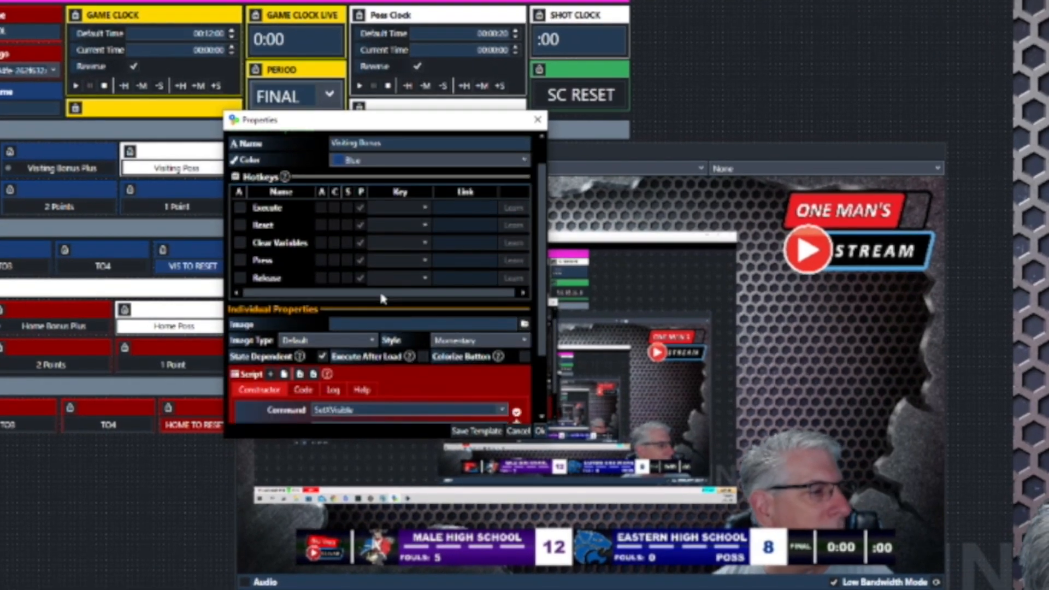
scroll(383, 298, "down", 2)
scroll(382, 296, "down", 1)
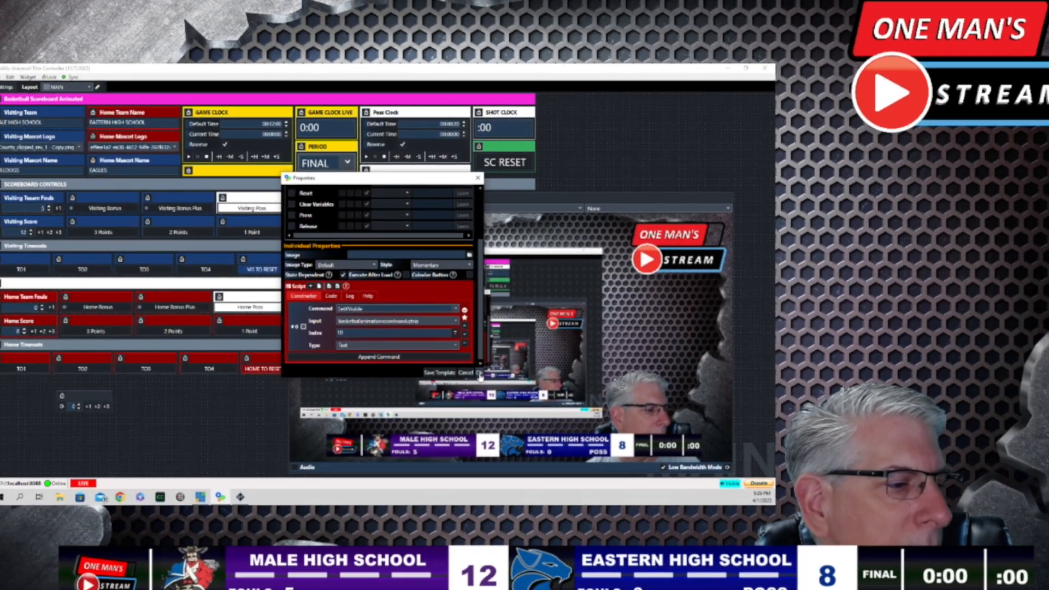
left_click(541, 432)
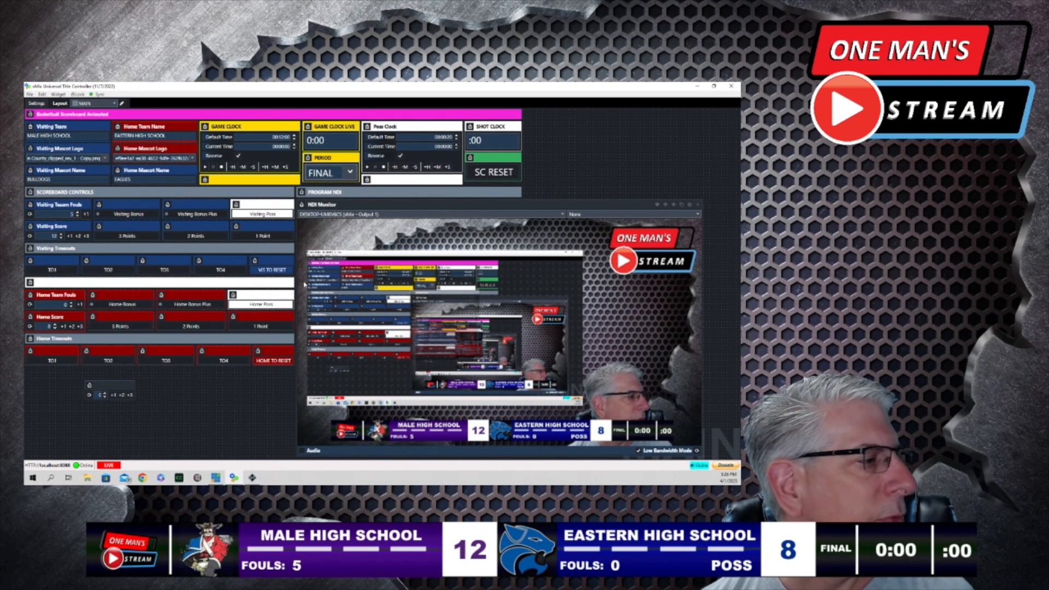
left_click(147, 205)
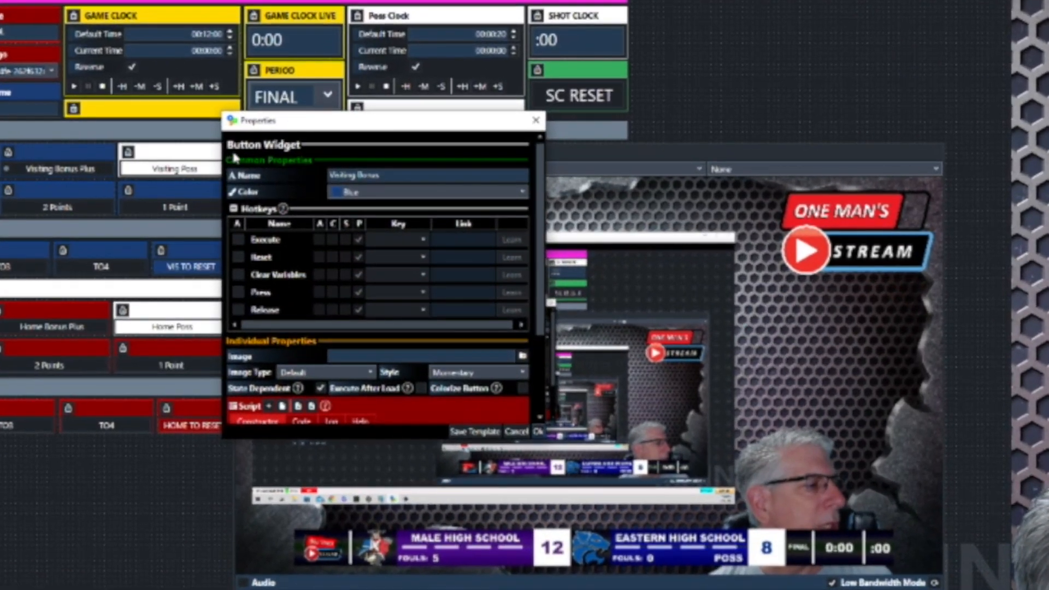
left_click(539, 433)
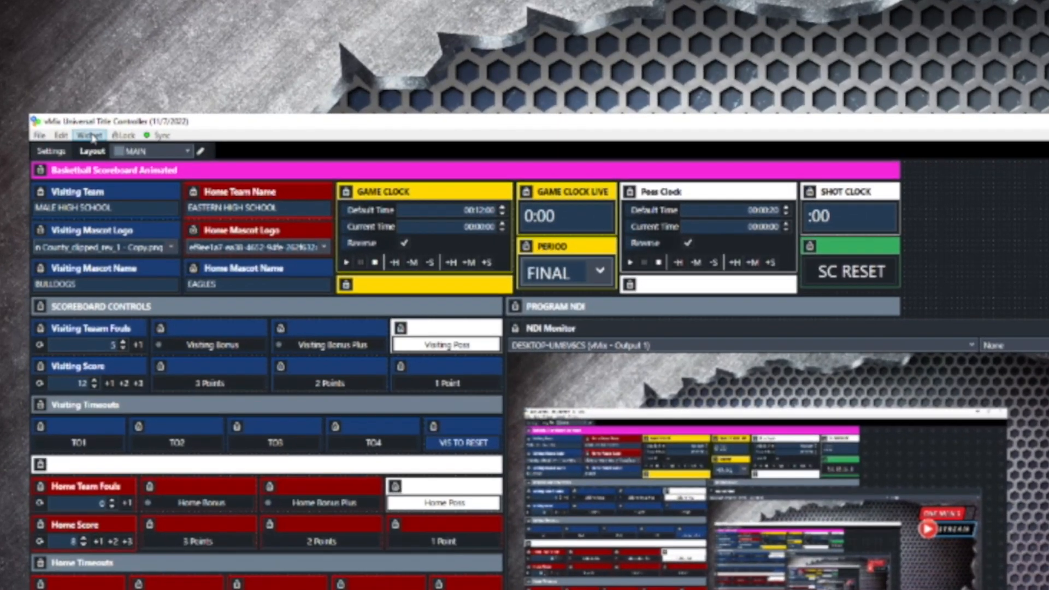
Add a Button widget below the home timeouts and add an empty command to its script
left_click(65, 103)
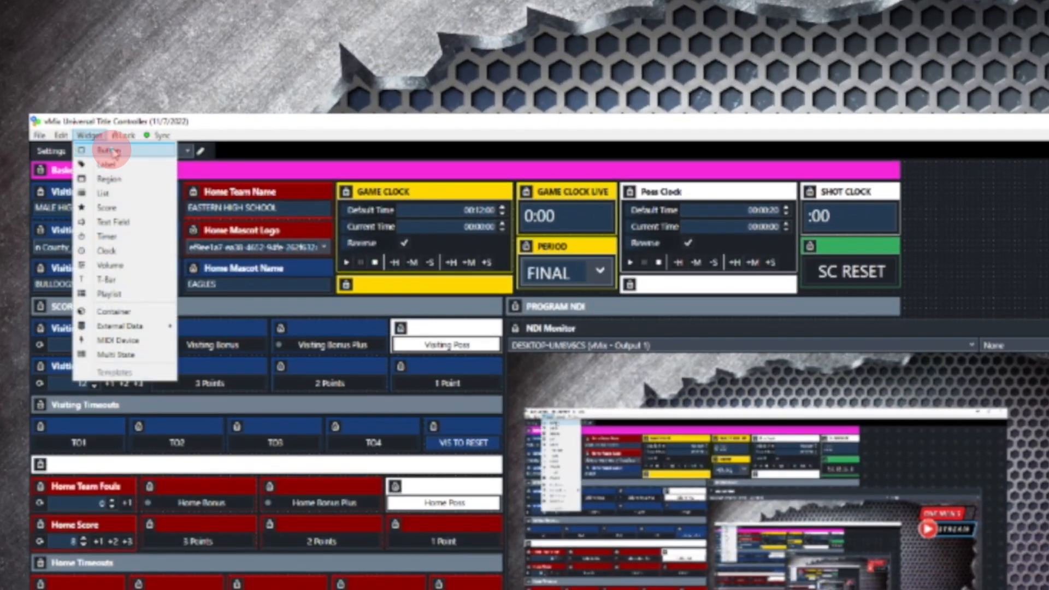
left_click(111, 151)
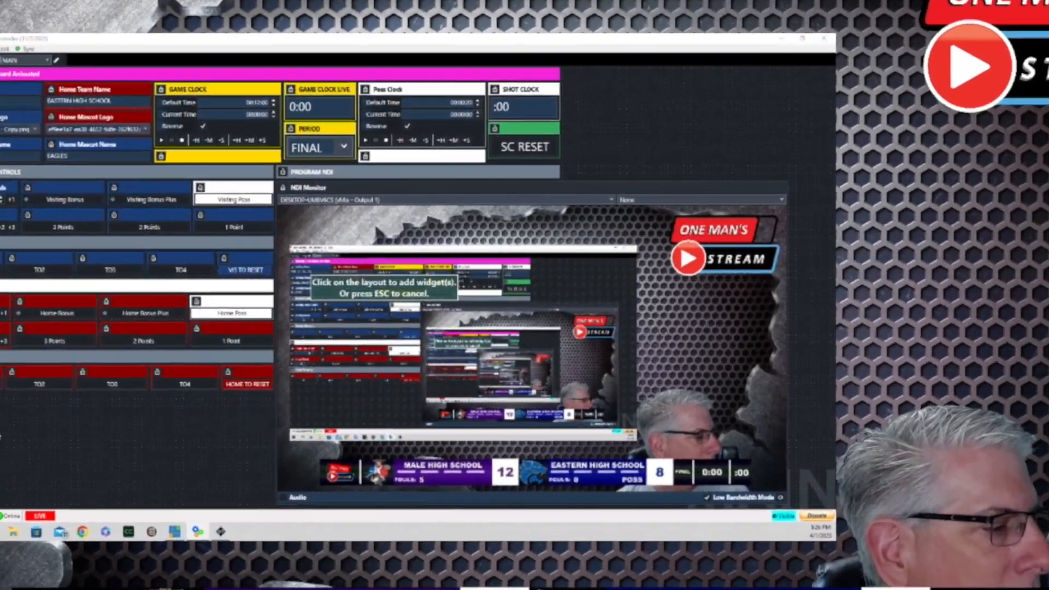
left_click(74, 399)
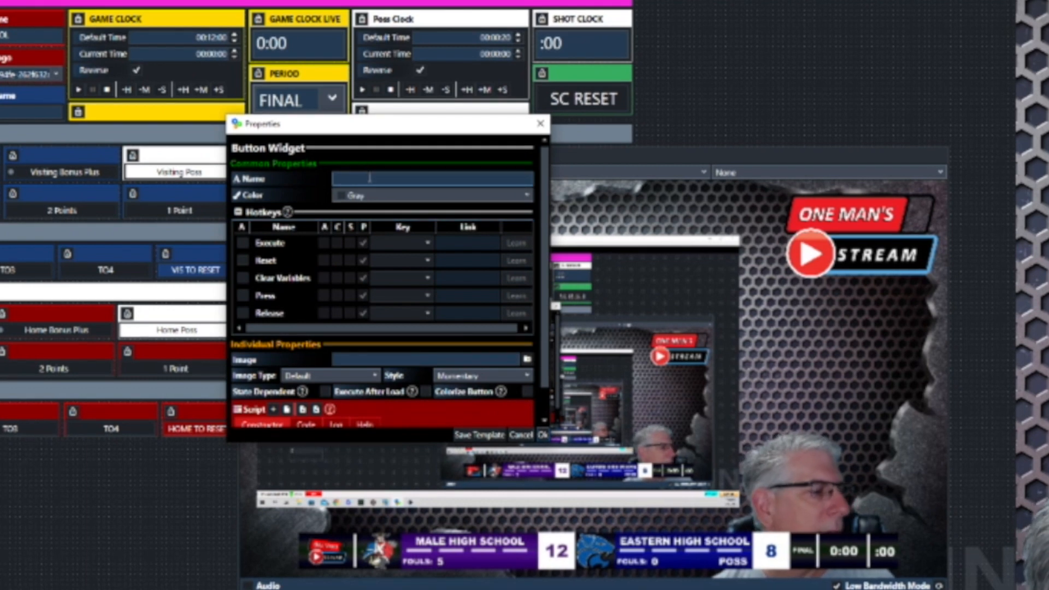
scroll(411, 300, "down", 1)
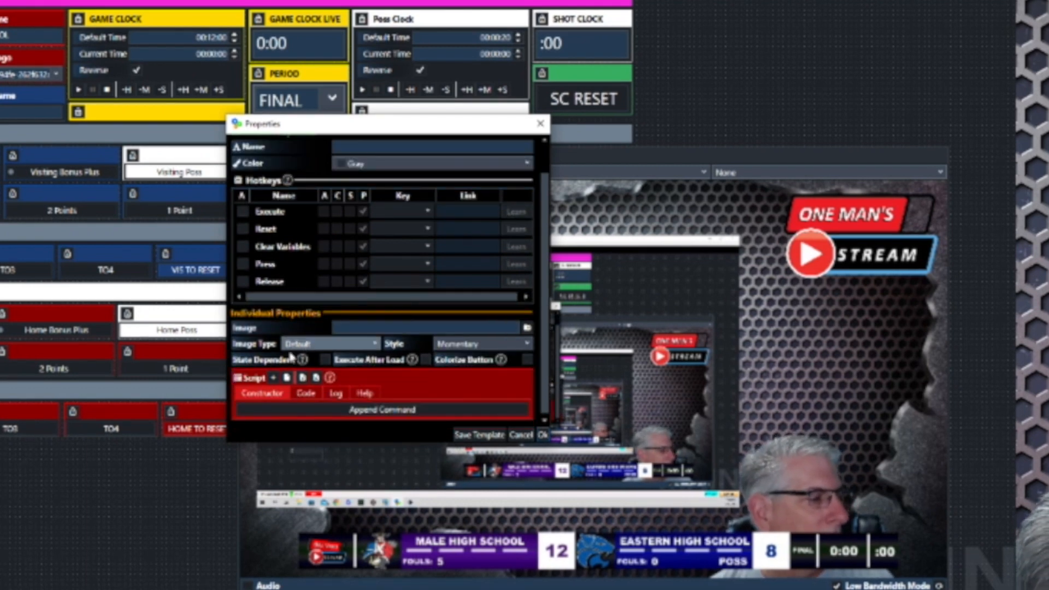
left_click(274, 378)
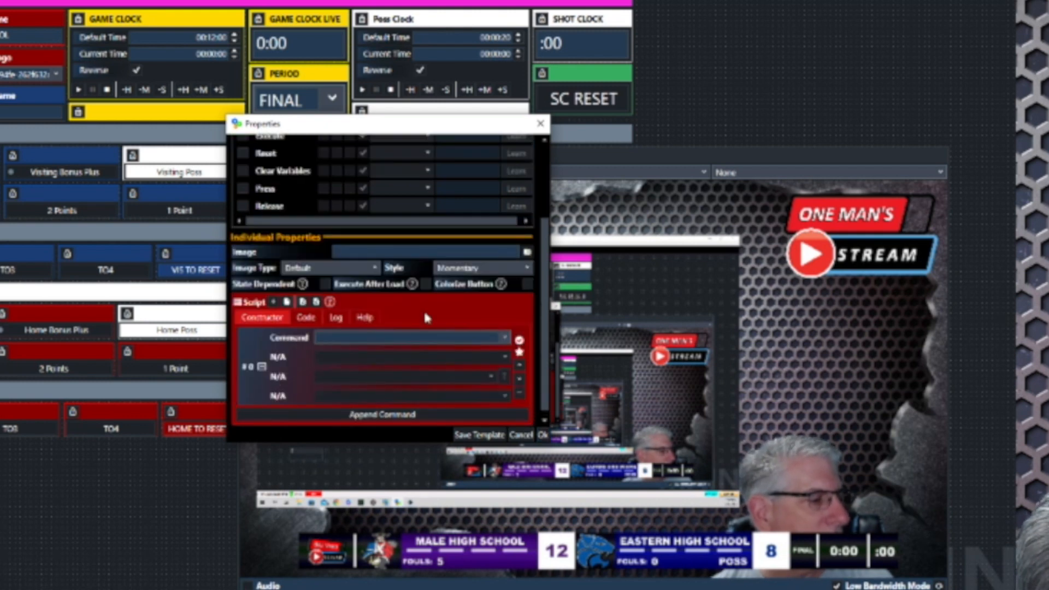
Browse the available script commands and set the new button's command to SetXVisible
left_click(507, 338)
scroll(389, 492, "down", 5)
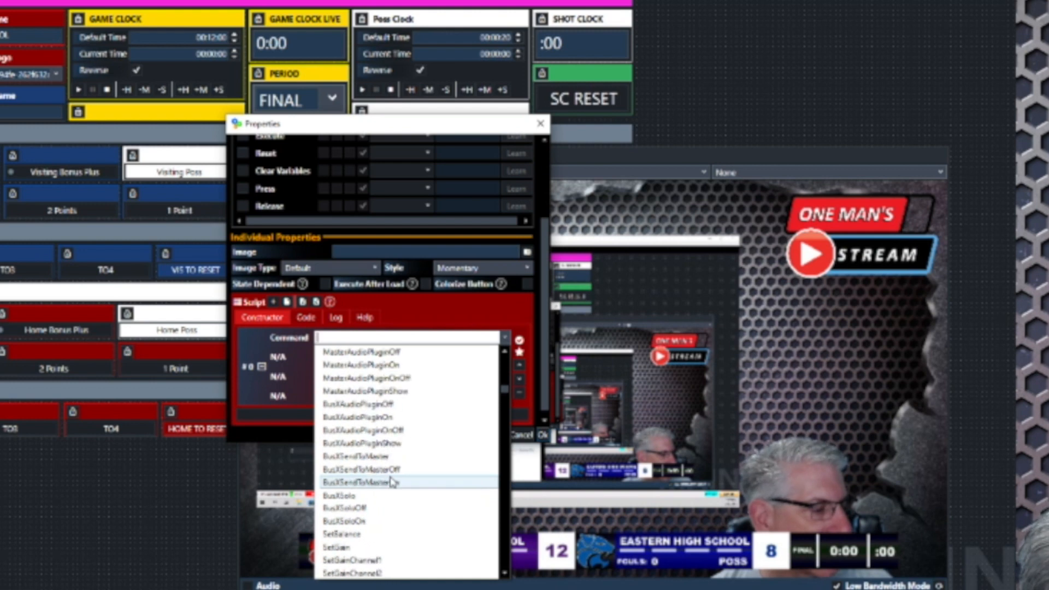
scroll(392, 482, "down", 10)
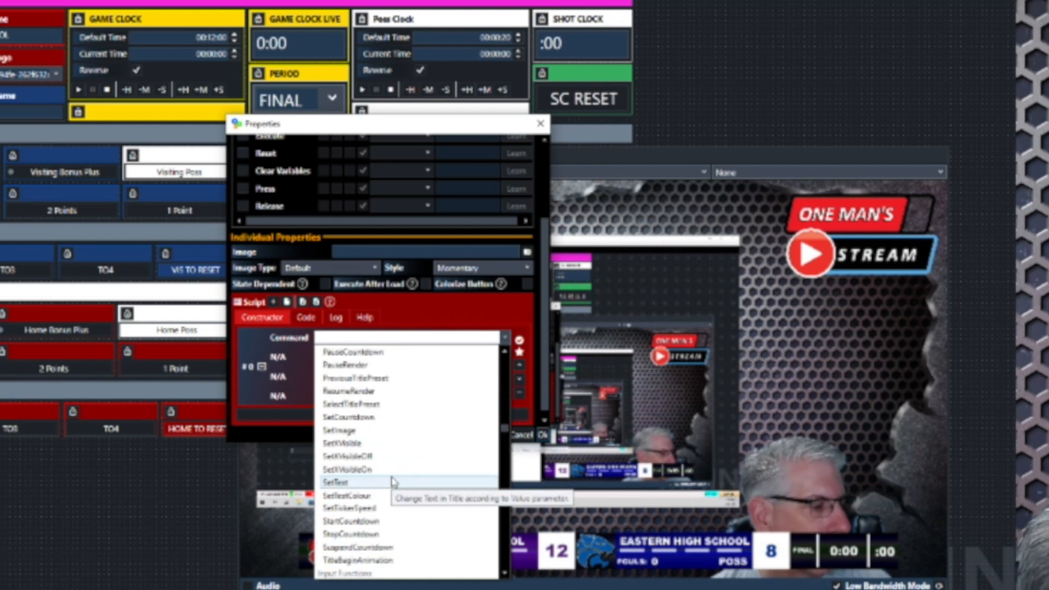
scroll(392, 482, "down", 15)
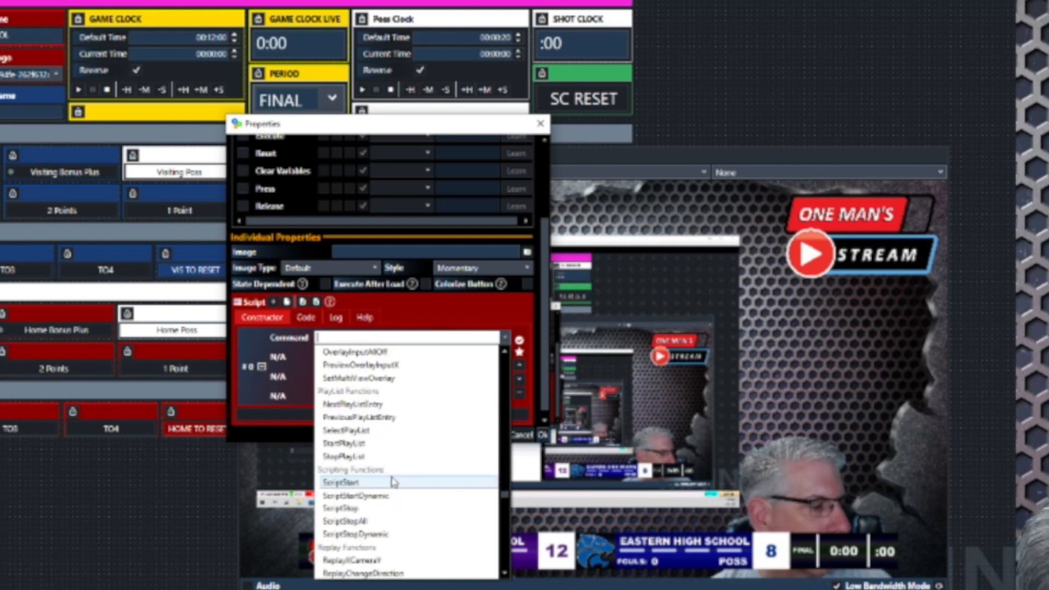
scroll(392, 482, "up", 10)
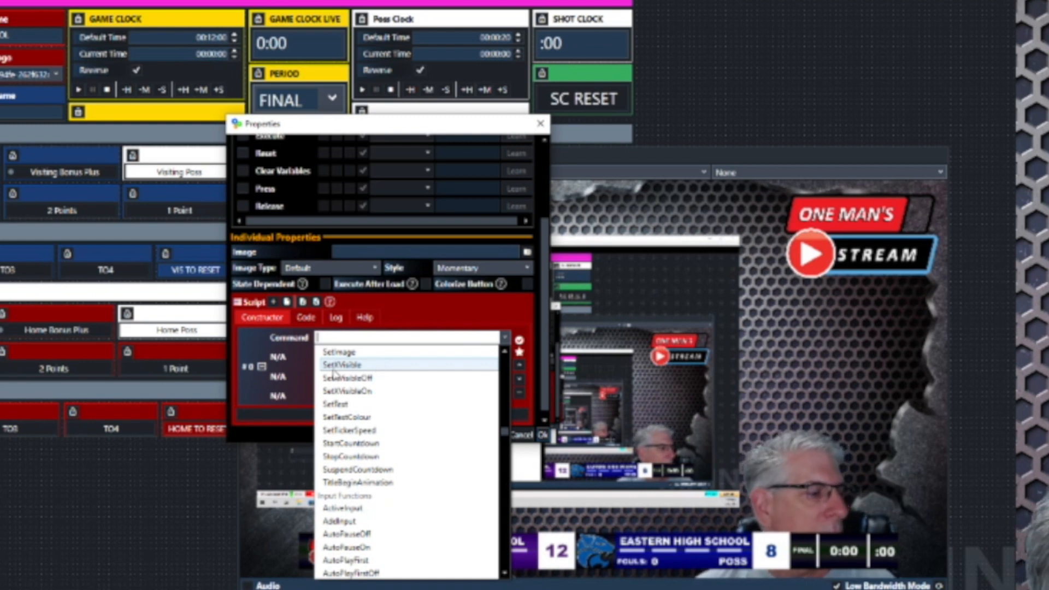
left_click(379, 365)
Set the command's input to basketballanimationscoreboard.gtzip and its index to 10 (VisBonus.Text), and accept the button's properties
left_click(382, 358)
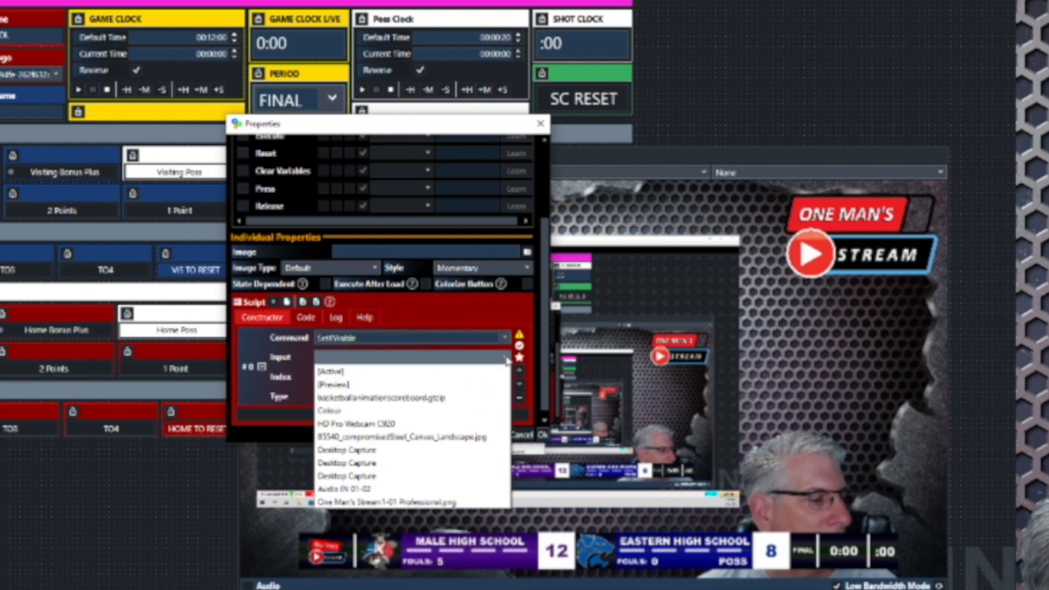
left_click(398, 399)
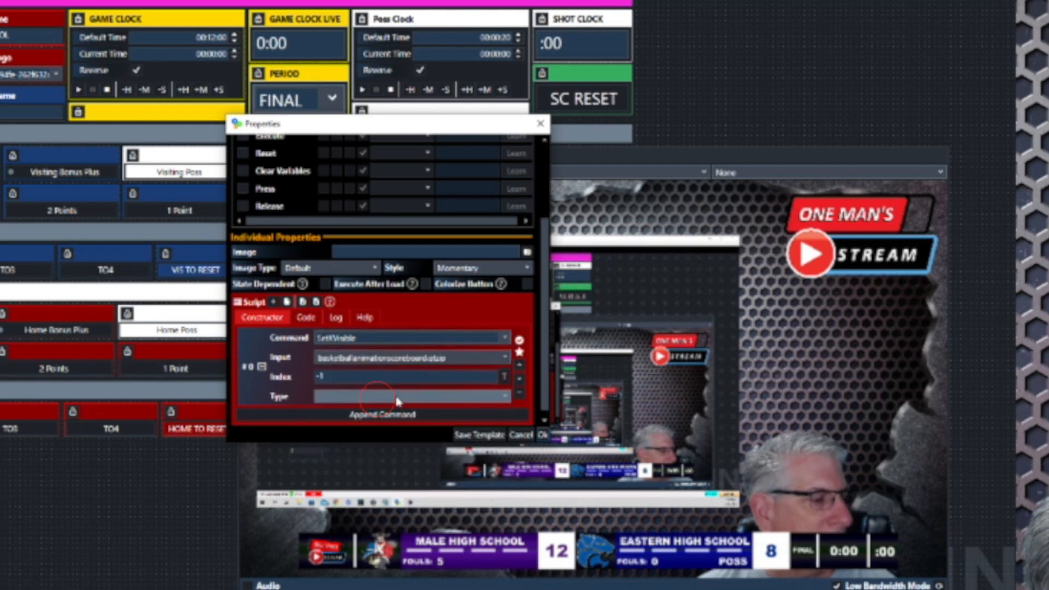
left_click(504, 377)
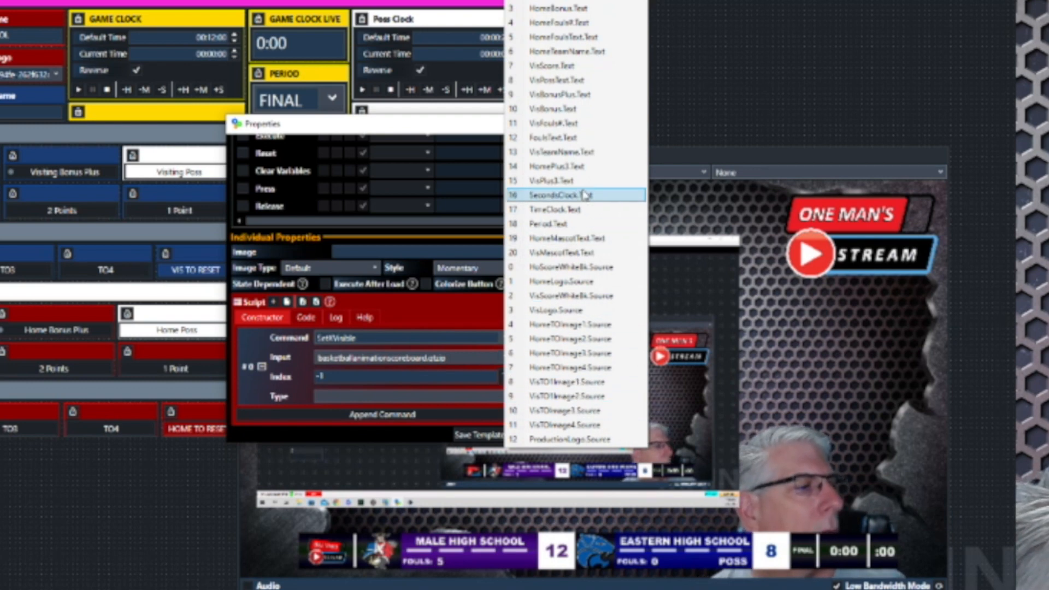
left_click(552, 109)
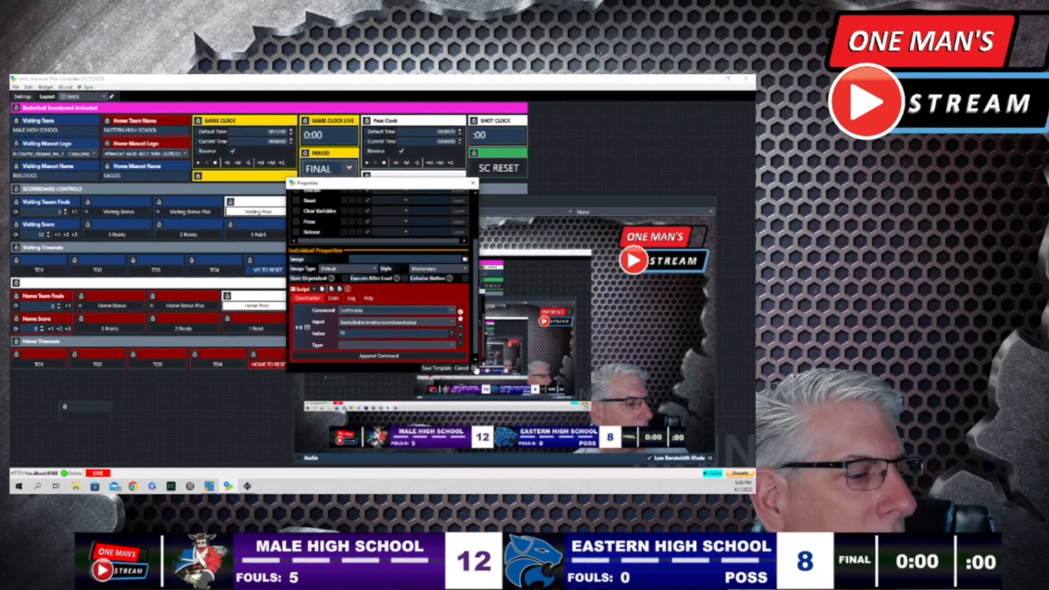
left_click(476, 370)
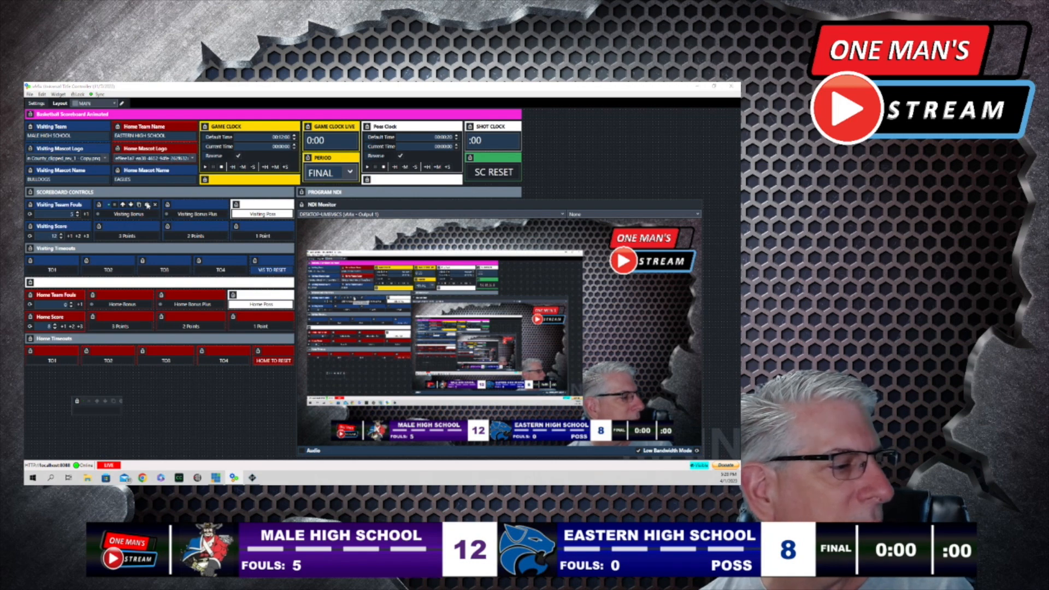
Check the Visiting Bonus button's script index against VisBonus.Text, and test showing and hiding the bonus on the scoreboard
left_click(147, 206)
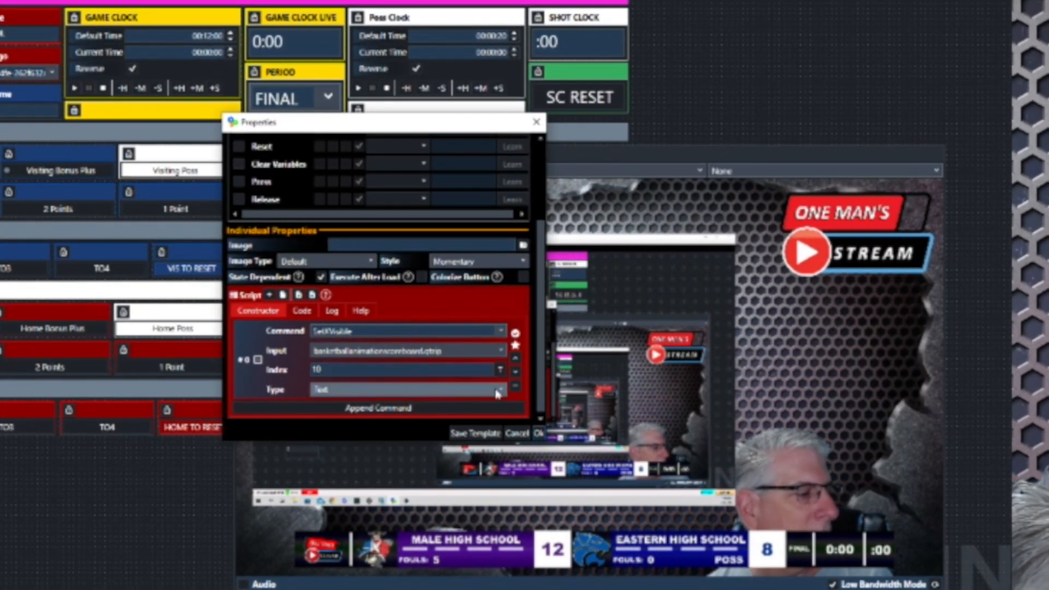
left_click(500, 370)
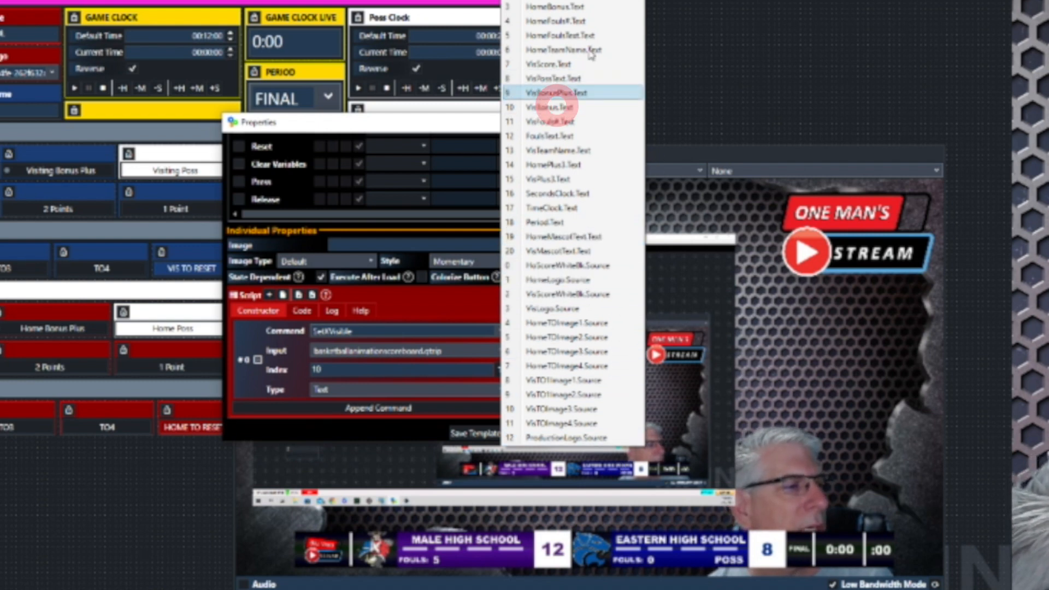
left_click(542, 108)
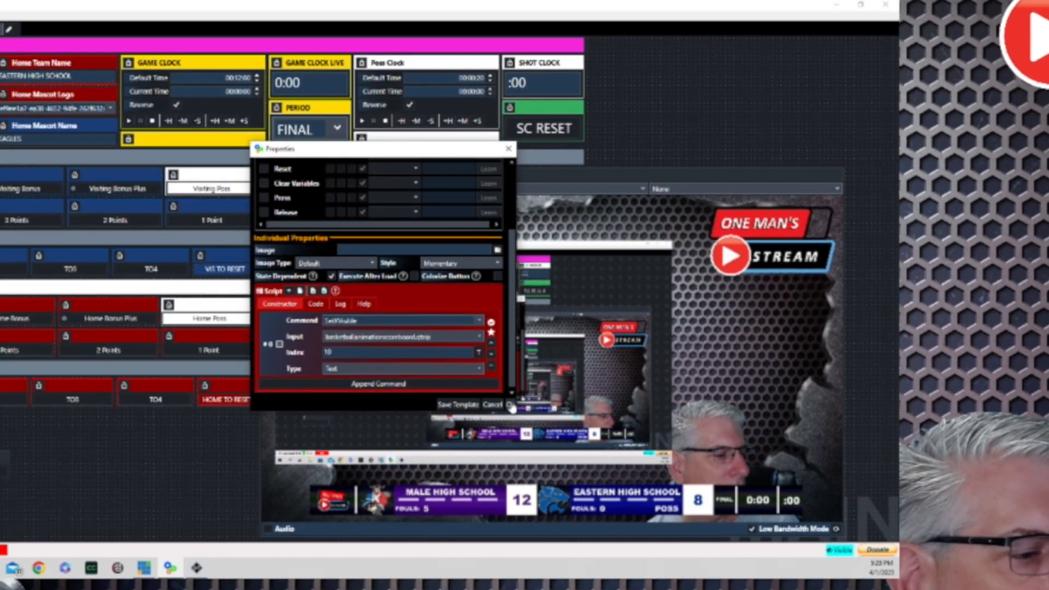
left_click(511, 408)
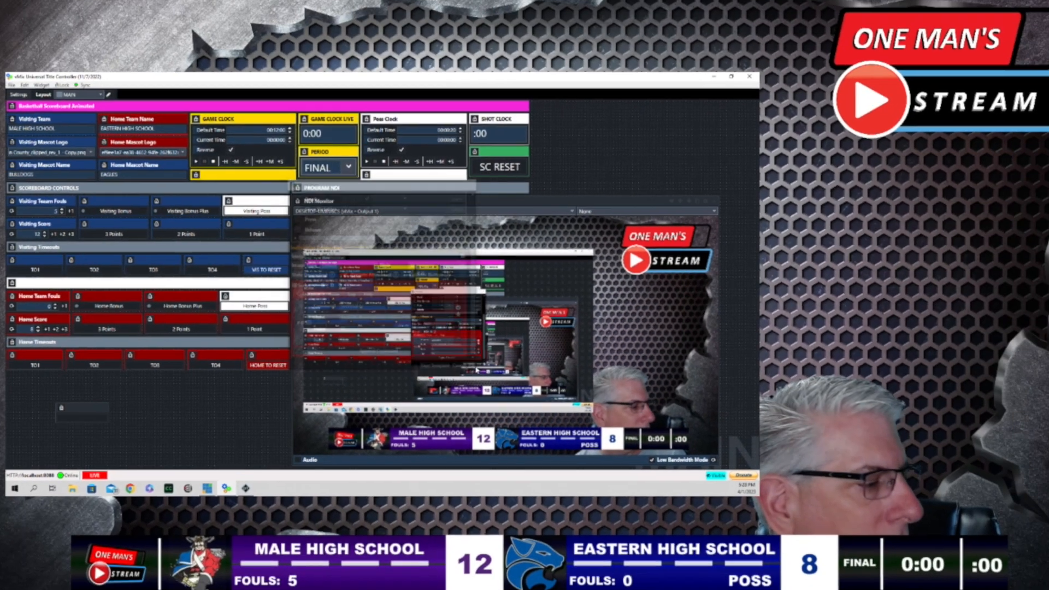
left_click(22, 192)
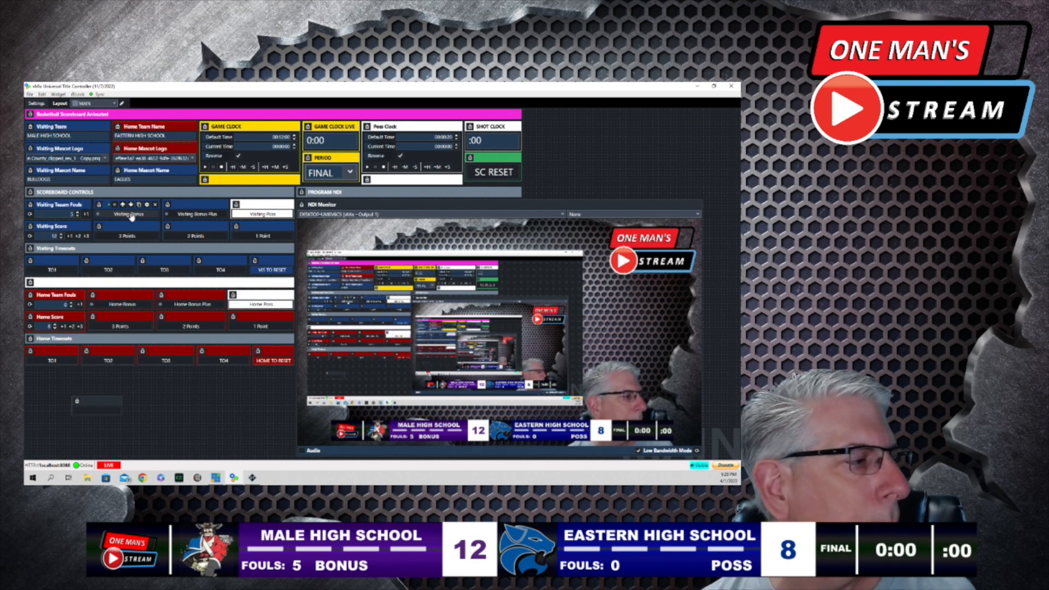
left_click(130, 215)
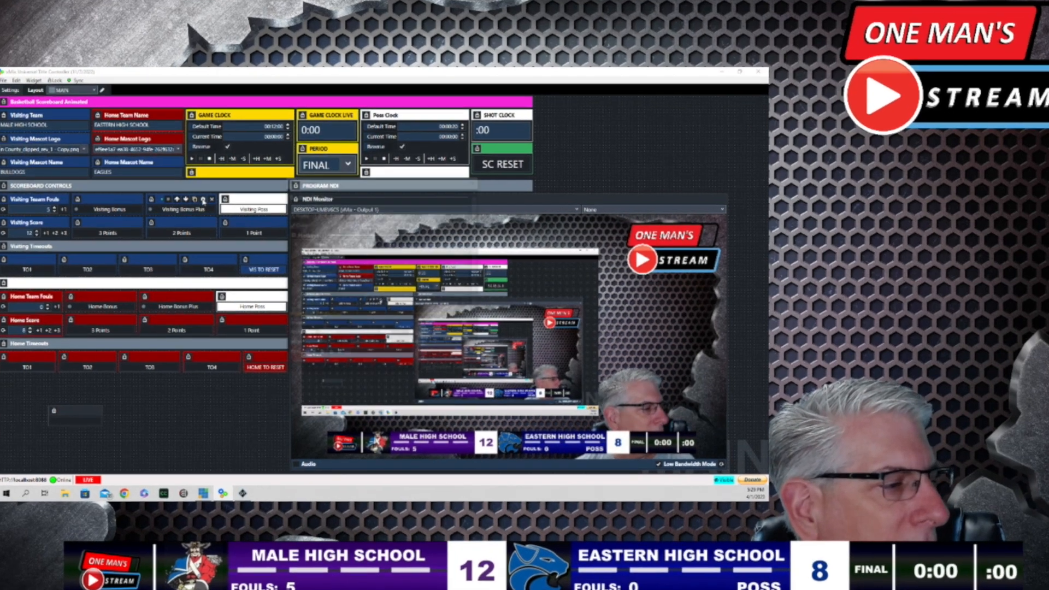
Examine the Visiting Bonus Plus button's script index and the title's field list, and test showing and hiding the bonus plus text
left_click(216, 205)
scroll(370, 265, "down", 5)
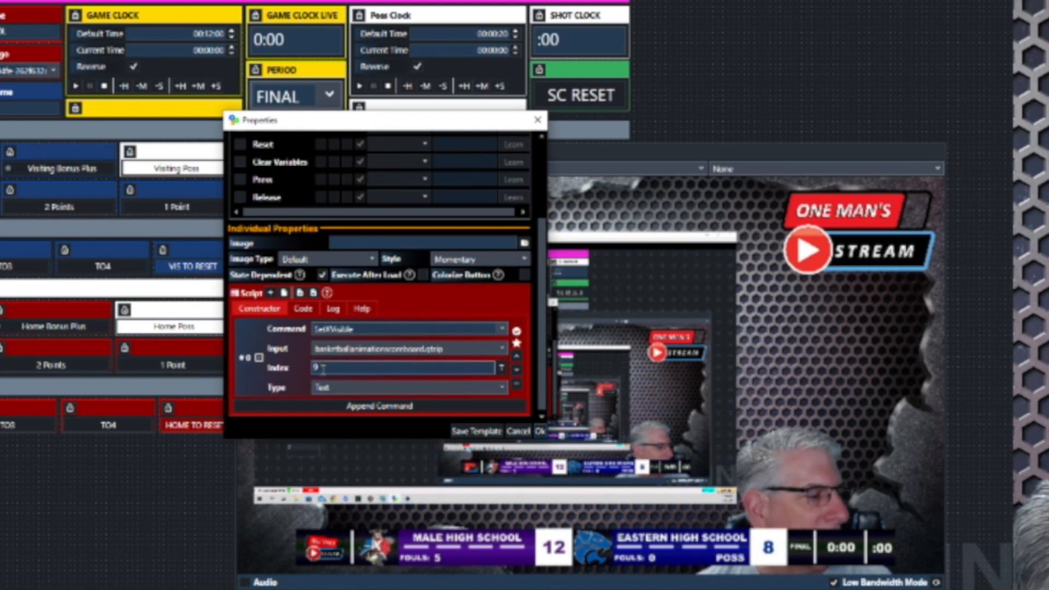
left_click(501, 368)
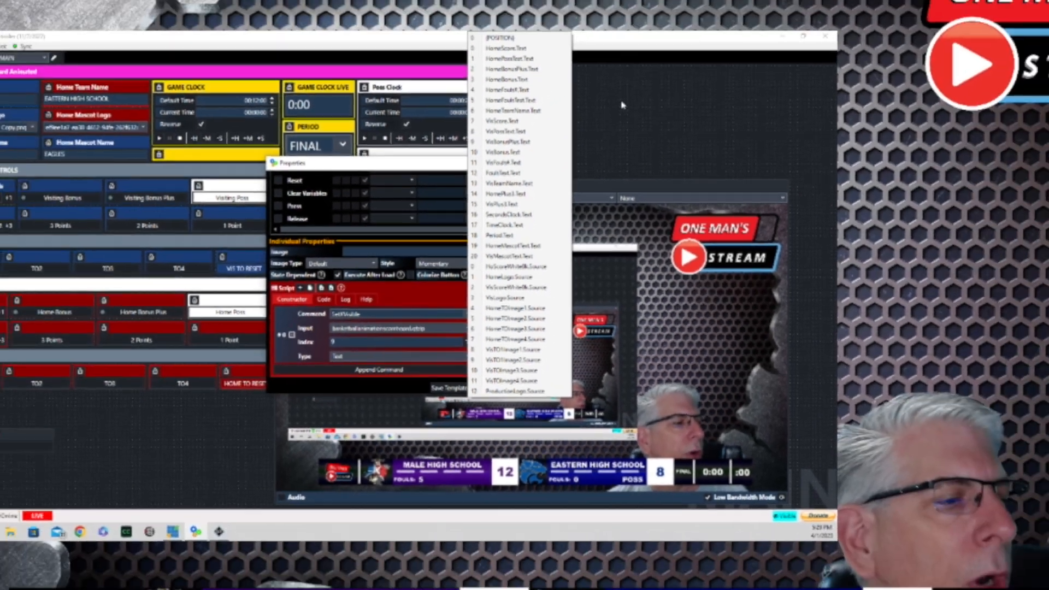
left_click(717, 43)
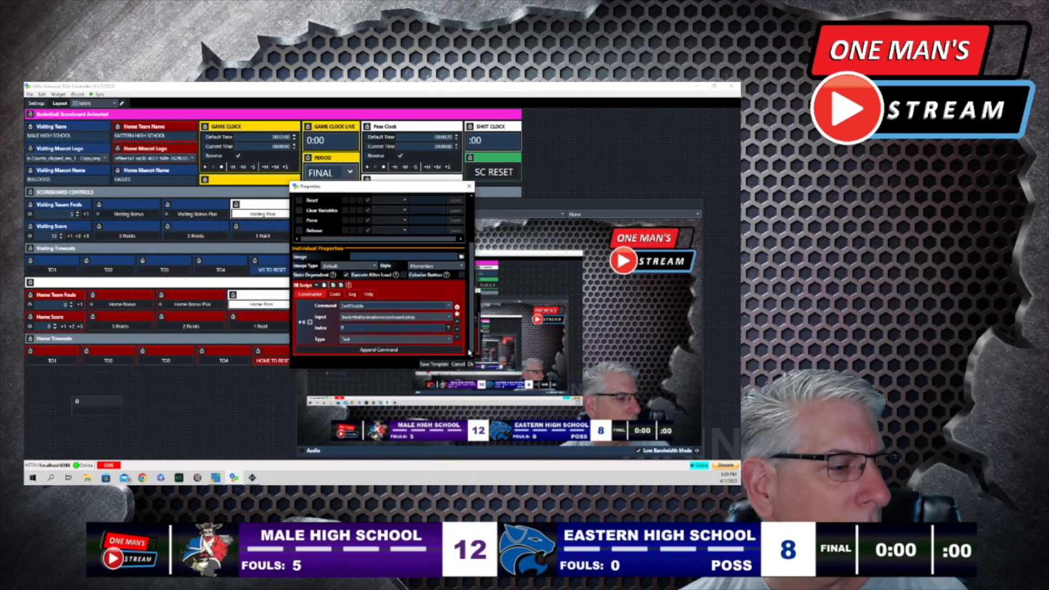
left_click(472, 365)
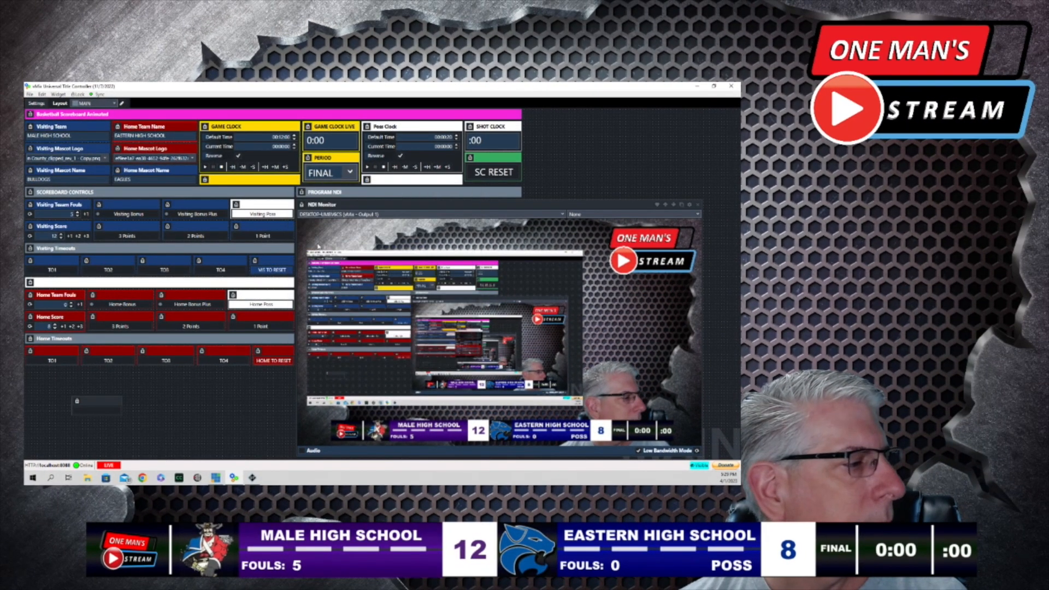
left_click(196, 214)
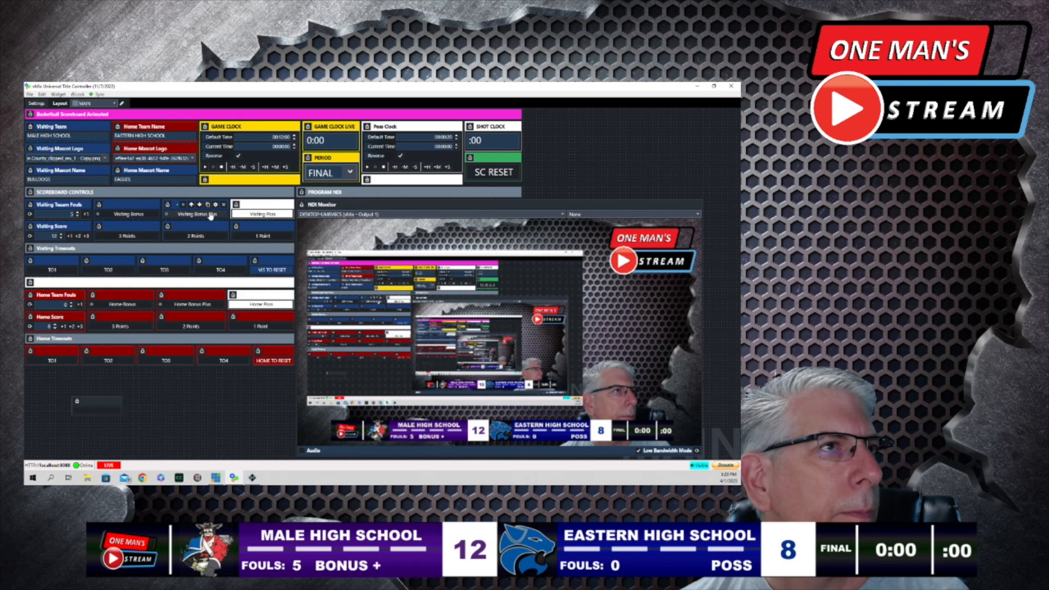
left_click(211, 217)
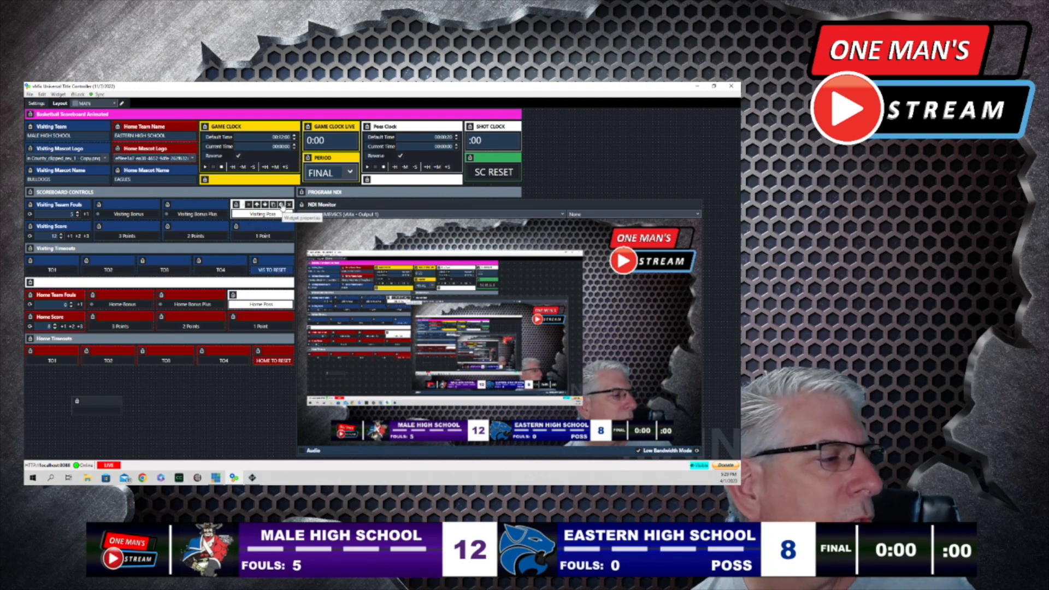
Examine the Visiting Poss button's SetXVisibleOn and SetXVisibleOff commands, comparing their indexes with the title's field list
left_click(281, 205)
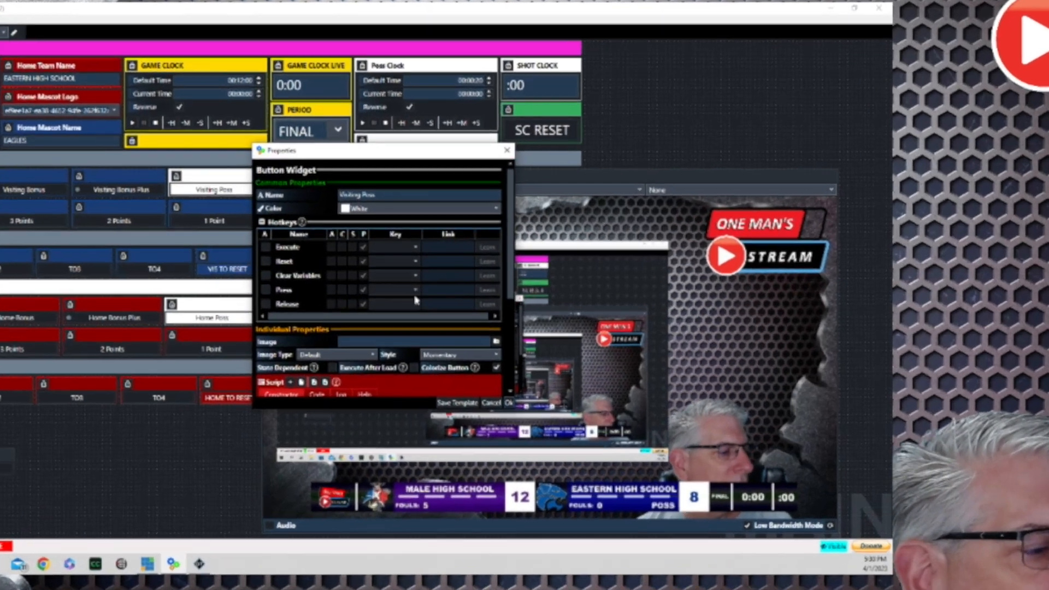
scroll(404, 293, "down", 5)
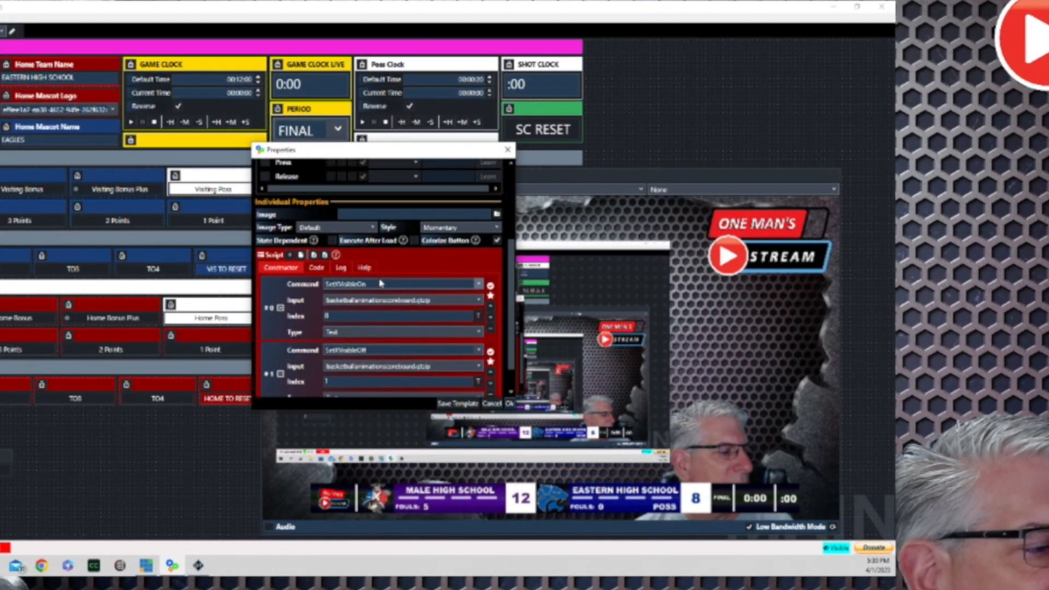
left_click(381, 316)
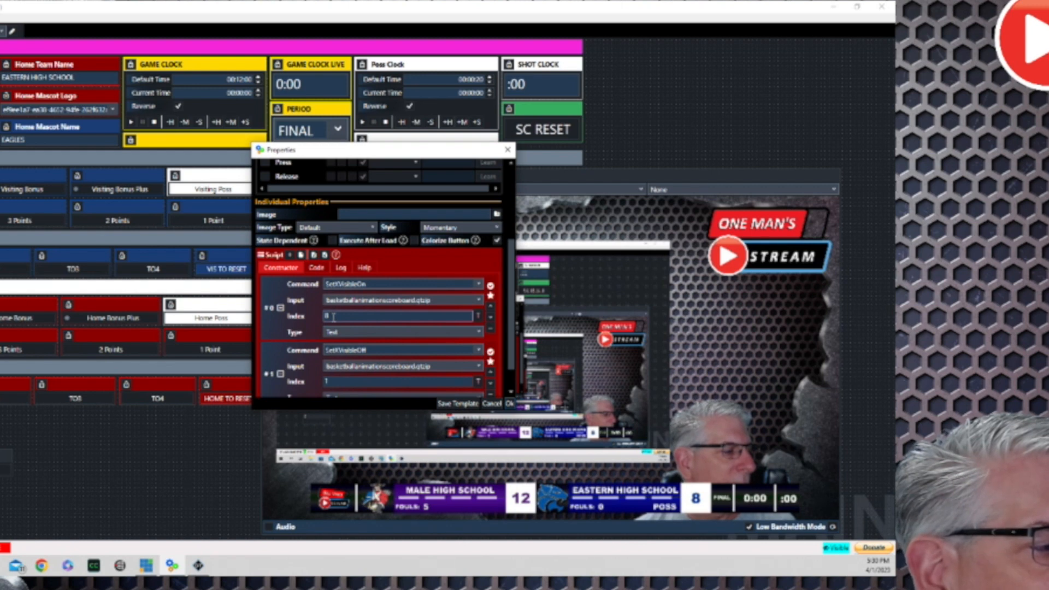
left_click(480, 319)
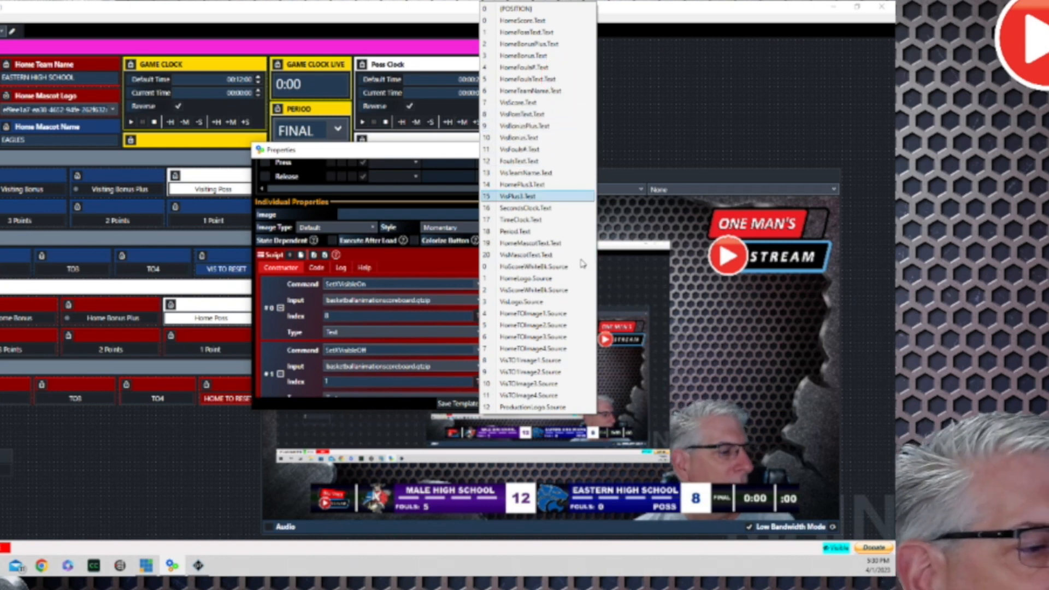
left_click(696, 292)
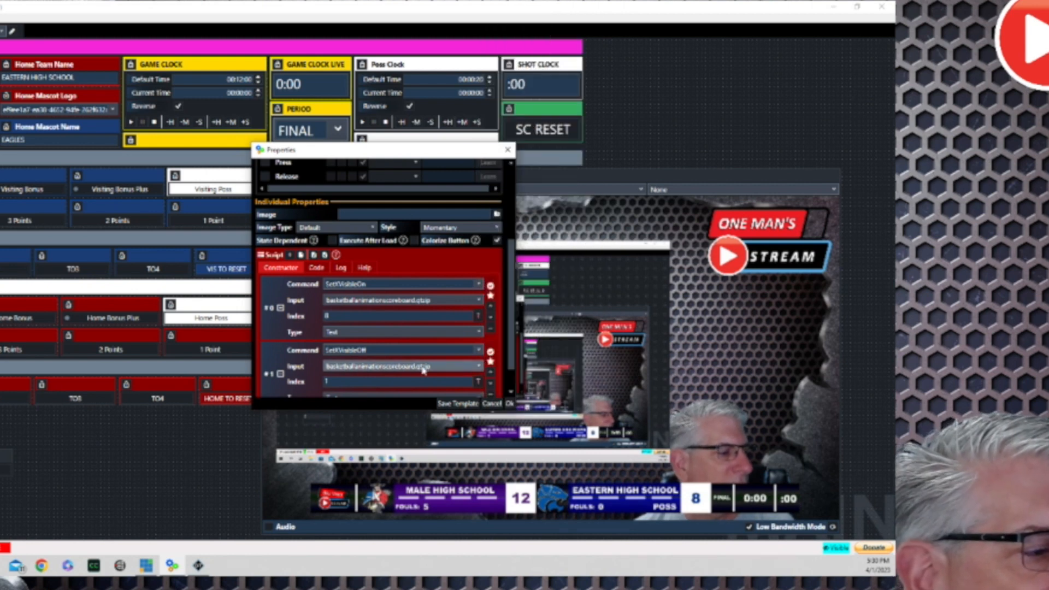
scroll(345, 361, "down", 1)
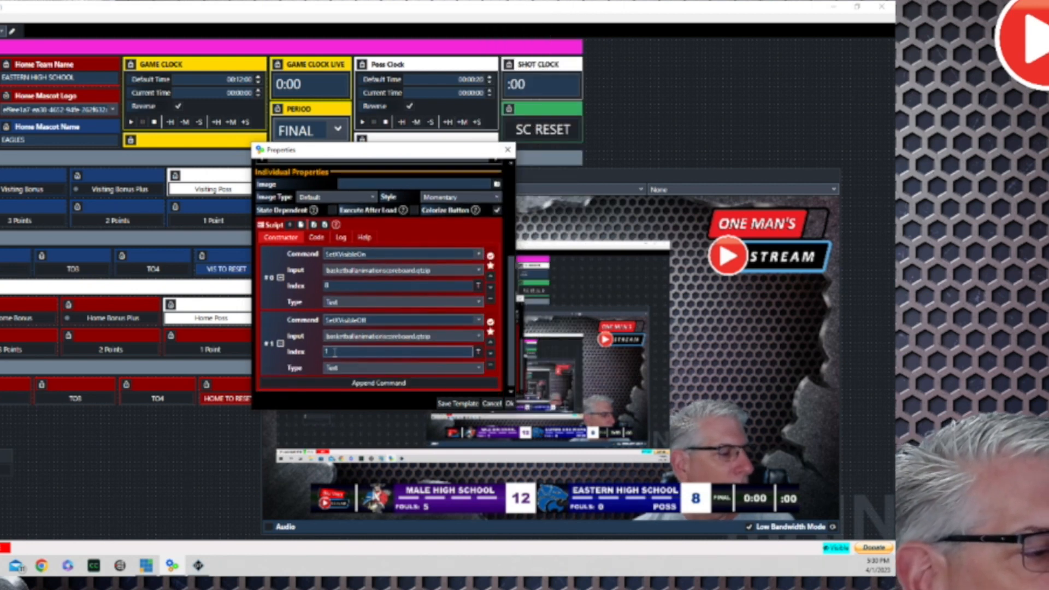
left_click(477, 353)
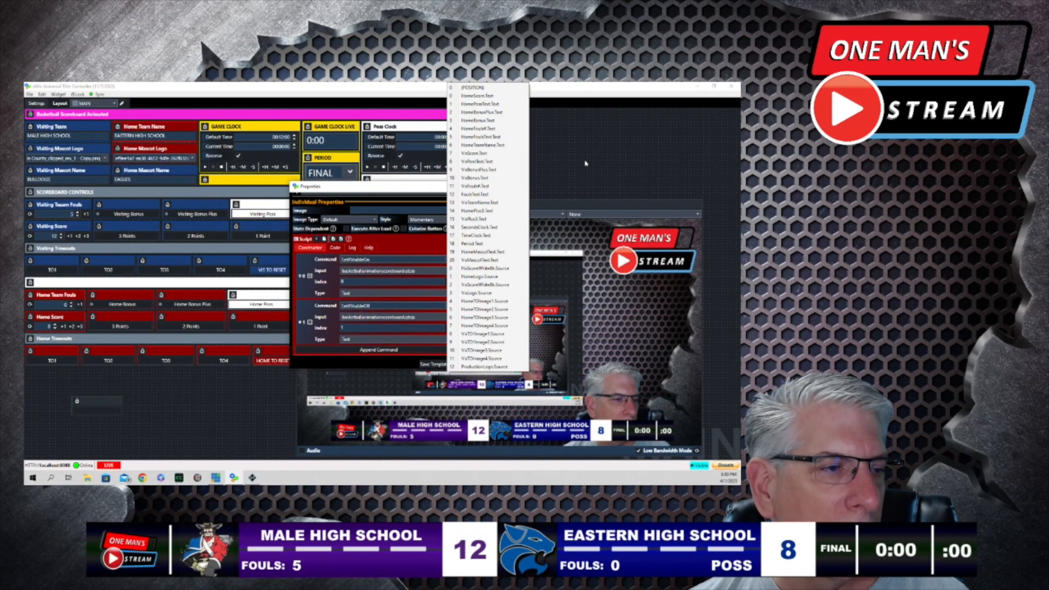
left_click(586, 164)
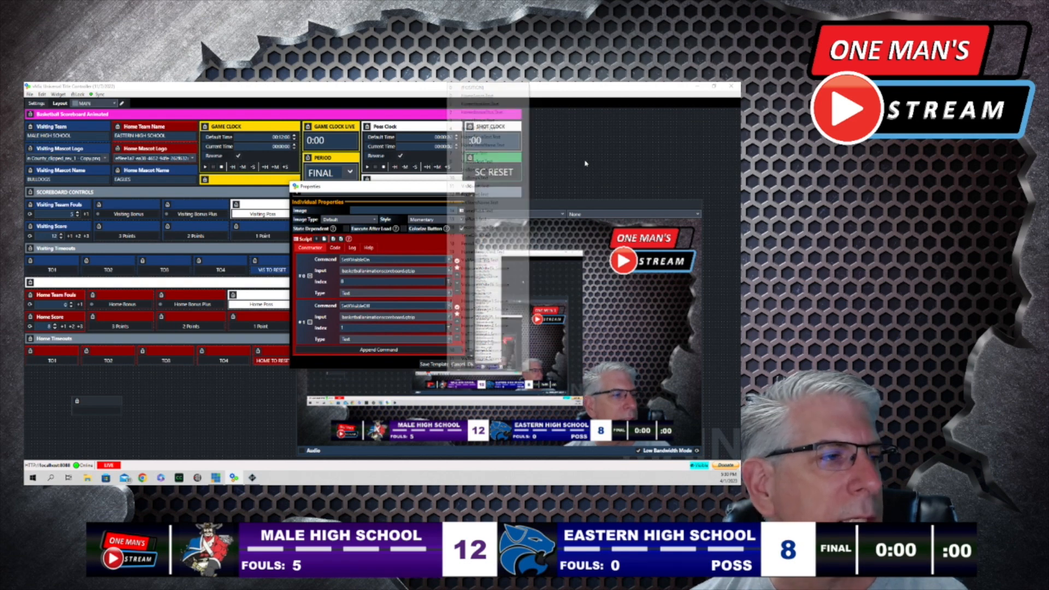
left_click(471, 365)
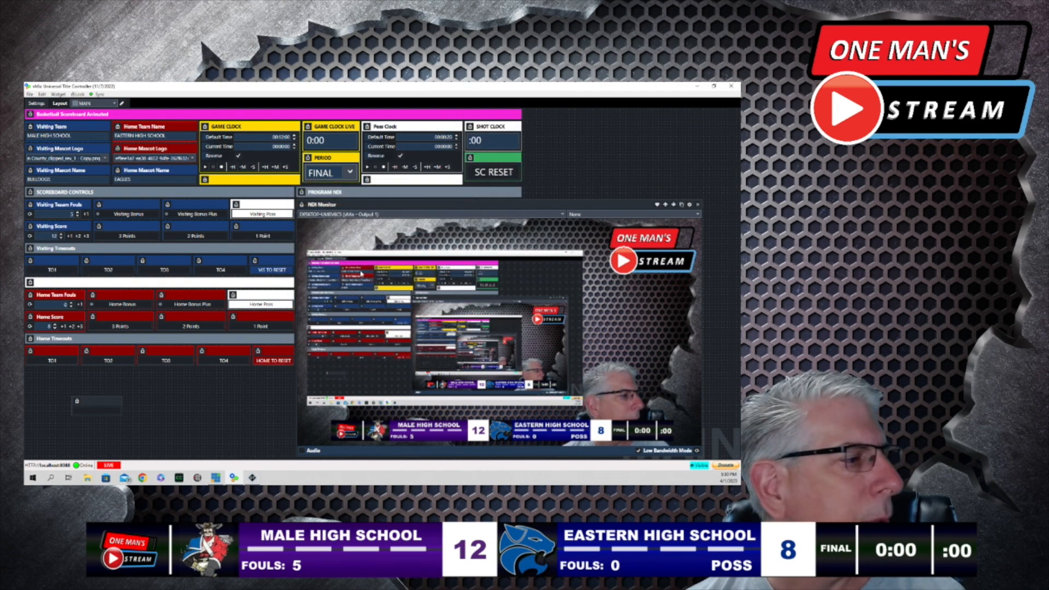
Examine the Home Poss button's SetXVisibleOn and SetXVisibleOff commands against the title's field list, and test switching possession to visiting and back to home
left_click(259, 214)
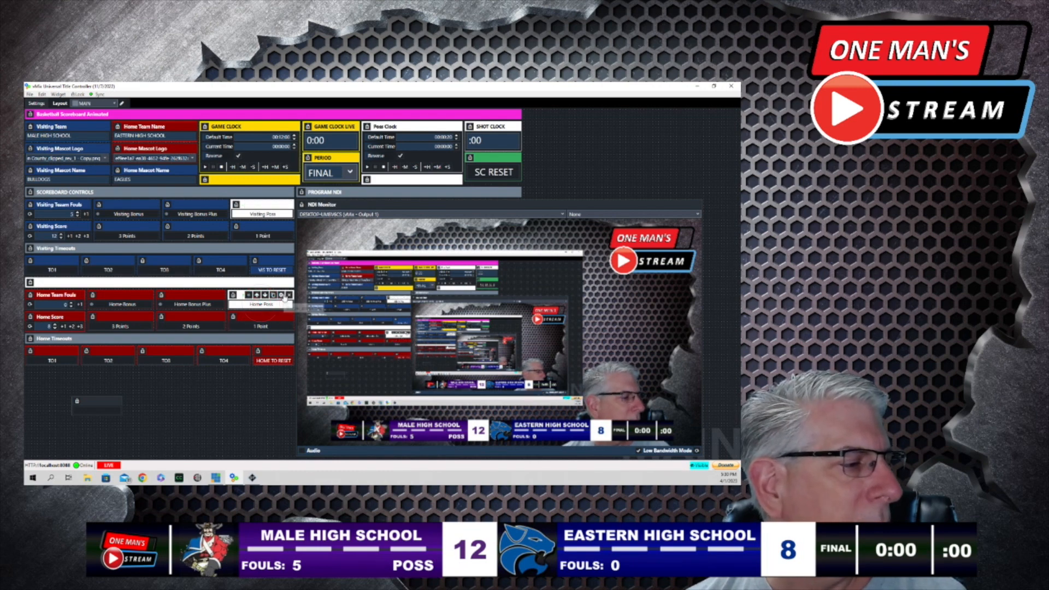
left_click(280, 295)
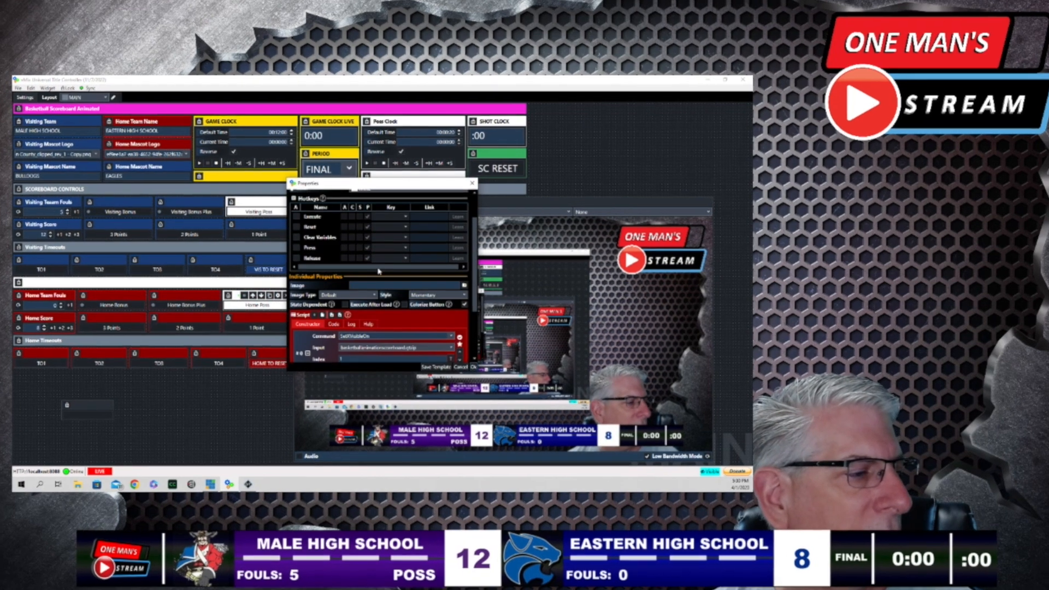
scroll(356, 273, "down", 5)
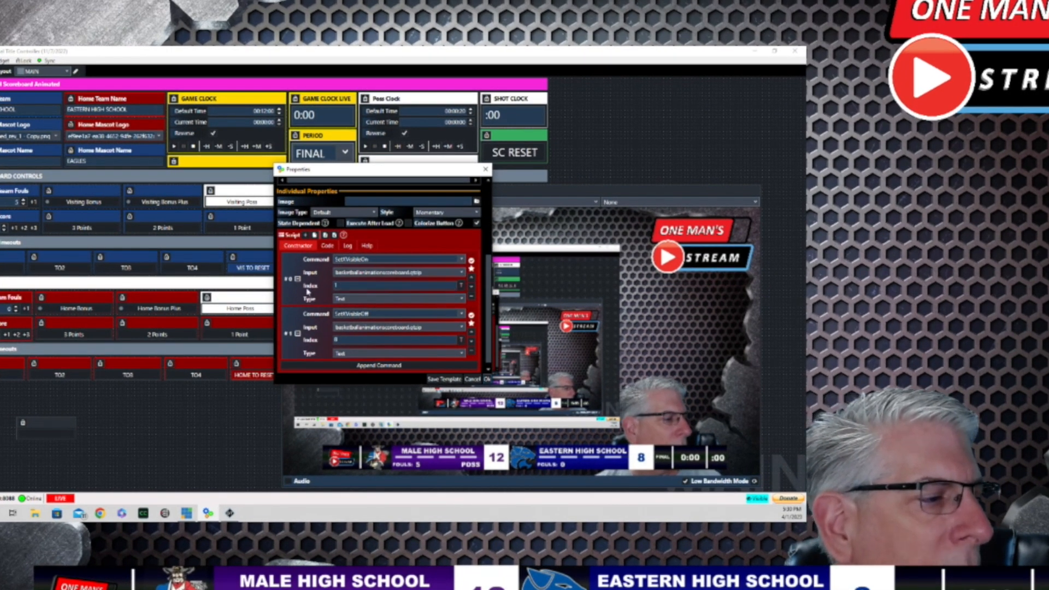
left_click(461, 285)
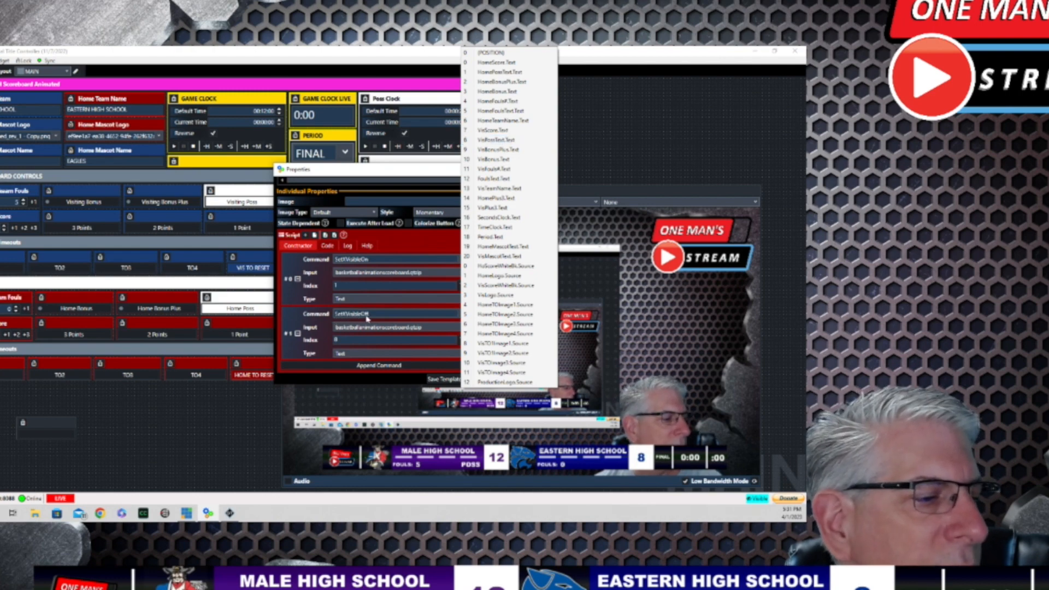
left_click(621, 148)
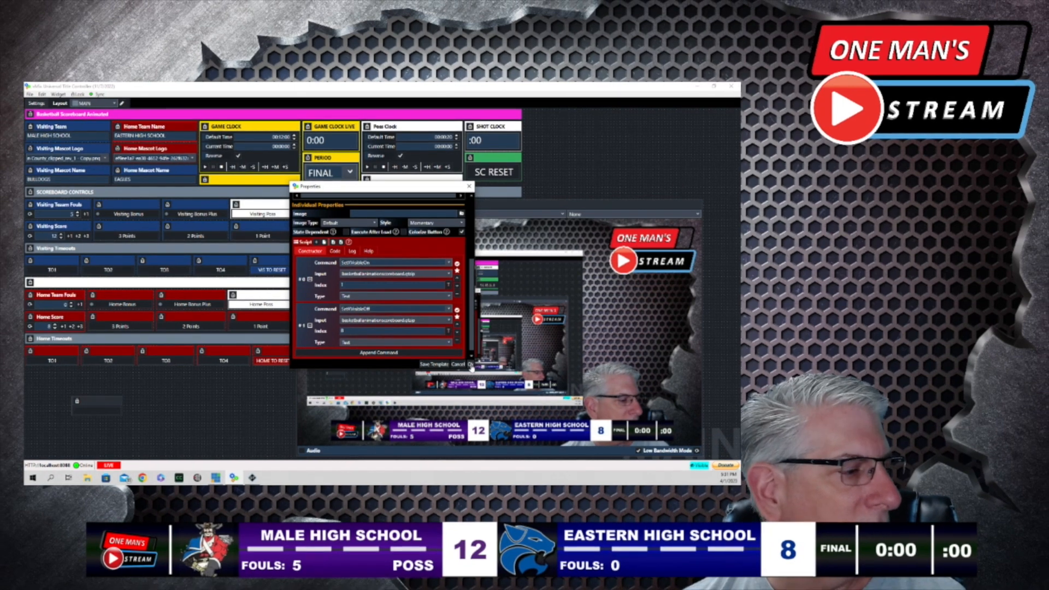
left_click(471, 366)
left_click(276, 307)
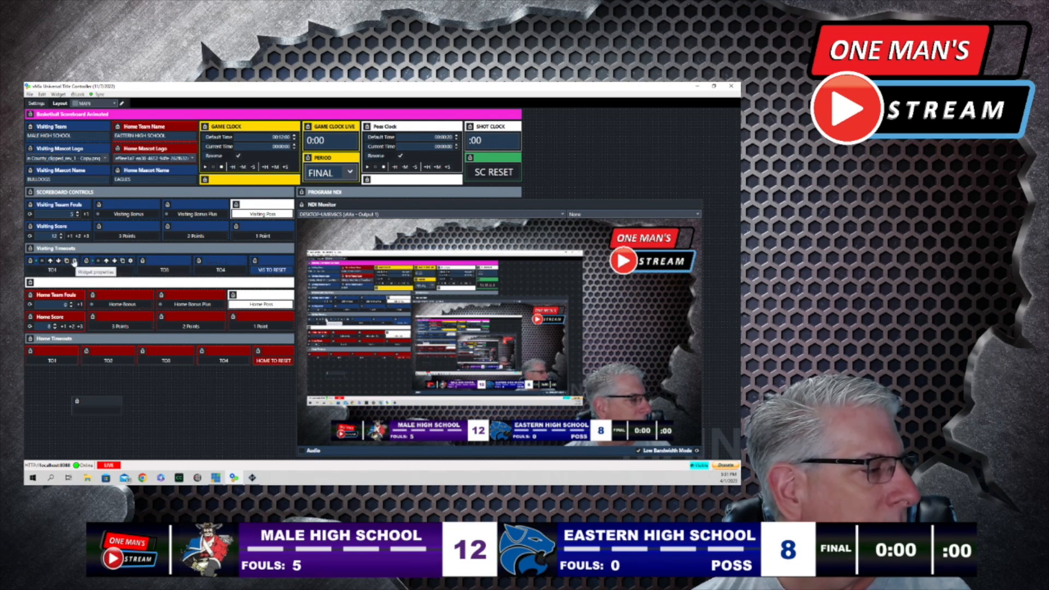
Examine the visiting TO1 button's SetXVisible command, image index and field list, and test toggling the first visiting timeout
left_click(74, 261)
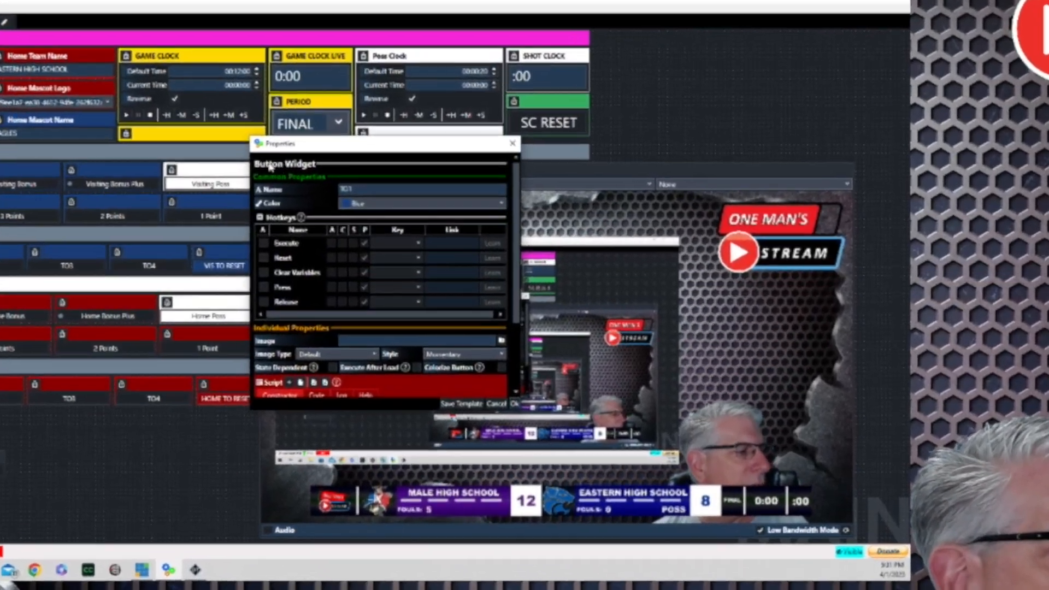
scroll(386, 243, "down", 3)
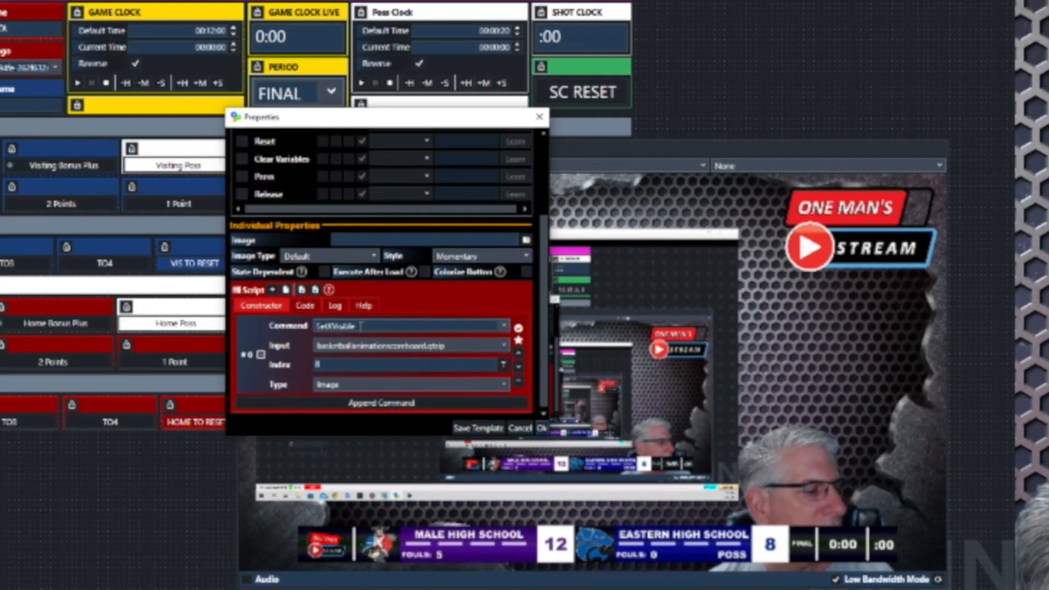
left_click(353, 365)
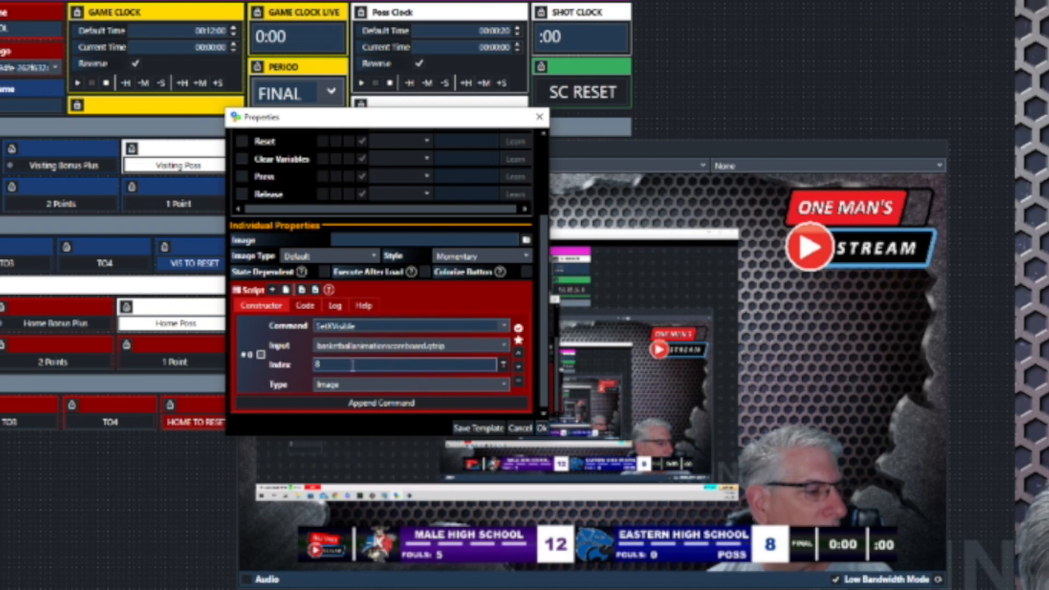
left_click(504, 365)
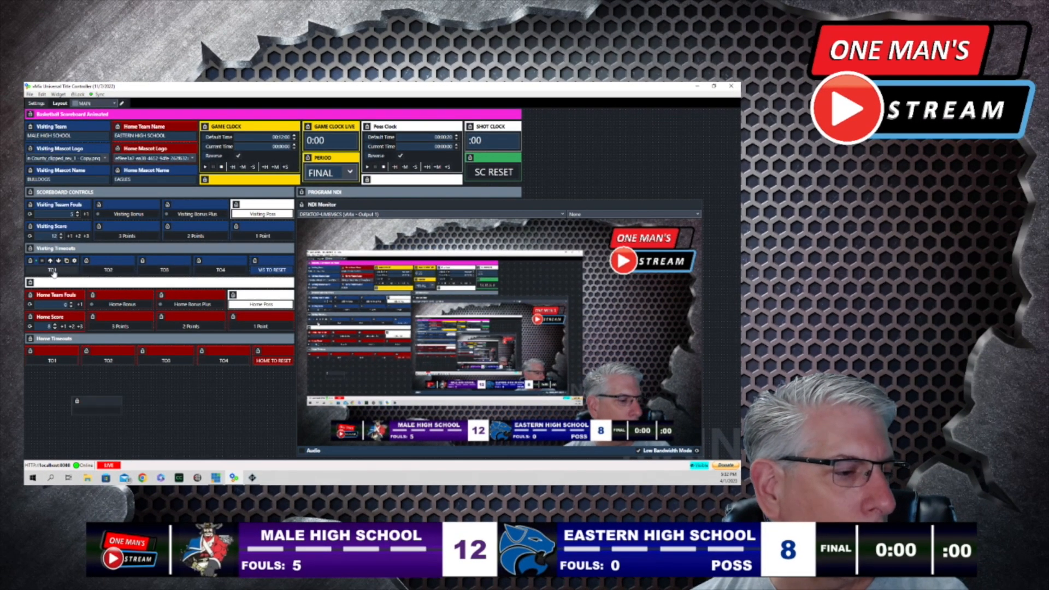
left_click(53, 269)
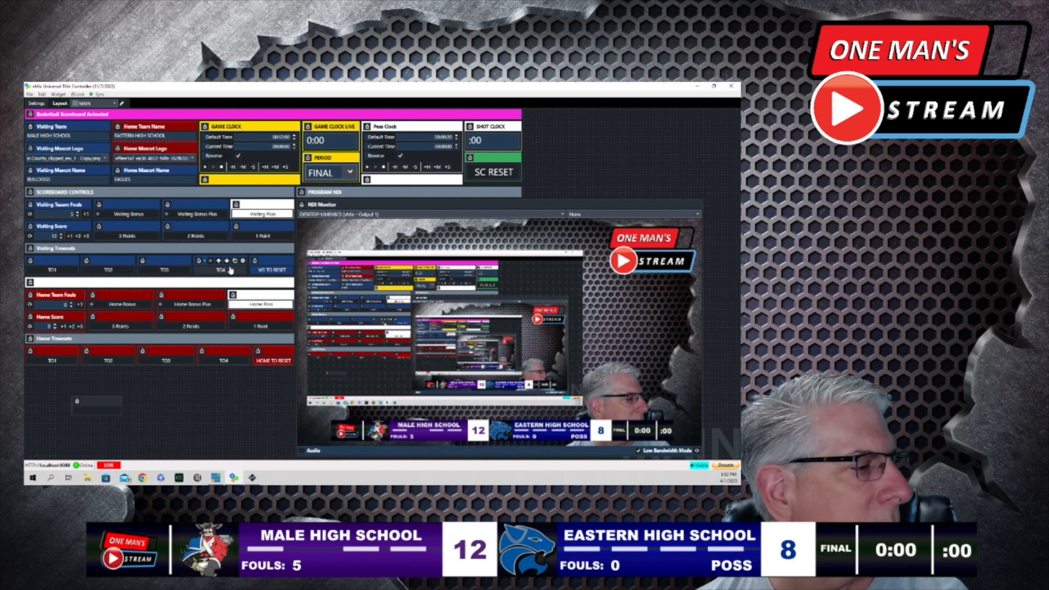
Set the visiting TO4 button's script index to 11 (VisTOImage4.Source), accept its properties and test toggling the fourth visiting timeout
left_click(243, 261)
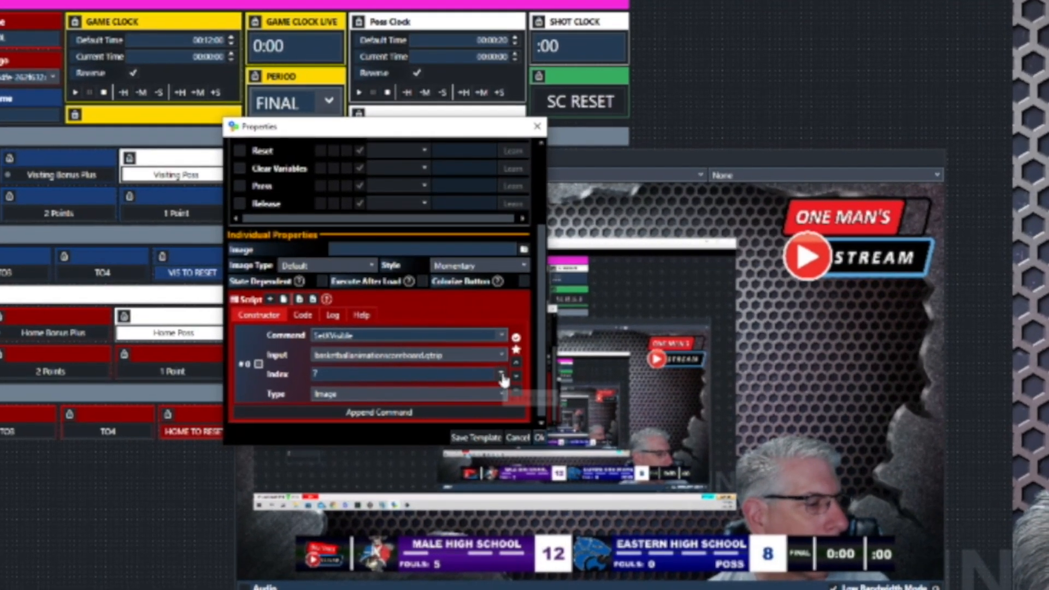
left_click(499, 372)
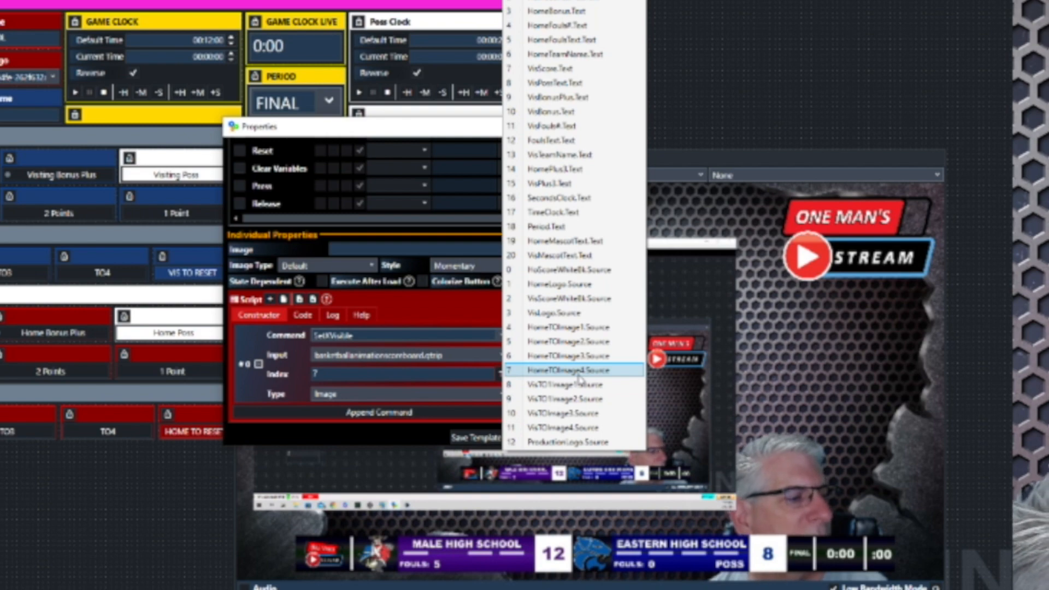
left_click(566, 427)
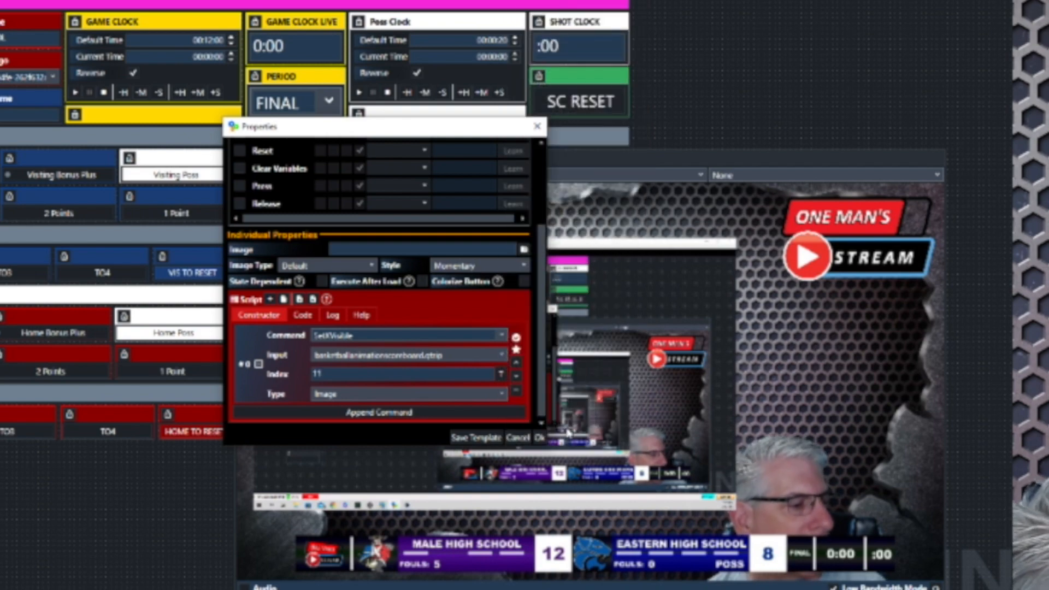
left_click(539, 439)
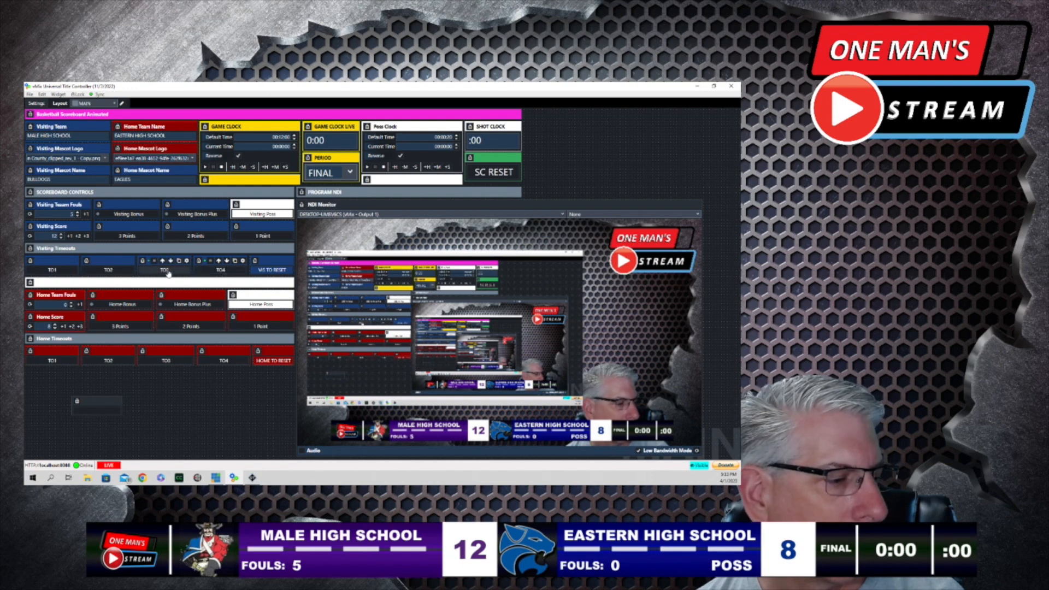
left_click(222, 270)
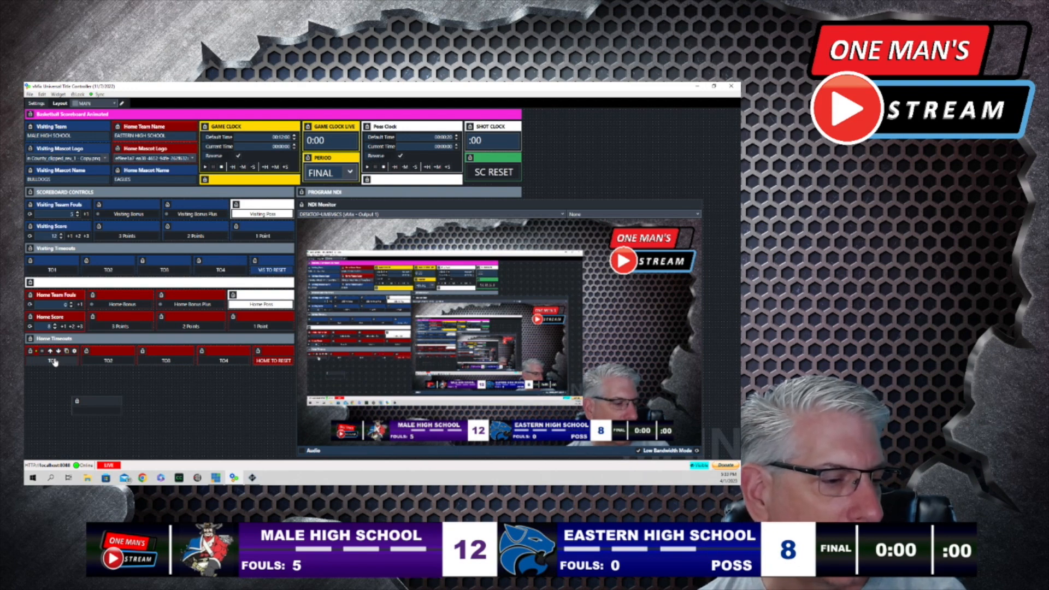
Test the home TO2, TO3 and TO4 buttons by toggling their timeout marks on the scoreboard
left_click(118, 362)
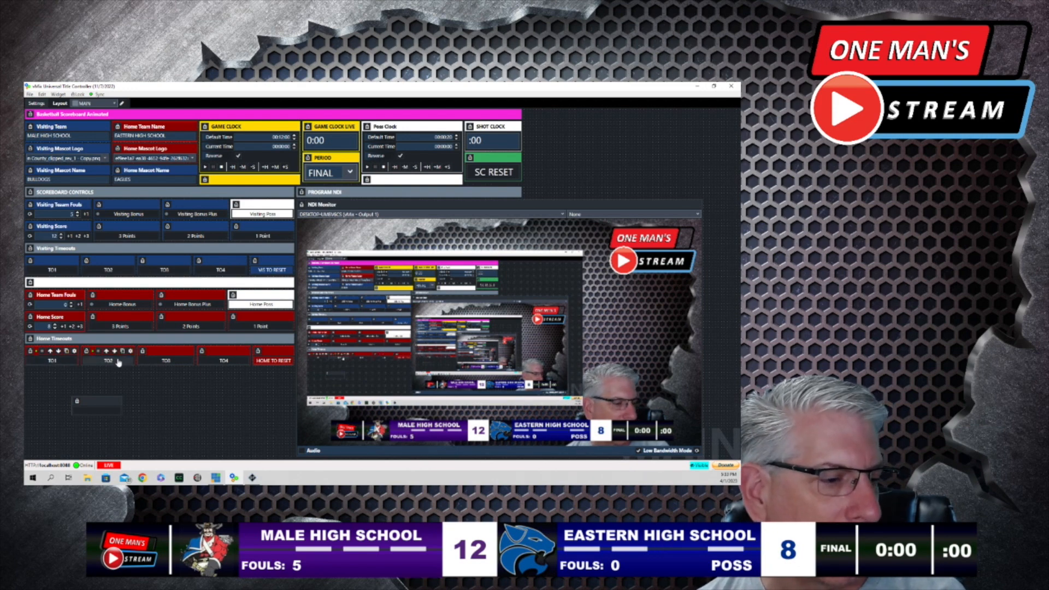
left_click(118, 362)
left_click(169, 365)
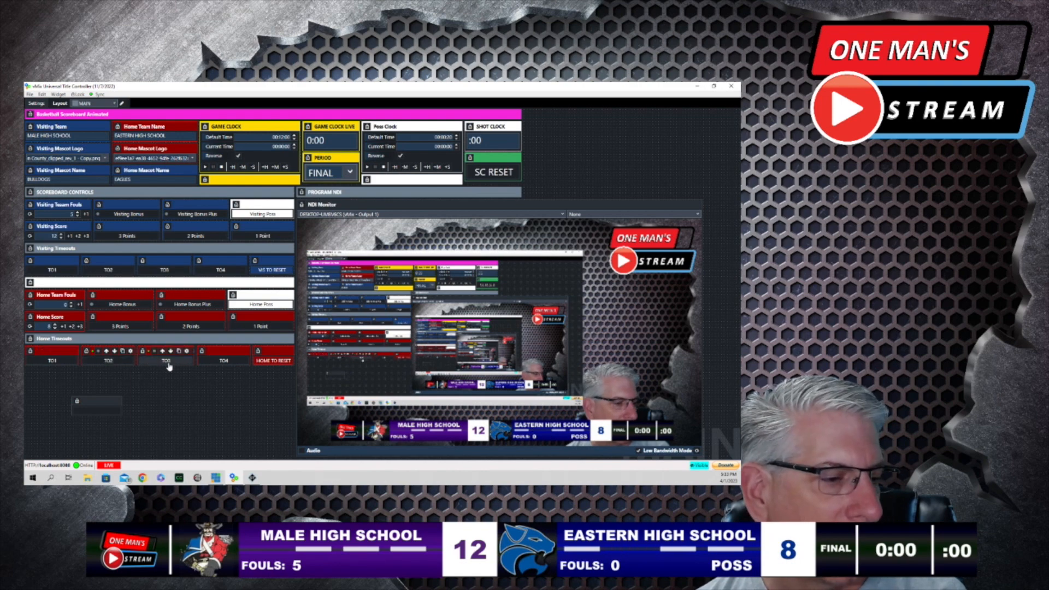
left_click(168, 364)
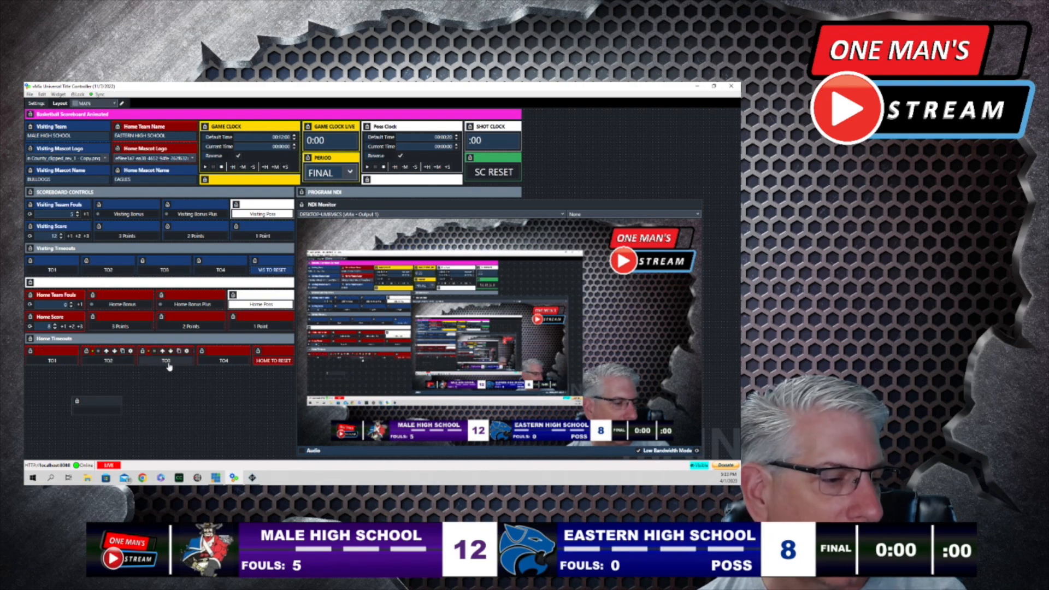
left_click(220, 364)
left_click(220, 366)
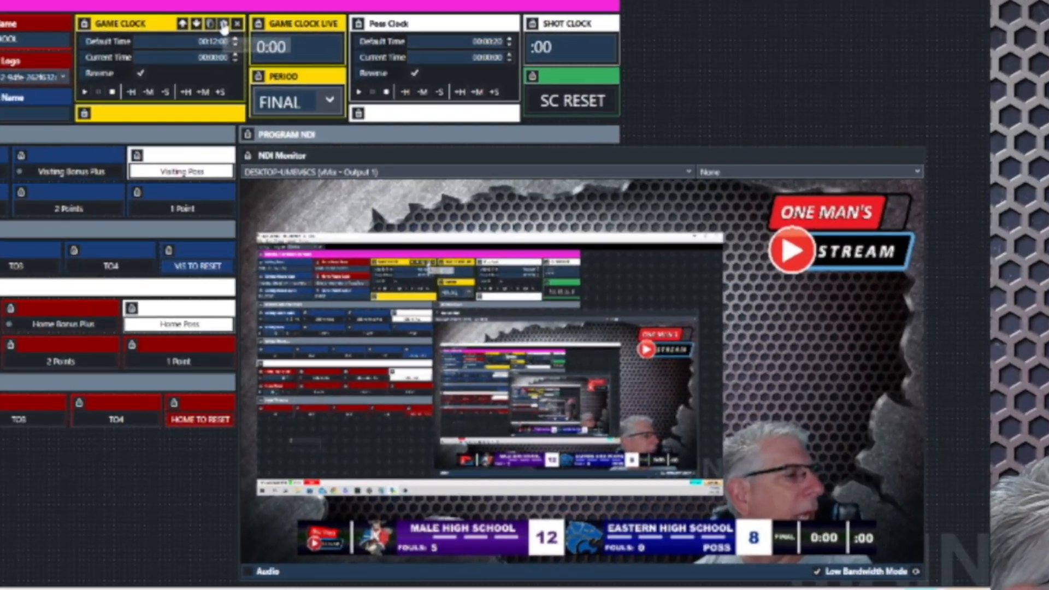
Examine the Game Clock timer's hotkeys, title mapping, format and event settings, and close its properties
left_click(285, 122)
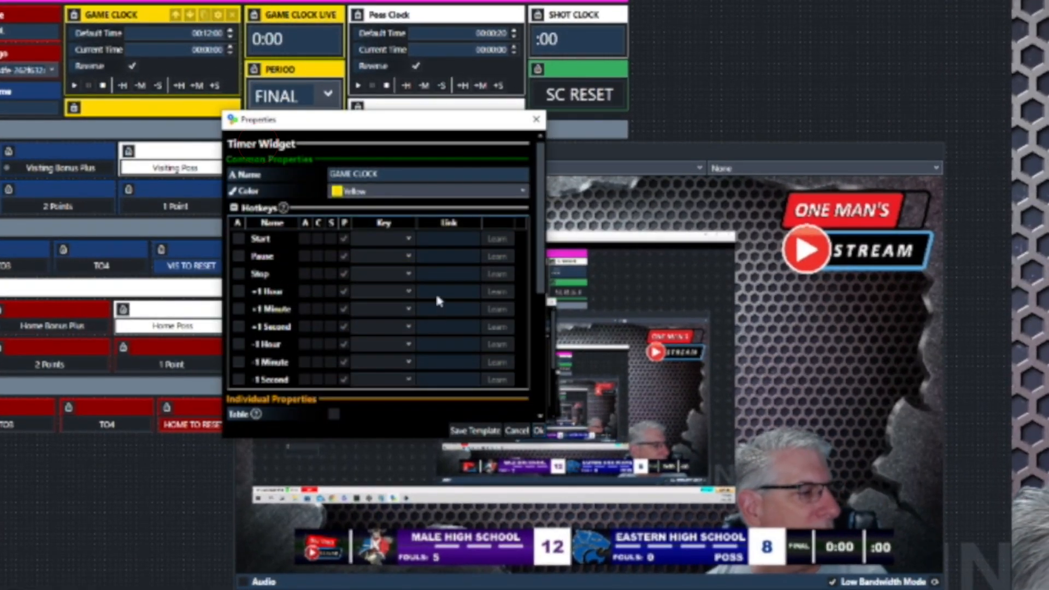
scroll(435, 291, "down", 3)
scroll(438, 298, "down", 2)
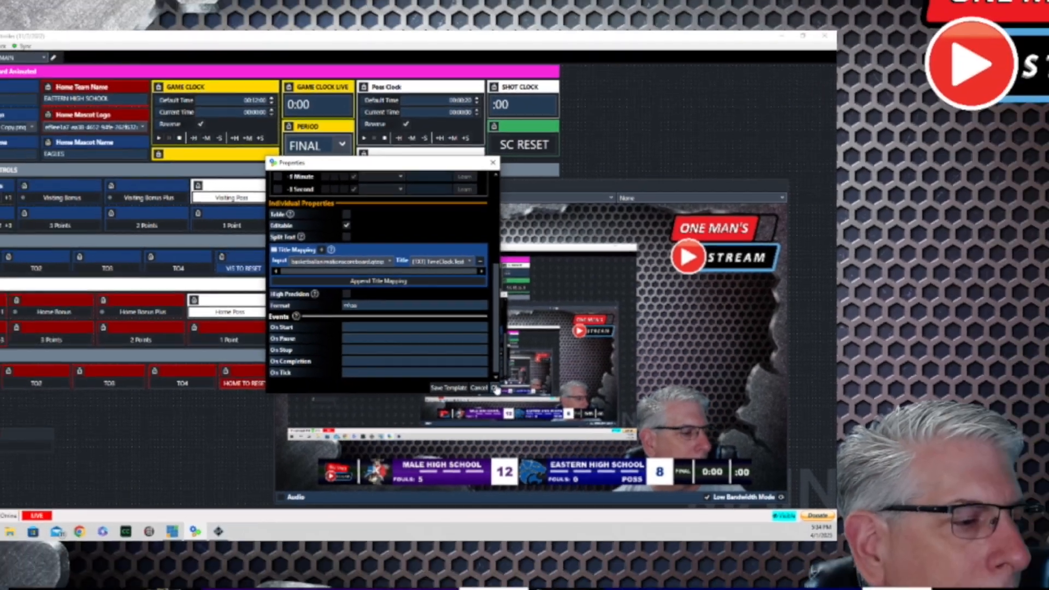
left_click(496, 389)
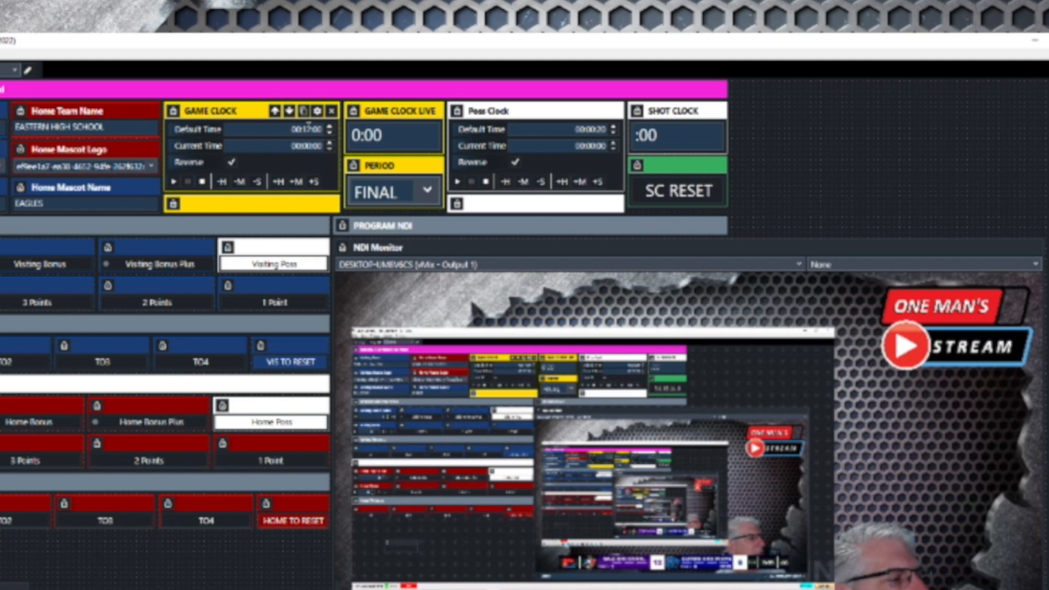
Set the Game Clock's default time to 00:10:00 and reset the clock to that time
double_click(308, 128)
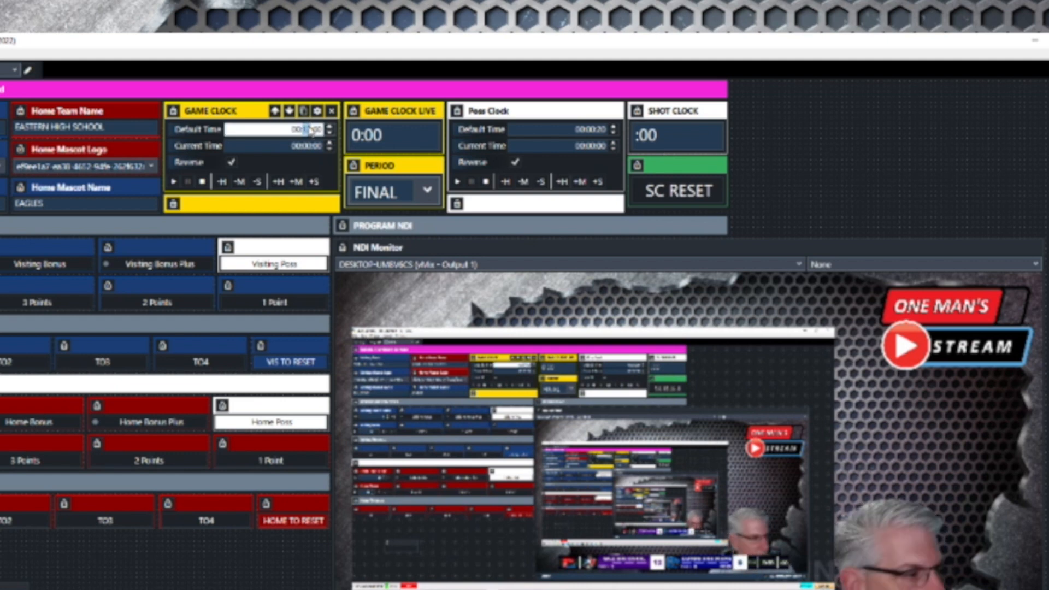
type("1")
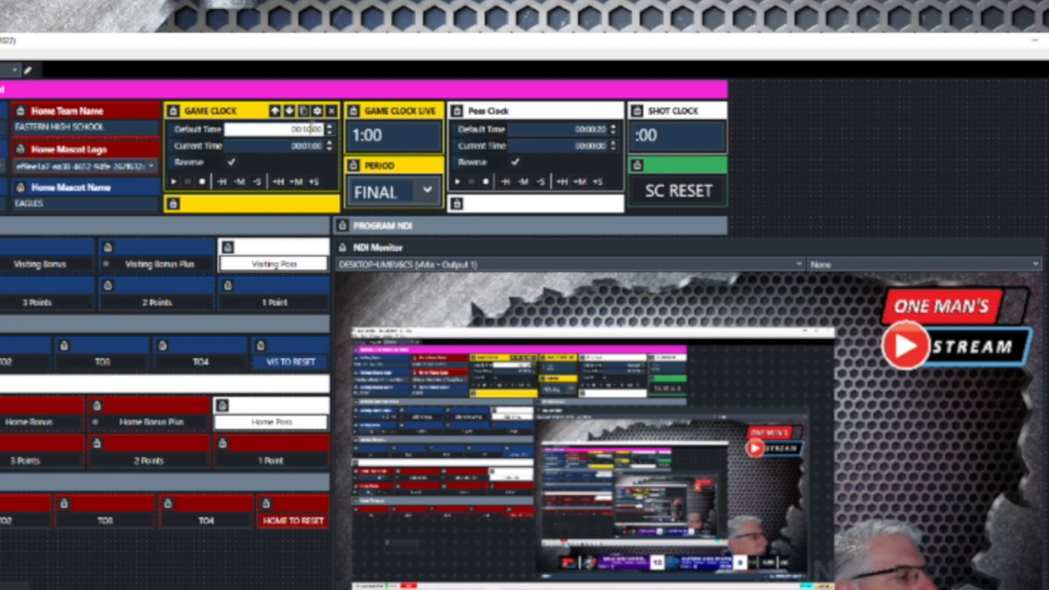
left_click(202, 181)
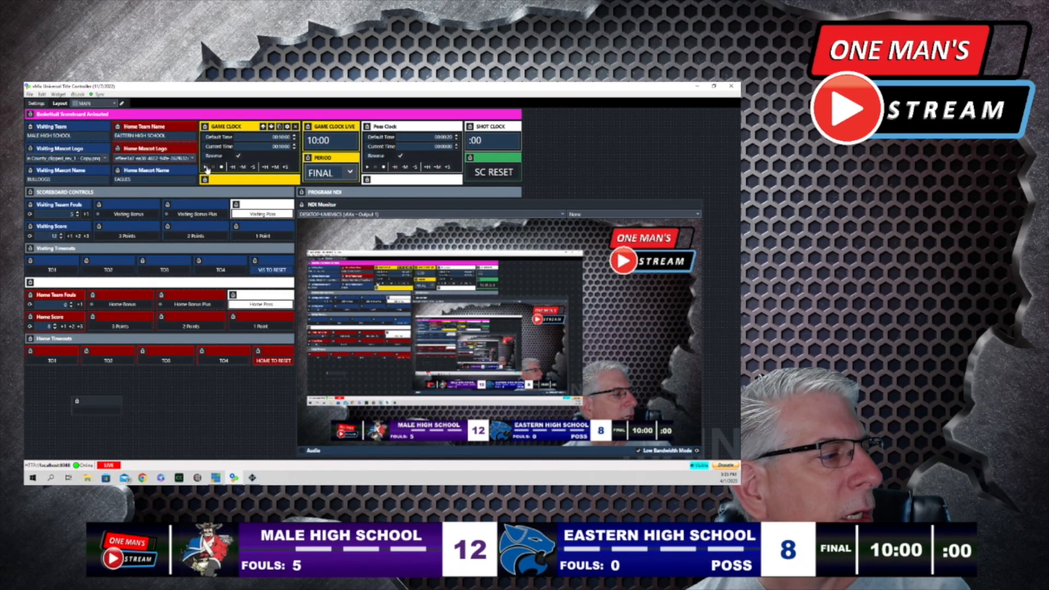
Start the Game Clock countdown, check it against the live clock widget and the scoreboard, and pause it
left_click(205, 169)
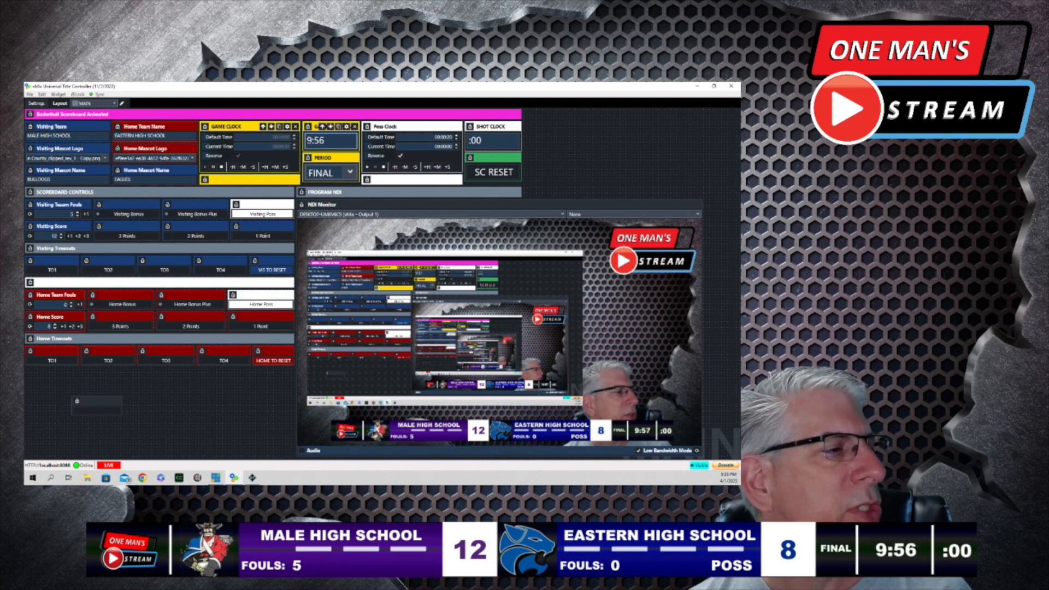
left_click(329, 140)
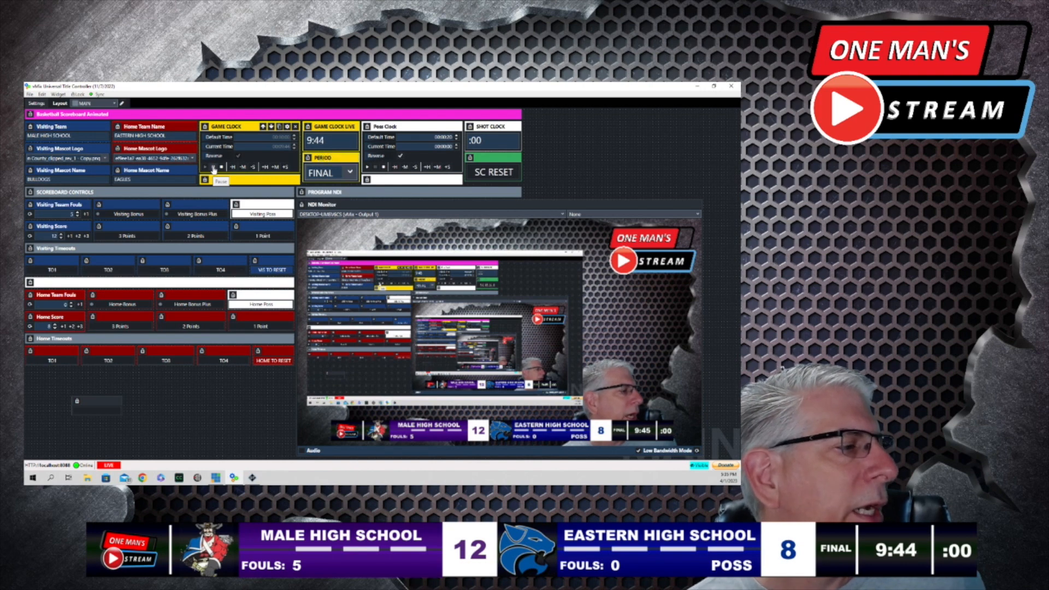
left_click(214, 169)
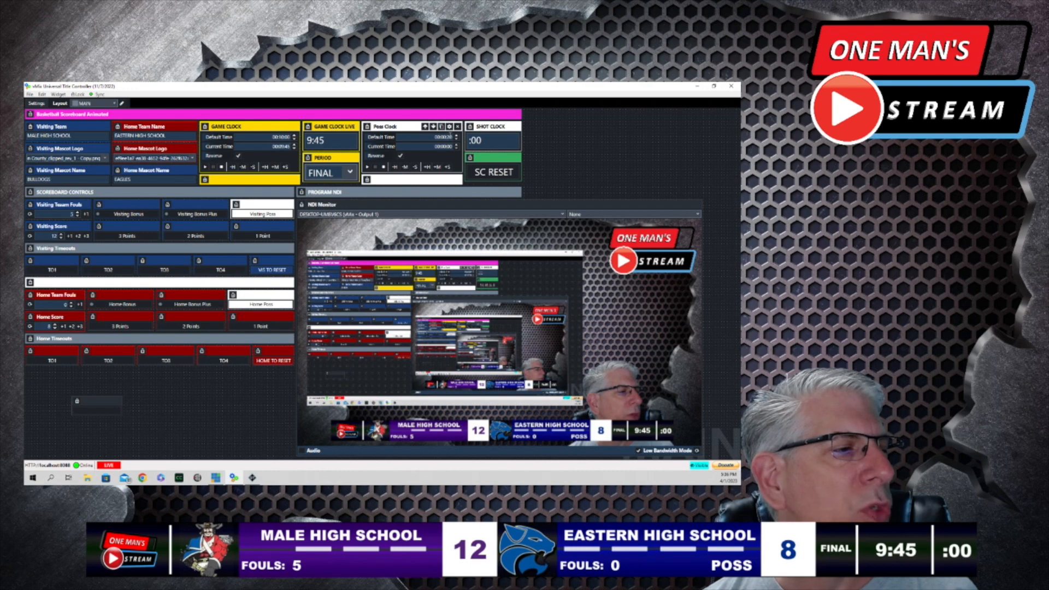
Examine the Poss Clock timer's Stop hotkey link, SecondsClock.Text title mapping and format, and close its properties
left_click(450, 126)
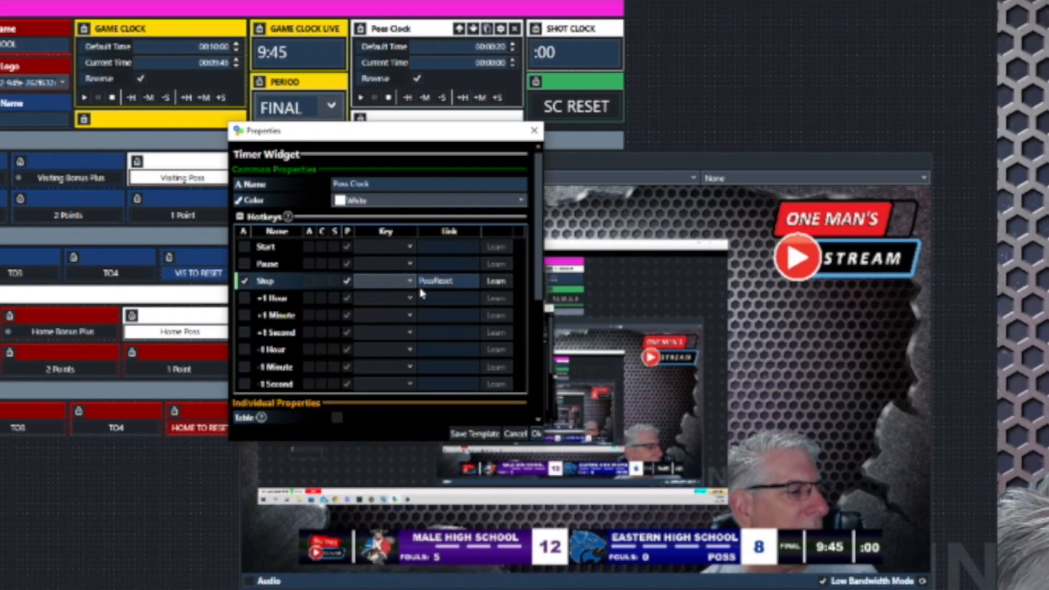
scroll(422, 295, "down", 5)
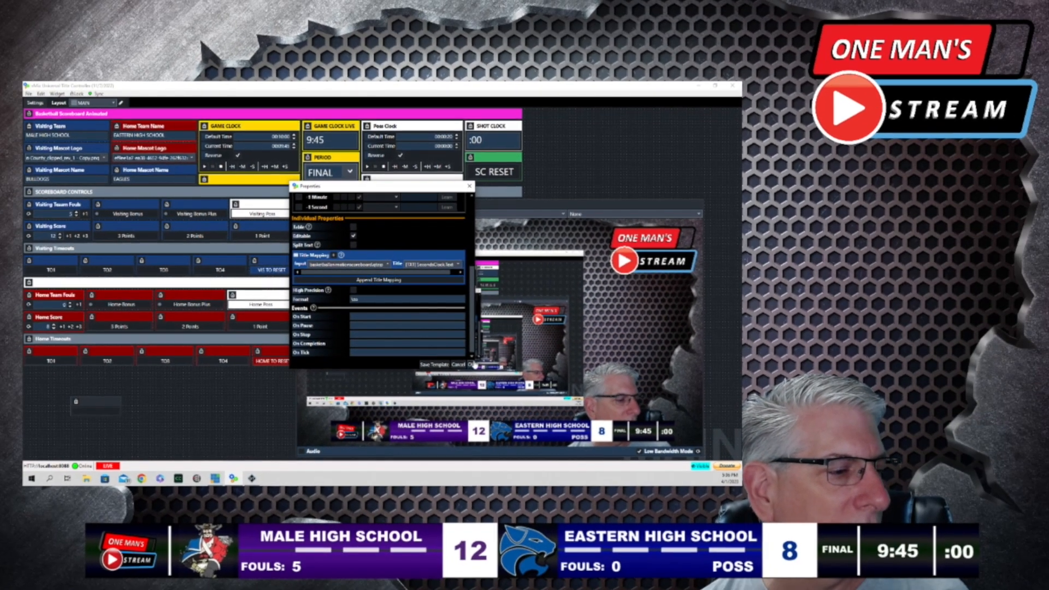
left_click(472, 365)
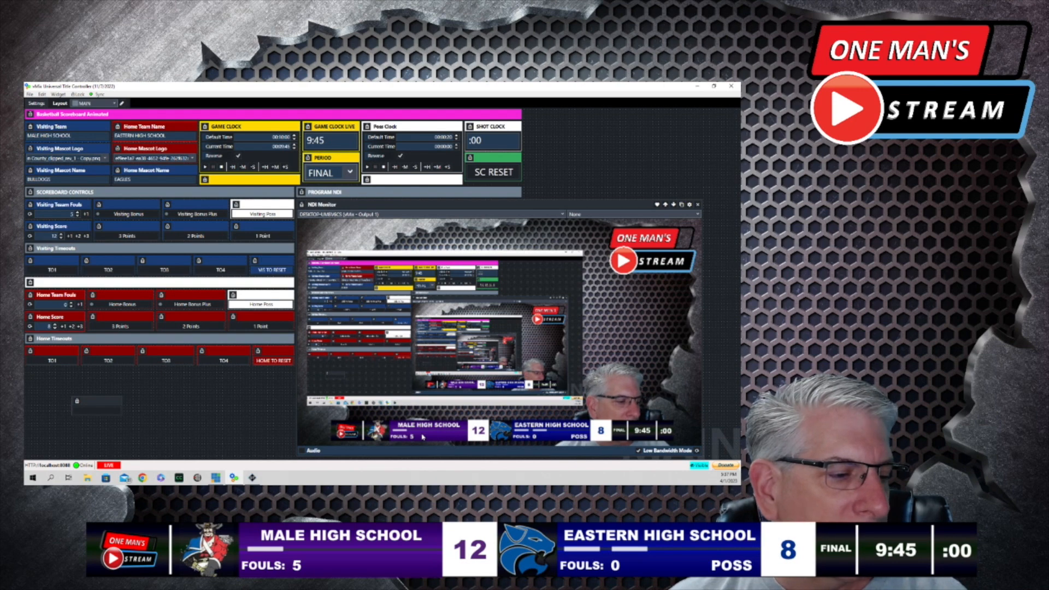
Reset the timeouts of both the visiting team and the home team on the scoreboard
left_click(275, 271)
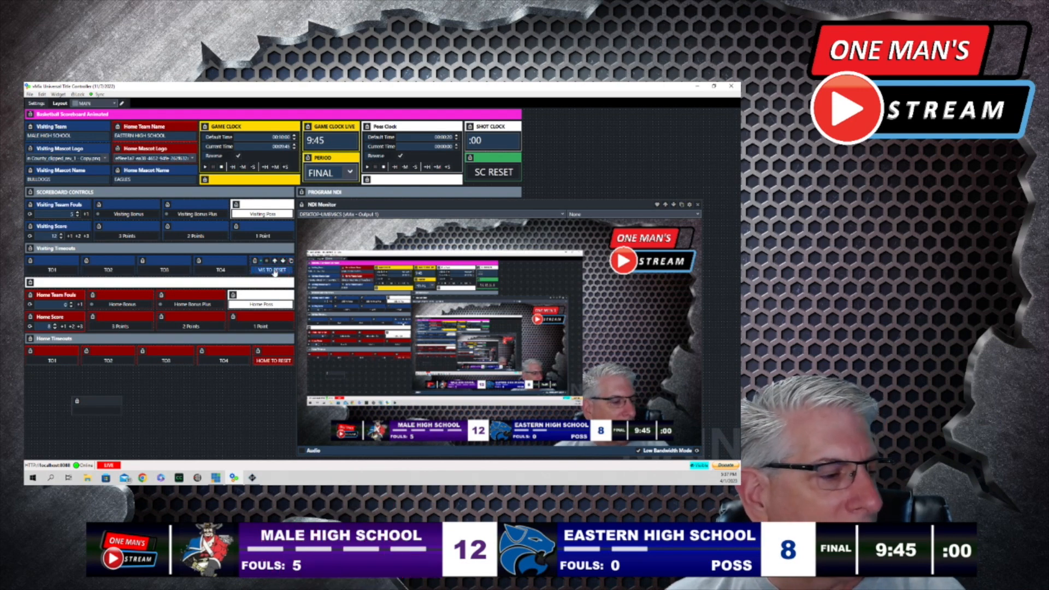
left_click(272, 362)
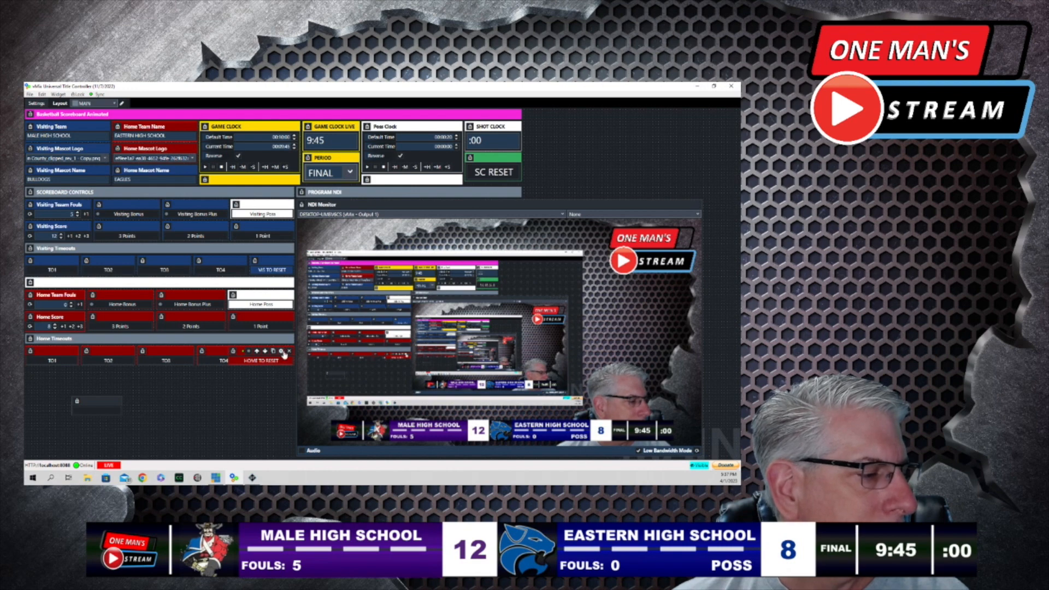
Examine the script commands of the home timeout reset button, including their input, index and type, and close its properties
left_click(282, 352)
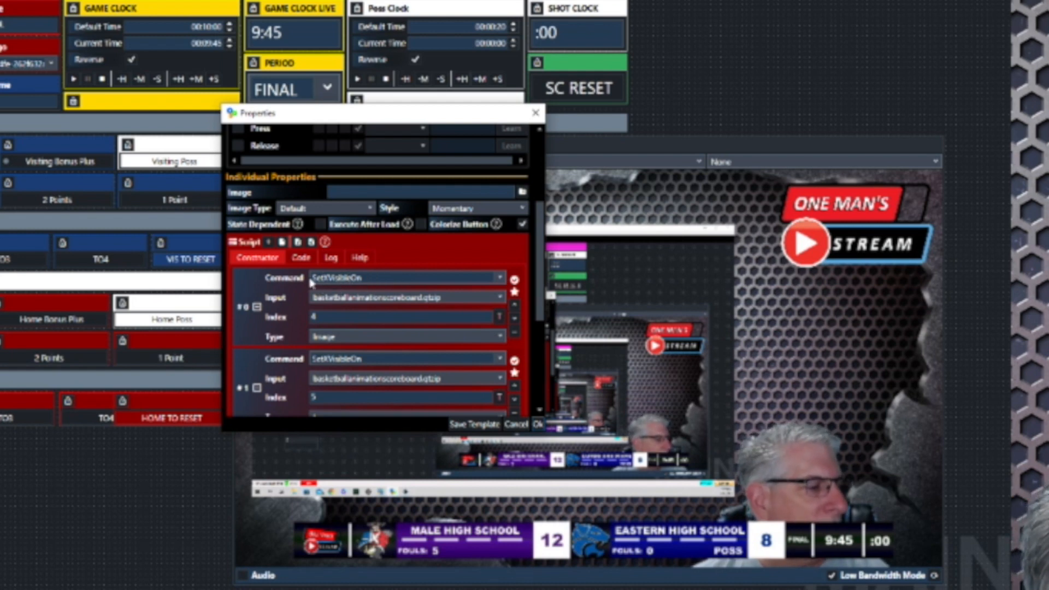
scroll(413, 281, "down", 2)
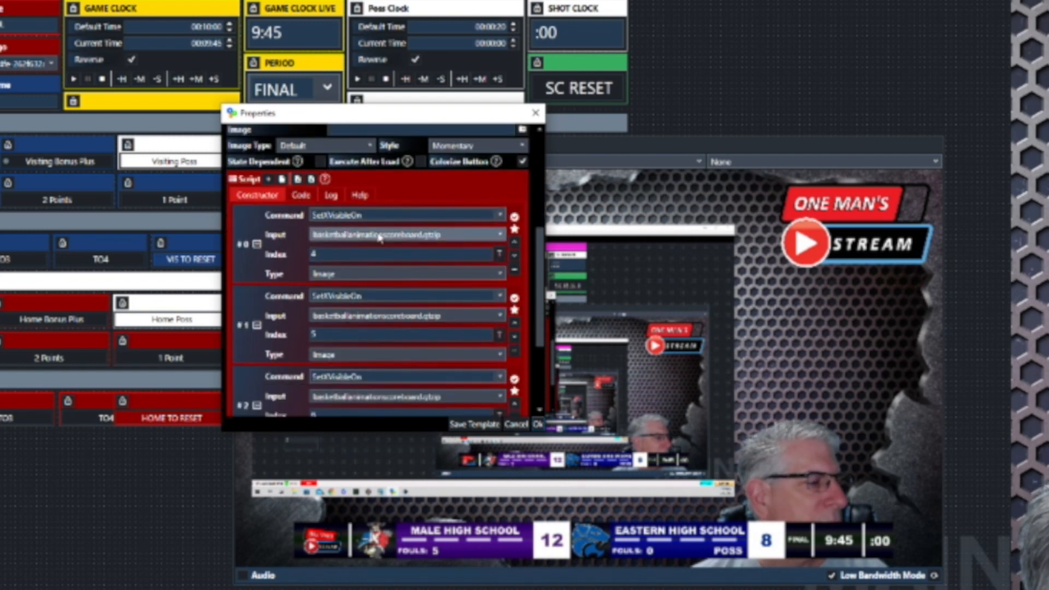
scroll(376, 244, "down", 2)
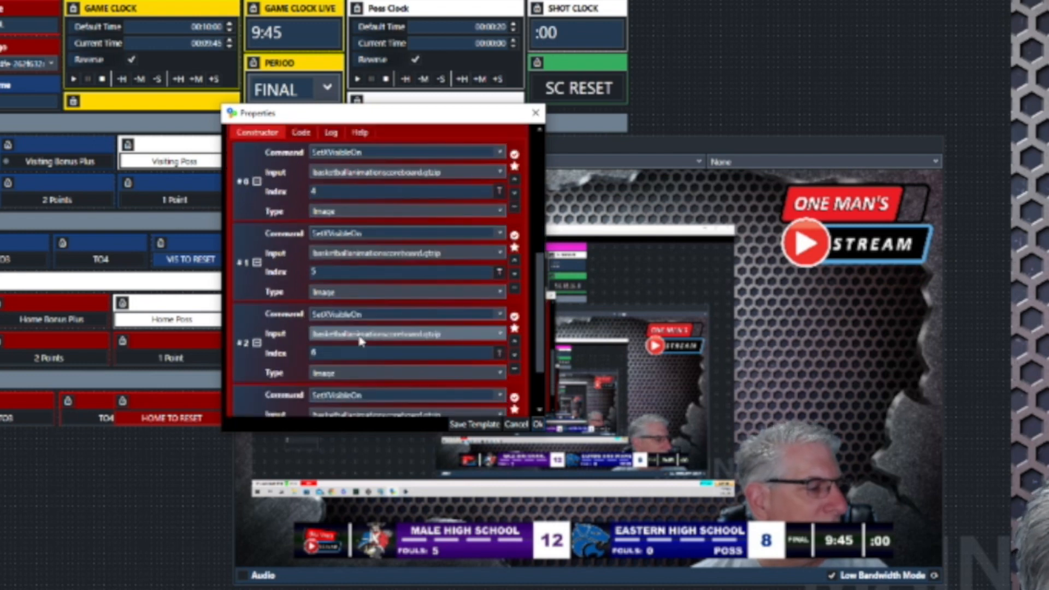
scroll(363, 389, "down", 1)
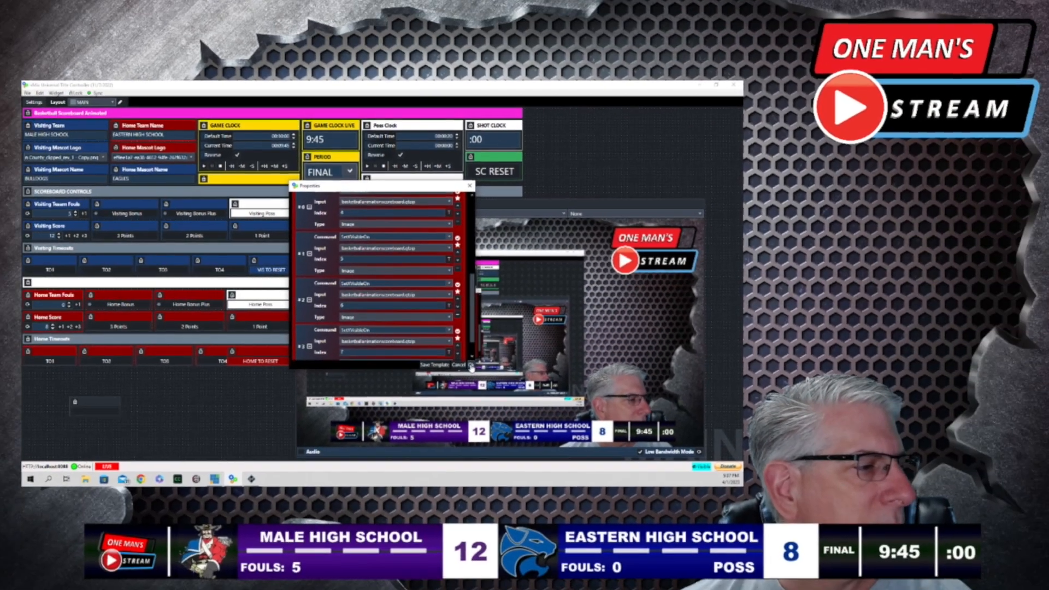
left_click(538, 426)
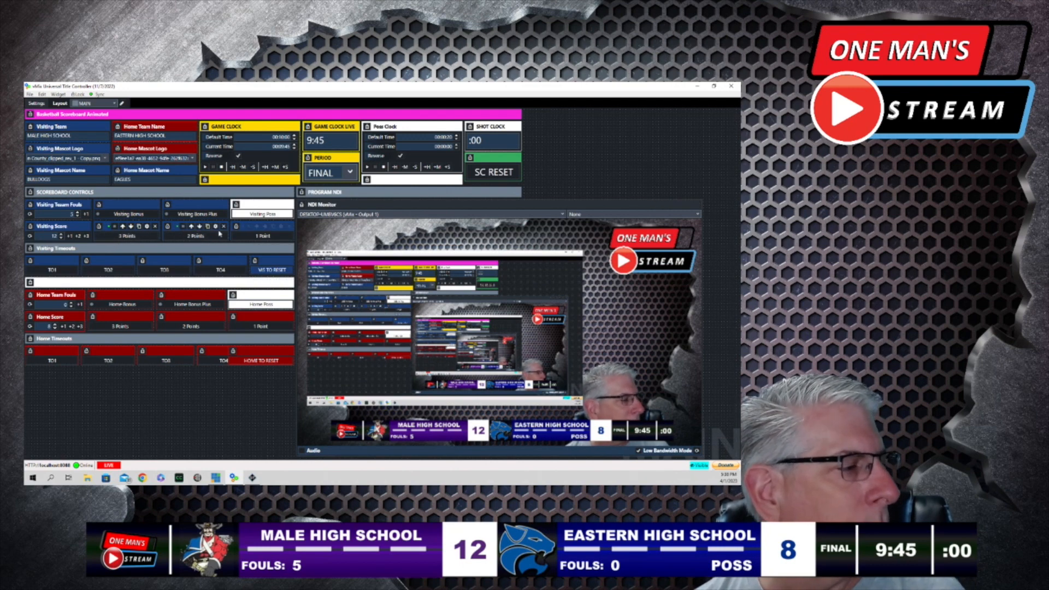
Open the visiting 2 Points button's properties and check which title field the SetXVisibleOn command's index refers to
left_click(216, 227)
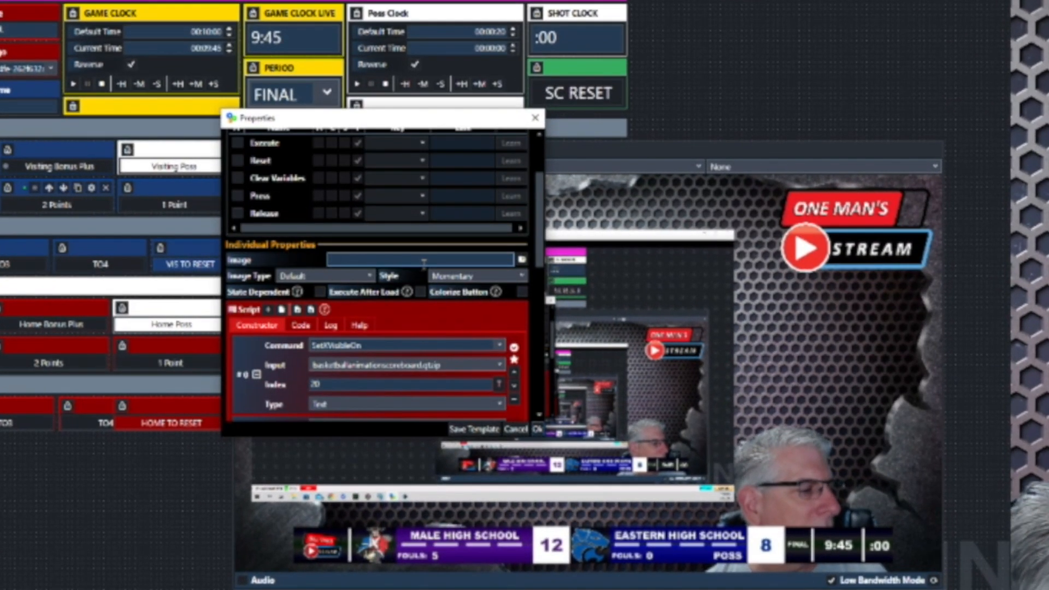
scroll(423, 263, "down", 1)
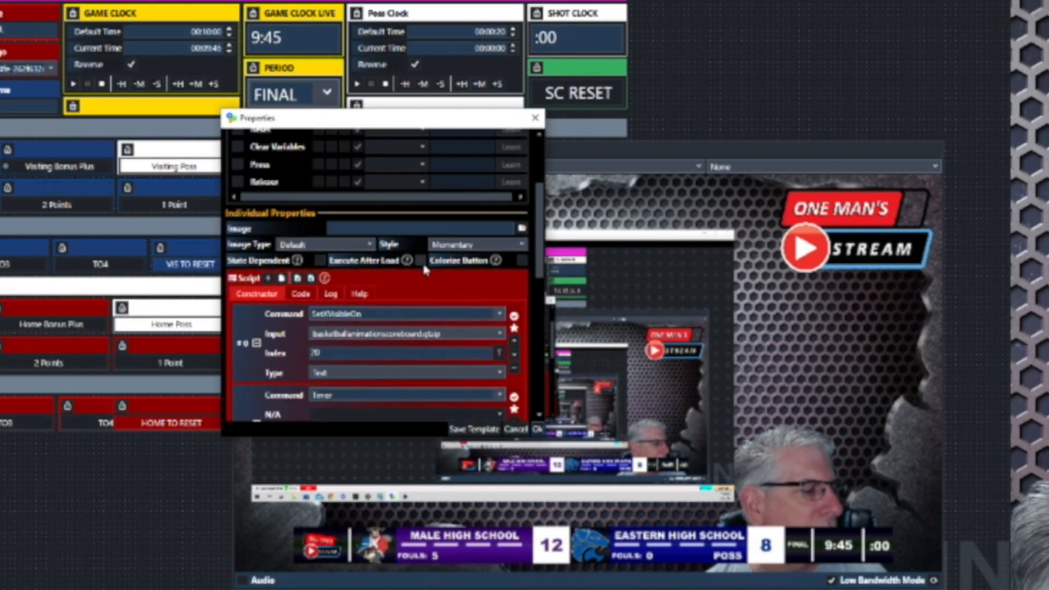
scroll(425, 261, "down", 2)
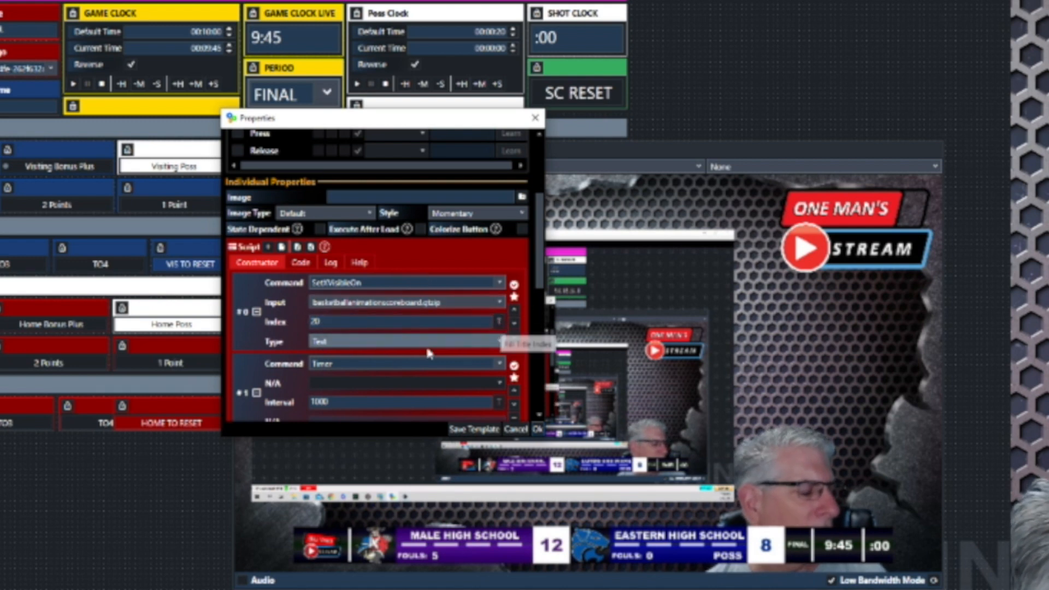
left_click(498, 322)
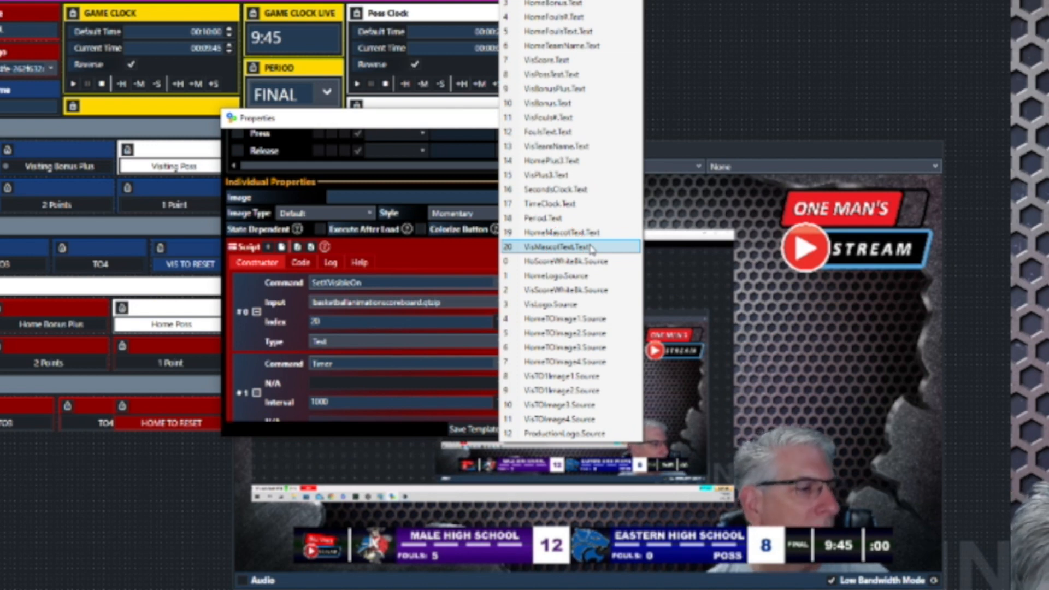
left_click(723, 161)
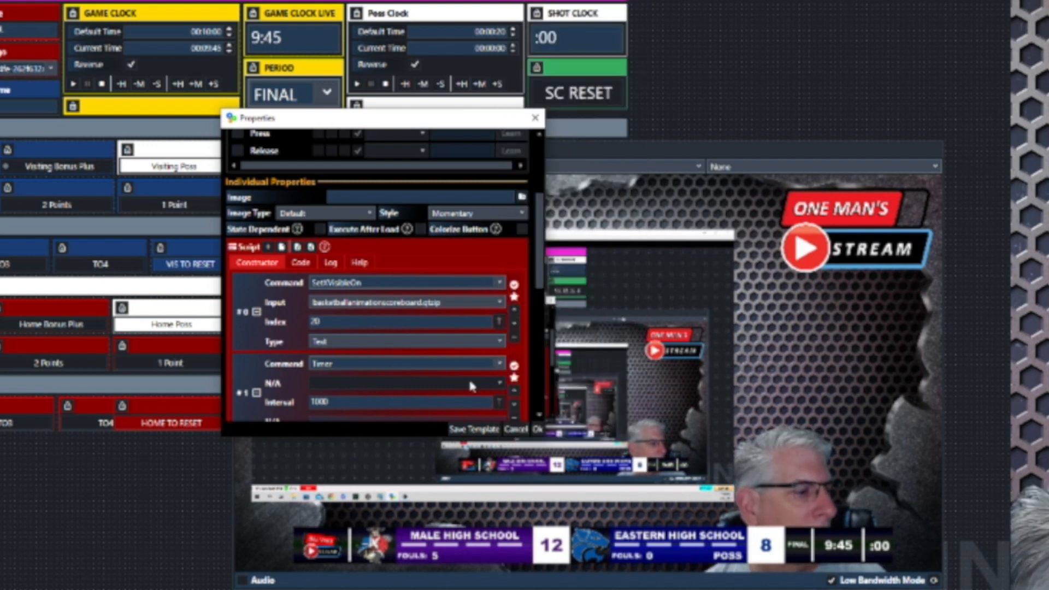
Examine the Timer, SetXVisibleOff and ExecLink commands in the rest of the visiting 2 Points script, and close its properties
scroll(356, 349, "down", 2)
left_click(343, 339)
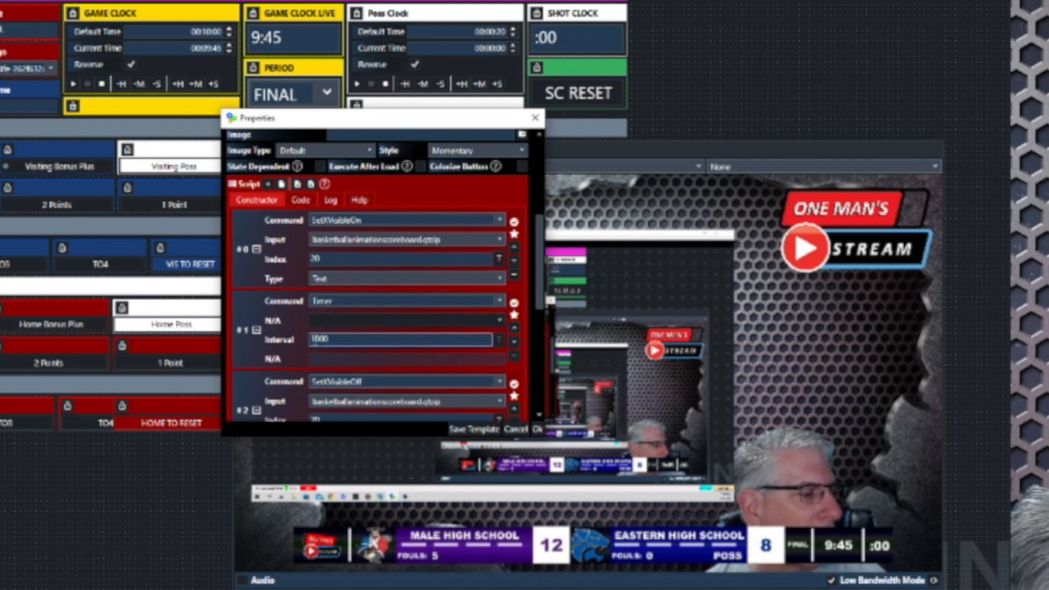
scroll(372, 336, "down", 2)
left_click(312, 358)
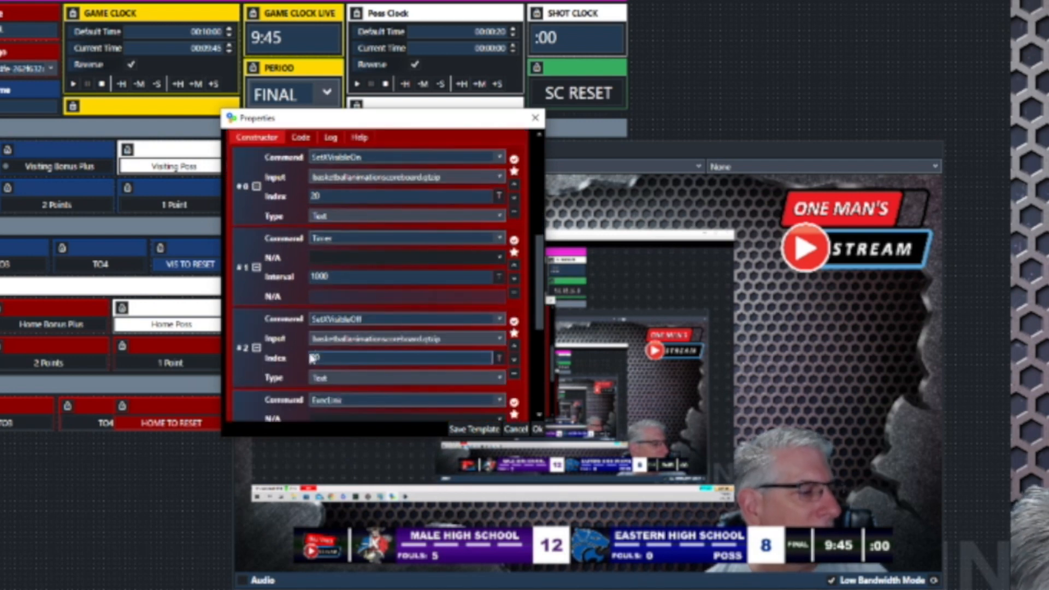
scroll(460, 358, "down", 4)
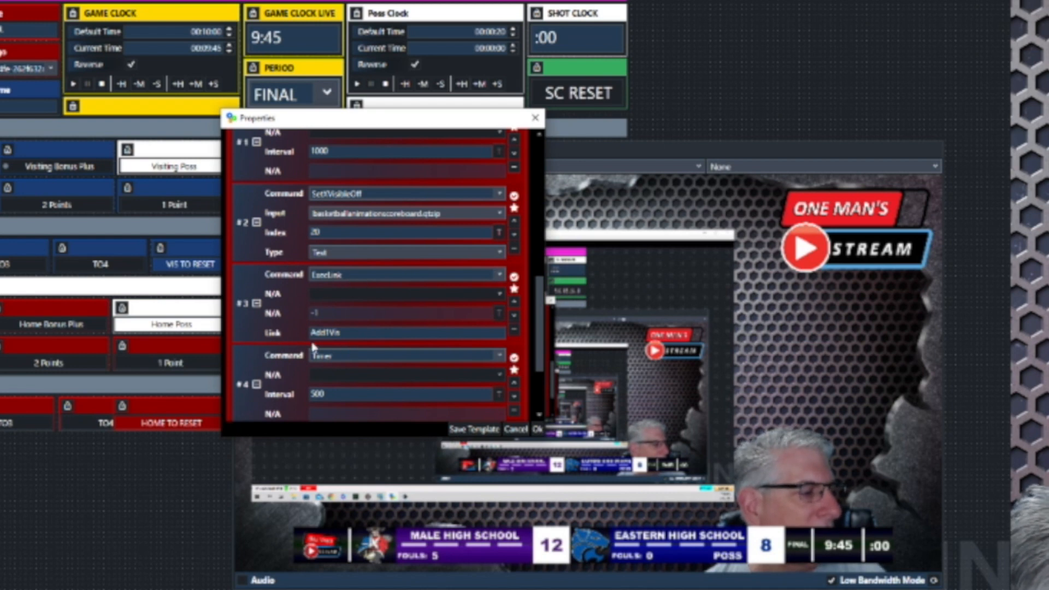
left_click(355, 332)
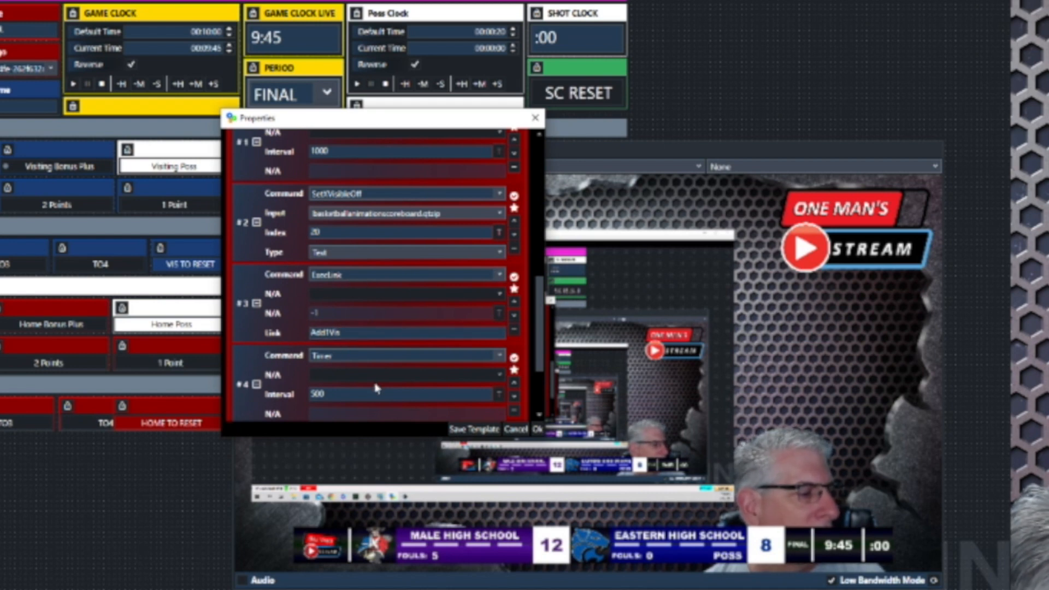
scroll(374, 350, "down", 1)
left_click(355, 361)
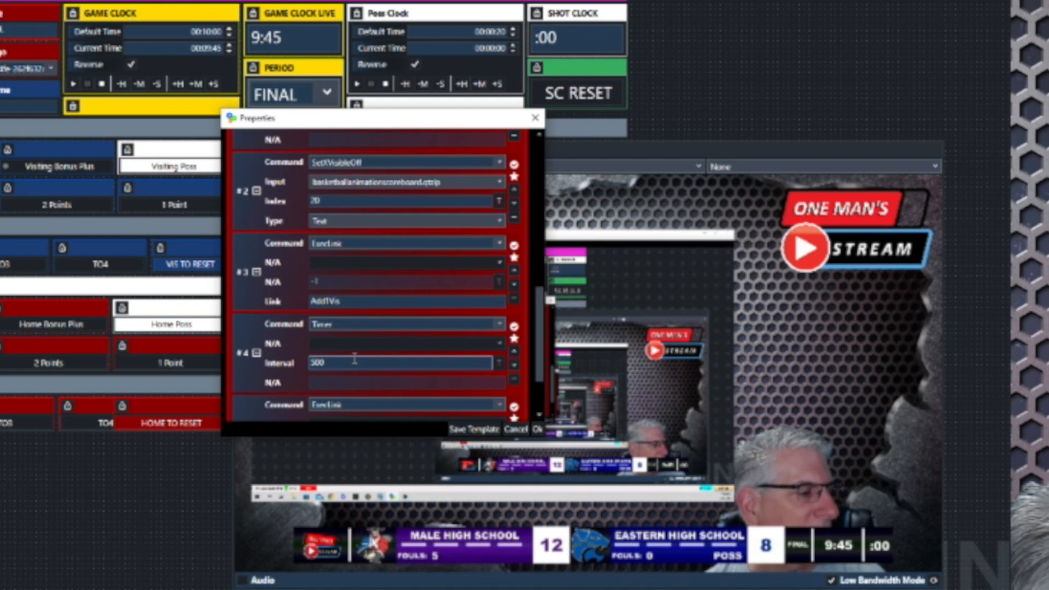
scroll(356, 362, "down", 2)
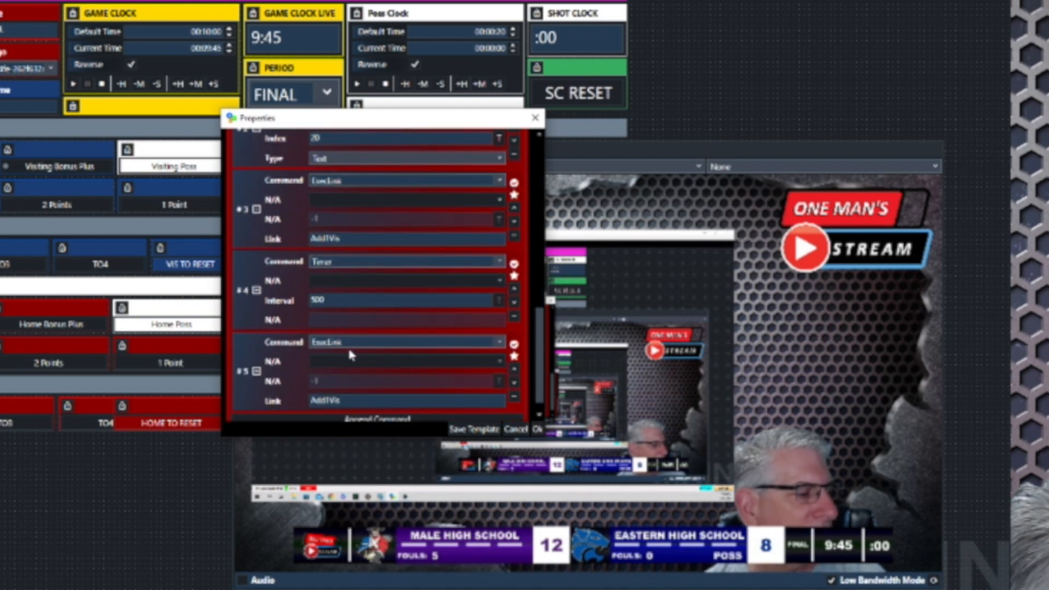
scroll(361, 402, "down", 1)
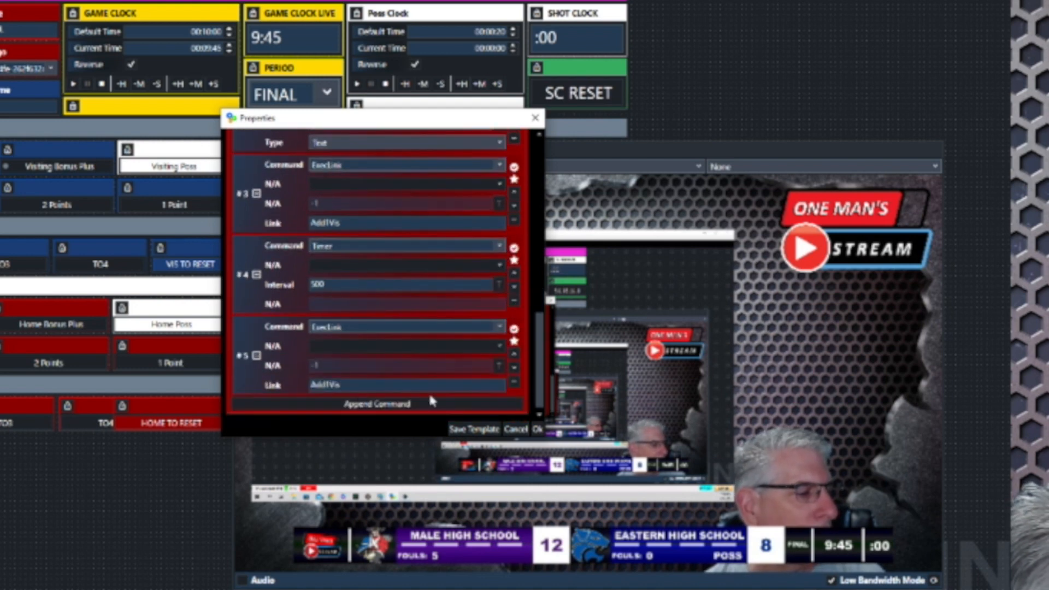
left_click(538, 429)
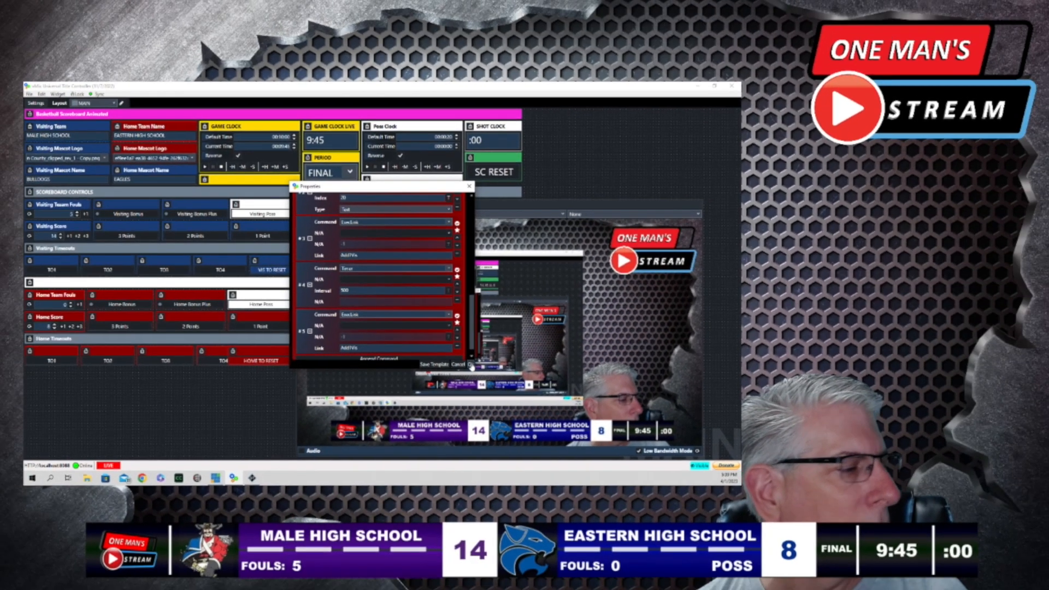
left_click(534, 119)
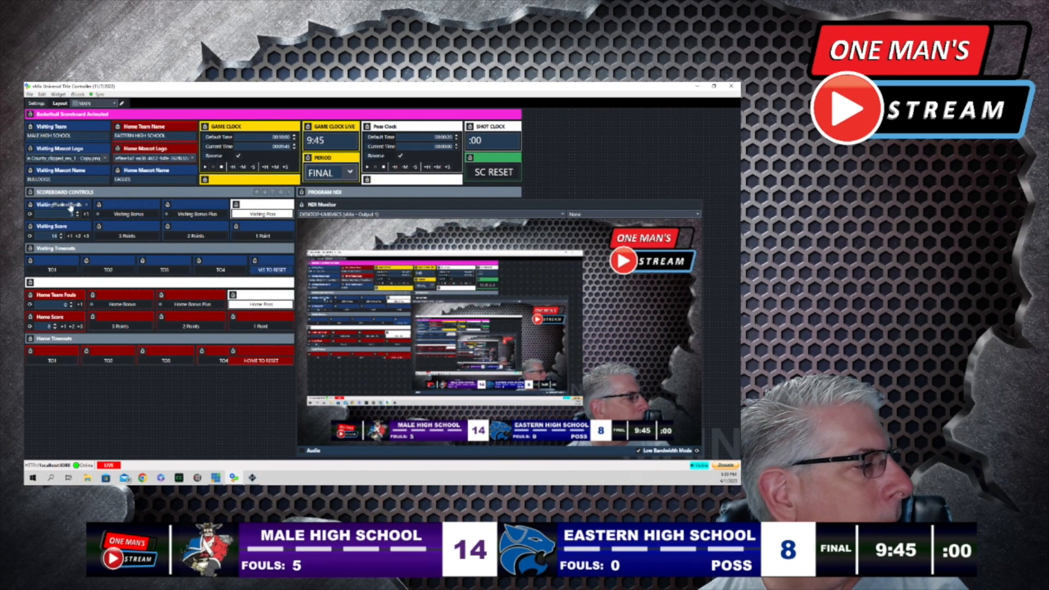
Examine the Visiting Score widget's hotkey links, active buttons and title mapping
left_click(79, 228)
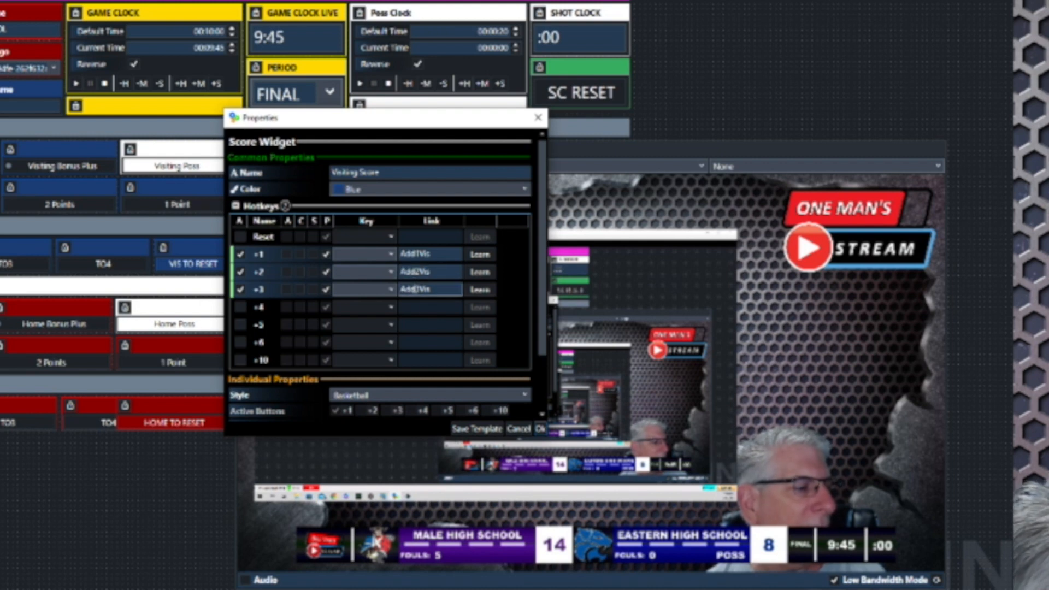
scroll(437, 289, "down", 3)
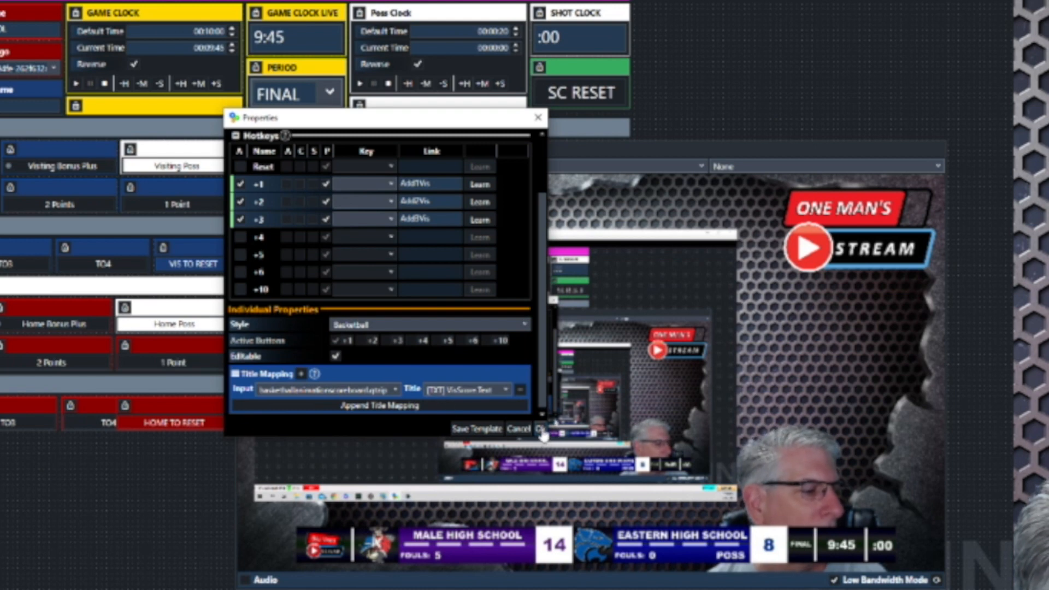
scroll(425, 277, "up", 1)
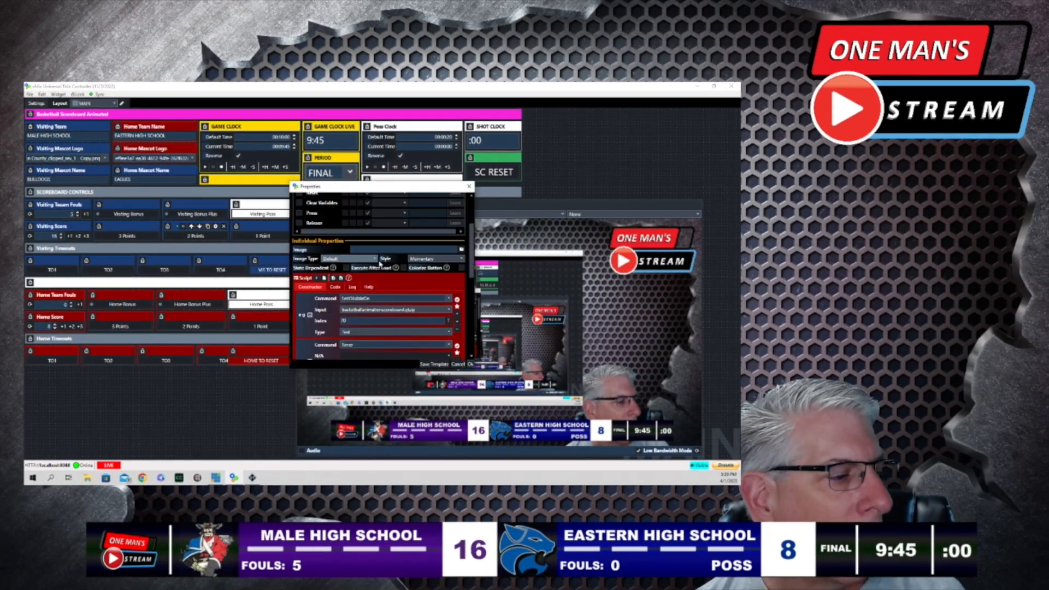
Compare the visiting 2 Points script's ExecLink commands with the Visiting Score widget's hotkey links, closing both properties
scroll(382, 264, "down", 8)
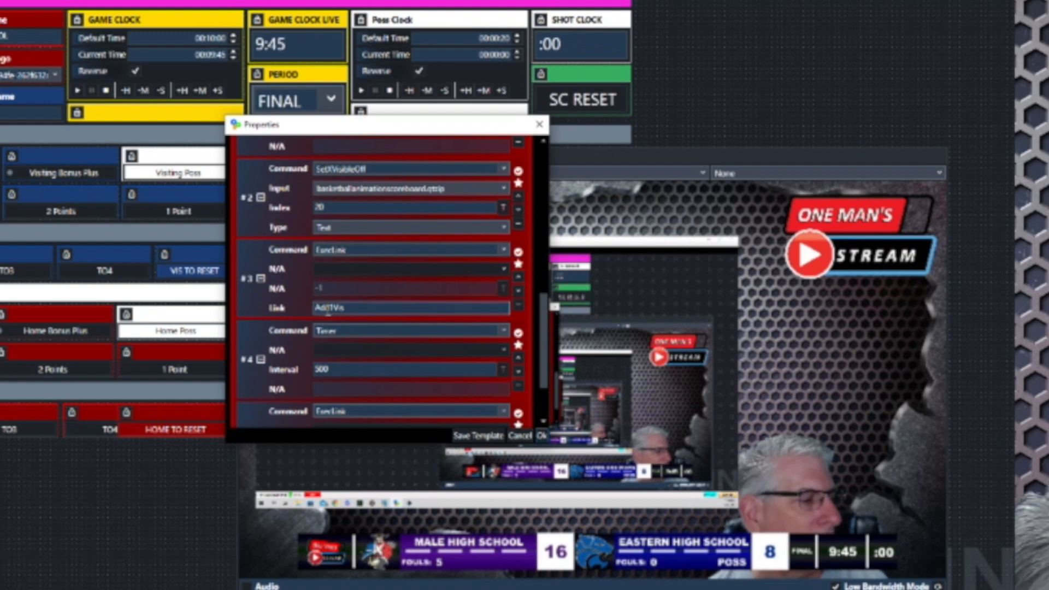
left_click(540, 435)
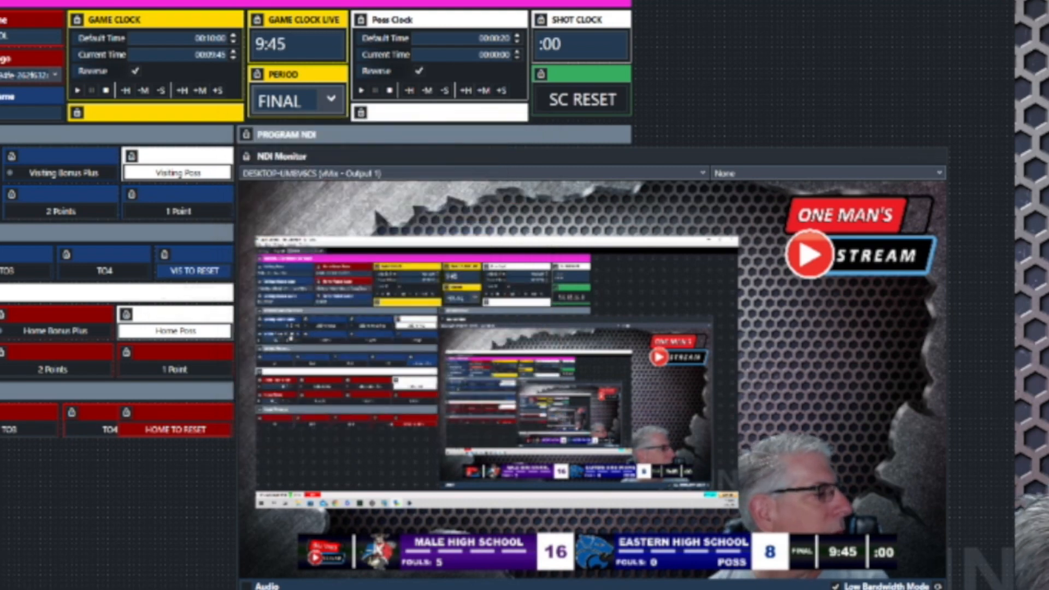
left_click(0, 219)
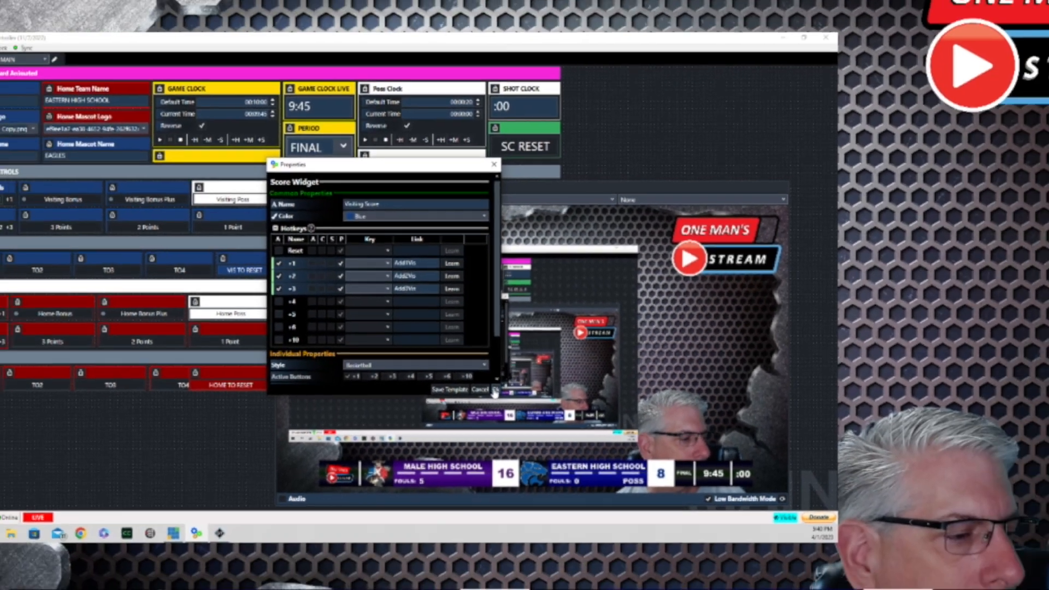
left_click(537, 430)
Award 2 points to the visiting team and 2 points to the home team using their animated score buttons
left_click(202, 233)
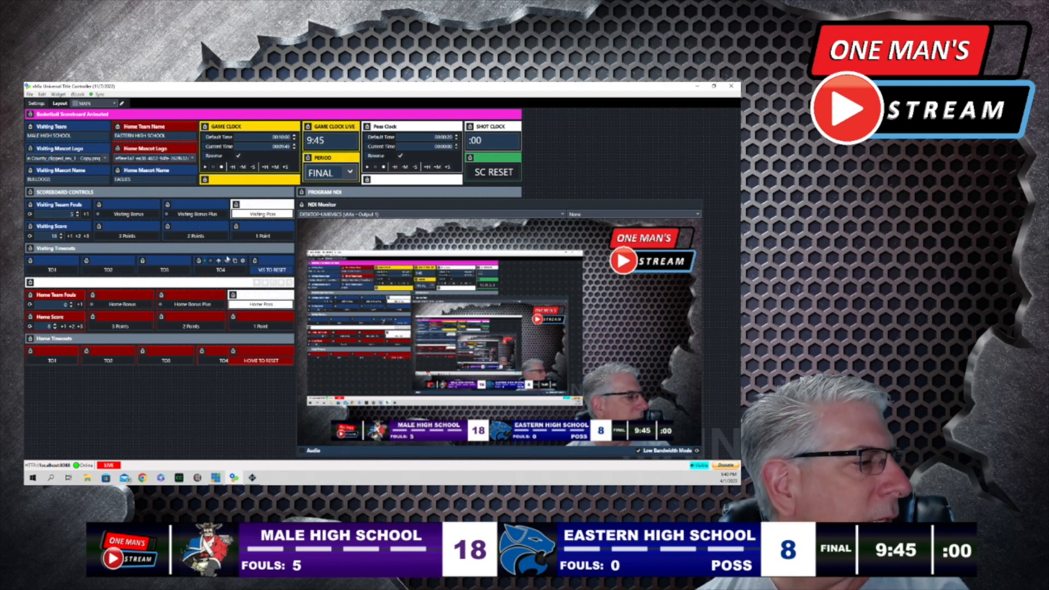
left_click(191, 328)
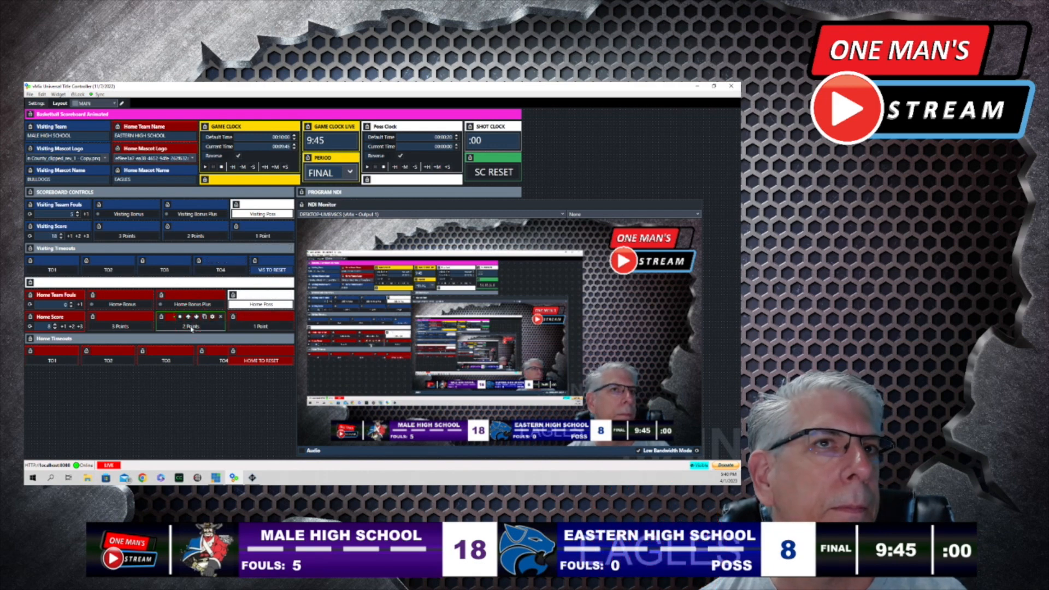
Examine the home 2 Points button's script and check which title field its SetXVisibleOn index refers to
left_click(213, 317)
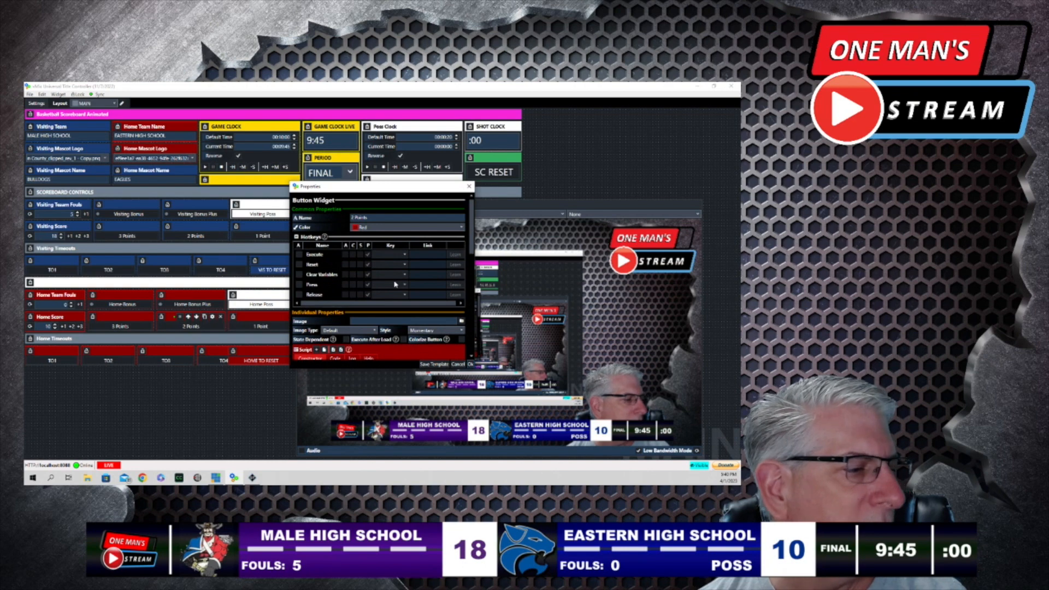
scroll(395, 284, "down", 5)
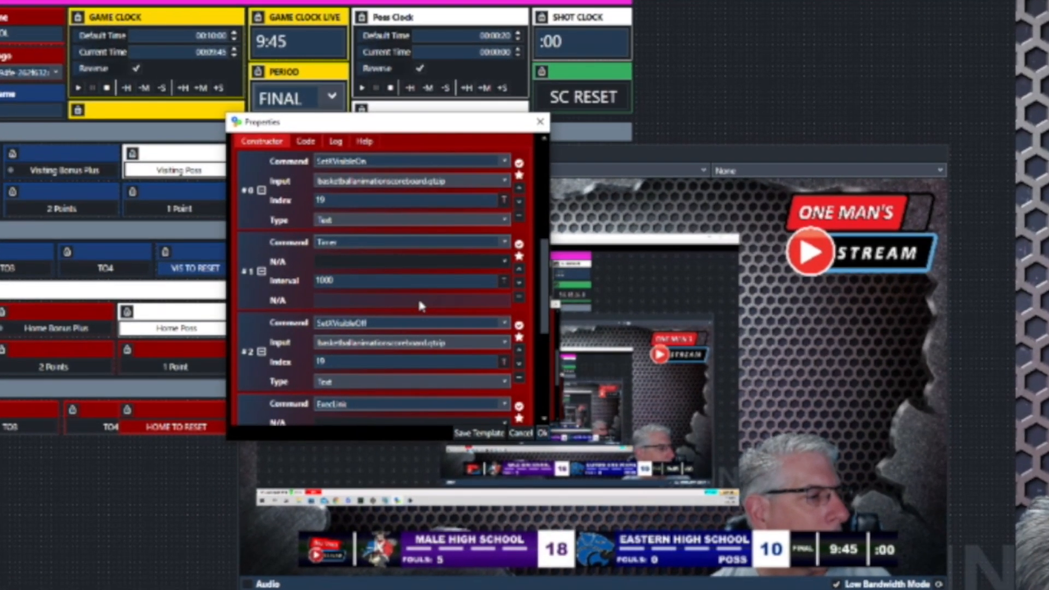
scroll(427, 274, "up", 1)
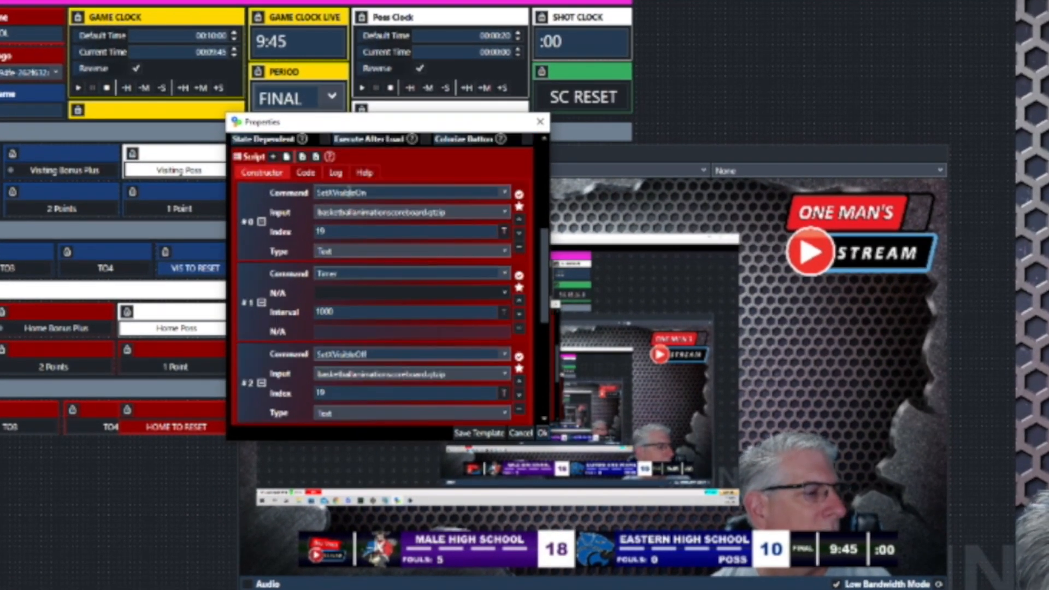
left_click(336, 232)
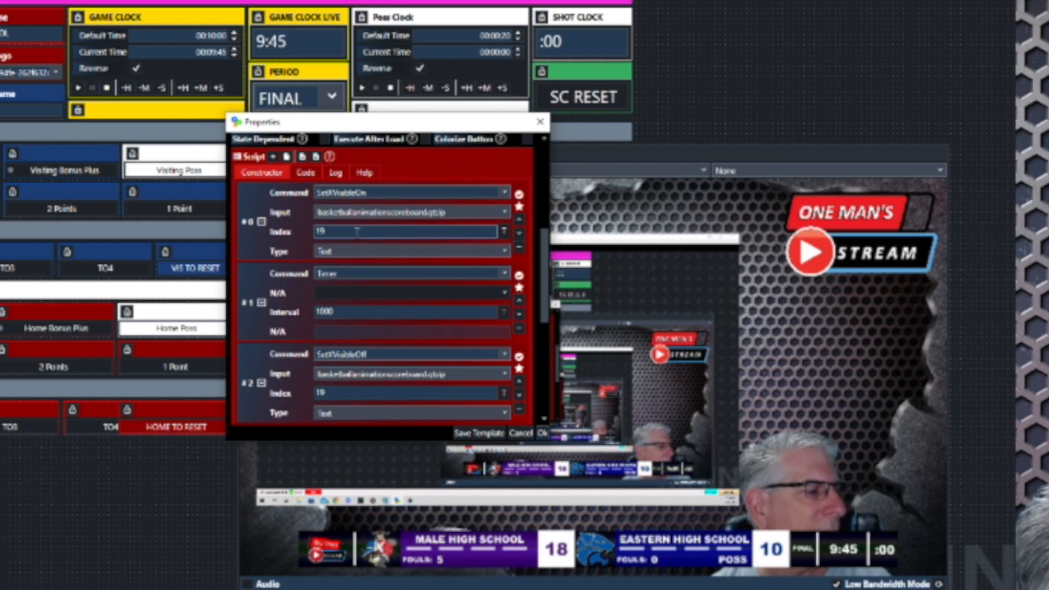
left_click(505, 232)
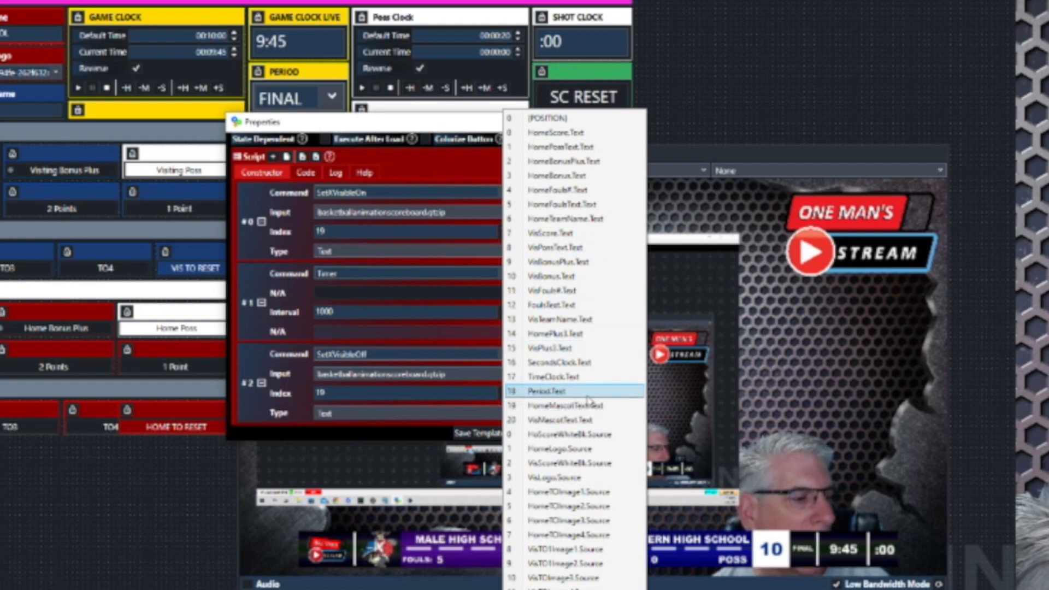
left_click(51, 535)
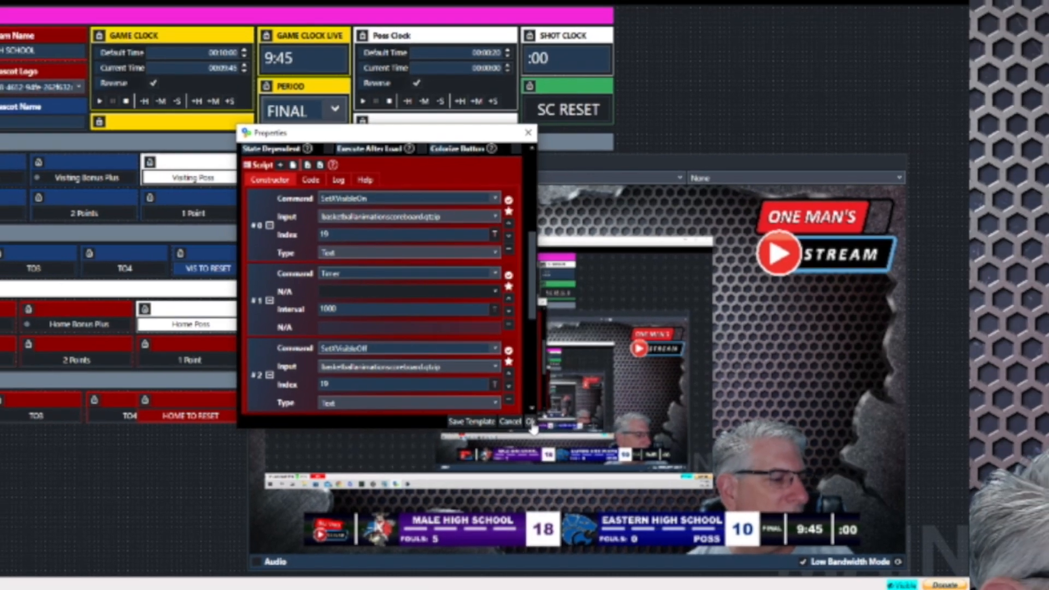
Close the home 2 Points properties and award 3 points to the visiting team using its animated score button
left_click(542, 434)
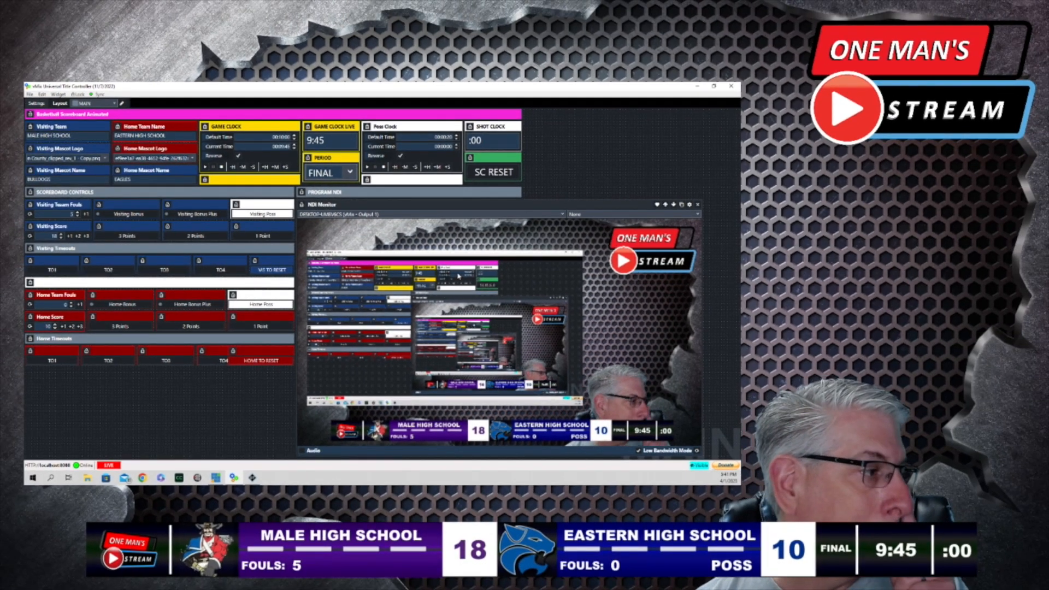
left_click(131, 236)
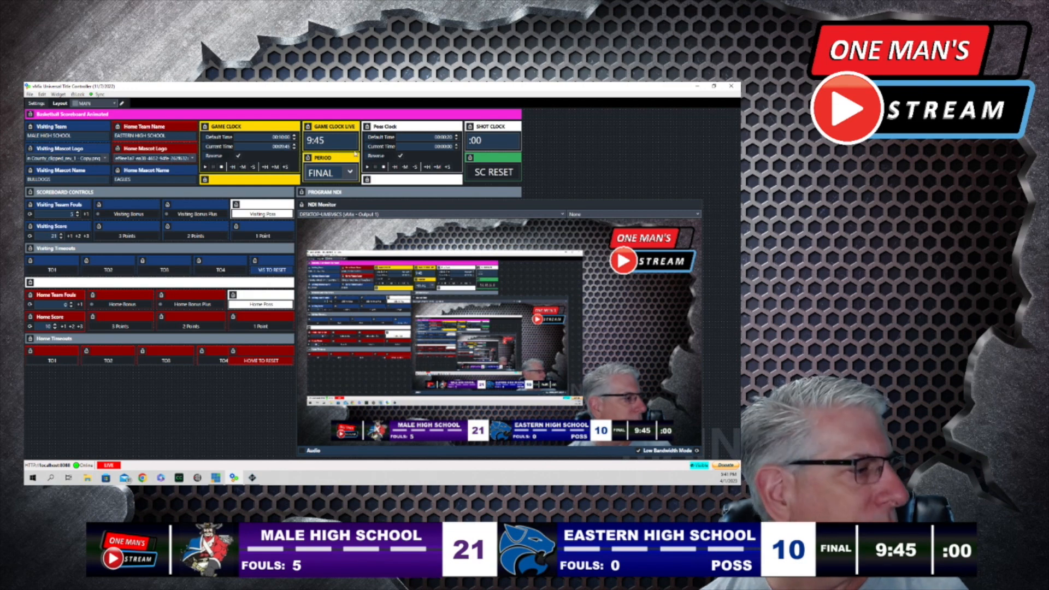
Examine the visiting 3 Points button's script and check which title fields its two SetXVisibleOn indexes refer to
left_click(148, 226)
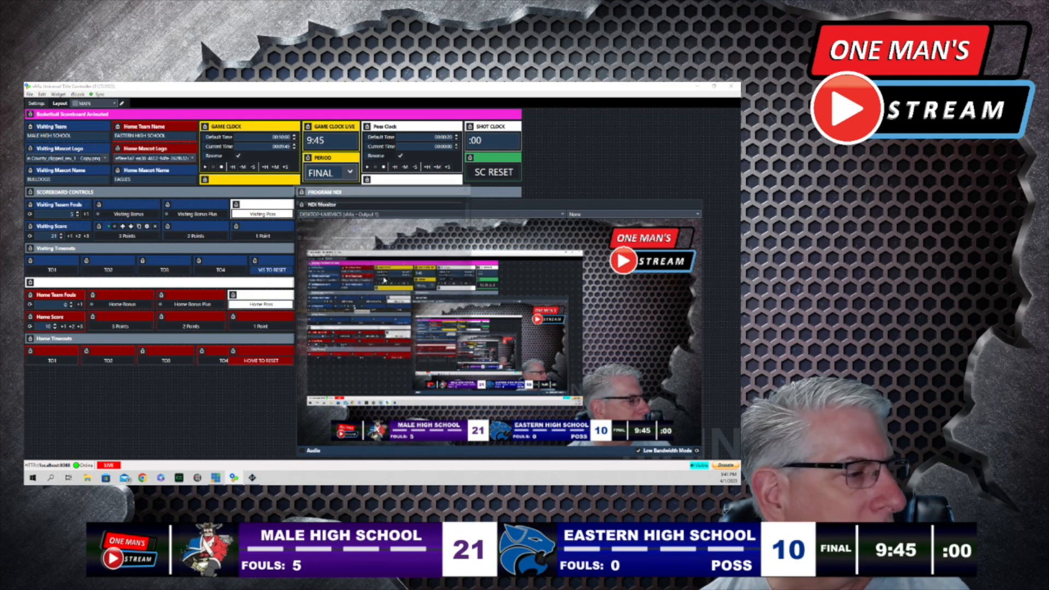
scroll(419, 301, "down", 4)
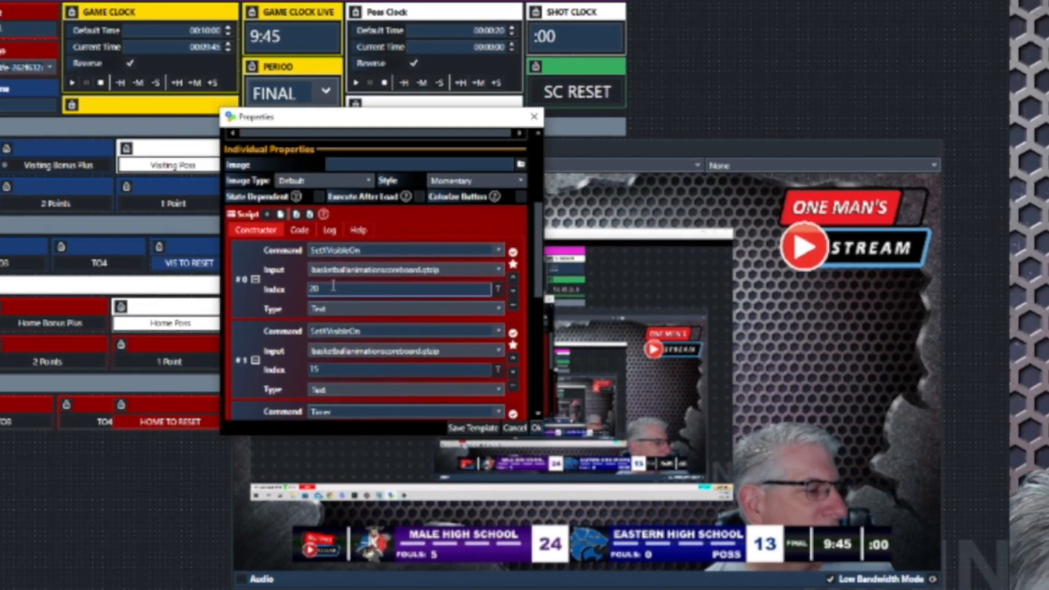
left_click(495, 284)
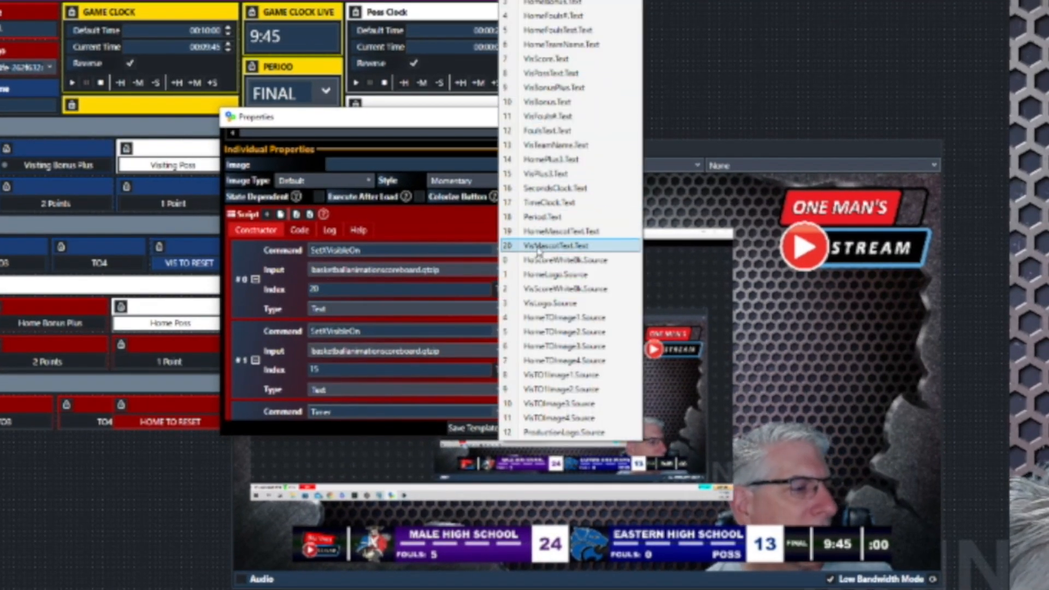
left_click(557, 245)
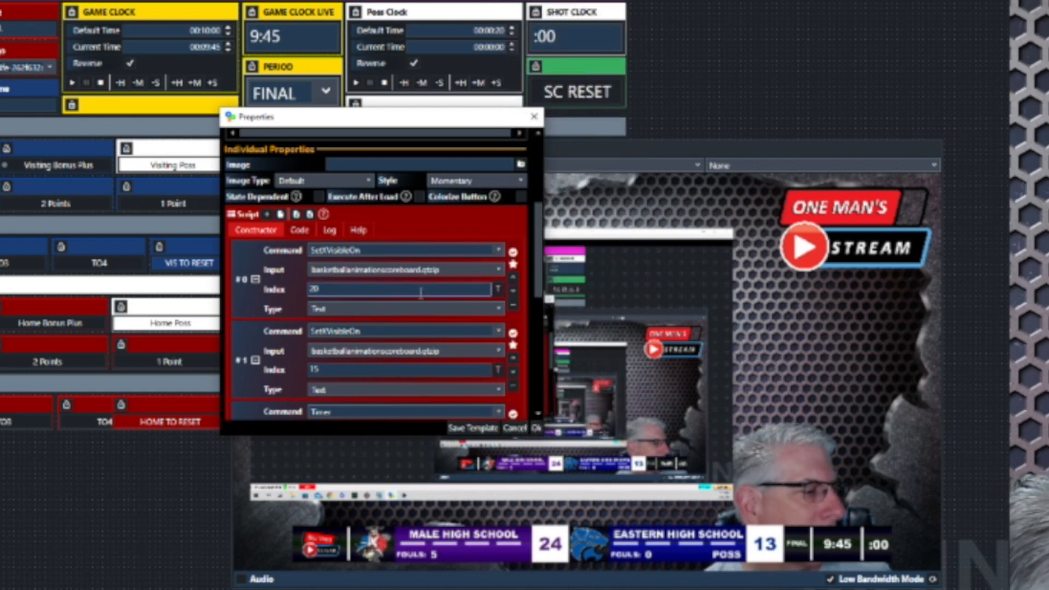
scroll(421, 299, "down", 1)
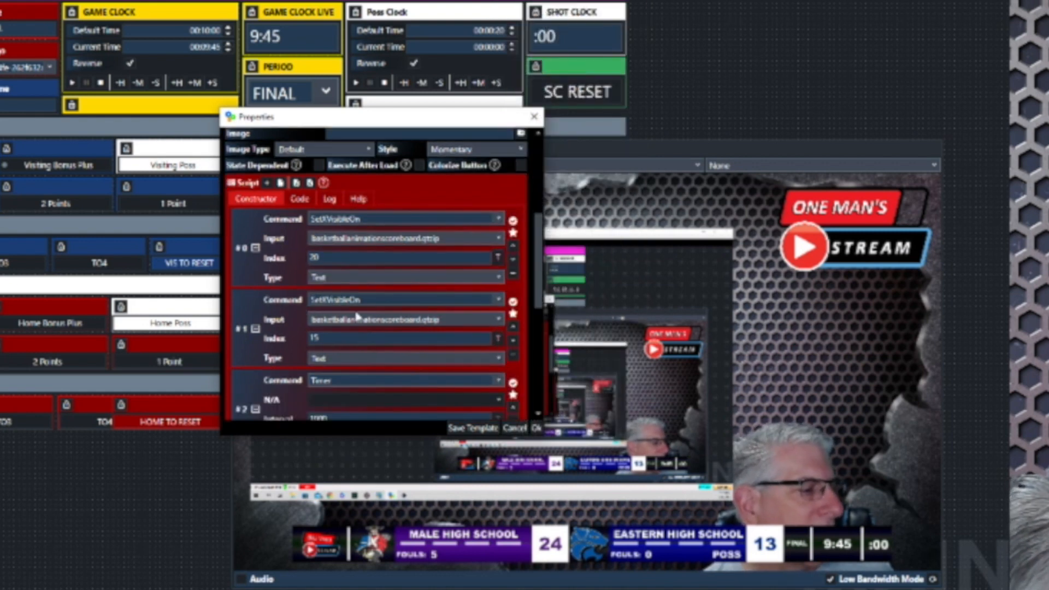
left_click(498, 337)
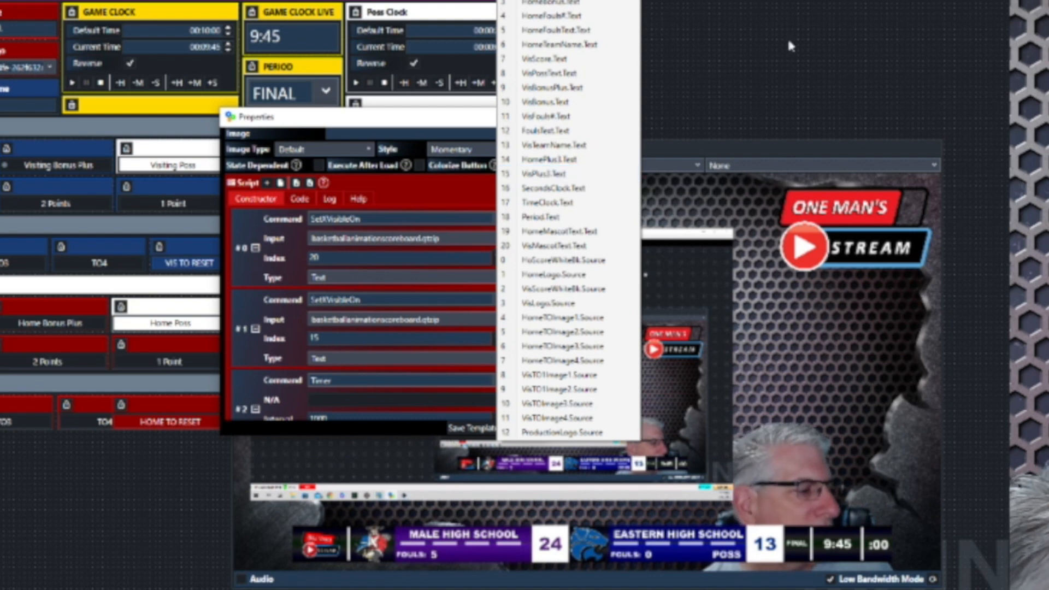
left_click(572, 174)
Review the visiting 3 Points script's Timer, SetXVisibleOff and ExecLink commands and compare them with the Visiting Score widget's +3 hotkey link
scroll(441, 234, "down", 2)
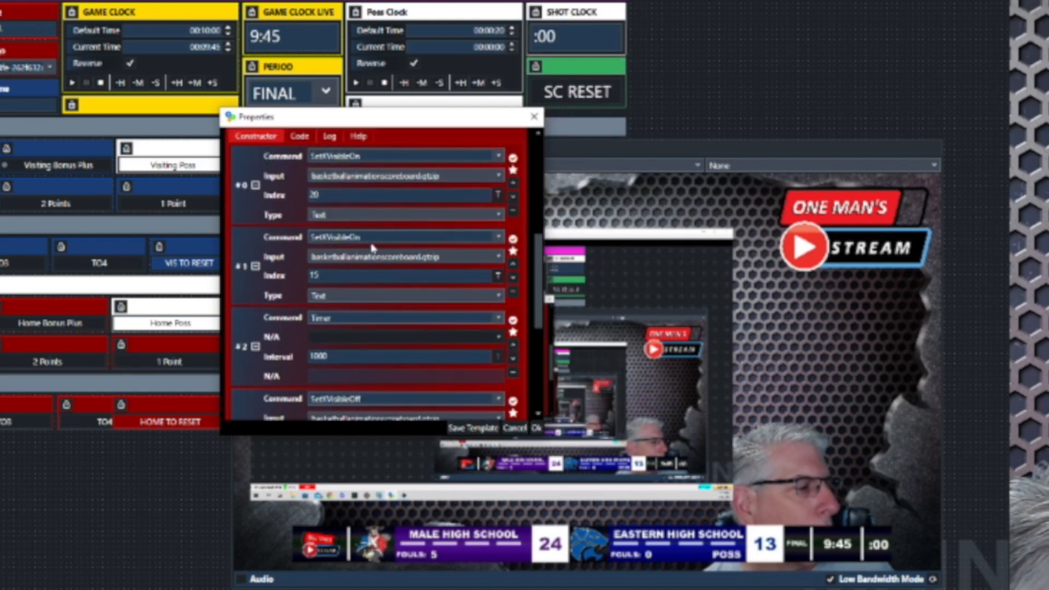
scroll(368, 352, "down", 4)
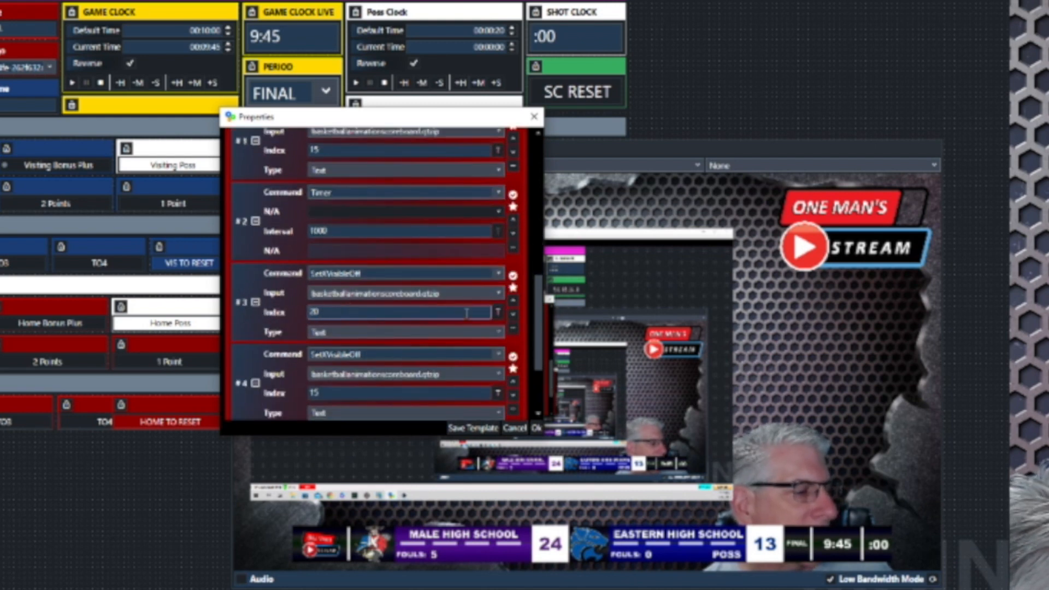
scroll(459, 322, "down", 3)
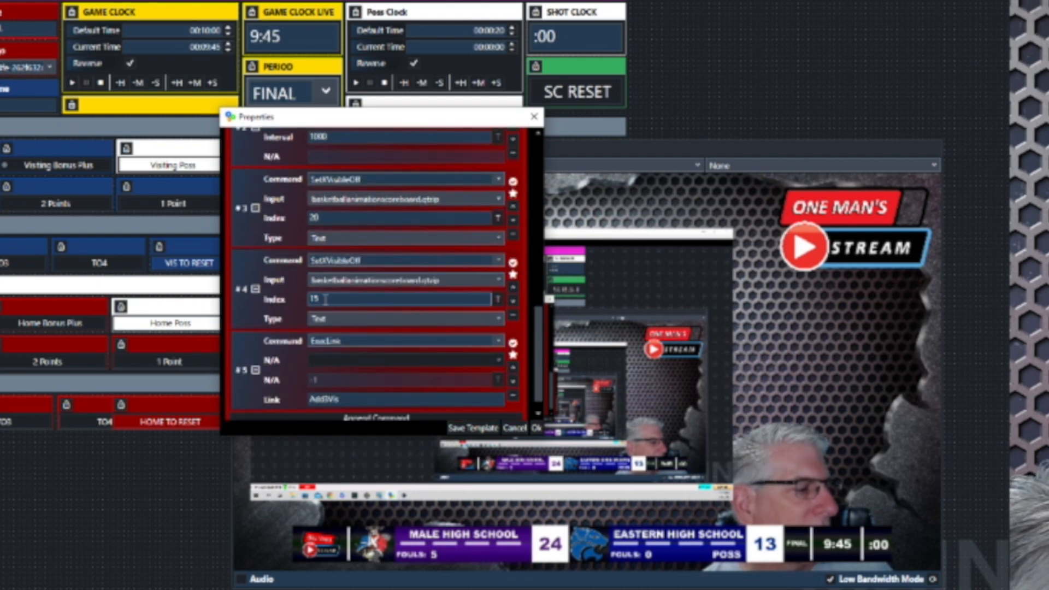
scroll(480, 293, "down", 1)
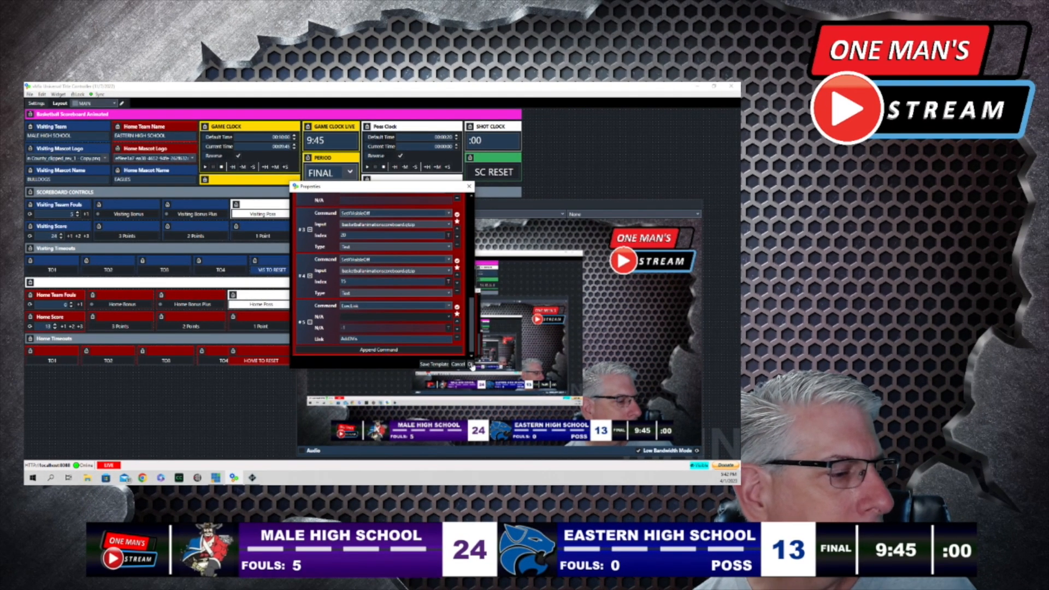
left_click(471, 366)
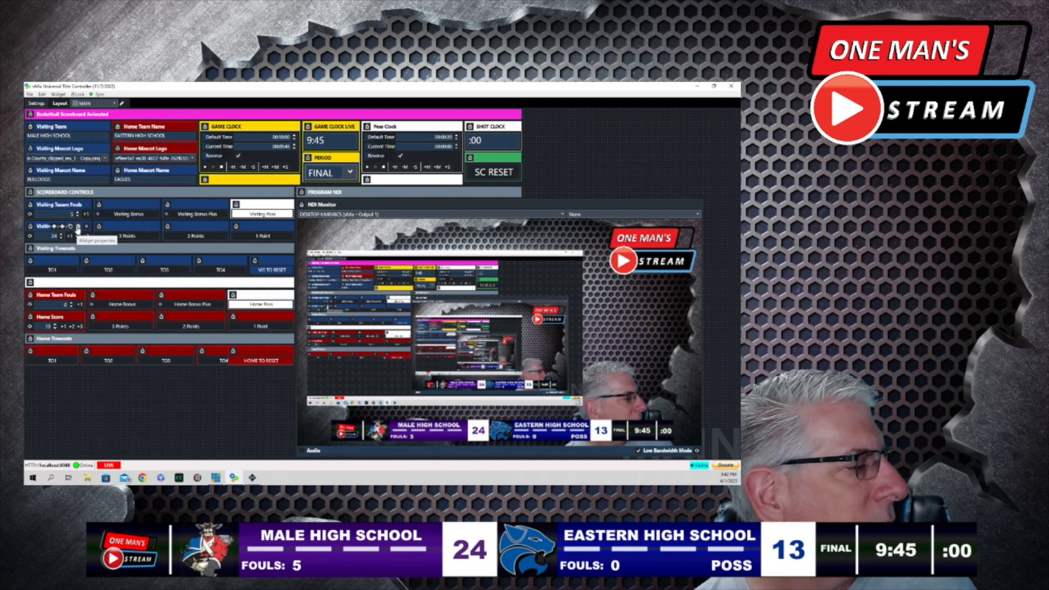
left_click(78, 229)
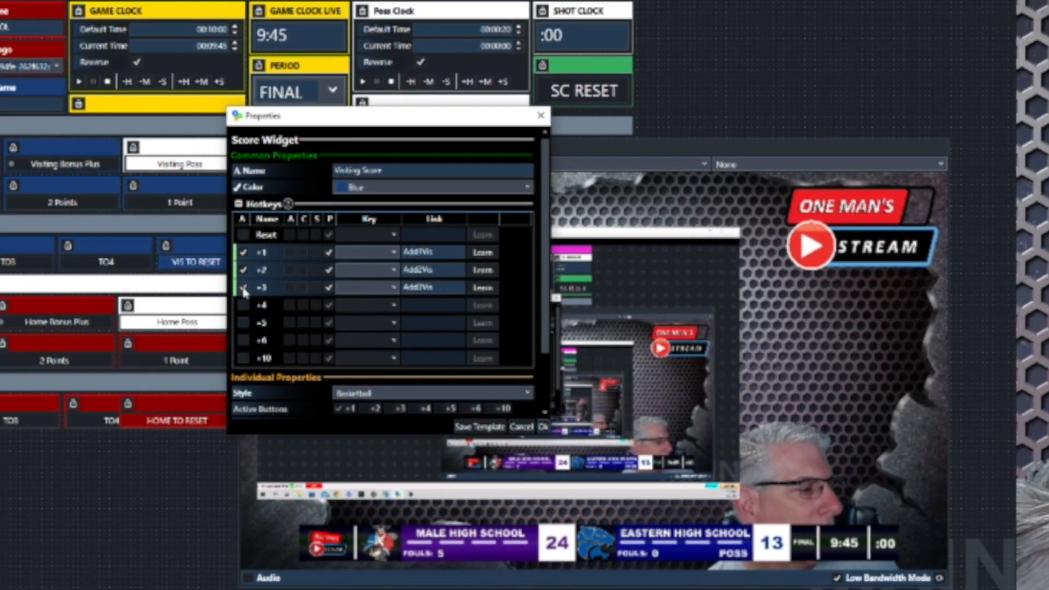
left_click(422, 288)
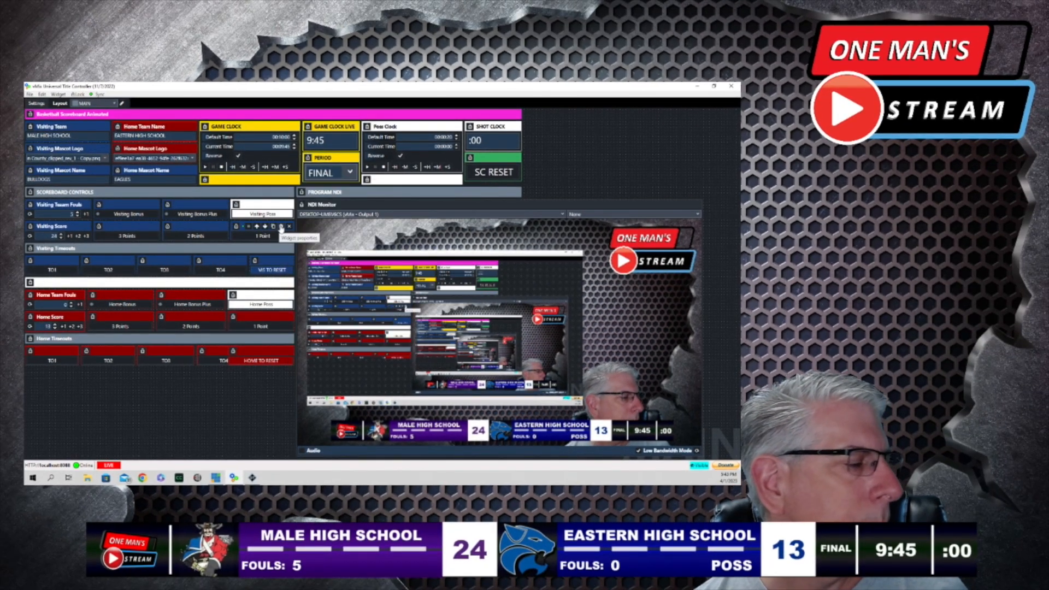
Examine the visiting 1 Point button's ExecLink script and award 1 point to the visiting team with that button
left_click(281, 227)
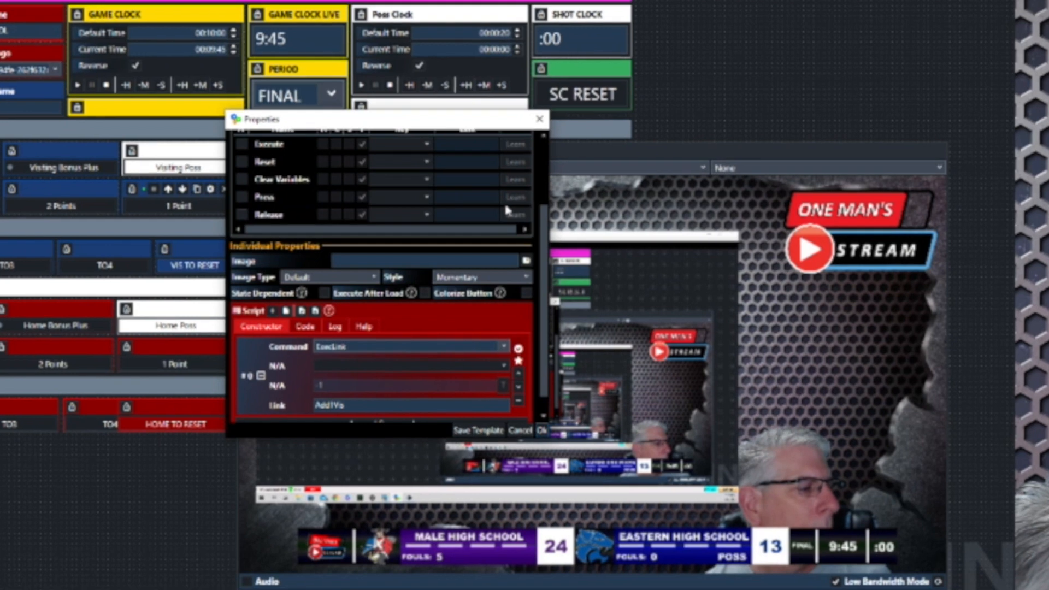
scroll(420, 353, "down", 1)
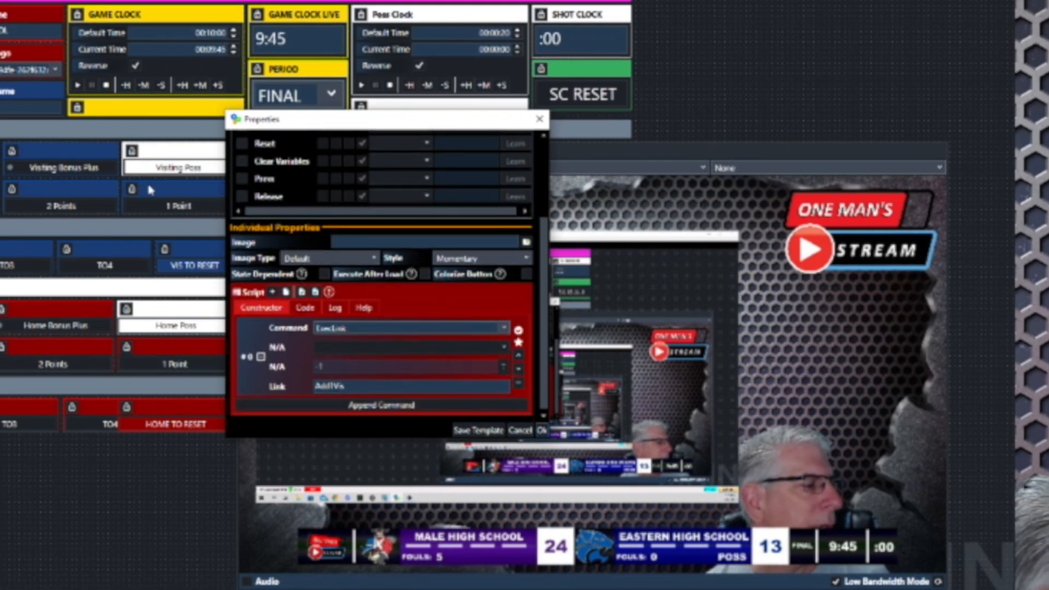
scroll(388, 261, "up", 3)
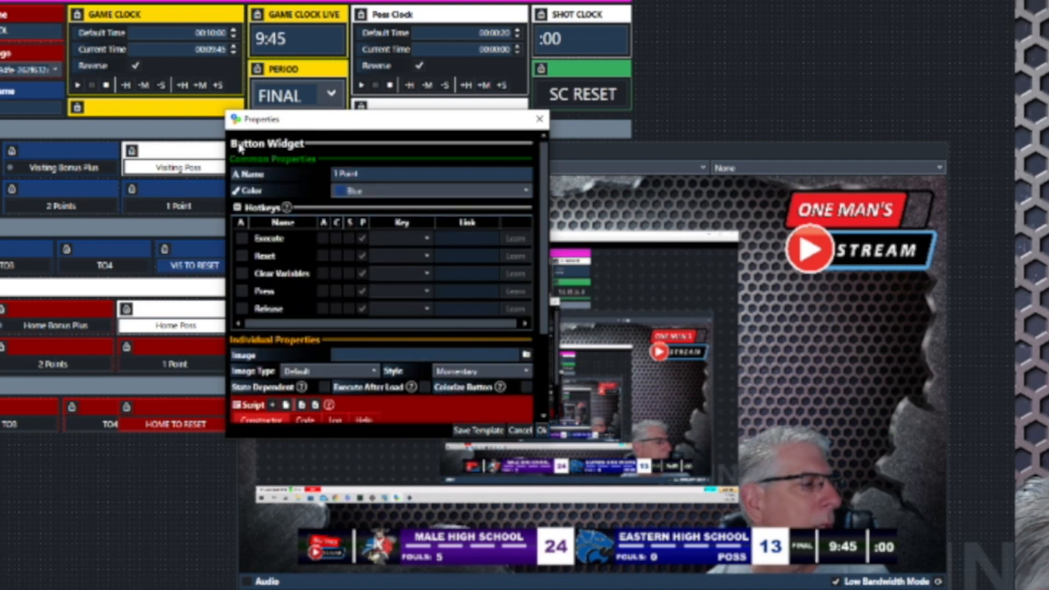
scroll(118, 224, "down", 3)
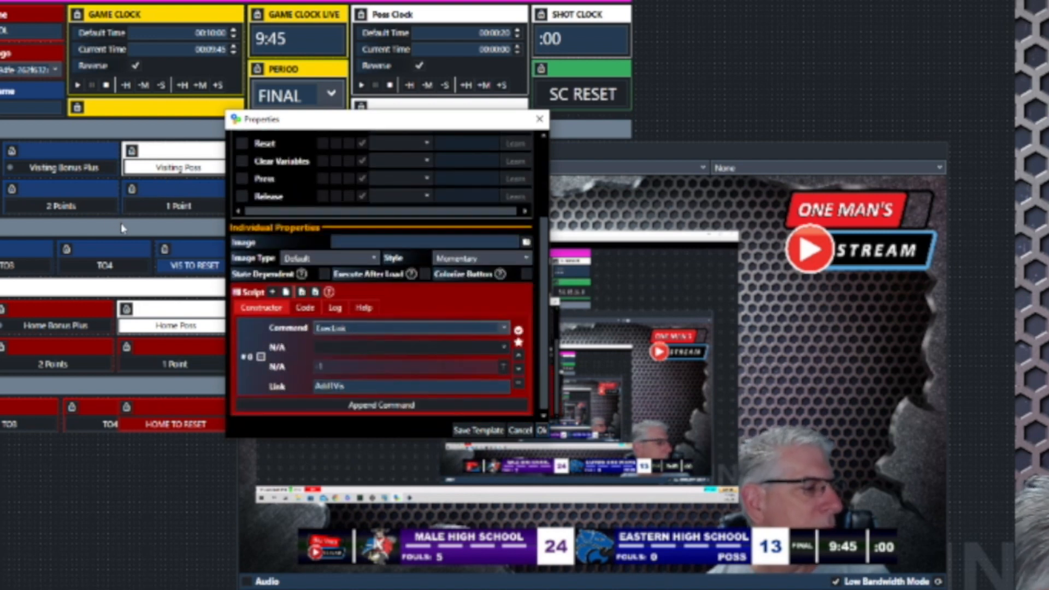
left_click(321, 388)
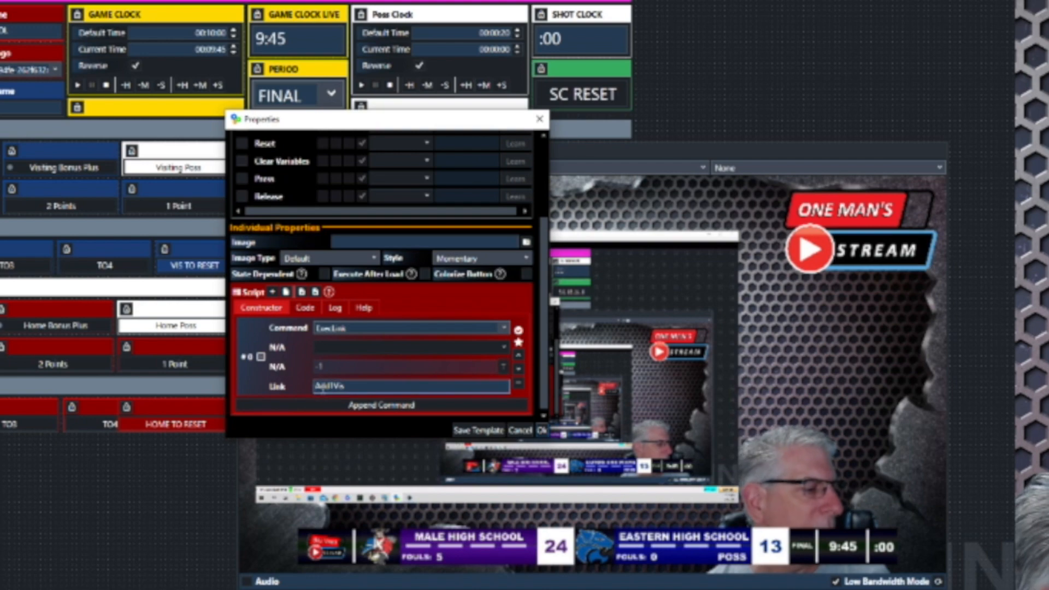
left_click(543, 431)
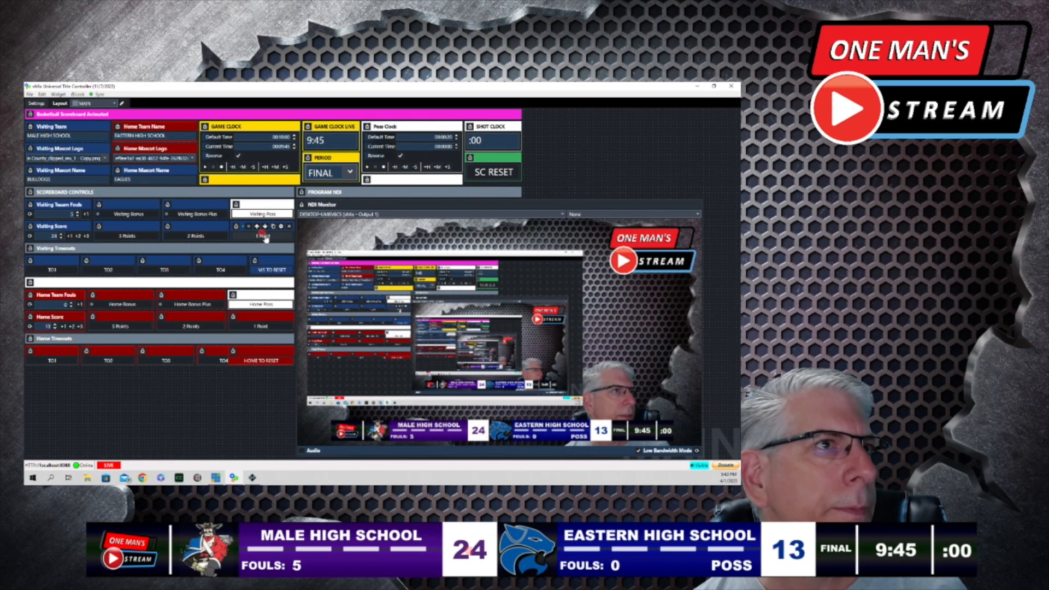
left_click(264, 236)
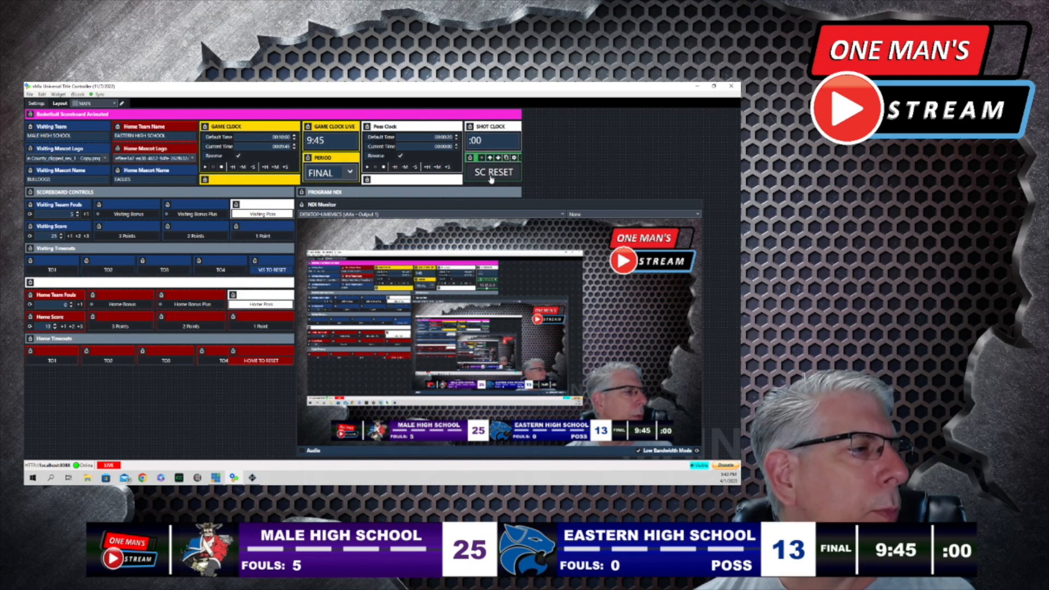
Compare the Poss Clock's Stop hotkey link with the SC RESET button's ExecLink script, and reset the shot clock with that button
left_click(509, 127)
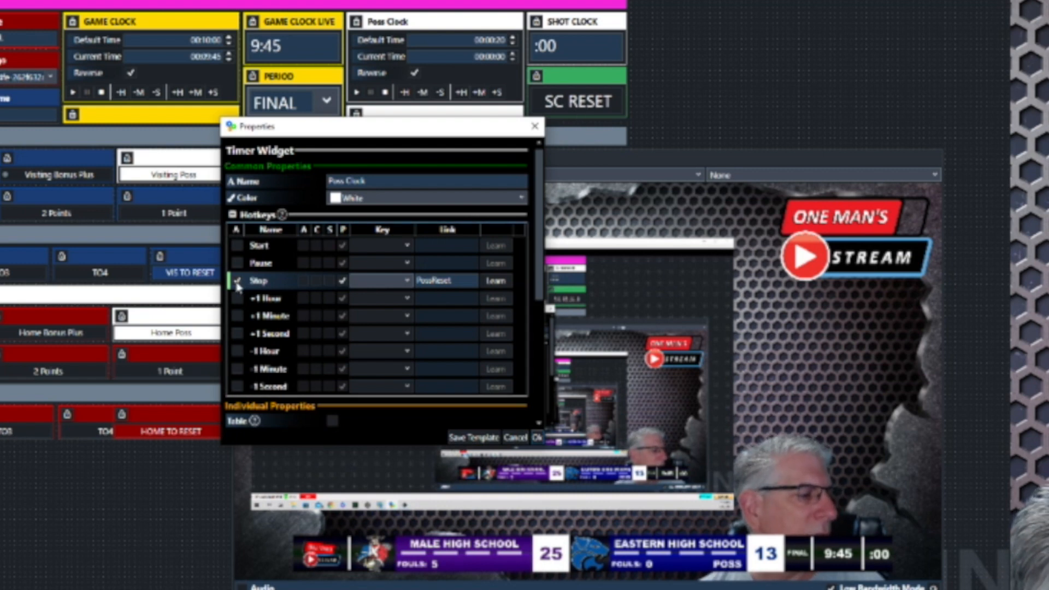
left_click(444, 279)
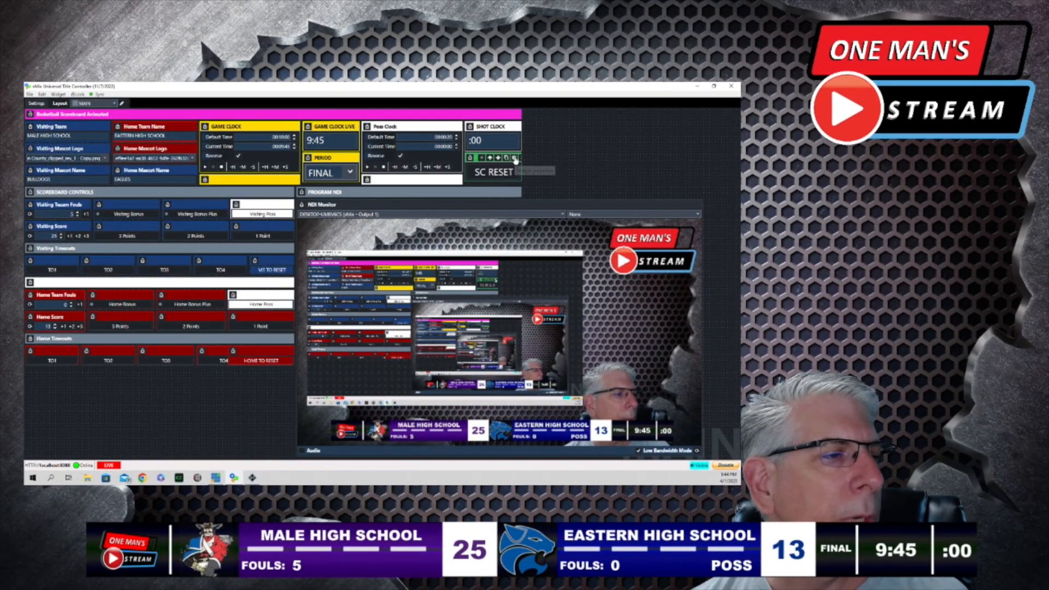
left_click(514, 158)
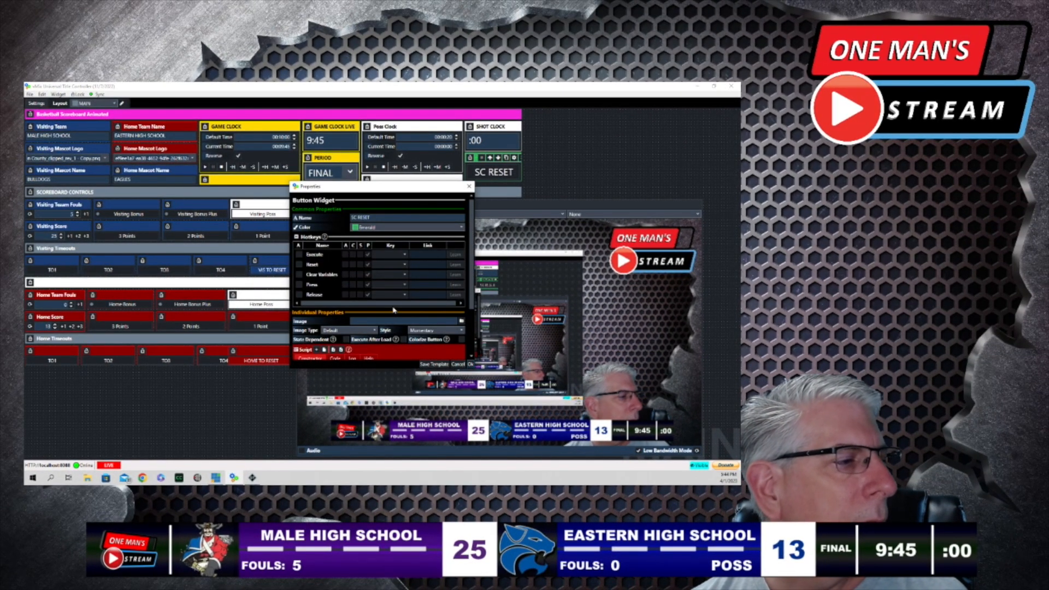
scroll(392, 259, "down", 1)
scroll(392, 259, "down", 1)
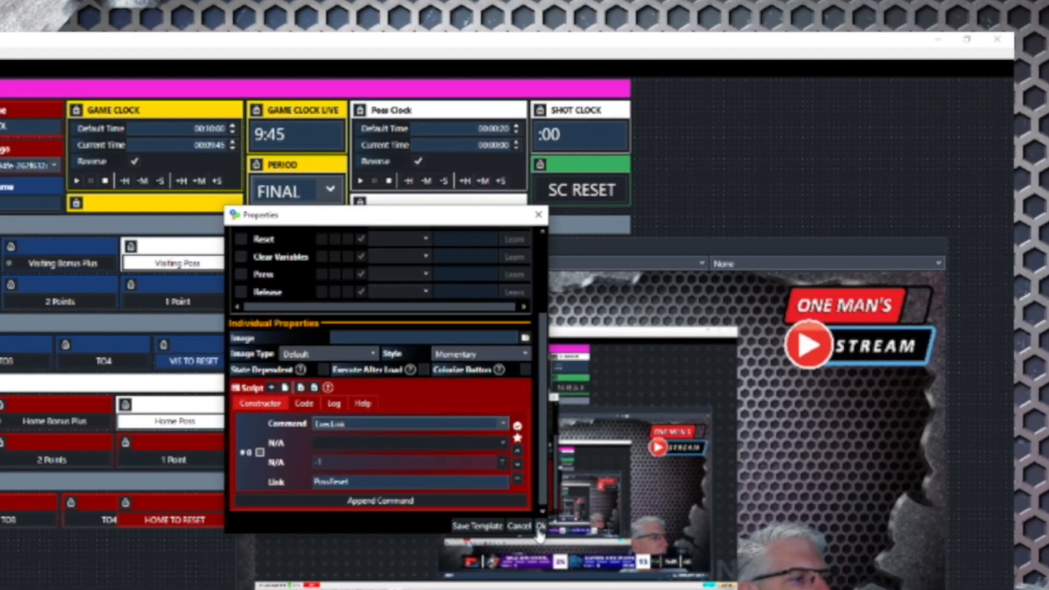
left_click(540, 527)
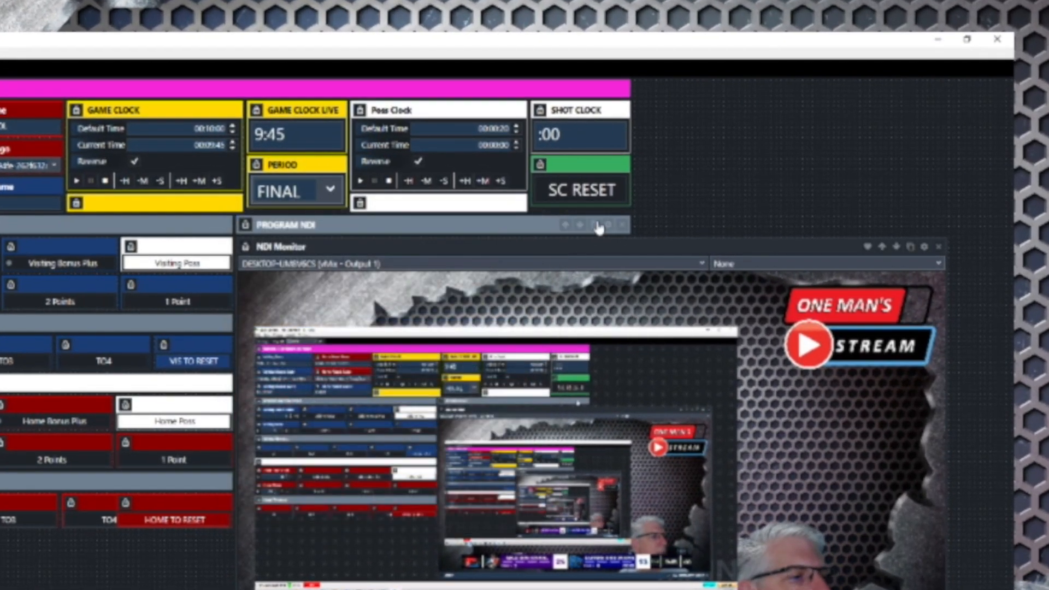
left_click(581, 196)
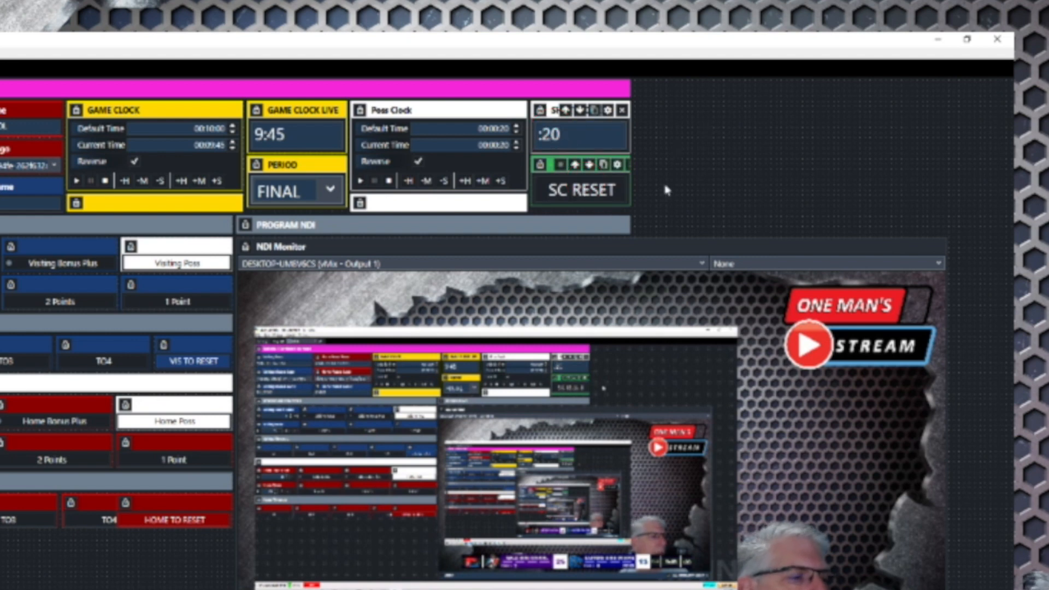